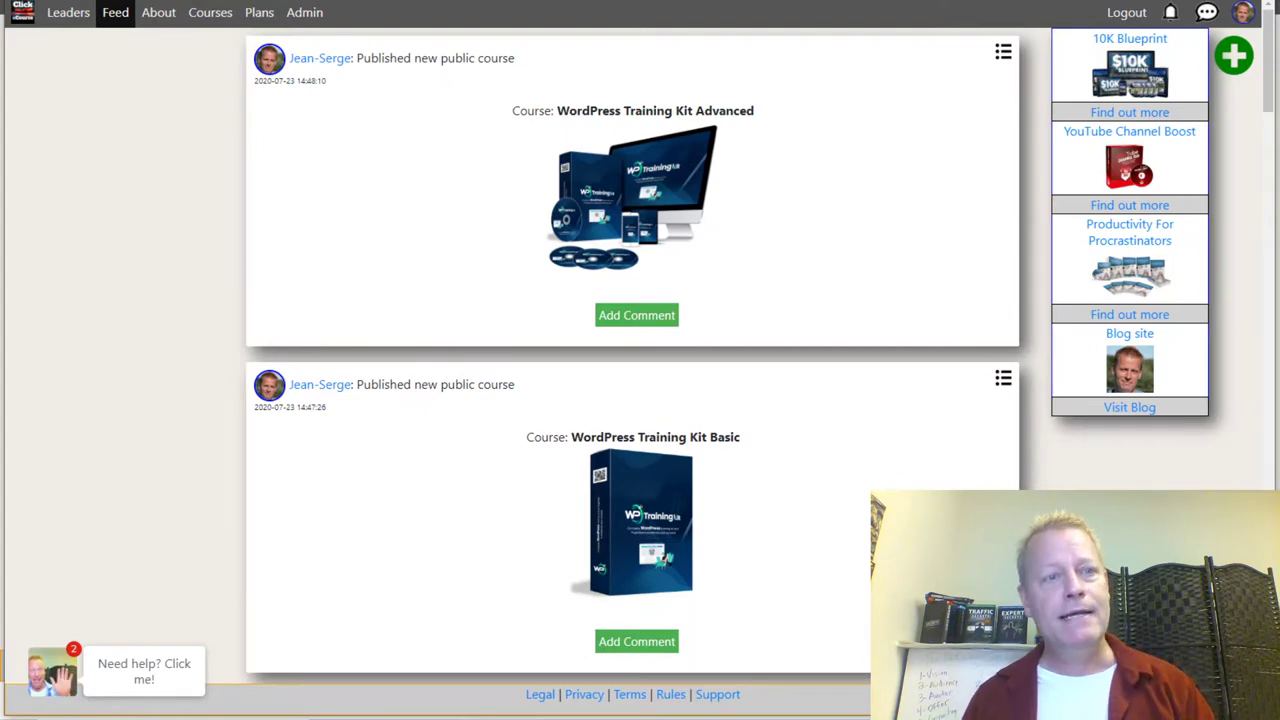
Open the MyLeadSystemPRO home page in a new browser tab through its "mlsp." web address.
{"action": "key", "text": "F5"}
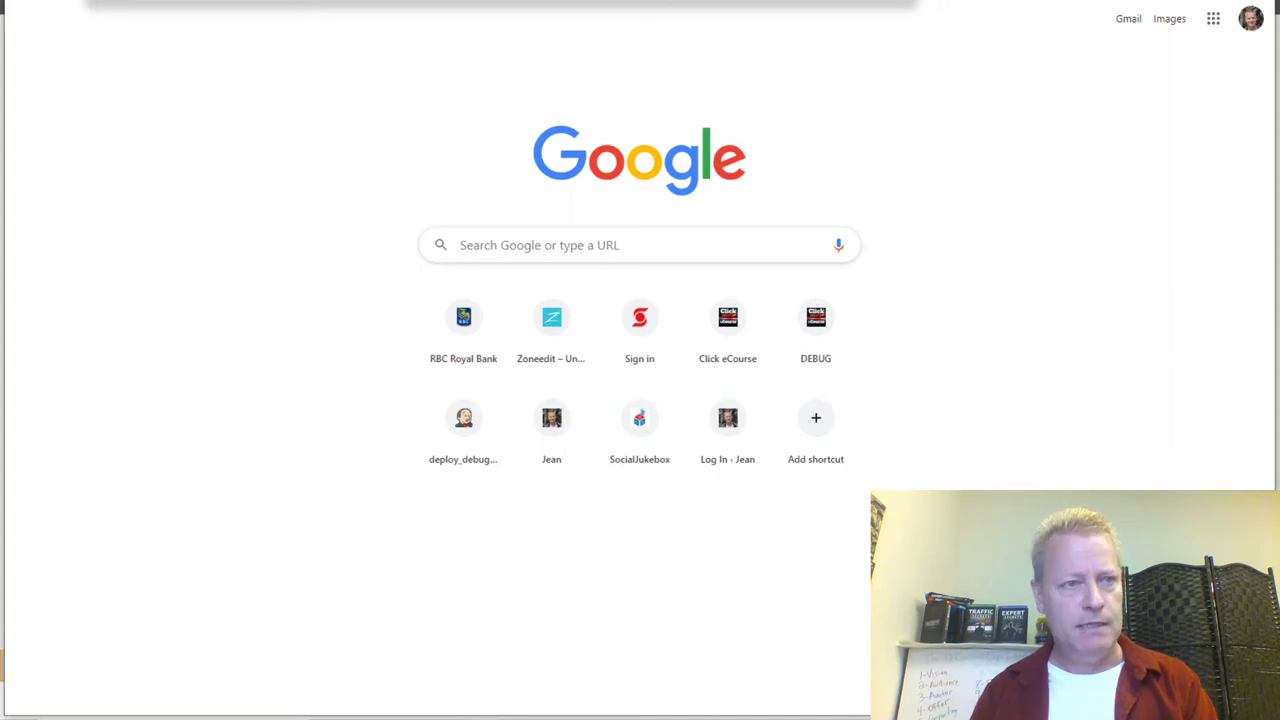
{"action": "type", "text": "mlsp."}
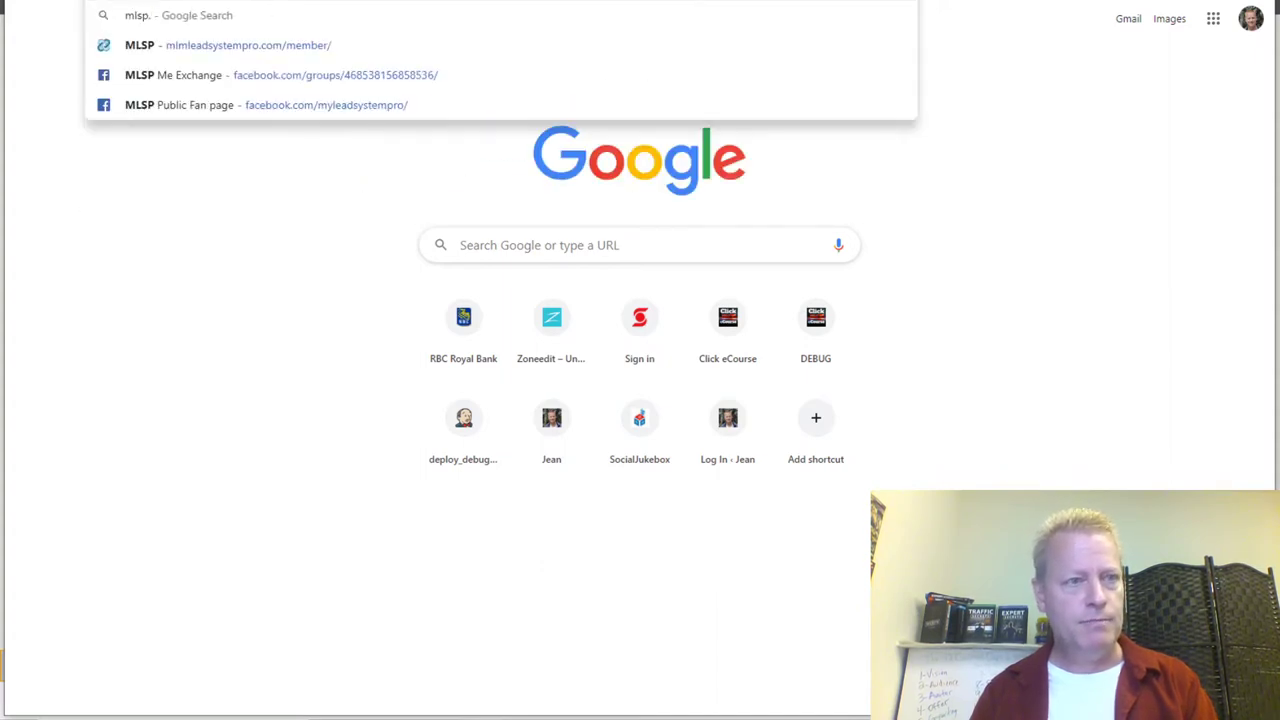
{"action": "key", "text": "Return"}
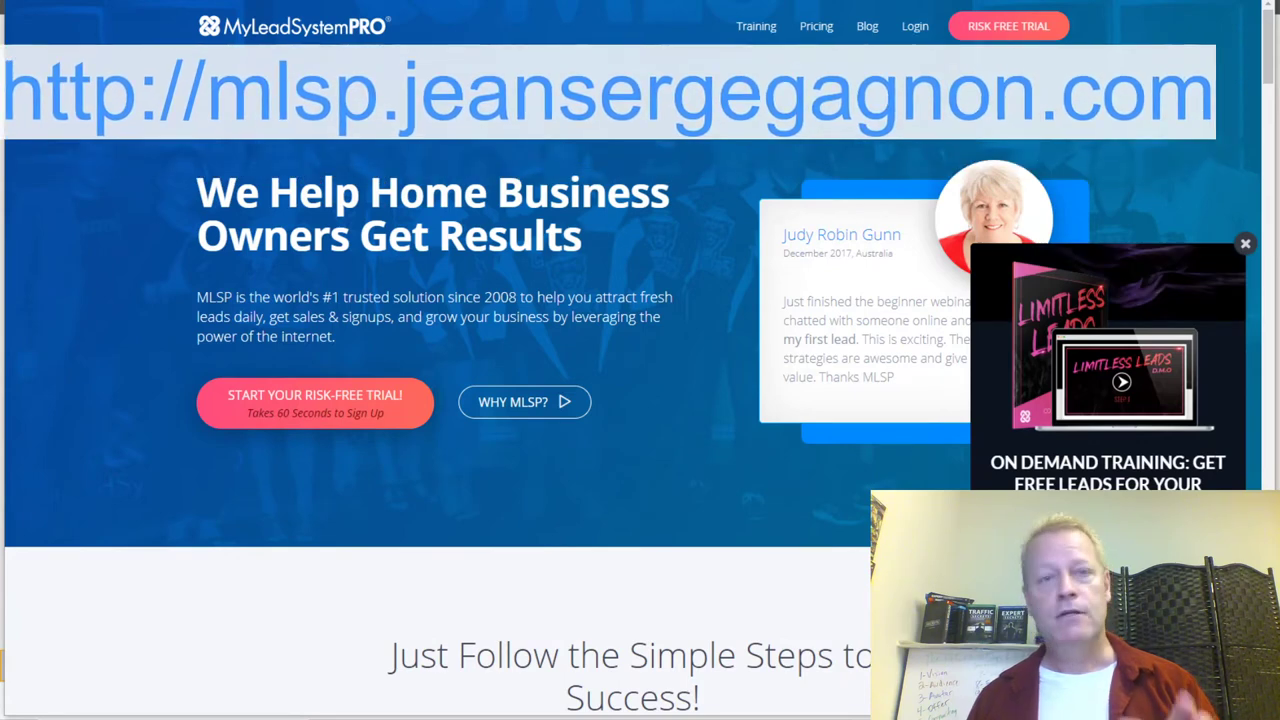
Log in to MyLeadSystemPRO with the prefilled credentials and Remember Me On This Computer enabled, and open the Training Vault.
{"action": "left_click", "coordinate": [915, 30]}
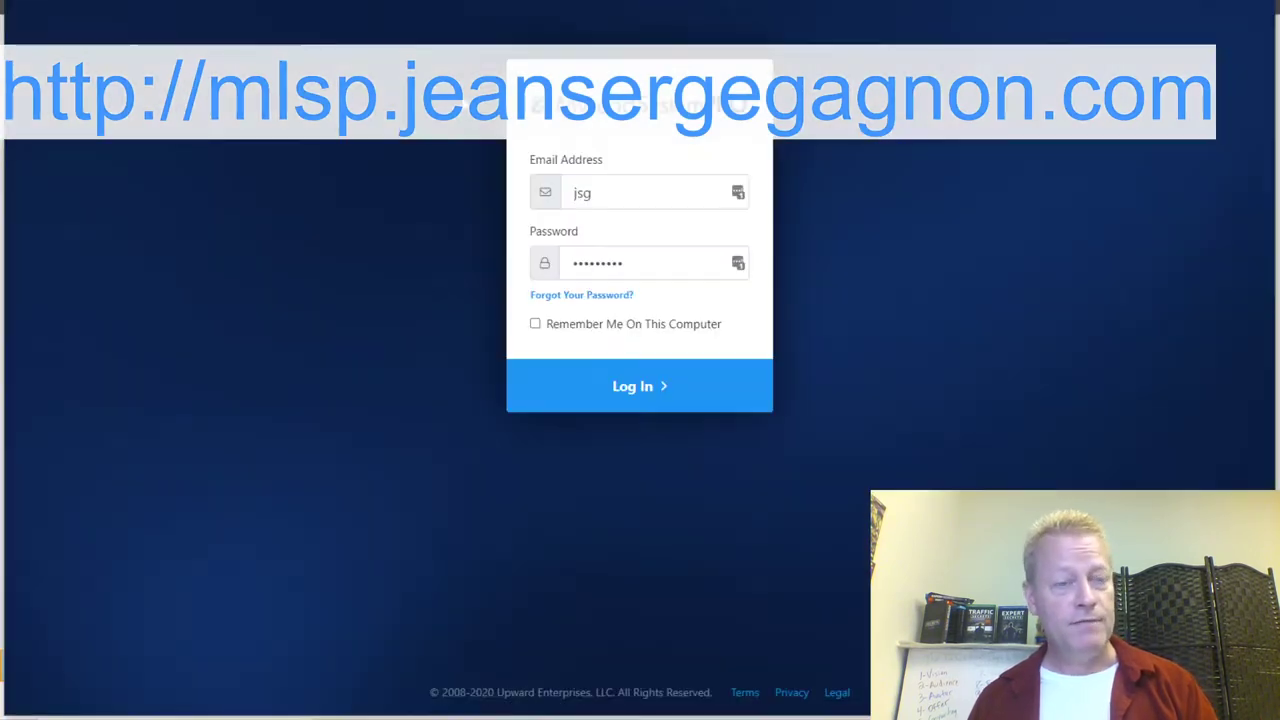
{"action": "left_click", "coordinate": [592, 330]}
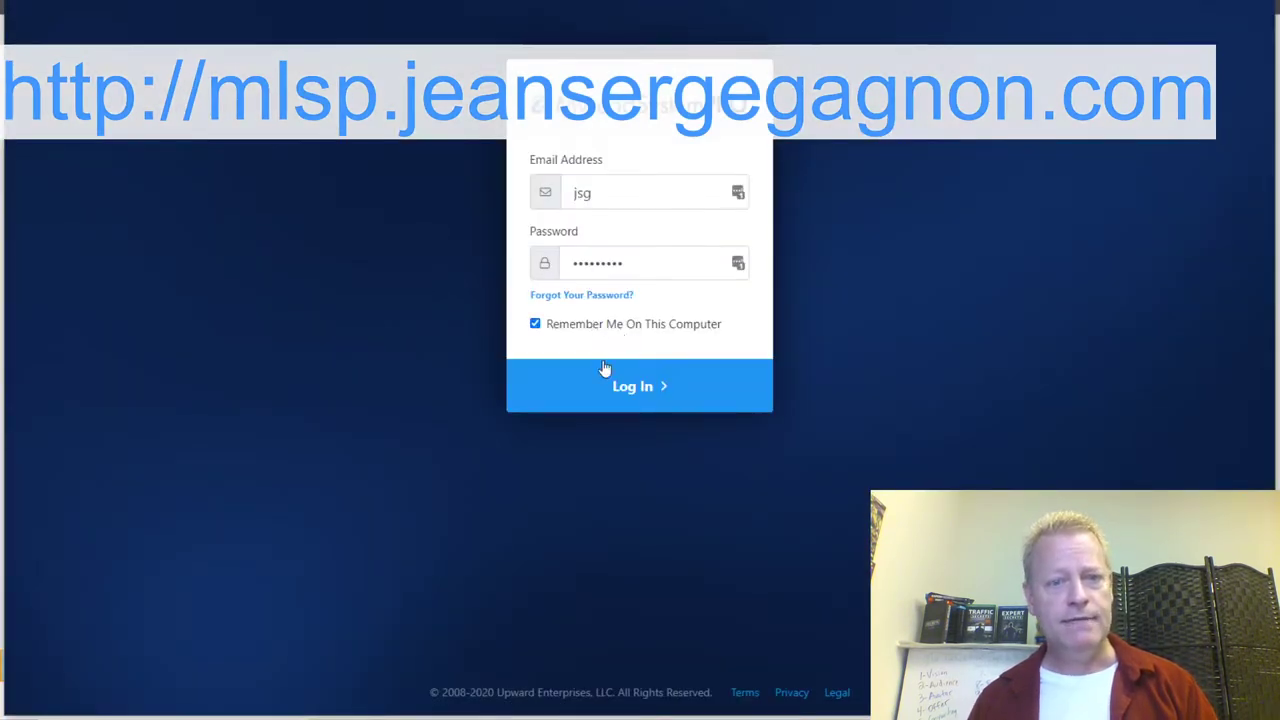
{"action": "left_click", "coordinate": [759, 406]}
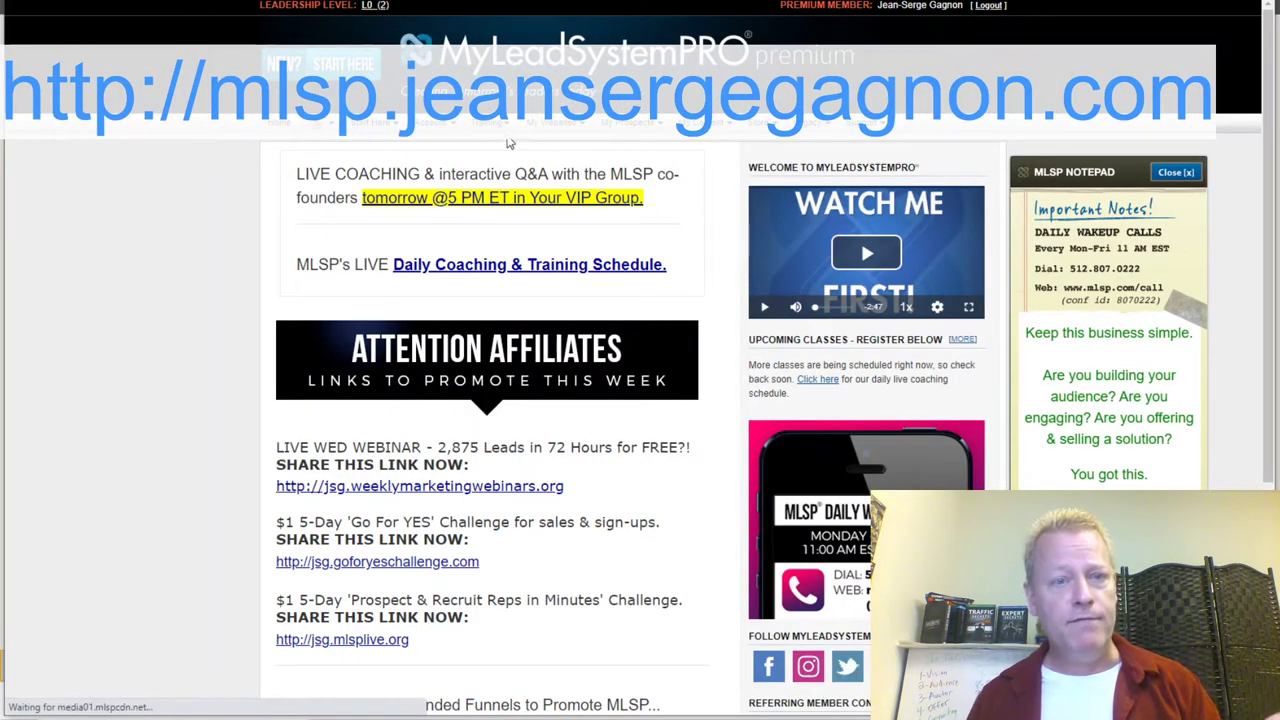
{"action": "mouse_move", "coordinate": [507, 143]}
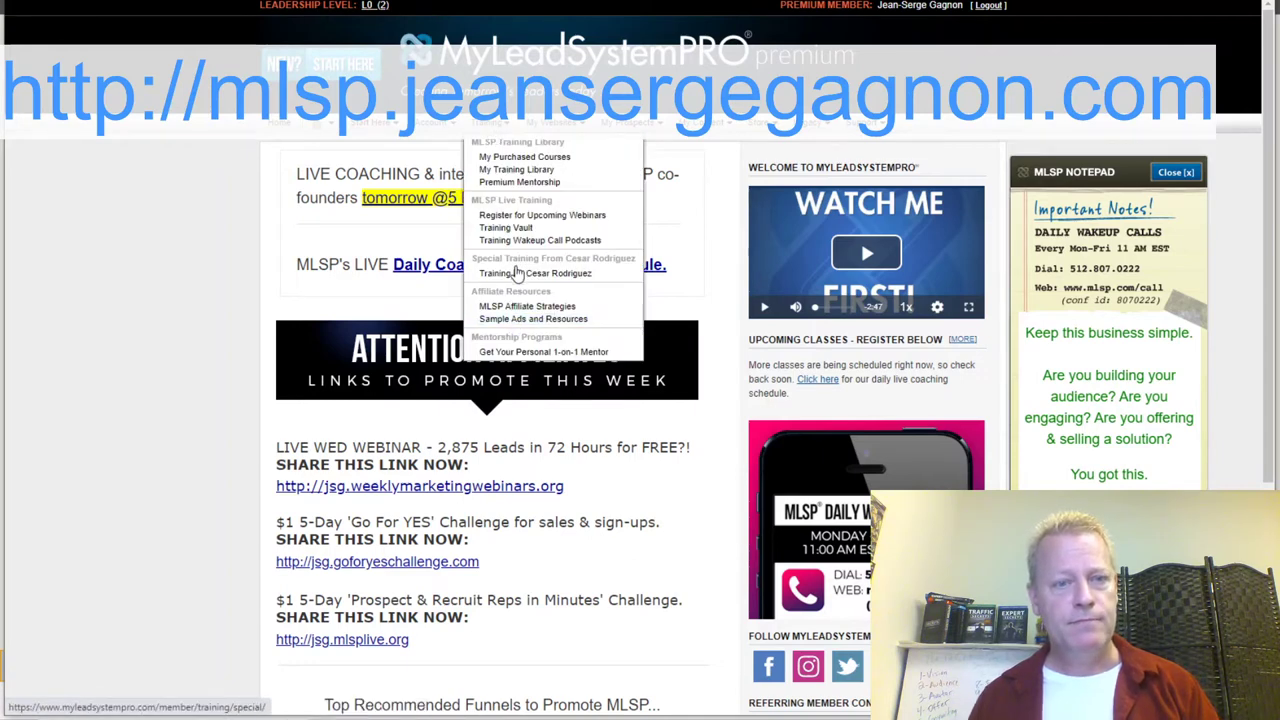
{"action": "left_click", "coordinate": [521, 240]}
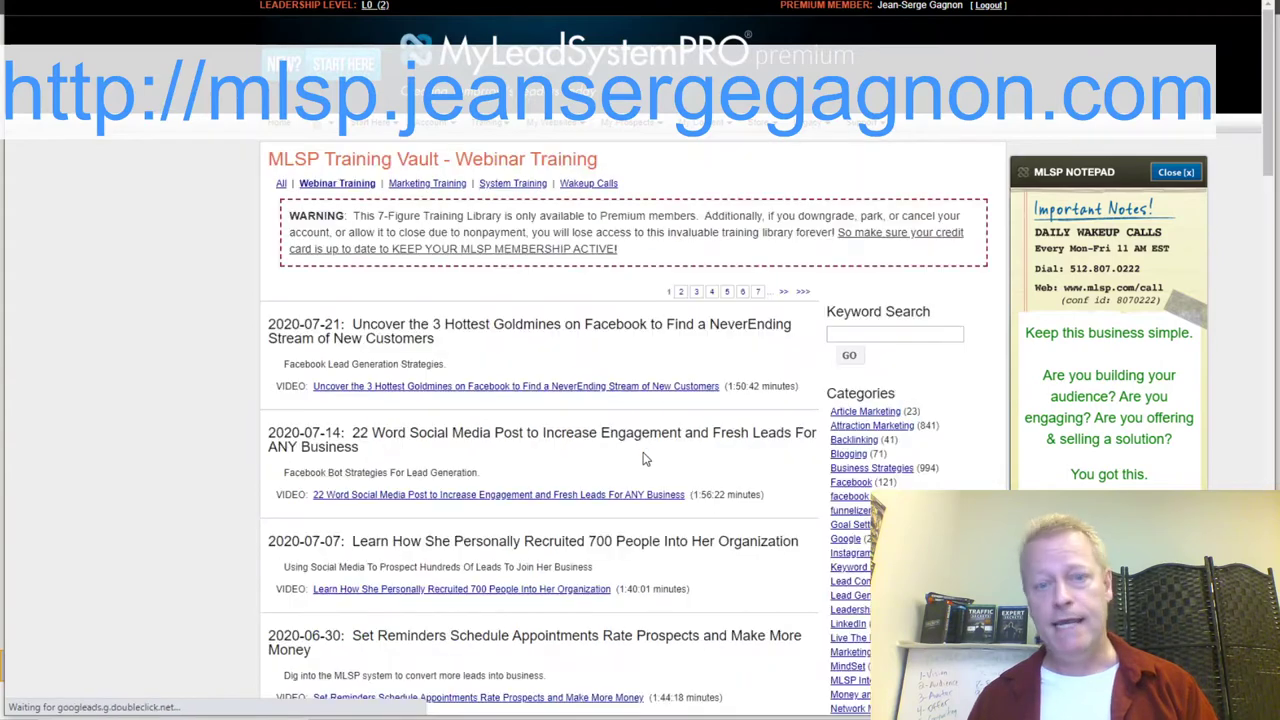
Examine the Training Vault's list of webinar recordings, its page links and its training categories.
{"action": "scroll", "coordinate": [643, 455], "scroll_direction": "down", "scroll_amount": 3}
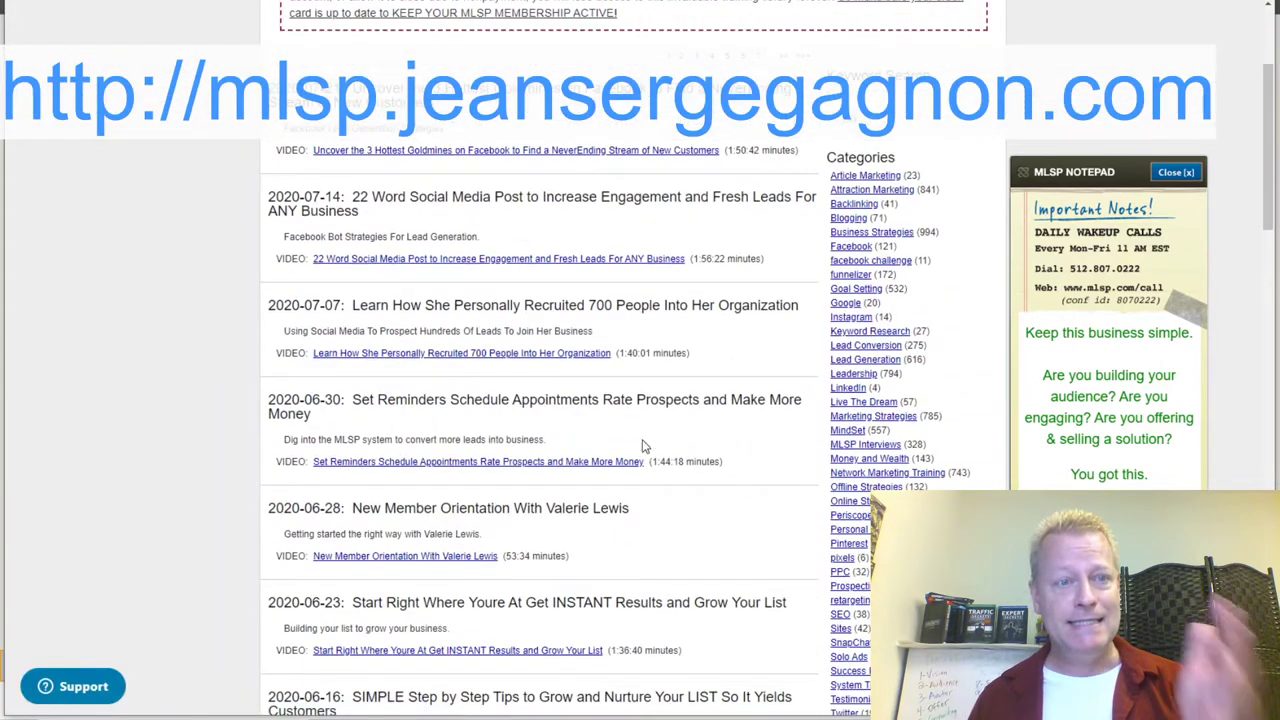
{"action": "scroll", "coordinate": [805, 305], "scroll_direction": "up", "scroll_amount": 1}
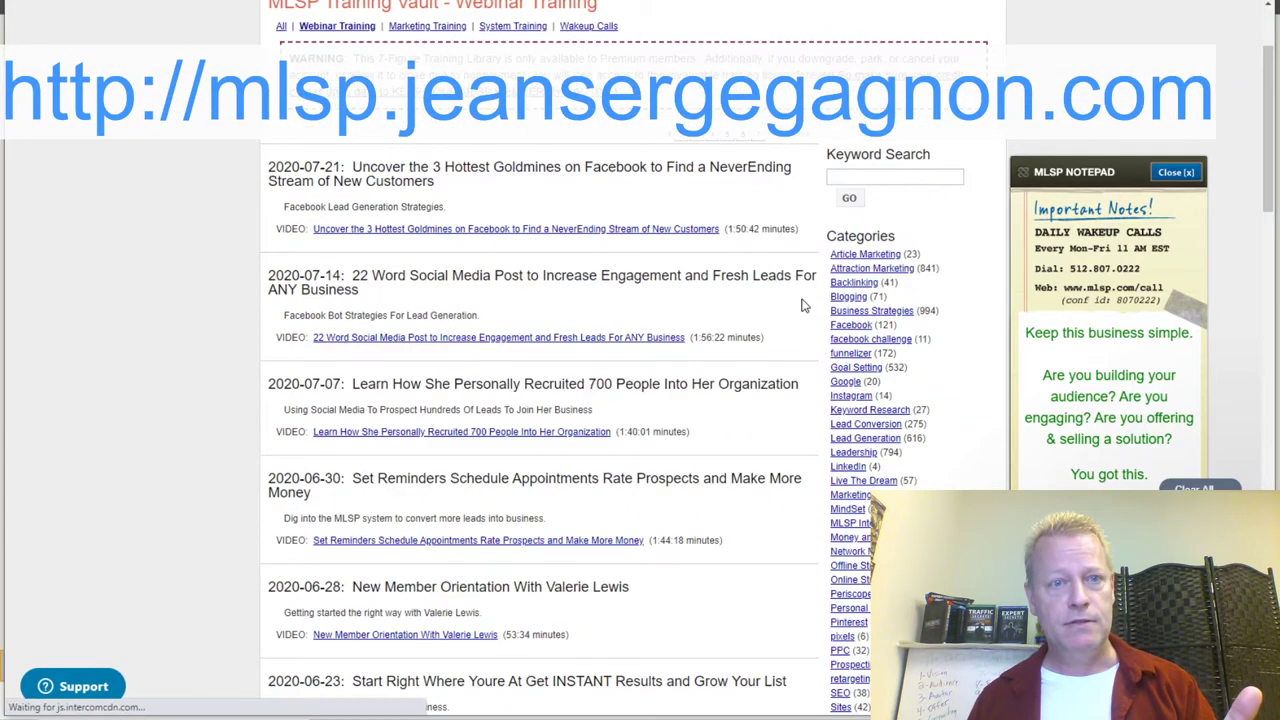
{"action": "scroll", "coordinate": [805, 305], "scroll_direction": "down", "scroll_amount": 7}
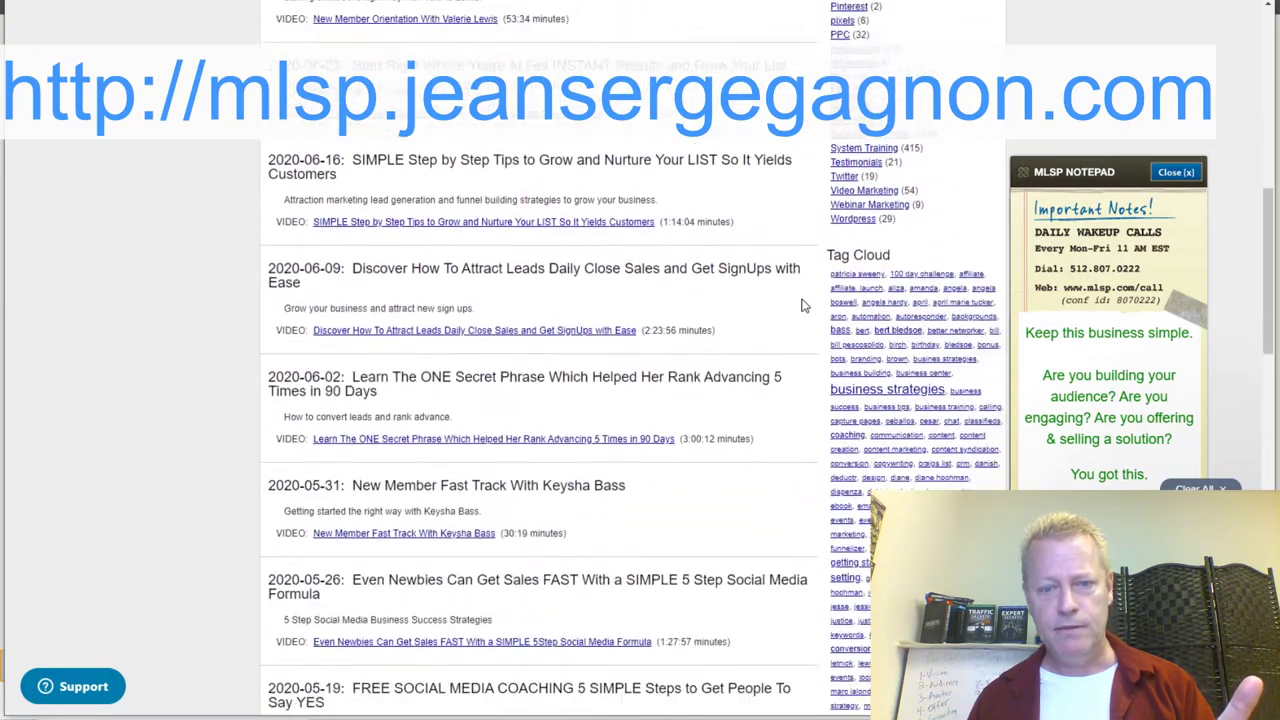
{"action": "scroll", "coordinate": [805, 305], "scroll_direction": "down", "scroll_amount": 10}
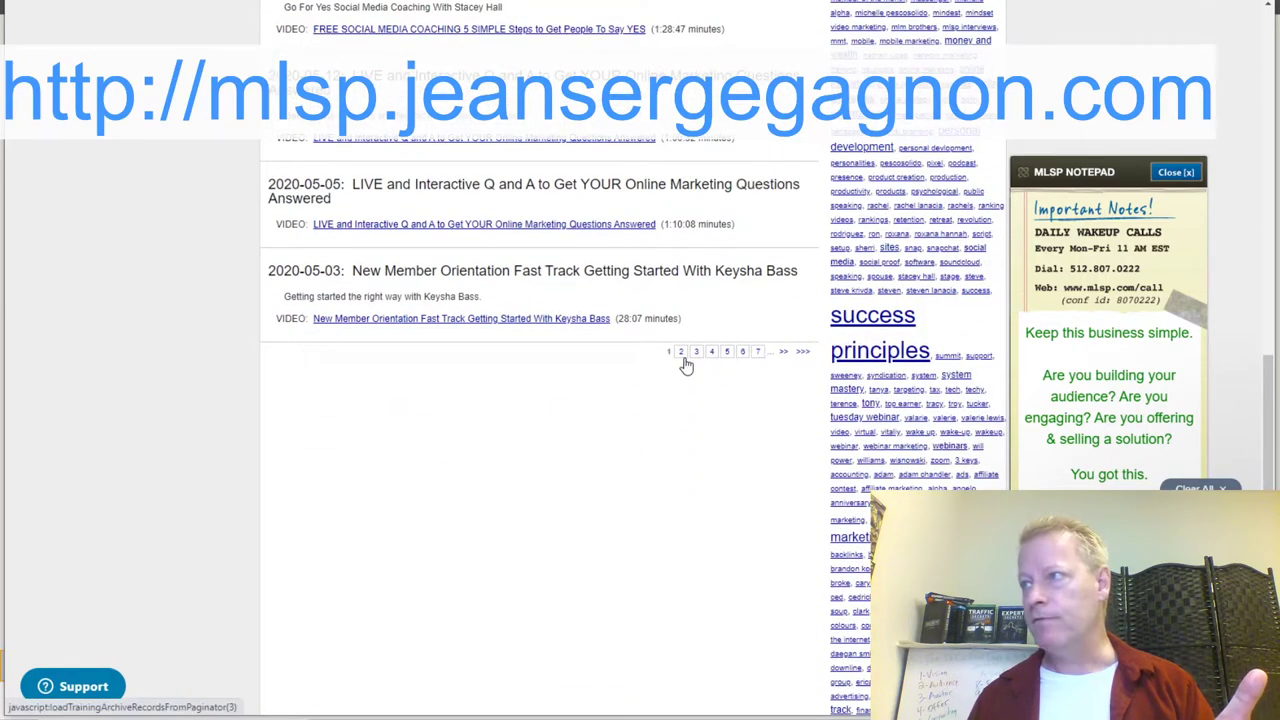
{"action": "scroll", "coordinate": [633, 365], "scroll_direction": "up", "scroll_amount": 10}
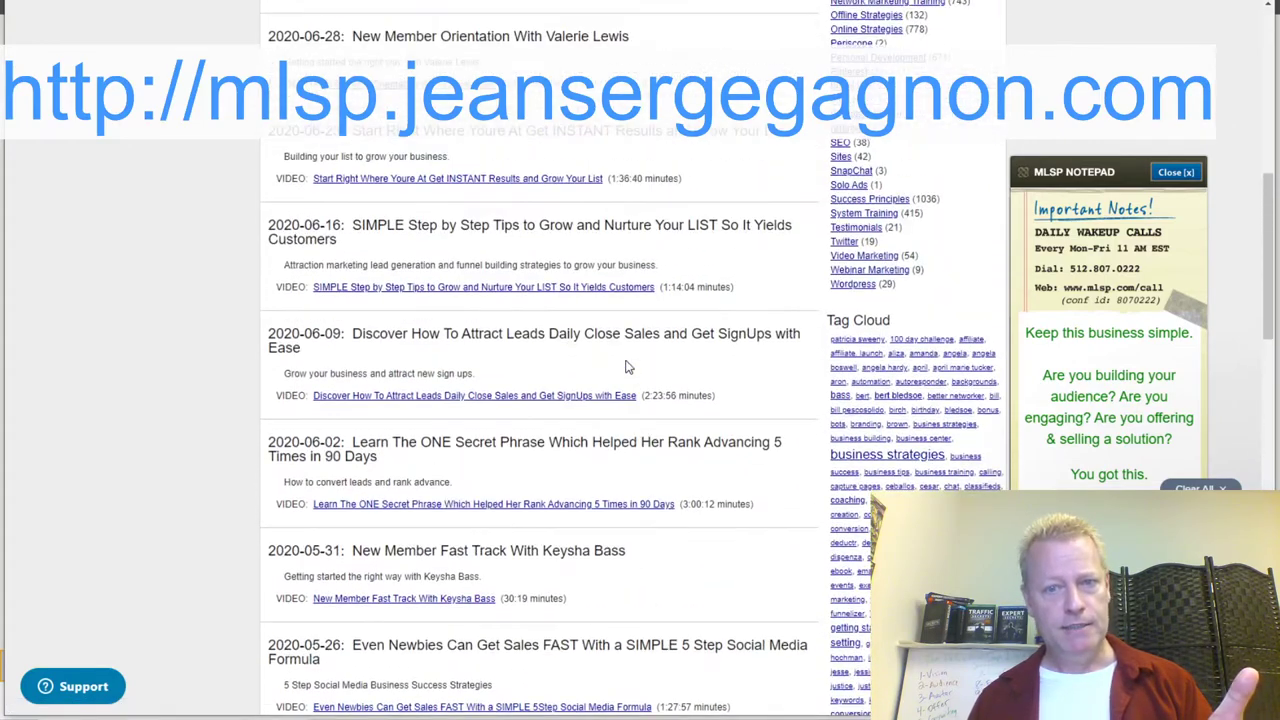
{"action": "scroll", "coordinate": [918, 322], "scroll_direction": "up", "scroll_amount": 2}
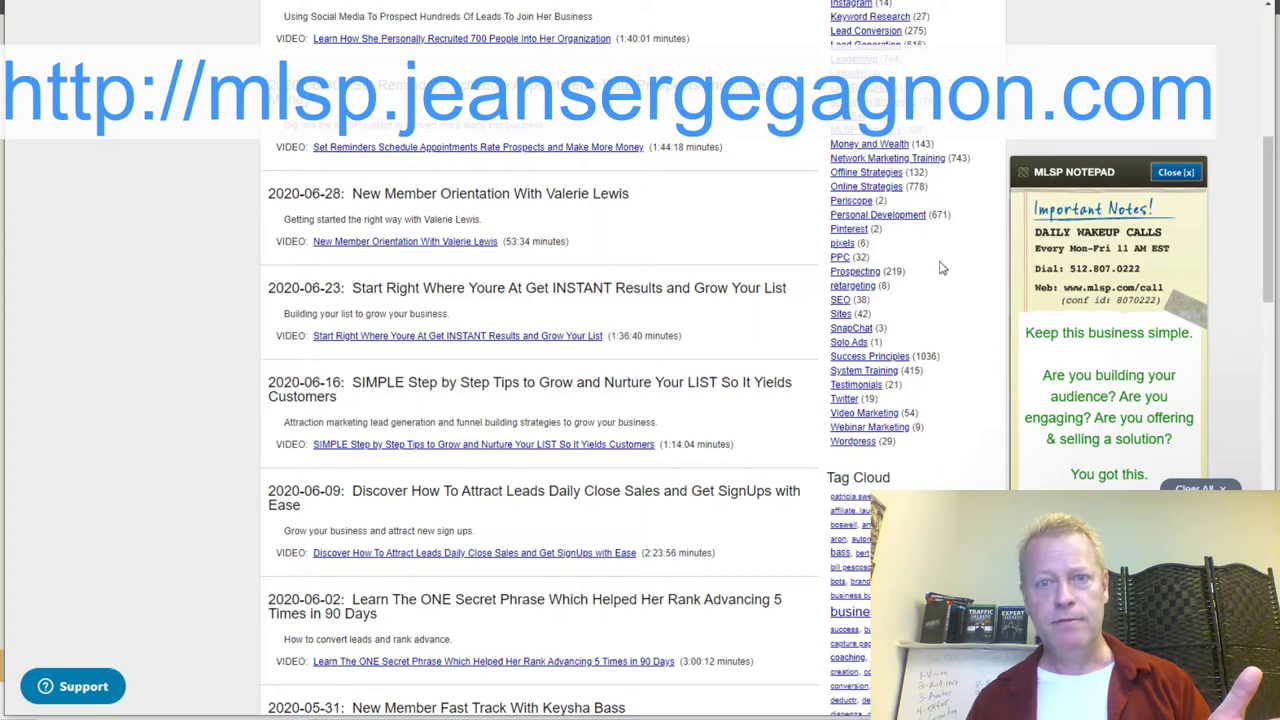
{"action": "scroll", "coordinate": [930, 128], "scroll_direction": "up", "scroll_amount": 1}
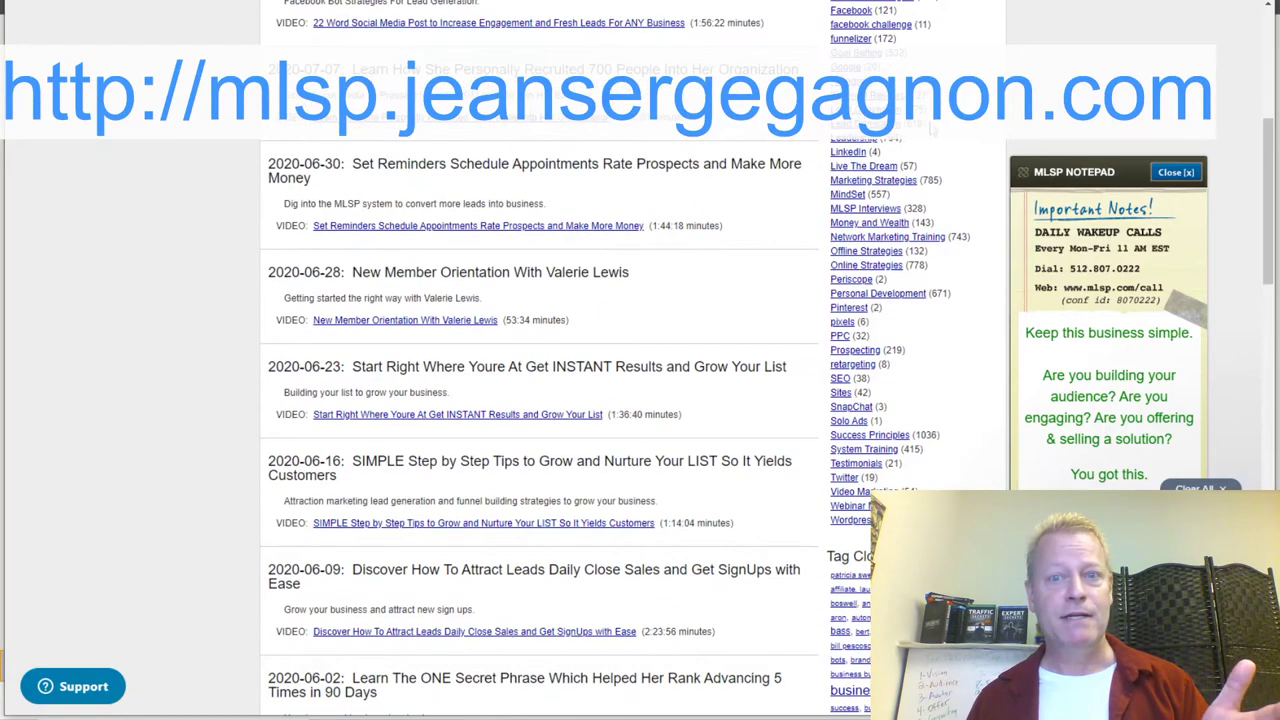
{"action": "scroll", "coordinate": [930, 128], "scroll_direction": "up", "scroll_amount": 2}
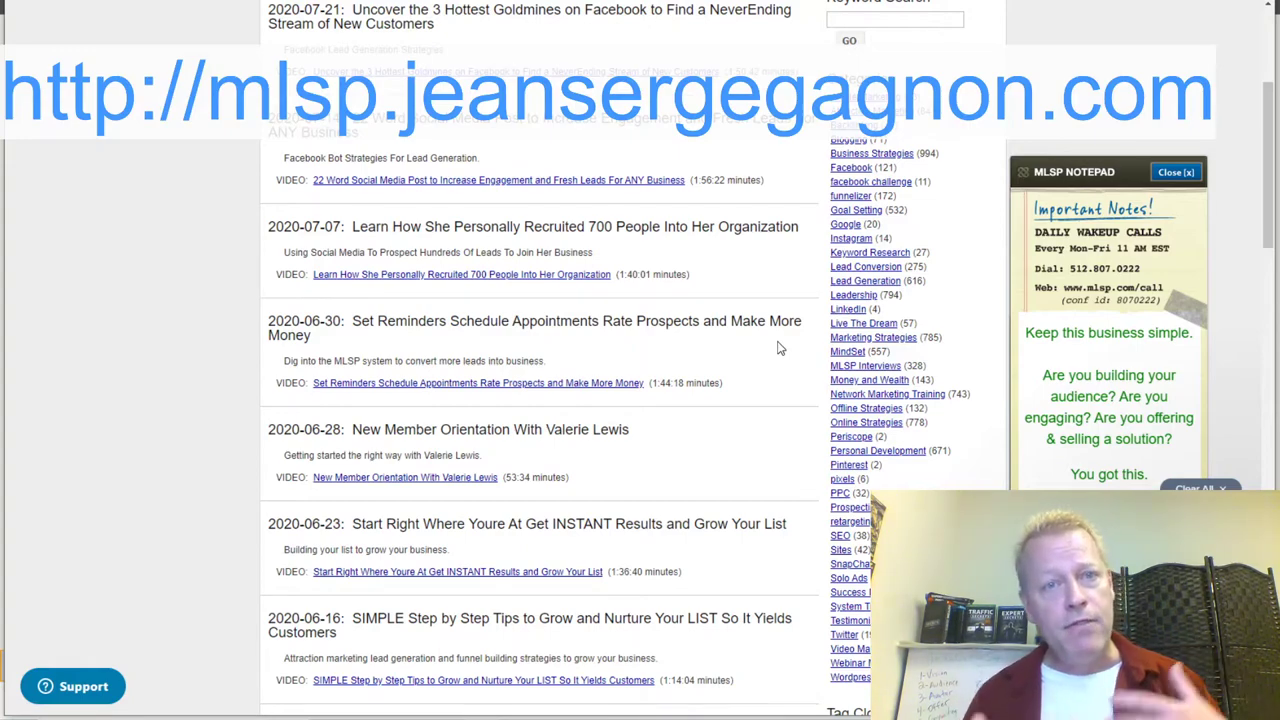
{"action": "scroll", "coordinate": [780, 348], "scroll_direction": "up", "scroll_amount": 5}
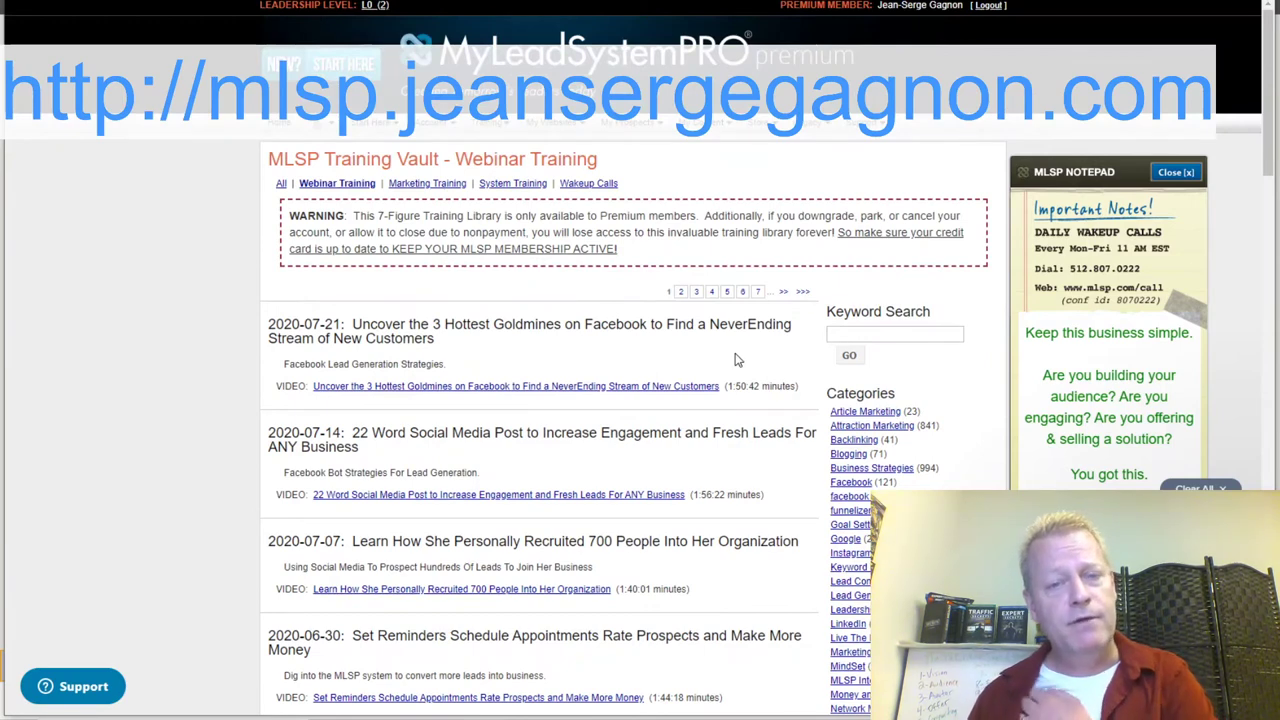
{"action": "scroll", "coordinate": [733, 359], "scroll_direction": "down", "scroll_amount": 3}
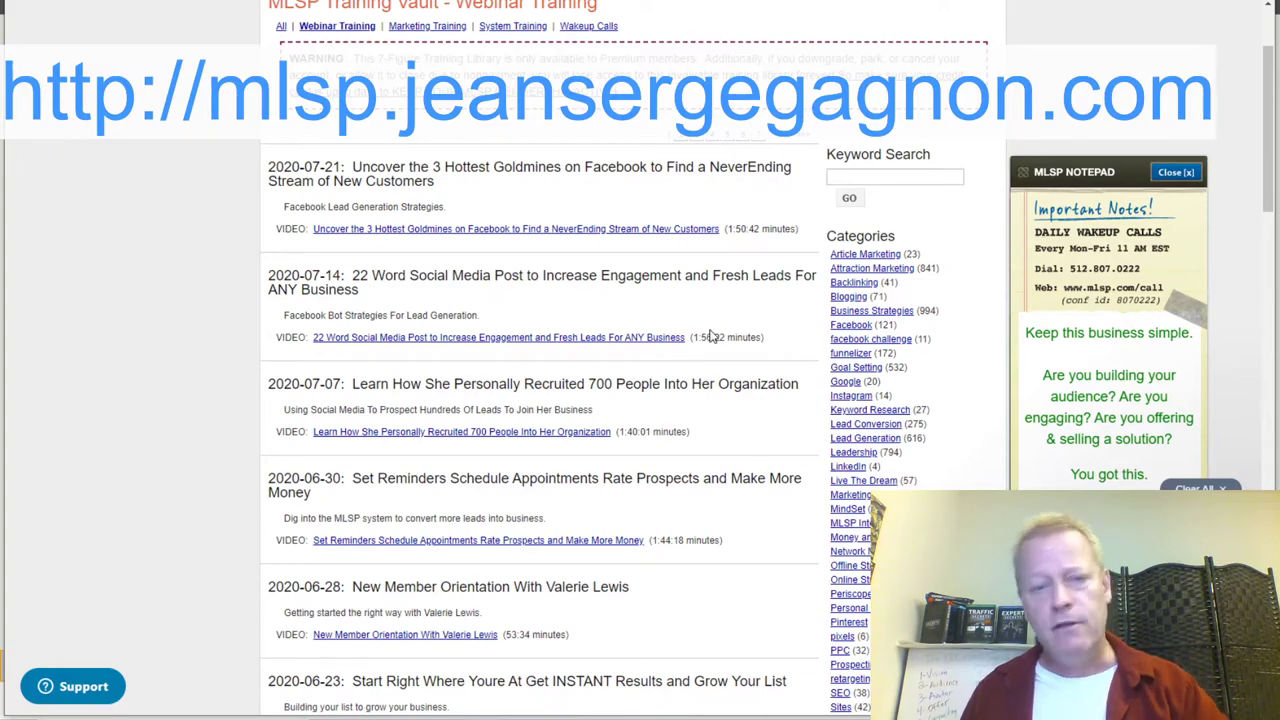
{"action": "scroll", "coordinate": [750, 357], "scroll_direction": "down", "scroll_amount": 3}
{"action": "scroll", "coordinate": [750, 357], "scroll_direction": "up", "scroll_amount": 5}
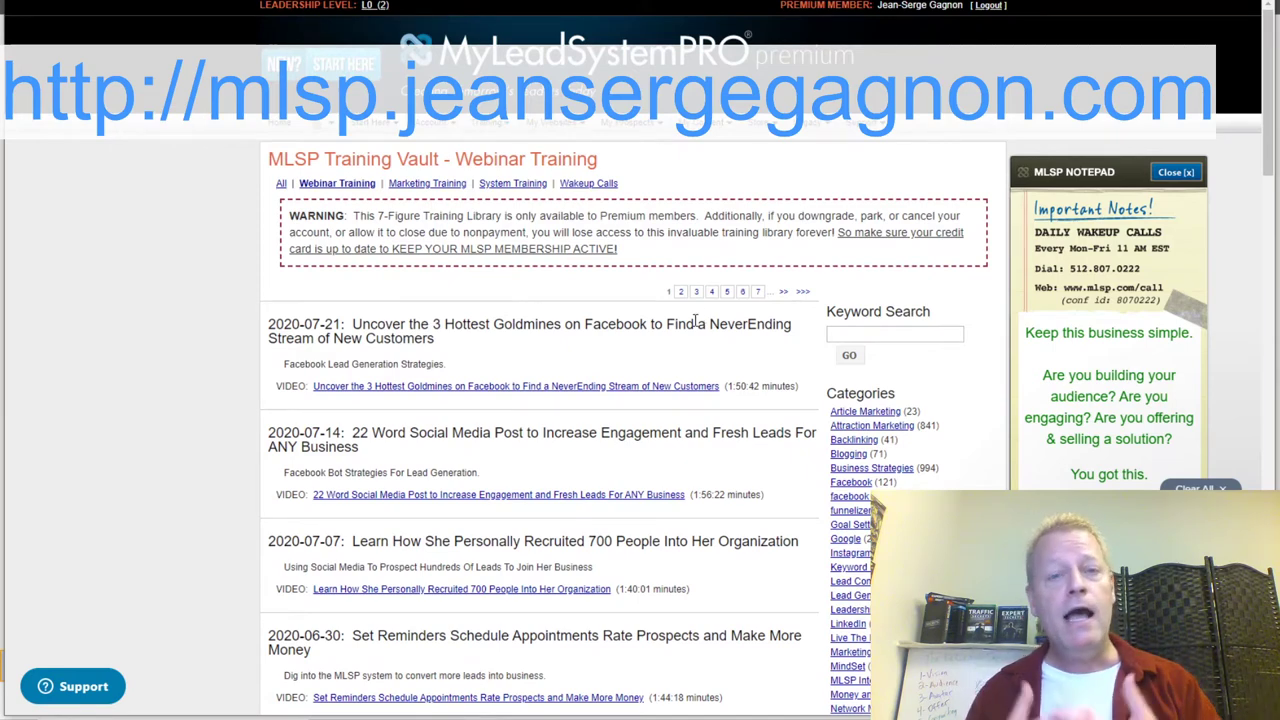
Open the 2020-06-23 webinar video "Start Right Where Youre At Get INSTANT Results and Grow Your List".
{"action": "scroll", "coordinate": [695, 322], "scroll_direction": "down", "scroll_amount": 1}
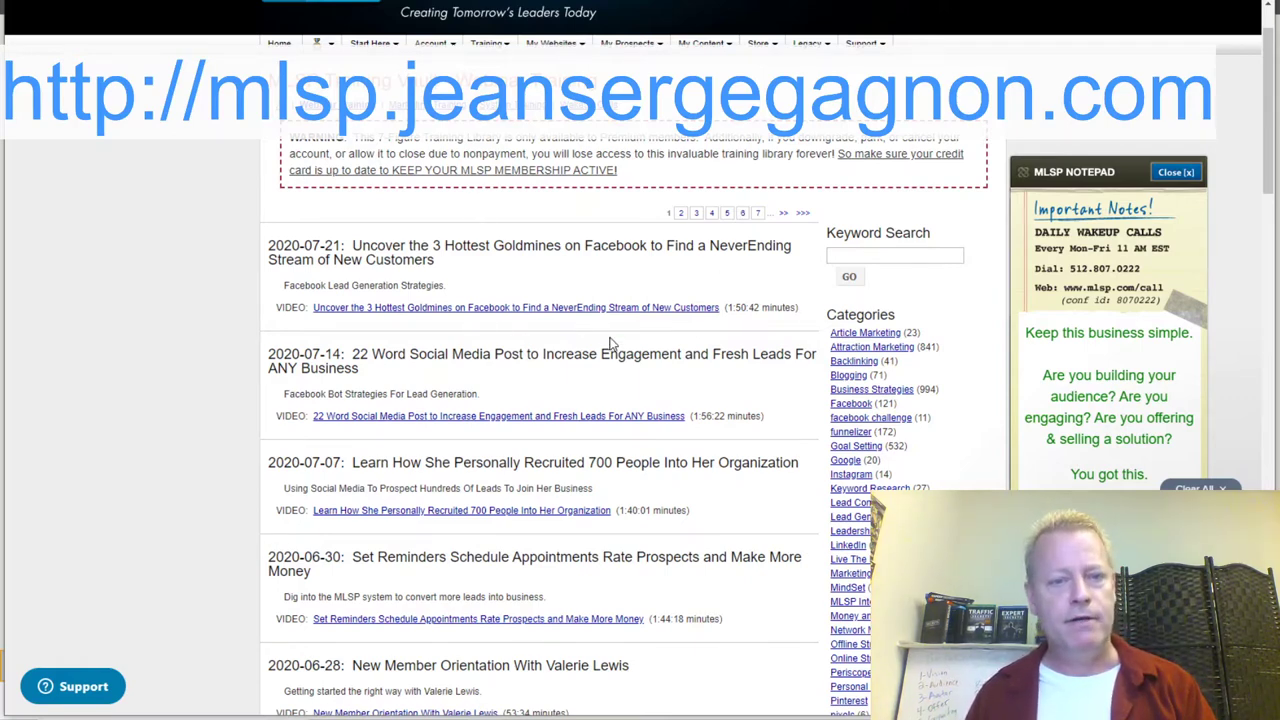
{"action": "scroll", "coordinate": [517, 402], "scroll_direction": "down", "scroll_amount": 3}
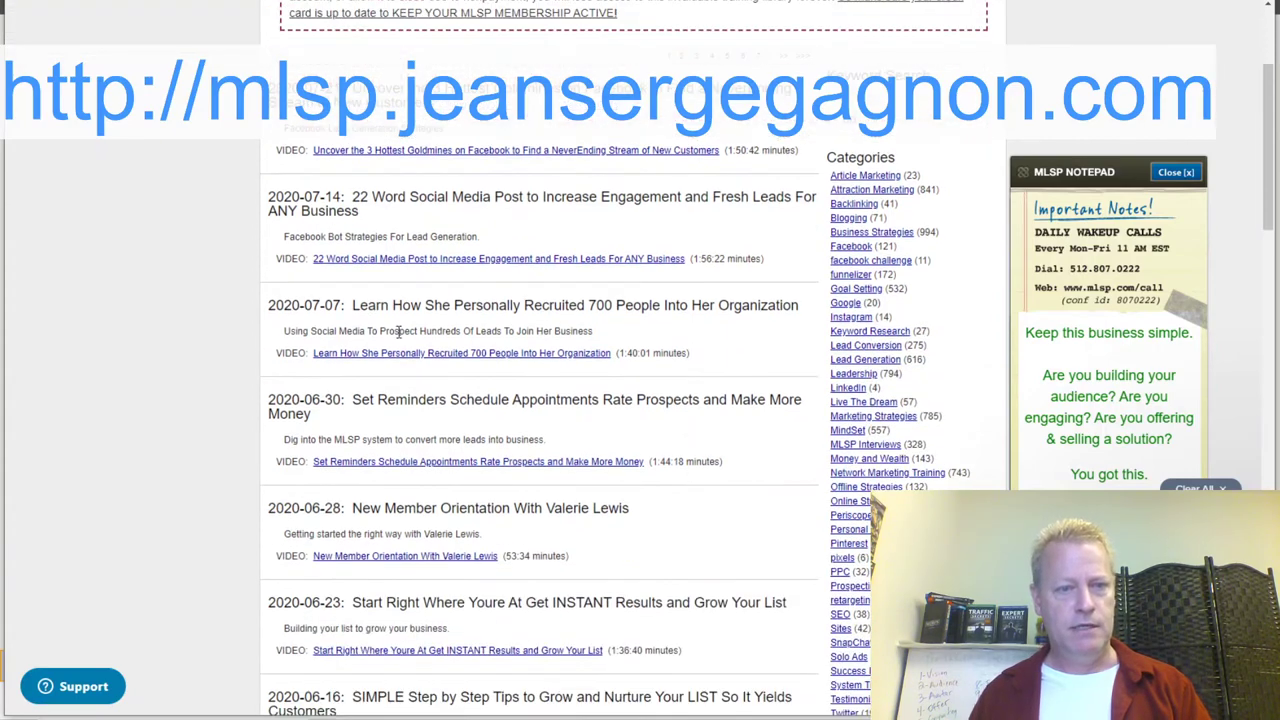
{"action": "scroll", "coordinate": [644, 413], "scroll_direction": "down", "scroll_amount": 3}
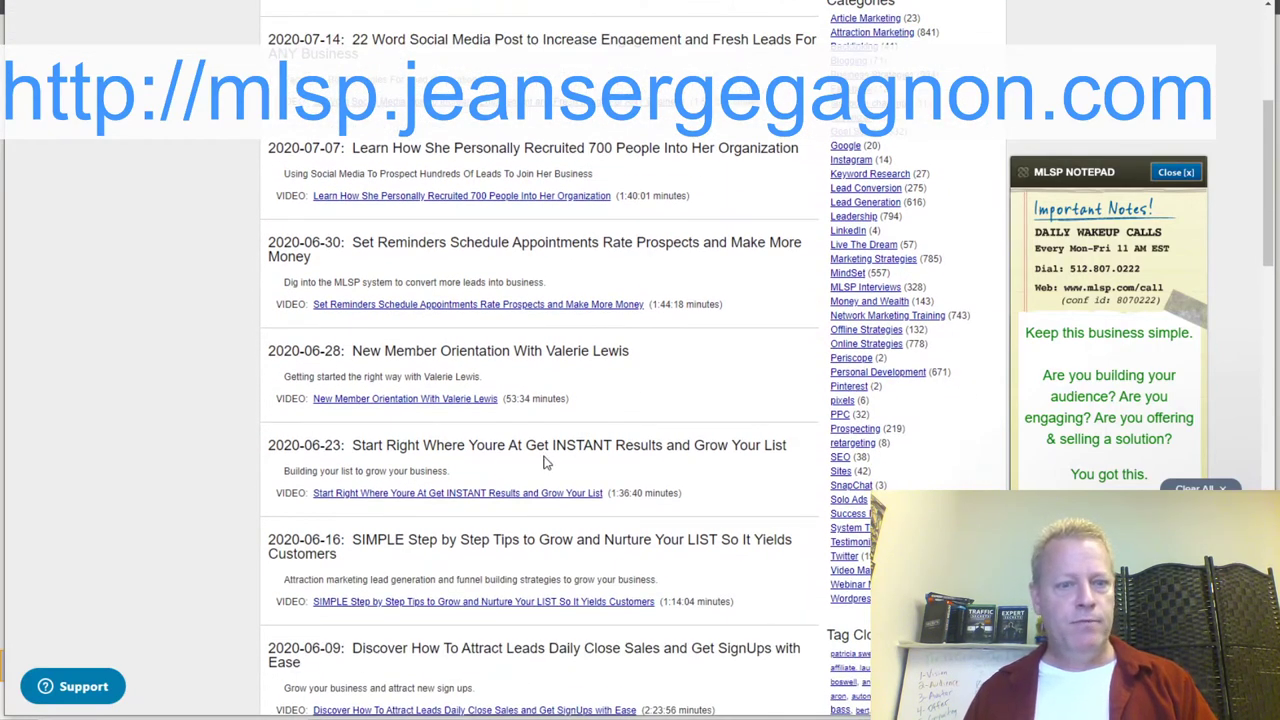
{"action": "scroll", "coordinate": [605, 448], "scroll_direction": "down", "scroll_amount": 3}
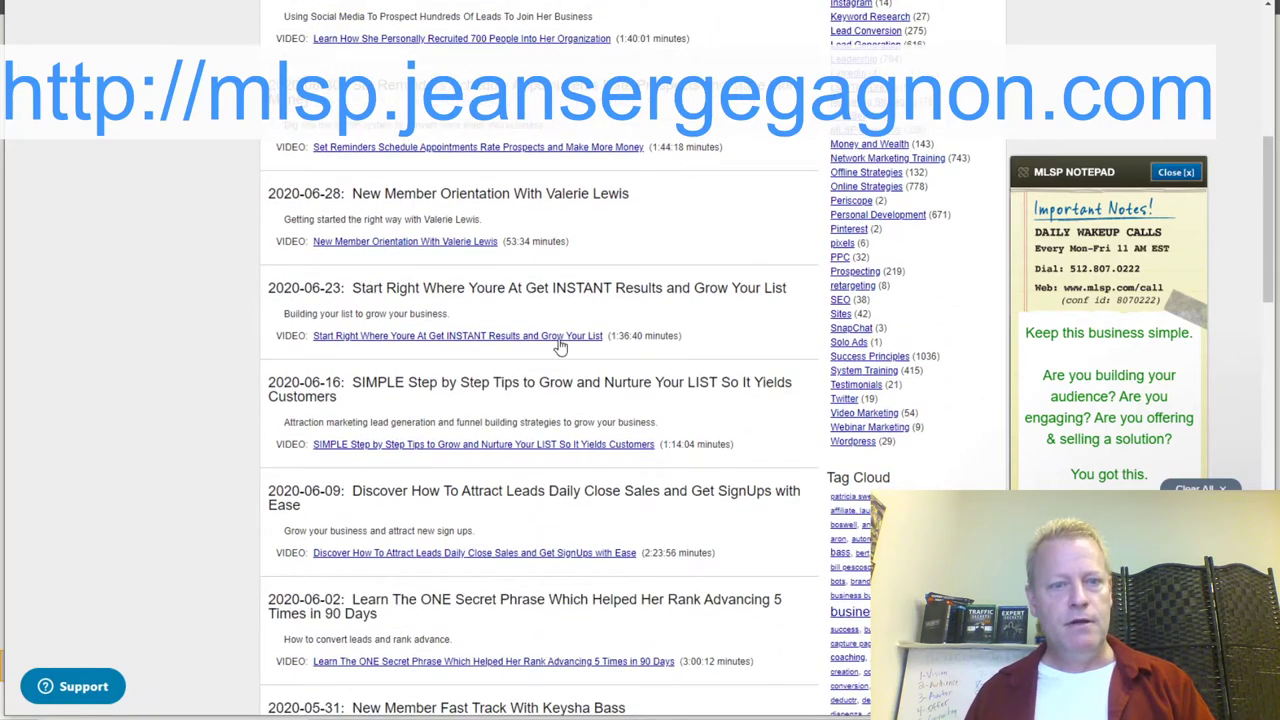
{"action": "left_click", "coordinate": [490, 337]}
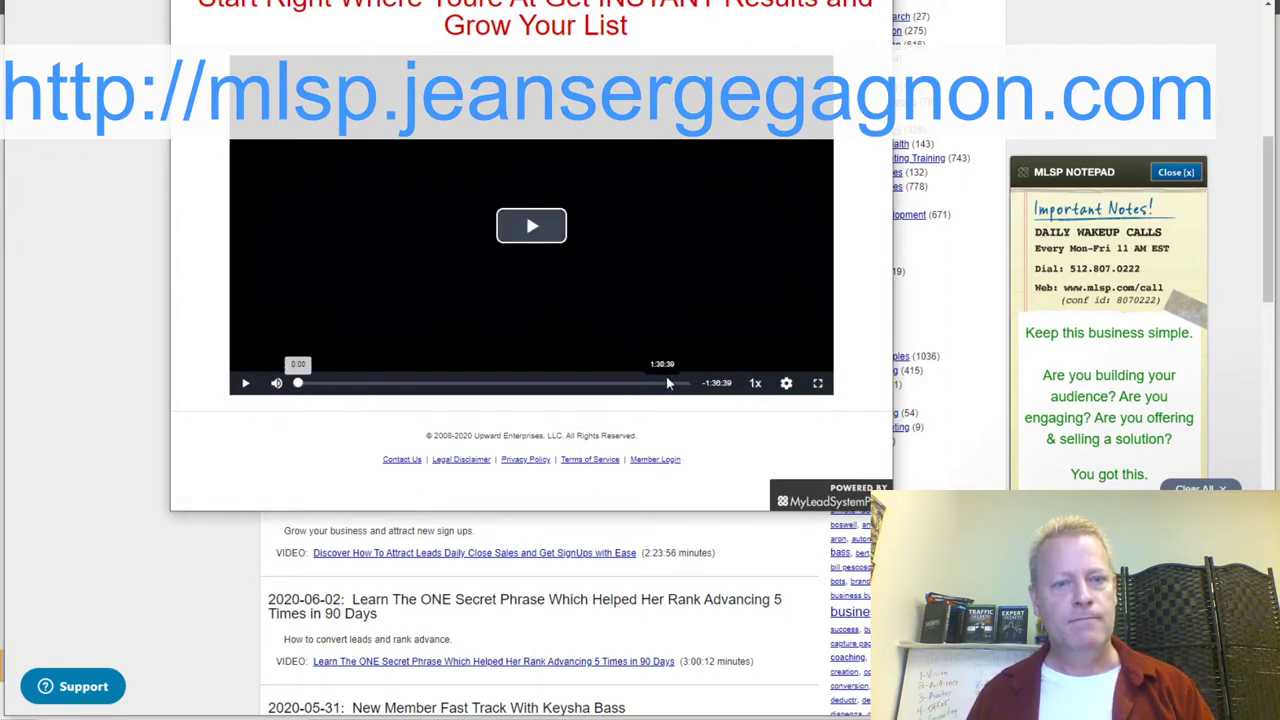
Play the webinar recording with the sound muted and skip ahead in stages to about 55 minutes.
{"action": "left_click", "coordinate": [552, 258]}
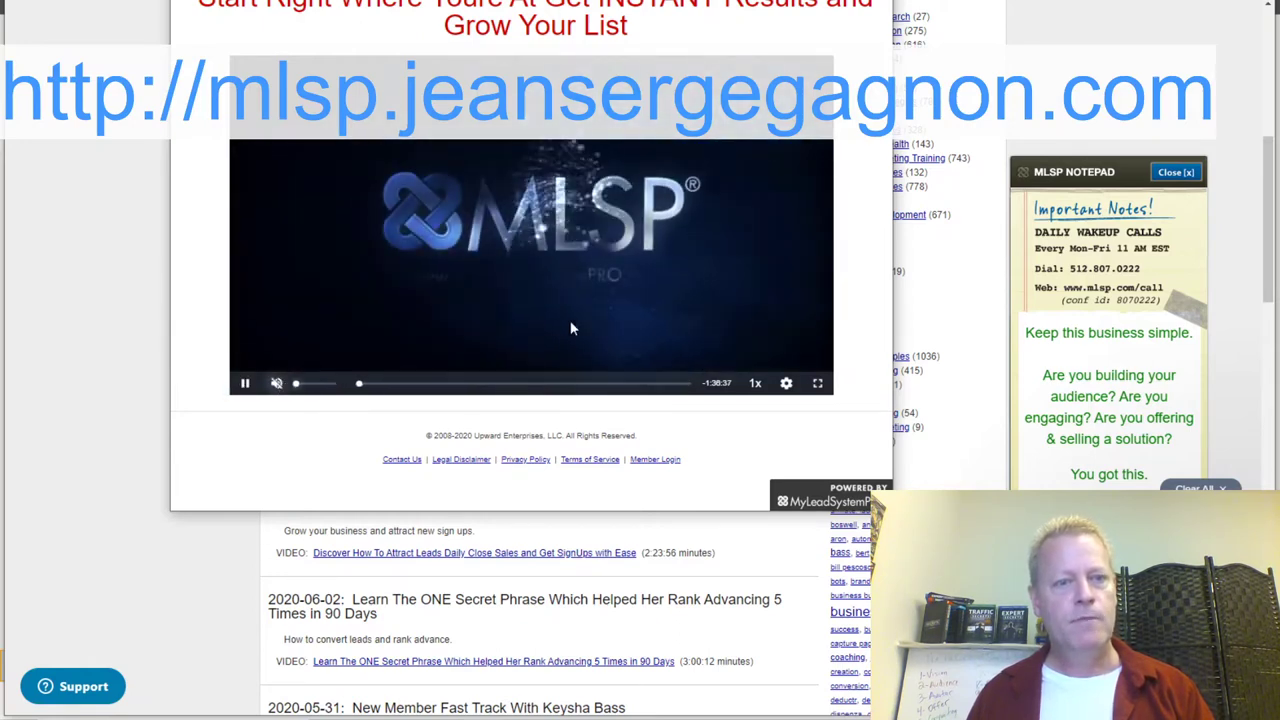
{"action": "left_click", "coordinate": [405, 388]}
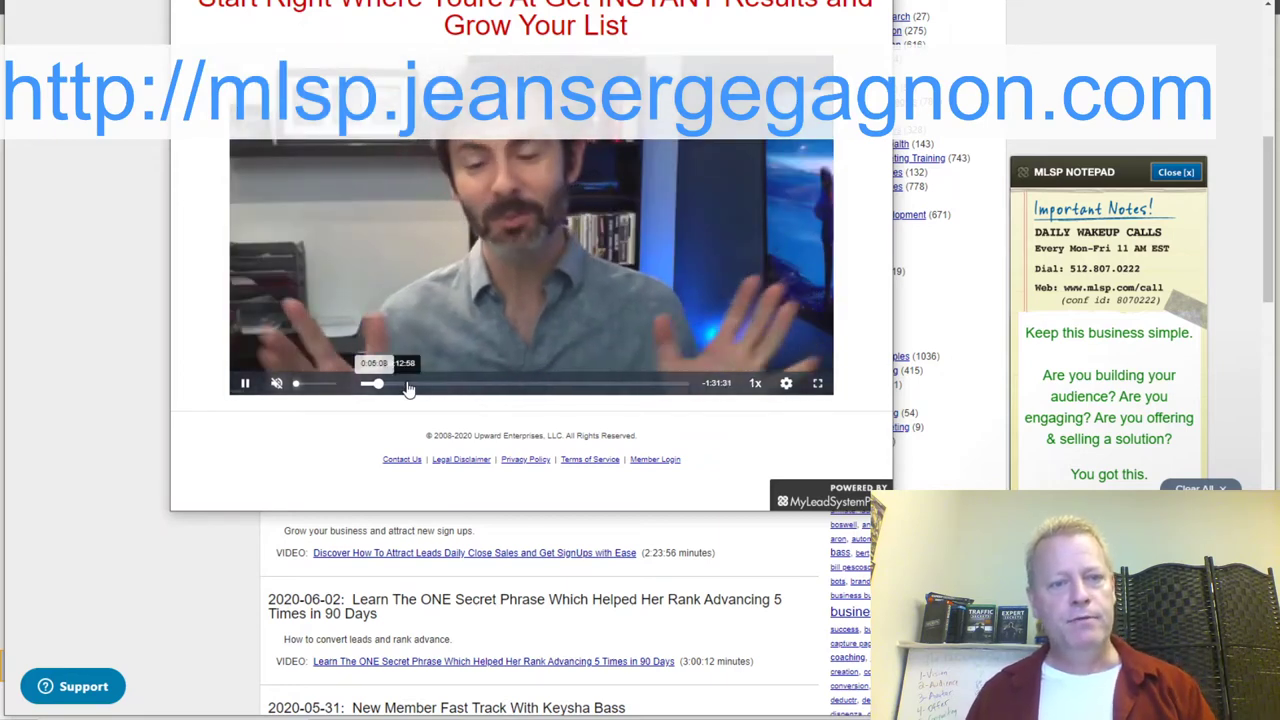
{"action": "left_click", "coordinate": [407, 388]}
{"action": "left_click", "coordinate": [453, 390]}
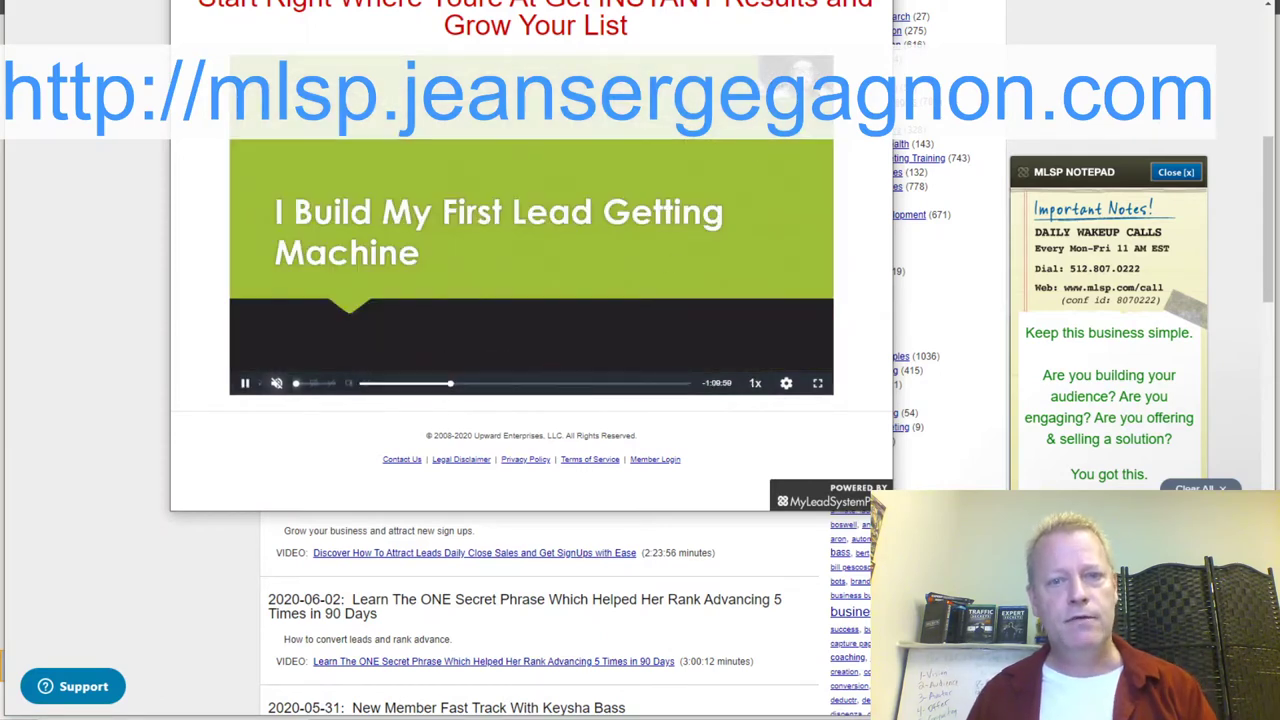
{"action": "left_click", "coordinate": [505, 388]}
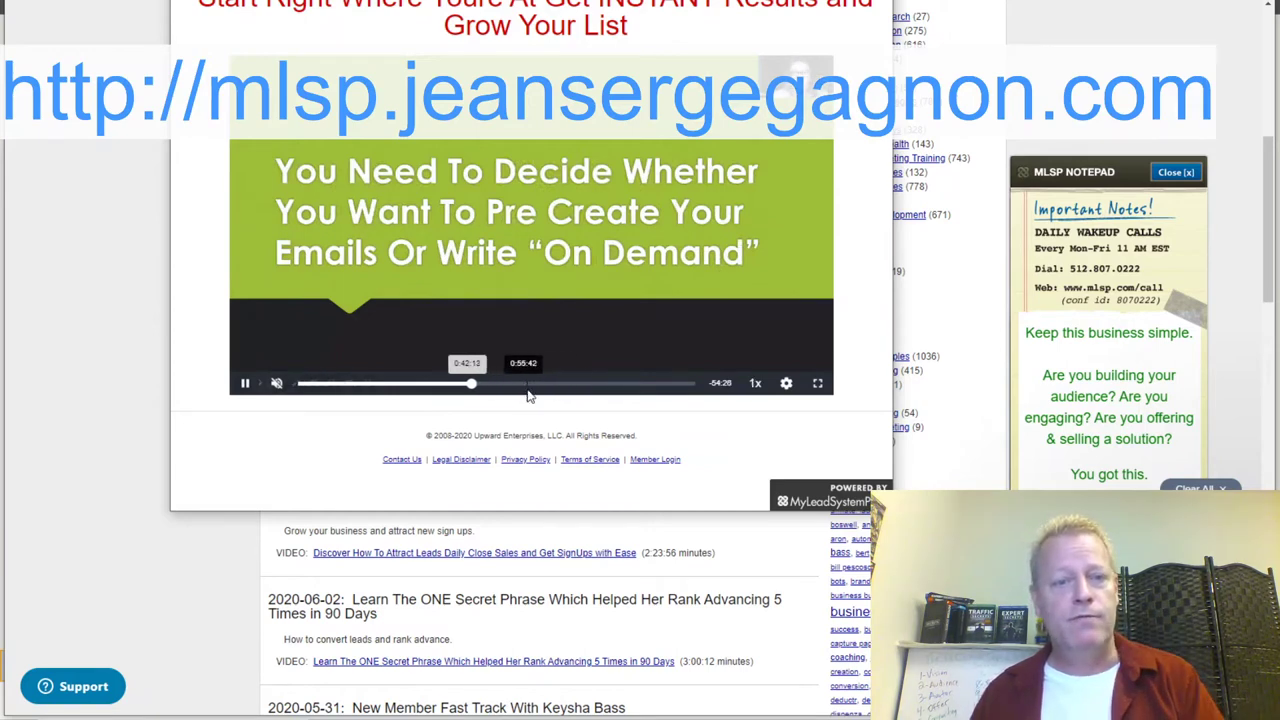
{"action": "left_click", "coordinate": [526, 385]}
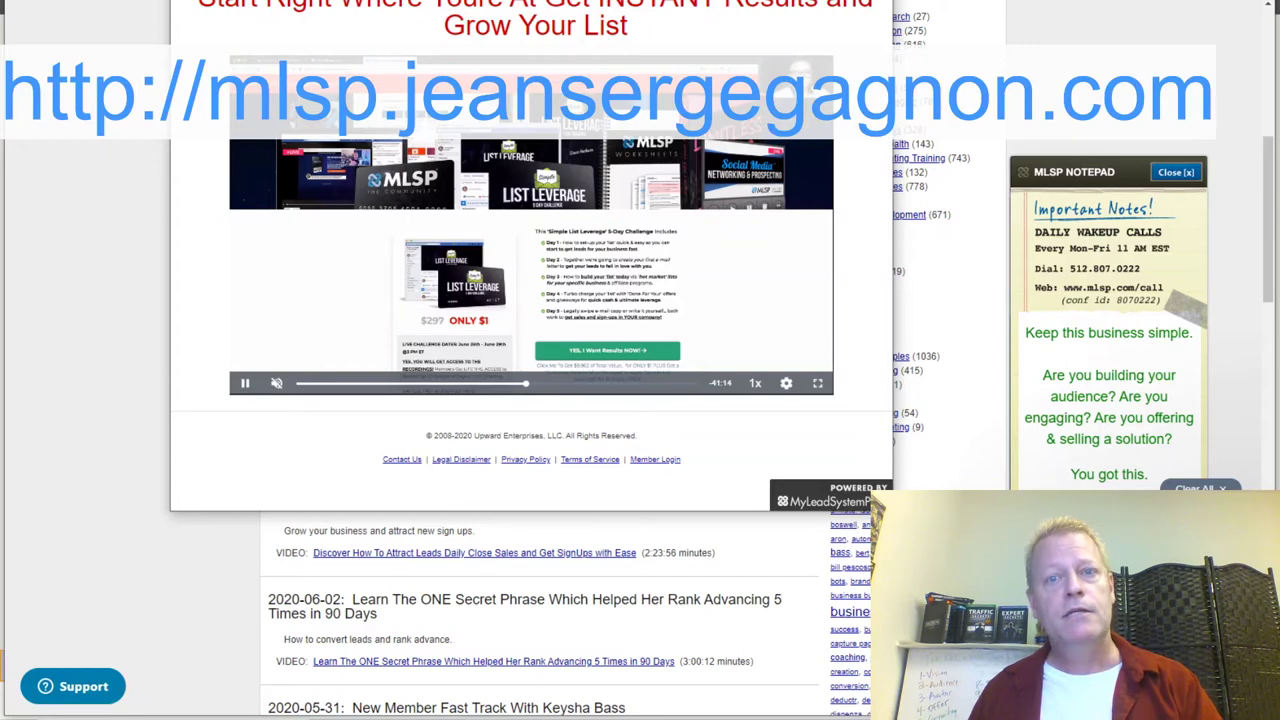
Leave the webinar recording and open YouTube in a new browser tab.
{"action": "key", "text": "Escape"}
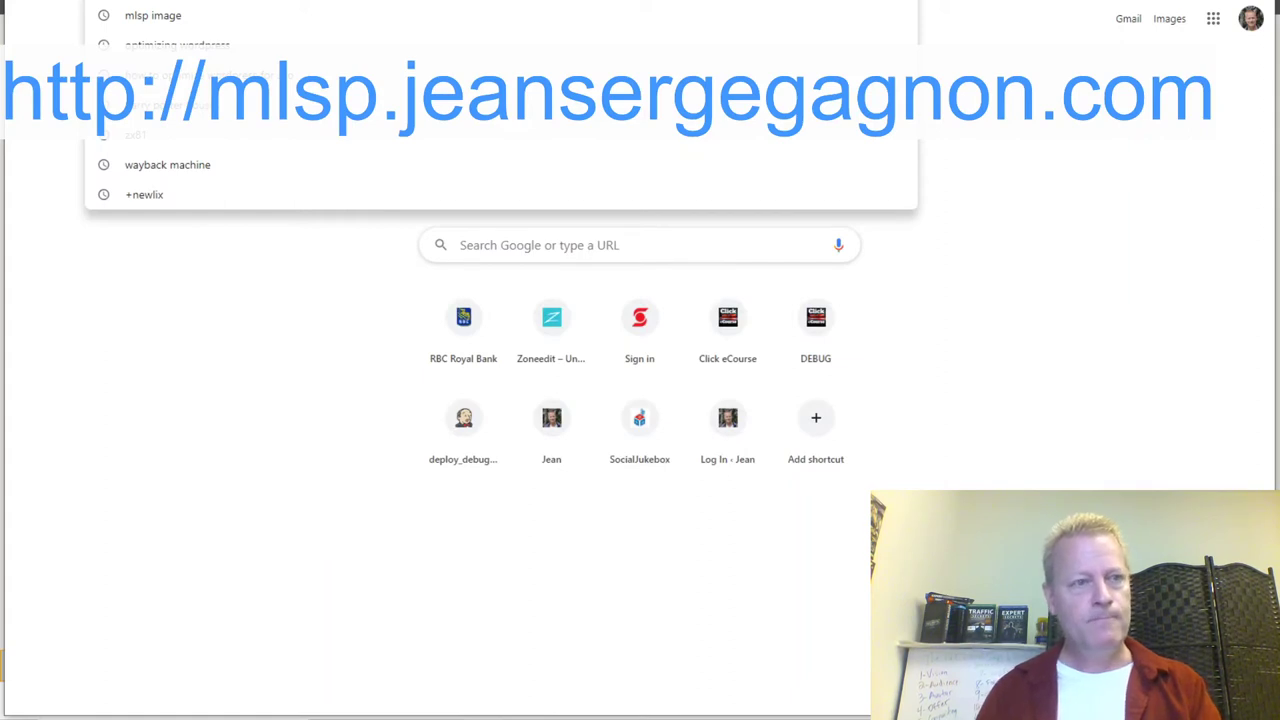
{"action": "type", "text": "youtube"}
{"action": "key", "text": "Return"}
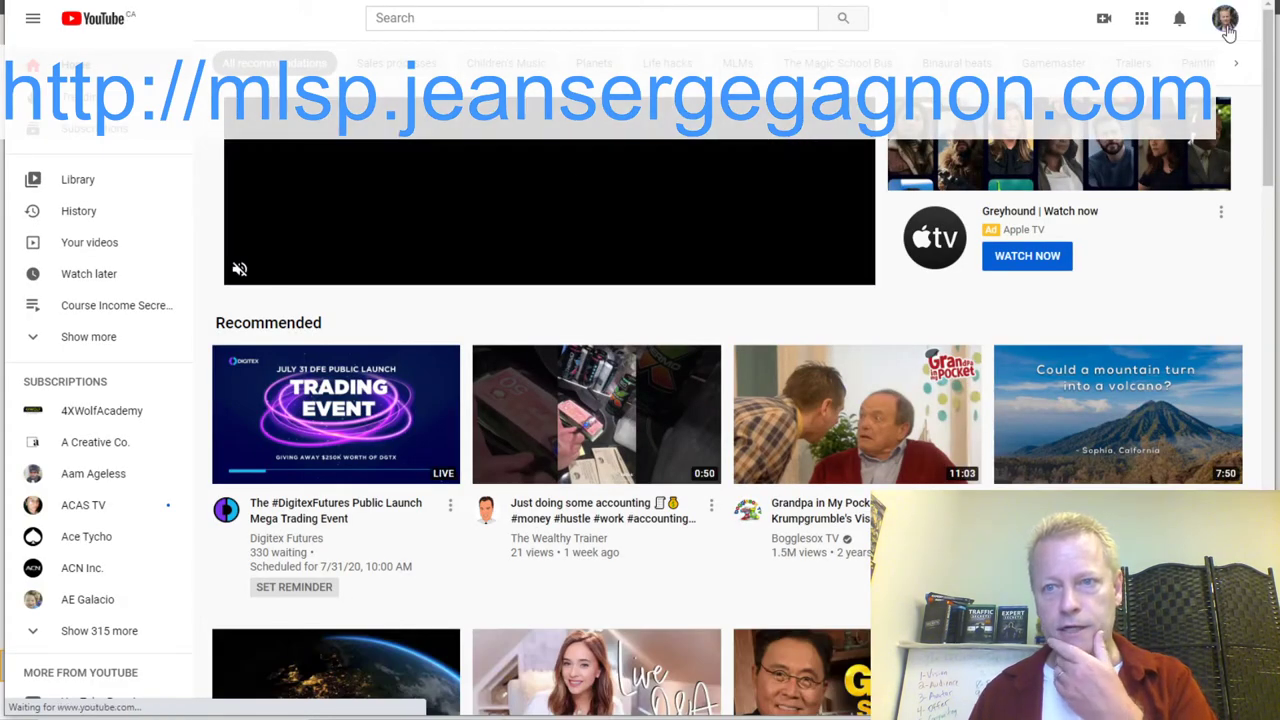
Open the signed-in account's own channel, show its uploaded videos and choose a sort order for them.
{"action": "left_click", "coordinate": [1227, 26]}
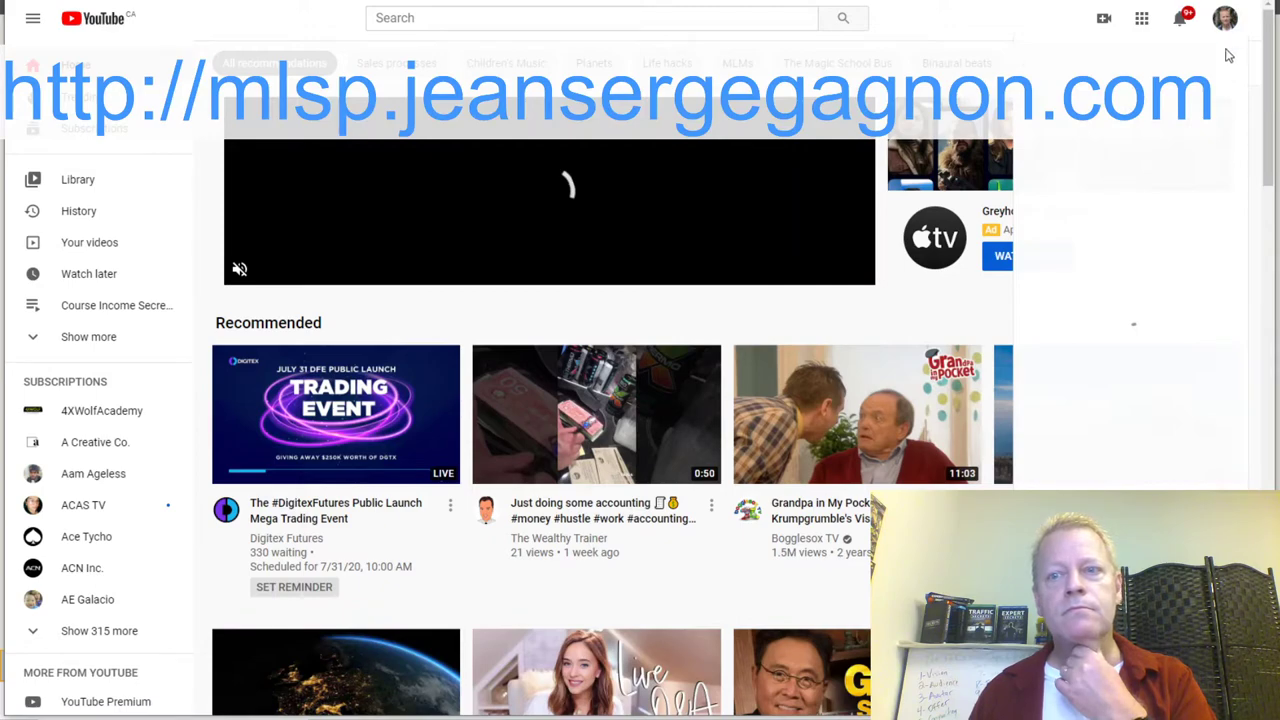
{"action": "left_click", "coordinate": [876, 220]}
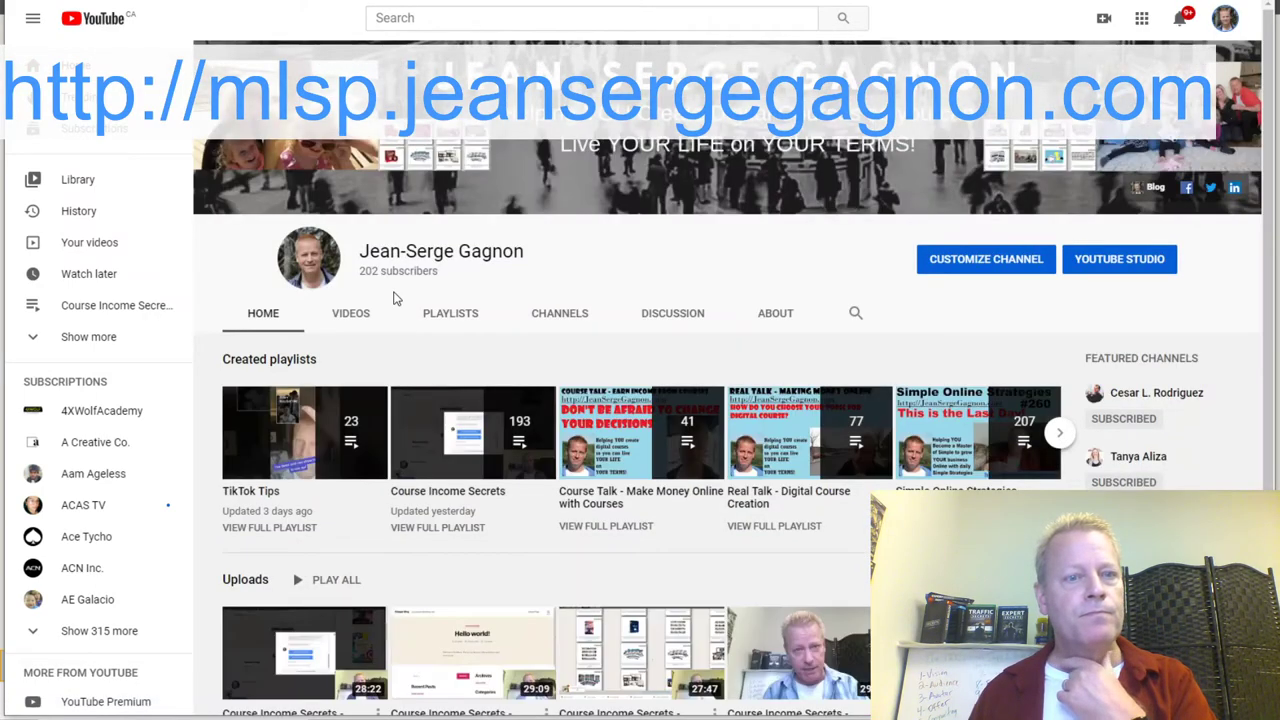
{"action": "left_click", "coordinate": [350, 316]}
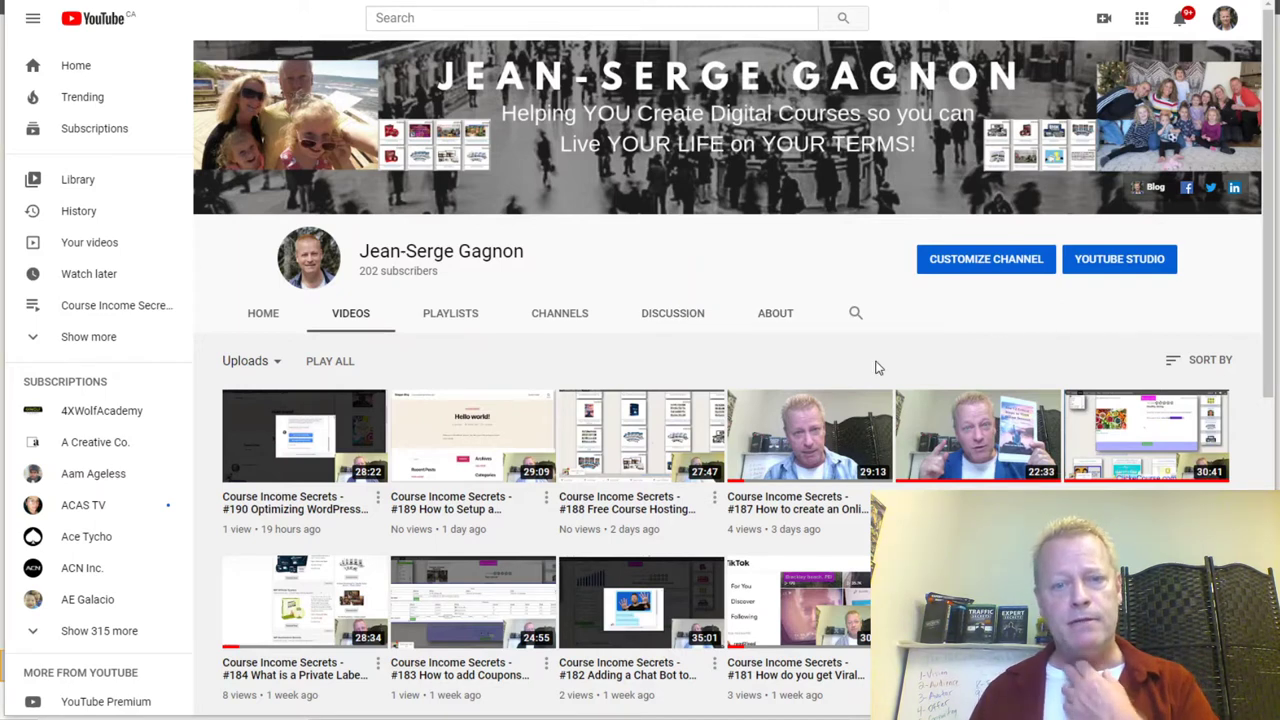
{"action": "left_click", "coordinate": [1188, 364]}
{"action": "left_click", "coordinate": [1161, 441]}
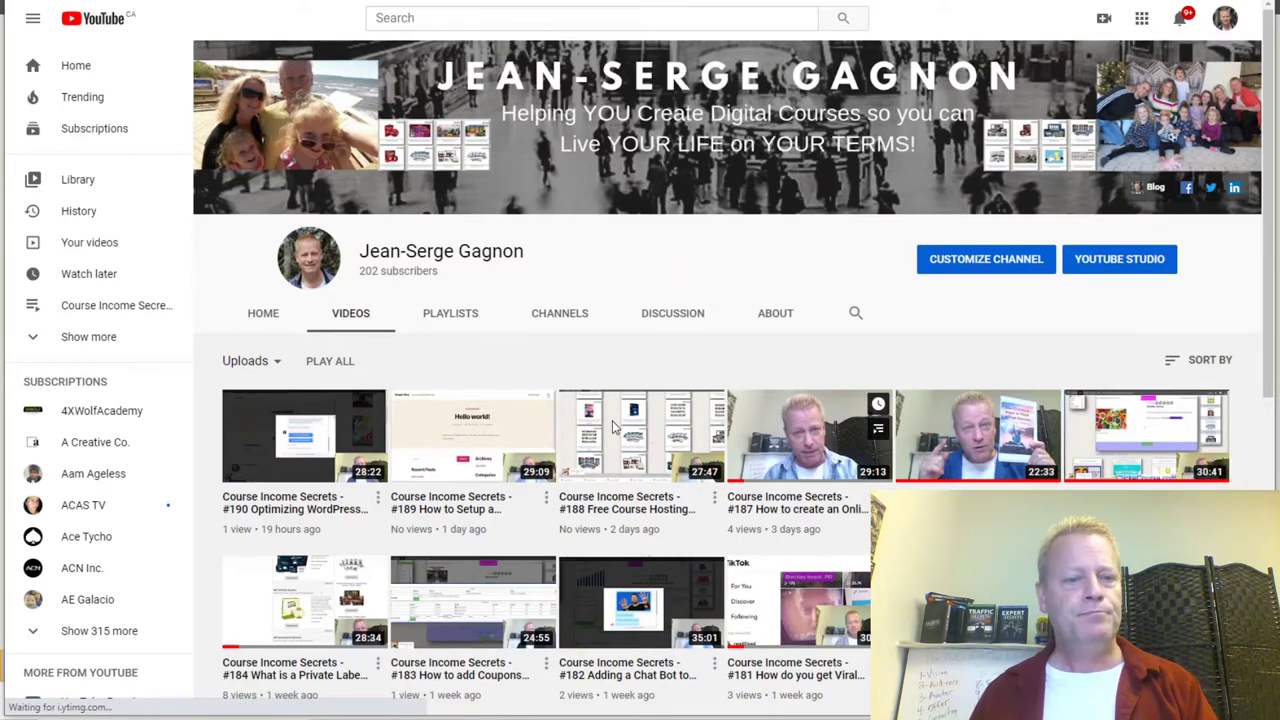
Browse the channel's oldest uploads, from the first 2016 videos through the numbered Success Tips series.
{"action": "scroll", "coordinate": [614, 427], "scroll_direction": "down", "scroll_amount": 3}
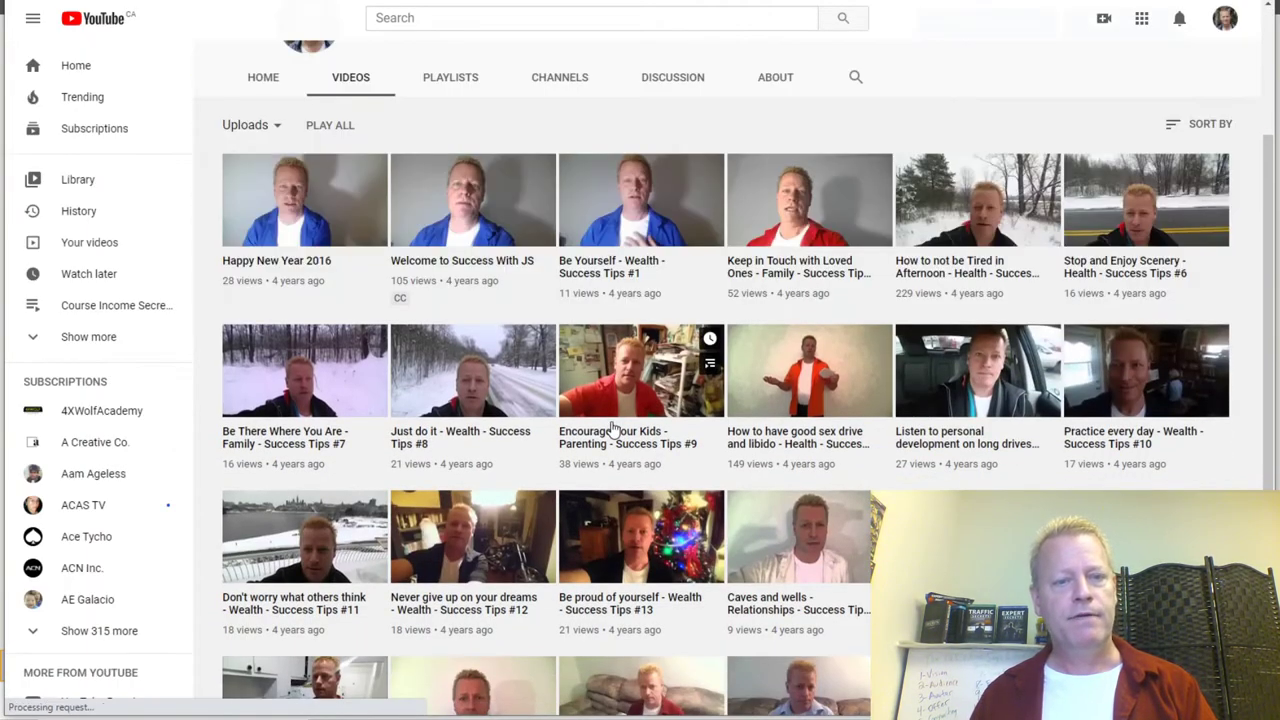
{"action": "scroll", "coordinate": [614, 427], "scroll_direction": "down", "scroll_amount": 5}
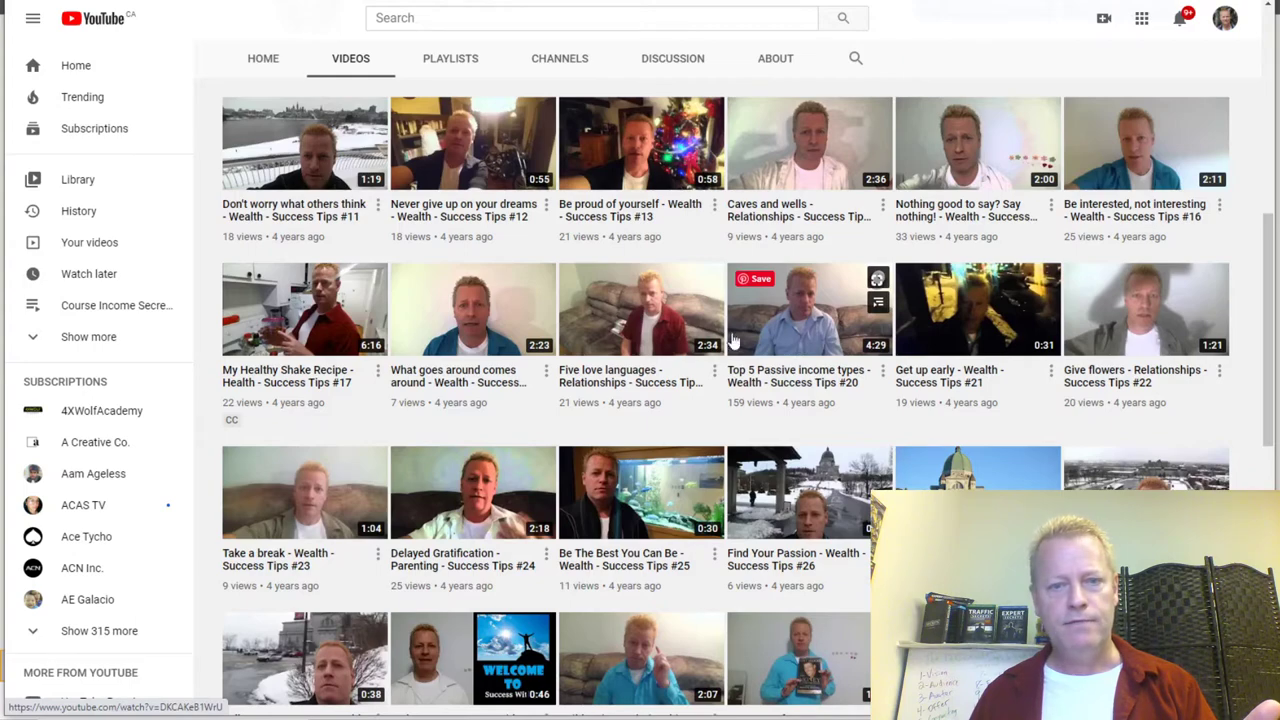
{"action": "scroll", "coordinate": [731, 341], "scroll_direction": "down", "scroll_amount": 2}
{"action": "scroll", "coordinate": [572, 300], "scroll_direction": "down", "scroll_amount": 2}
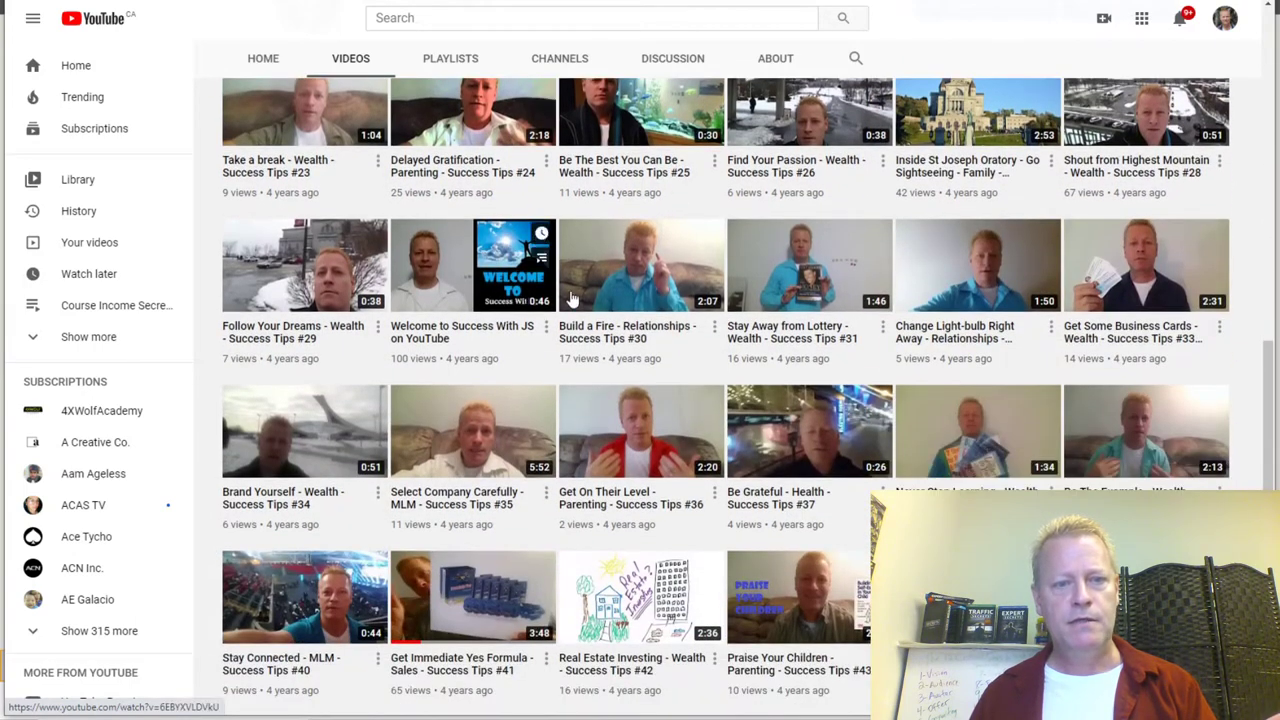
{"action": "scroll", "coordinate": [785, 300], "scroll_direction": "down", "scroll_amount": 3}
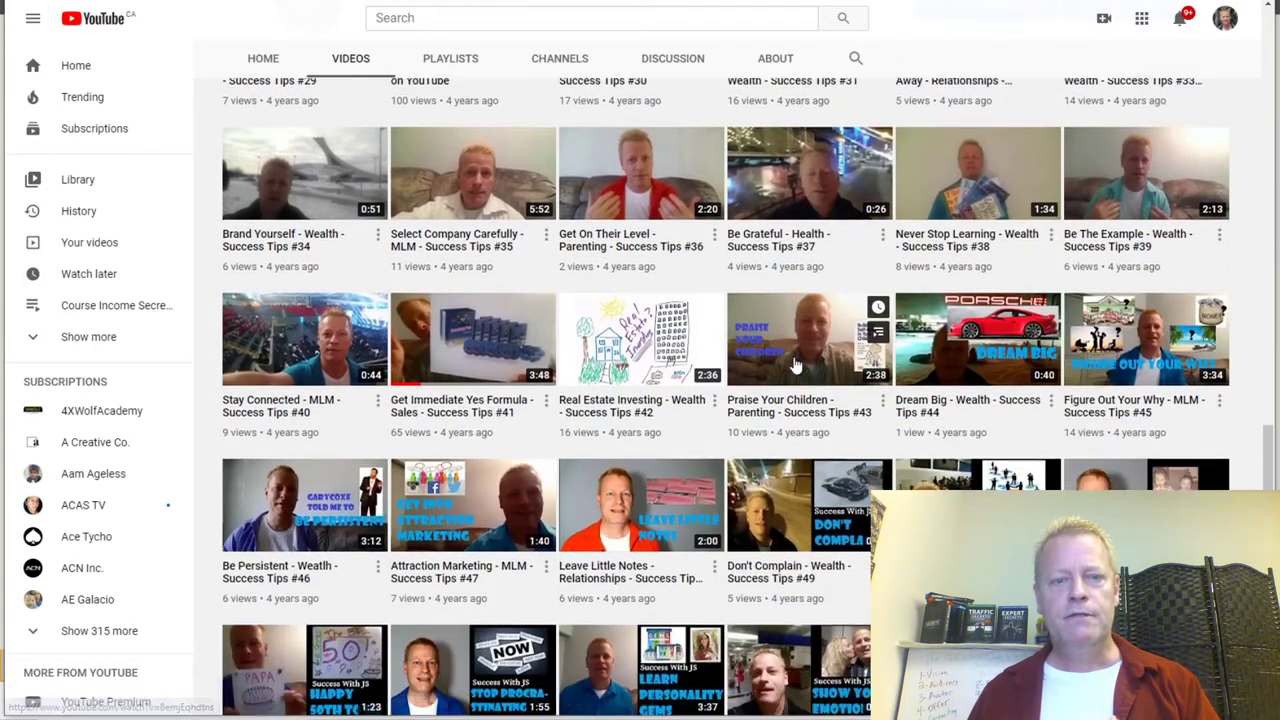
{"action": "scroll", "coordinate": [795, 365], "scroll_direction": "down", "scroll_amount": 2}
{"action": "scroll", "coordinate": [797, 362], "scroll_direction": "down", "scroll_amount": 3}
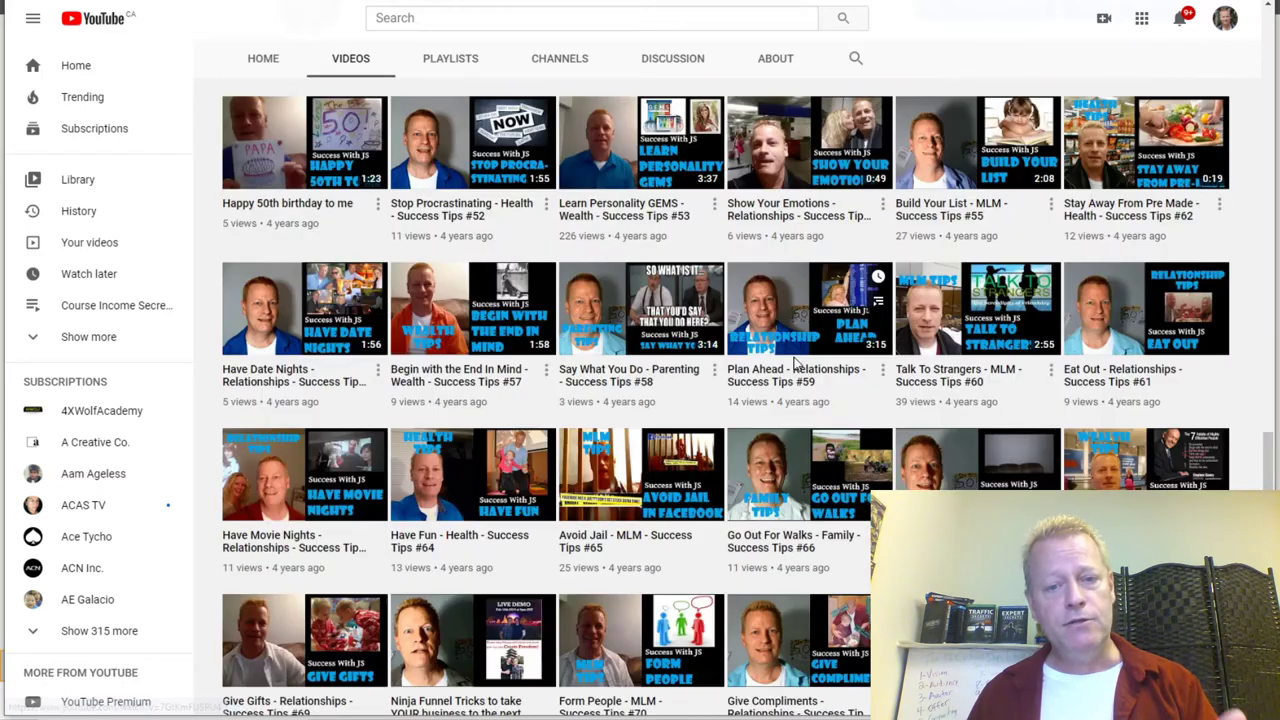
{"action": "scroll", "coordinate": [790, 400], "scroll_direction": "down", "scroll_amount": 3}
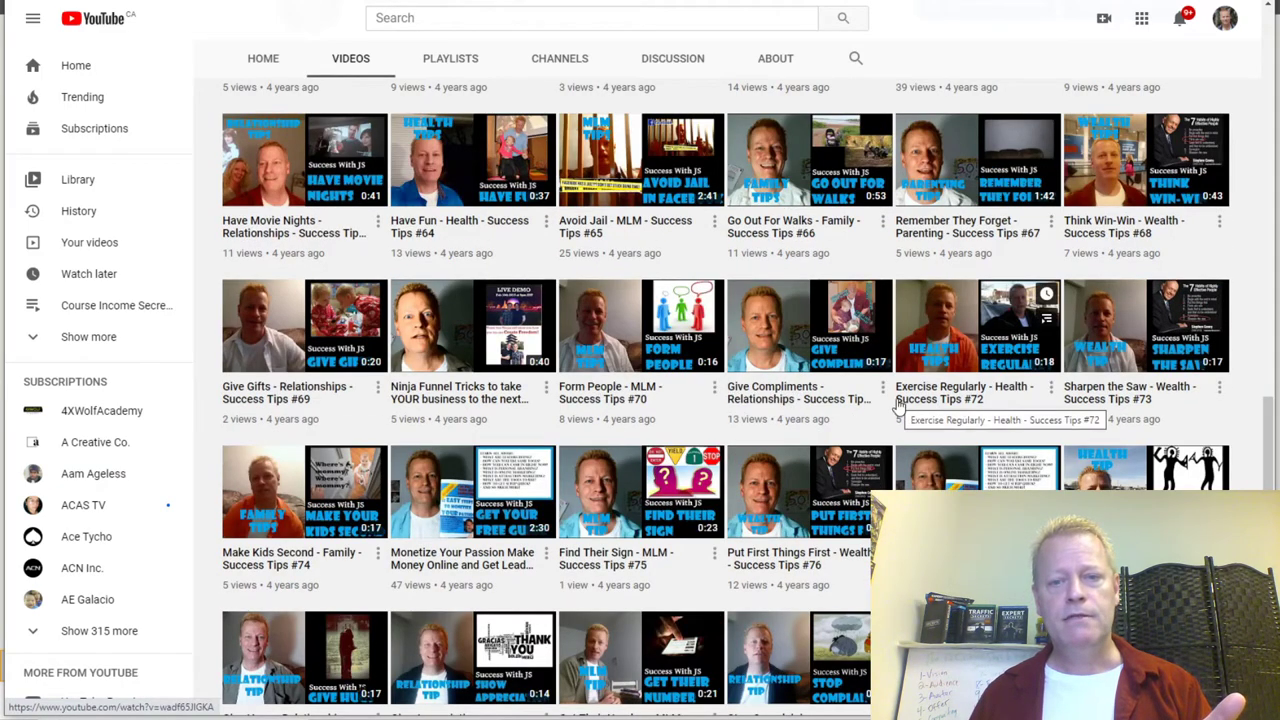
{"action": "scroll", "coordinate": [1100, 405], "scroll_direction": "down", "scroll_amount": 3}
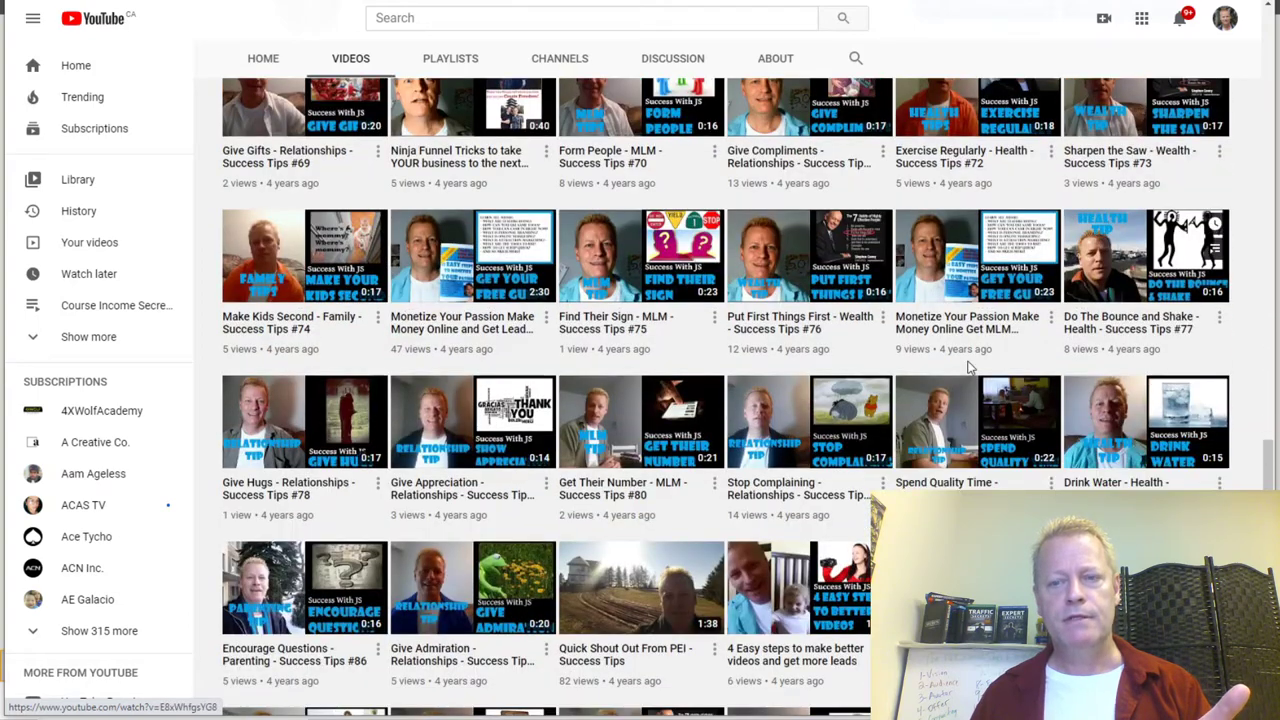
{"action": "scroll", "coordinate": [783, 366], "scroll_direction": "down", "scroll_amount": 1}
{"action": "scroll", "coordinate": [783, 366], "scroll_direction": "down", "scroll_amount": 1}
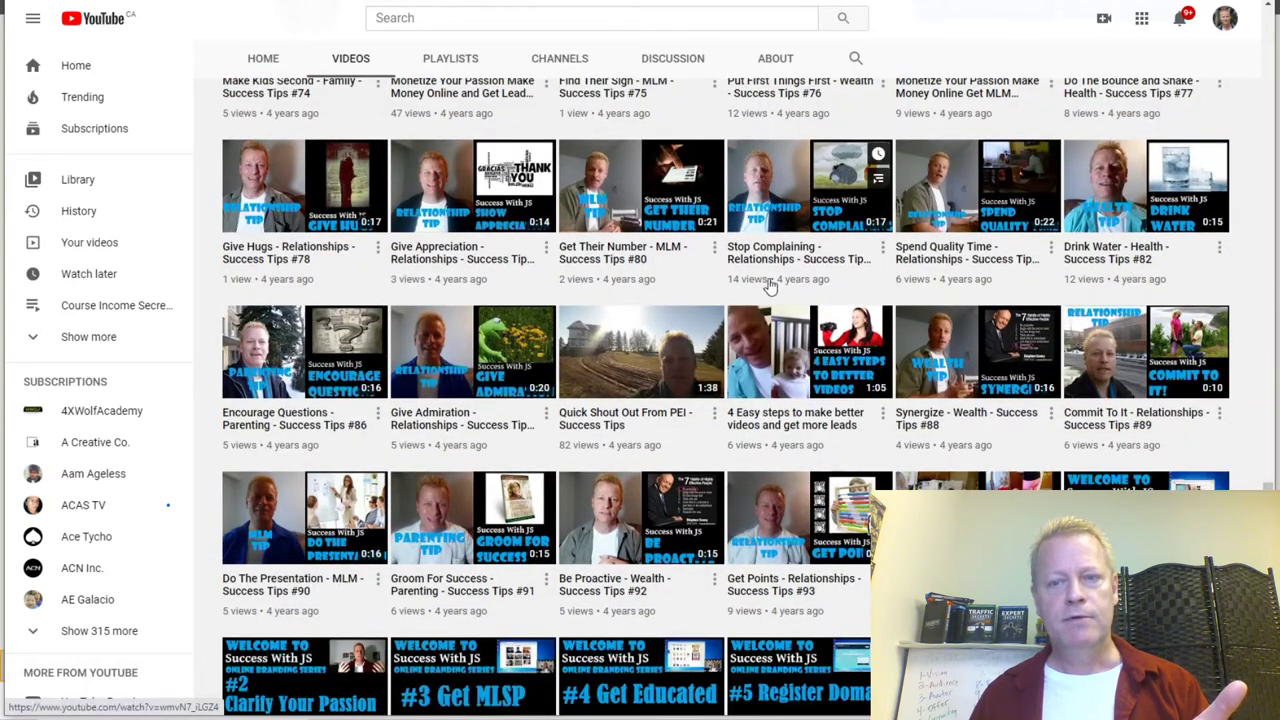
{"action": "scroll", "coordinate": [601, 390], "scroll_direction": "down", "scroll_amount": 1}
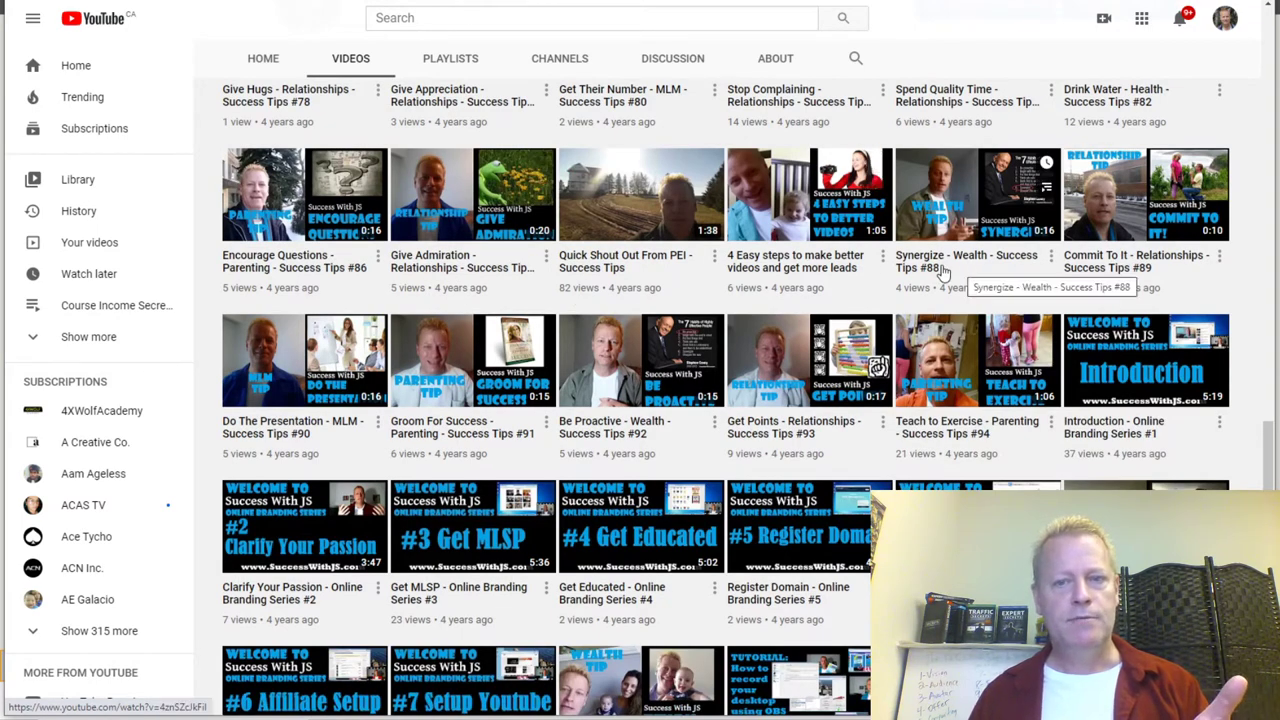
Examine the Online Branding Series among the channel's uploads, from the Introduction through #10 Produce Content.
{"action": "scroll", "coordinate": [1068, 275], "scroll_direction": "down", "scroll_amount": 2}
{"action": "scroll", "coordinate": [660, 385], "scroll_direction": "down", "scroll_amount": 2}
{"action": "scroll", "coordinate": [660, 385], "scroll_direction": "up", "scroll_amount": 3}
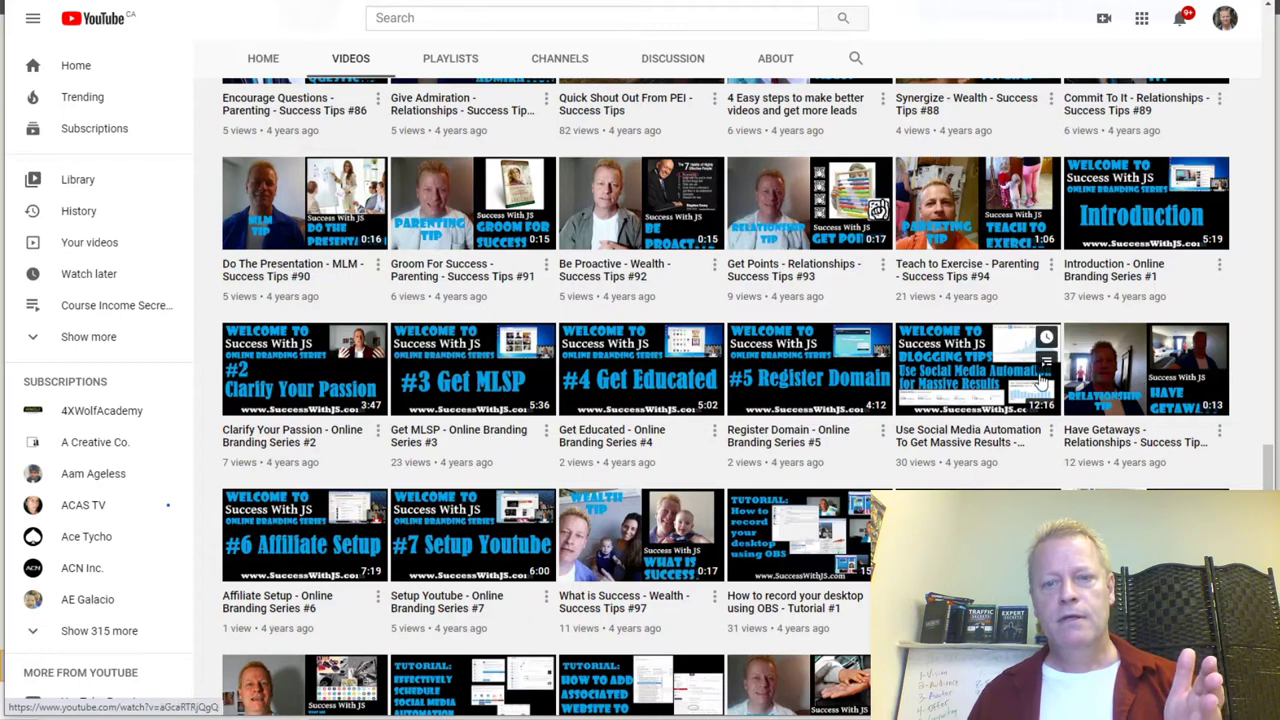
{"action": "scroll", "coordinate": [670, 470], "scroll_direction": "down", "scroll_amount": 2}
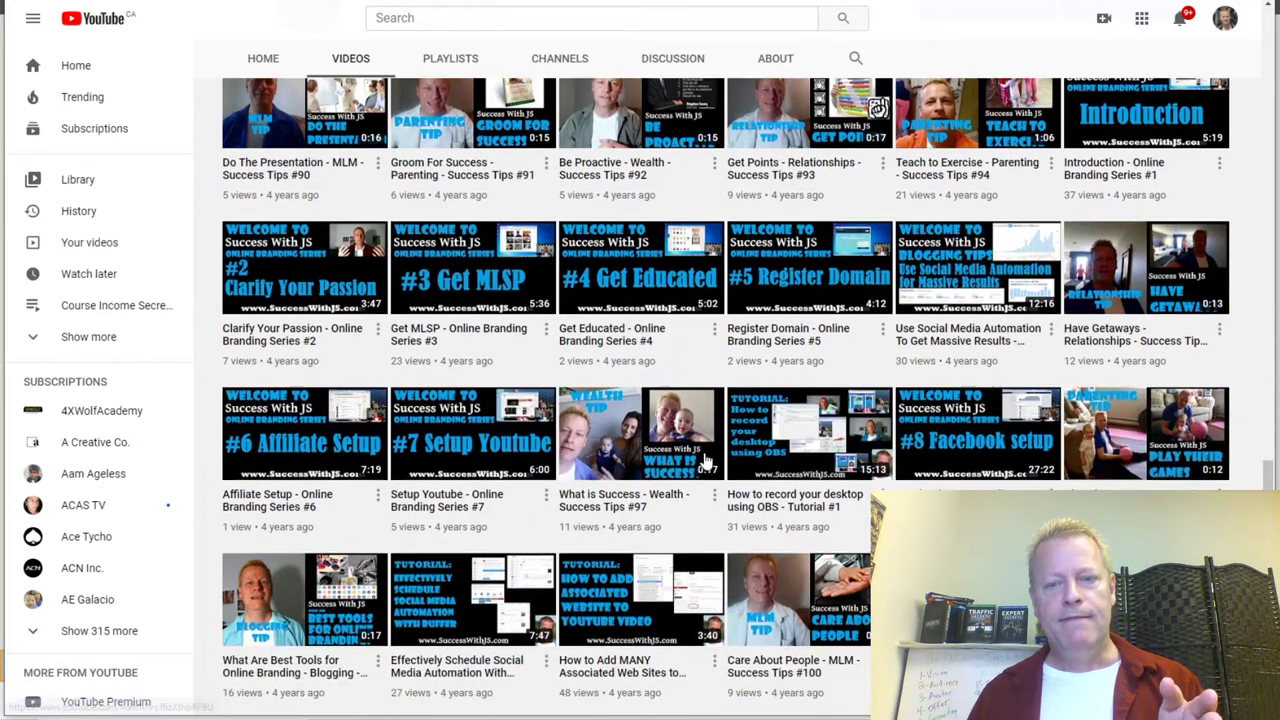
{"action": "scroll", "coordinate": [970, 365], "scroll_direction": "down", "scroll_amount": 1}
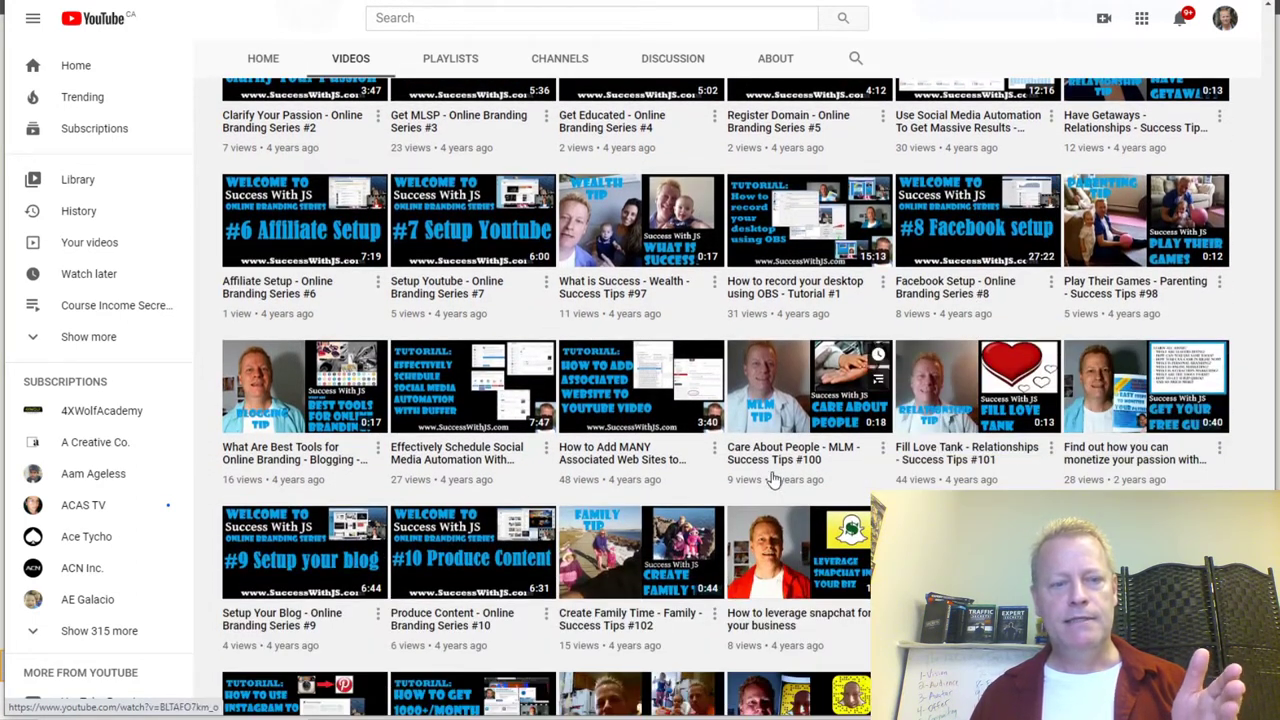
{"action": "scroll", "coordinate": [497, 573], "scroll_direction": "down", "scroll_amount": 1}
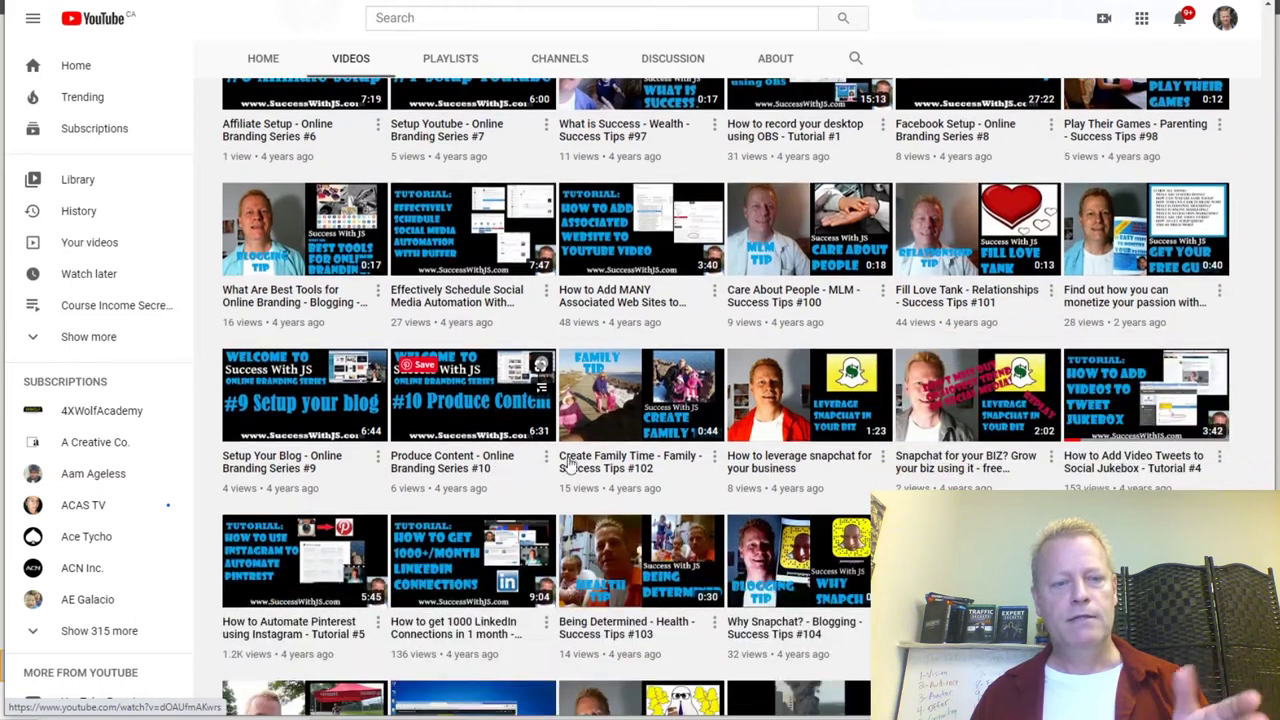
{"action": "scroll", "coordinate": [660, 480], "scroll_direction": "up", "scroll_amount": 2}
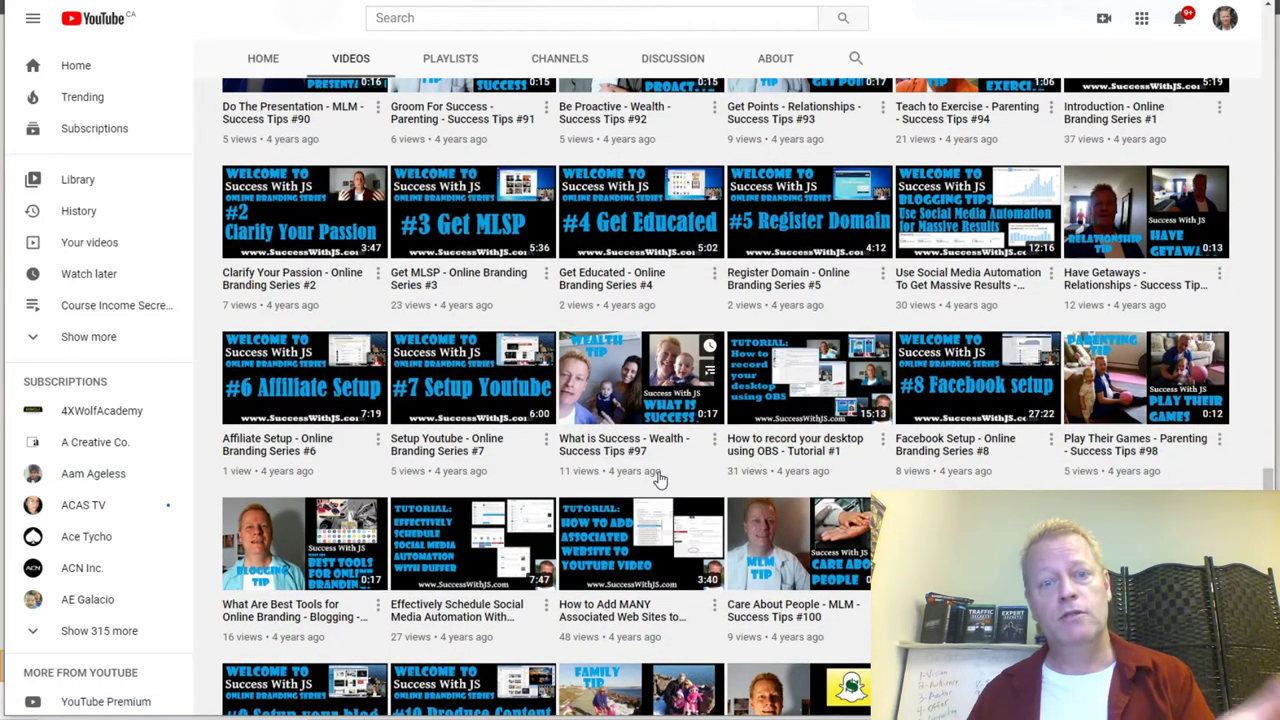
{"action": "scroll", "coordinate": [660, 480], "scroll_direction": "up", "scroll_amount": 2}
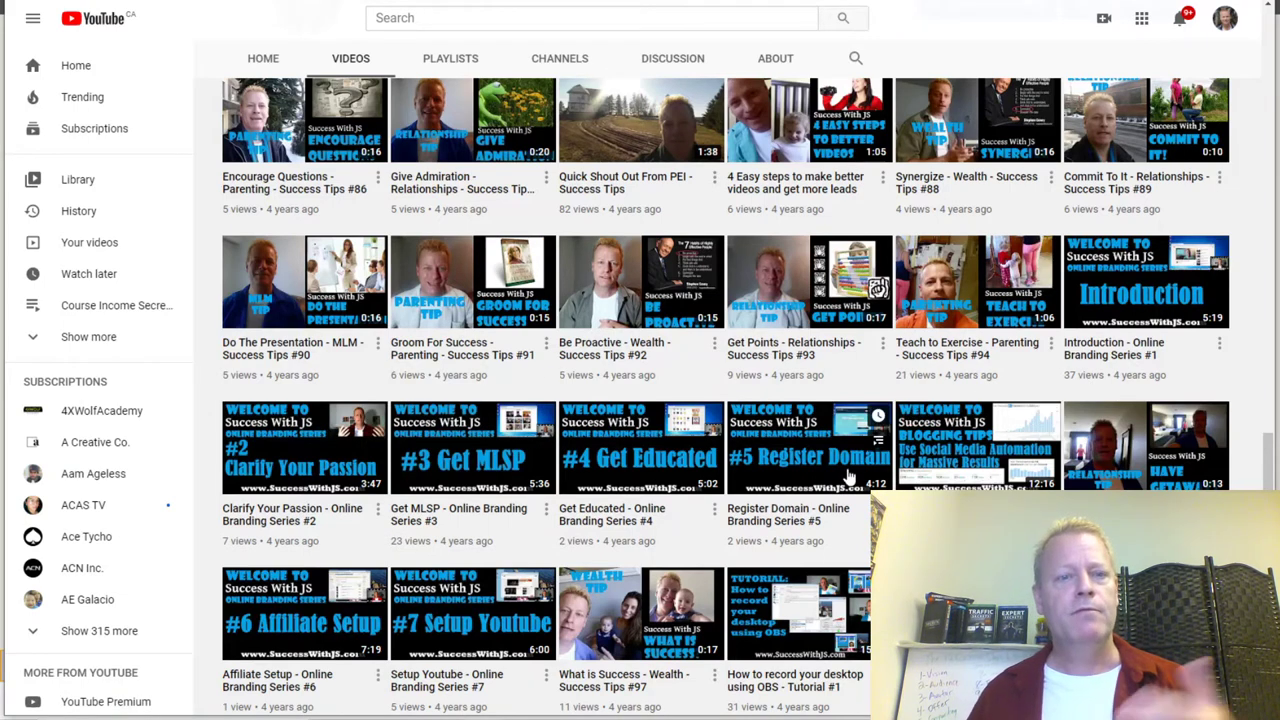
{"action": "scroll", "coordinate": [678, 470], "scroll_direction": "down", "scroll_amount": 2}
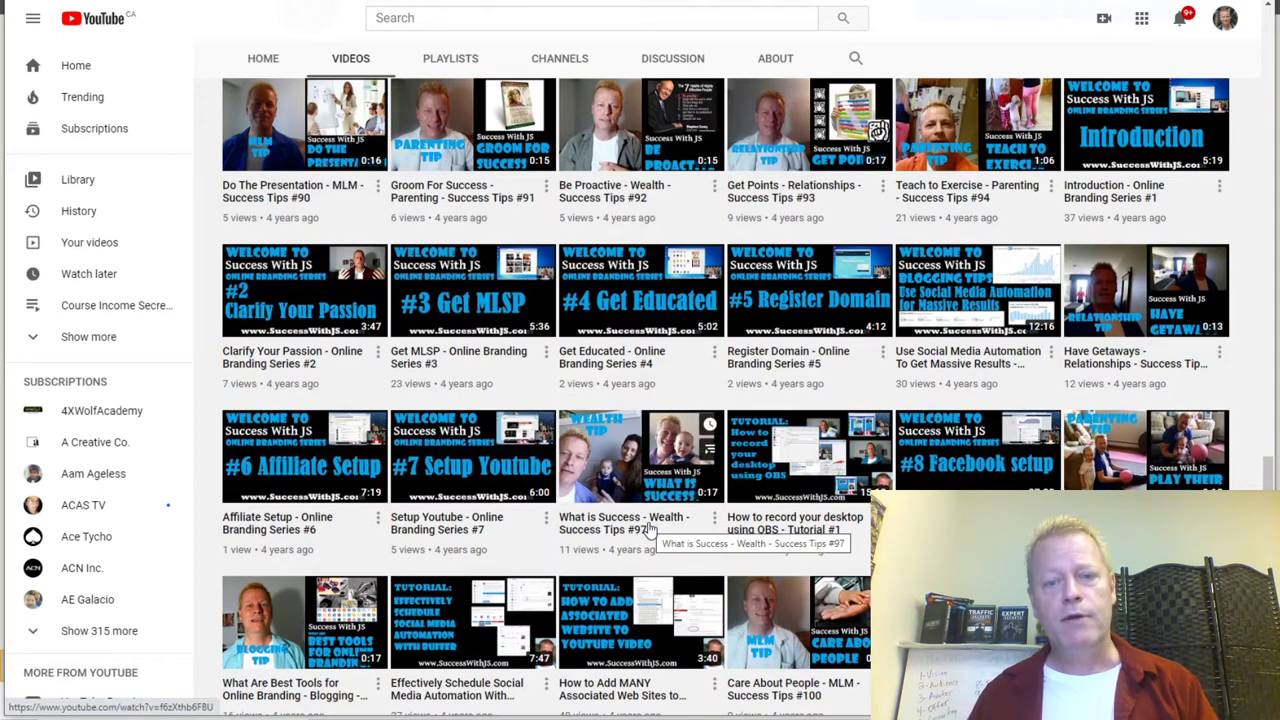
{"action": "scroll", "coordinate": [650, 530], "scroll_direction": "down", "scroll_amount": 2}
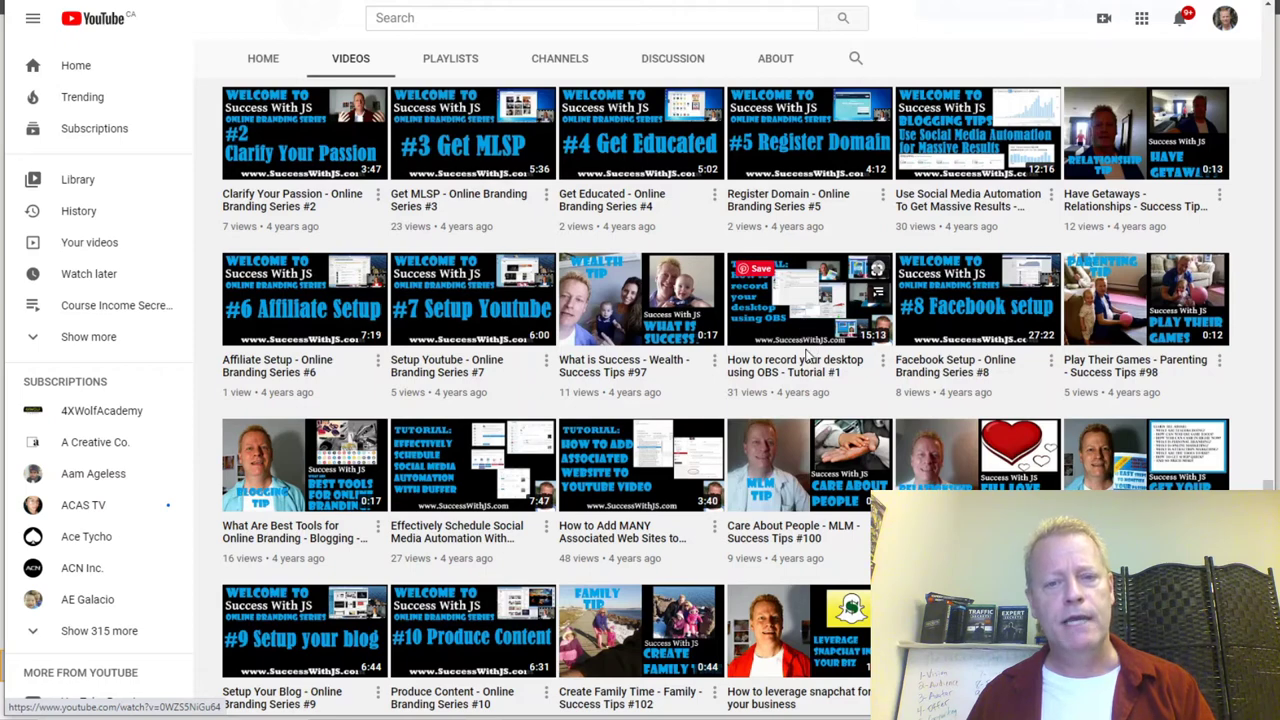
{"action": "scroll", "coordinate": [790, 386], "scroll_direction": "up", "scroll_amount": 2}
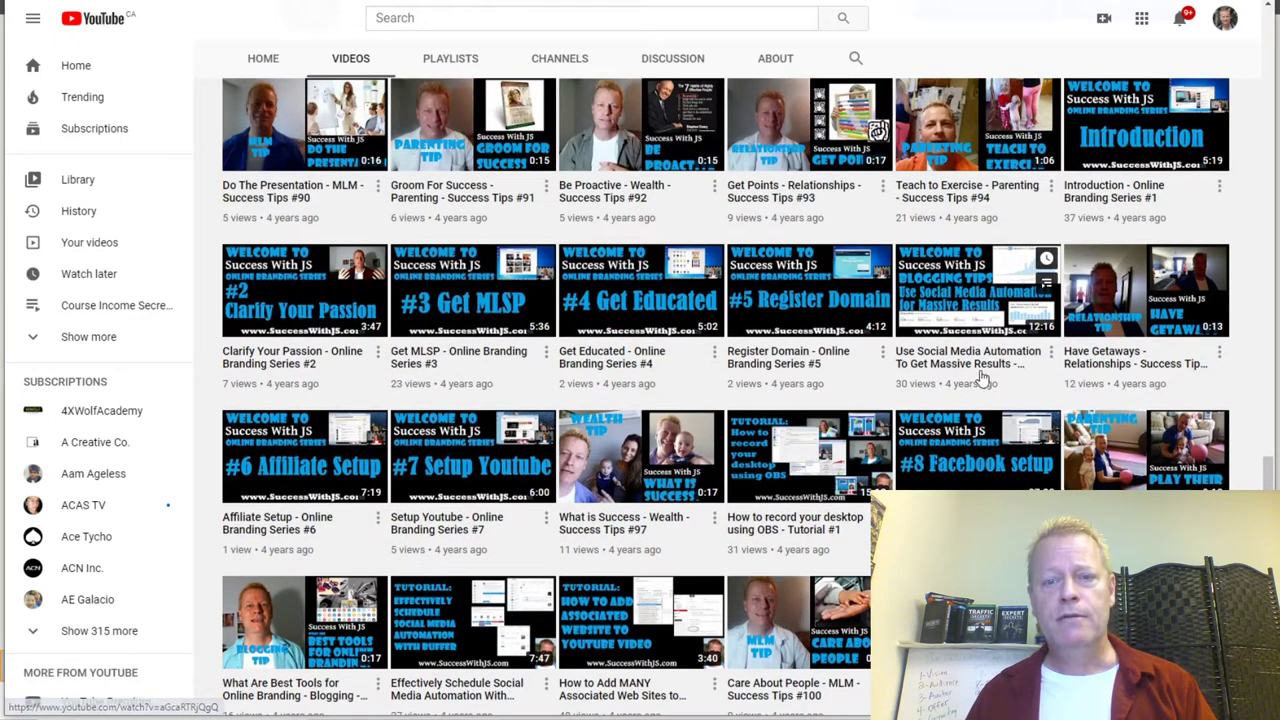
Look over the tutorial videos on automating Pinterest and getting LinkedIn connections, and the uploads around them.
{"action": "scroll", "coordinate": [868, 386], "scroll_direction": "down", "scroll_amount": 3}
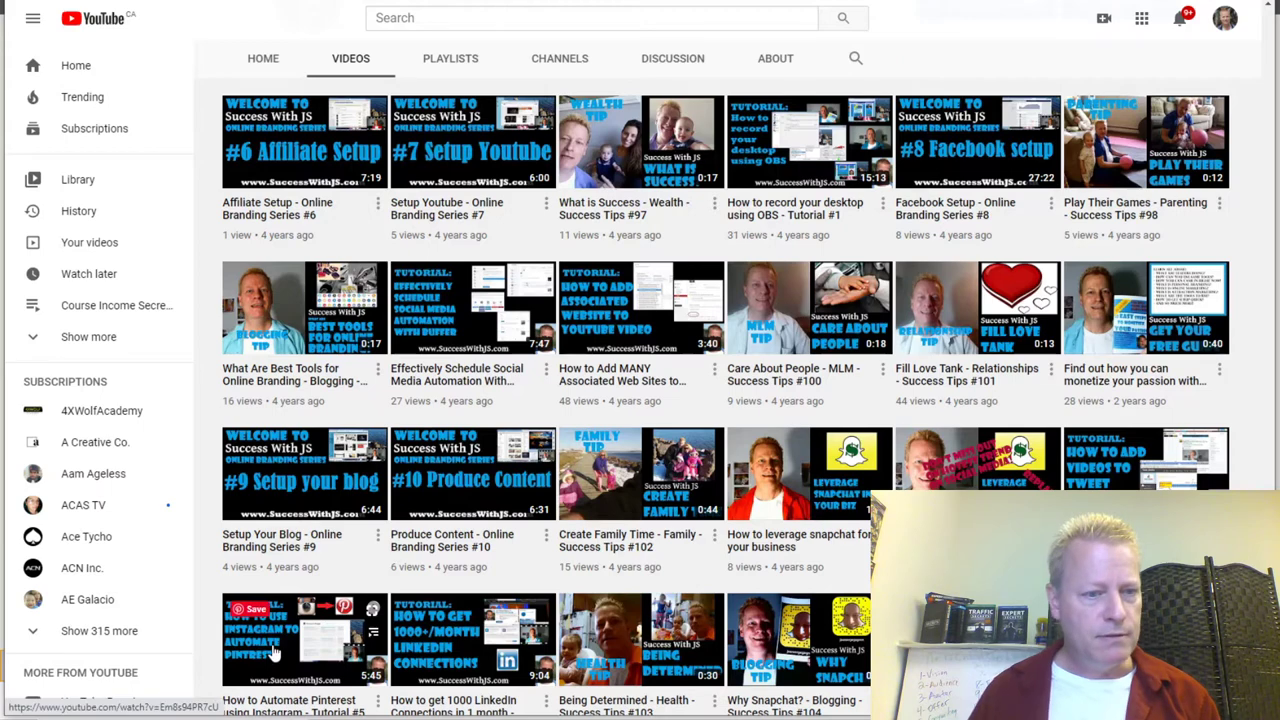
{"action": "scroll", "coordinate": [275, 650], "scroll_direction": "down", "scroll_amount": 1}
{"action": "scroll", "coordinate": [483, 557], "scroll_direction": "down", "scroll_amount": 2}
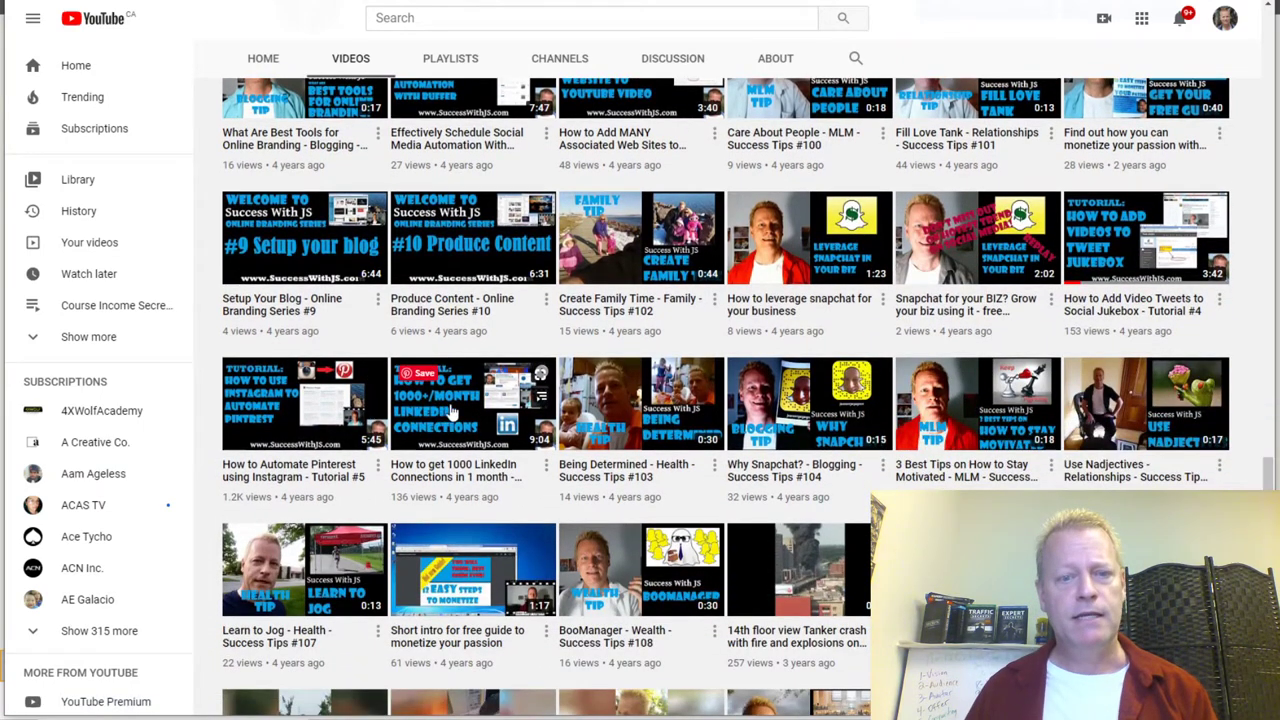
{"action": "scroll", "coordinate": [448, 413], "scroll_direction": "down", "scroll_amount": 2}
{"action": "scroll", "coordinate": [463, 413], "scroll_direction": "up", "scroll_amount": 3}
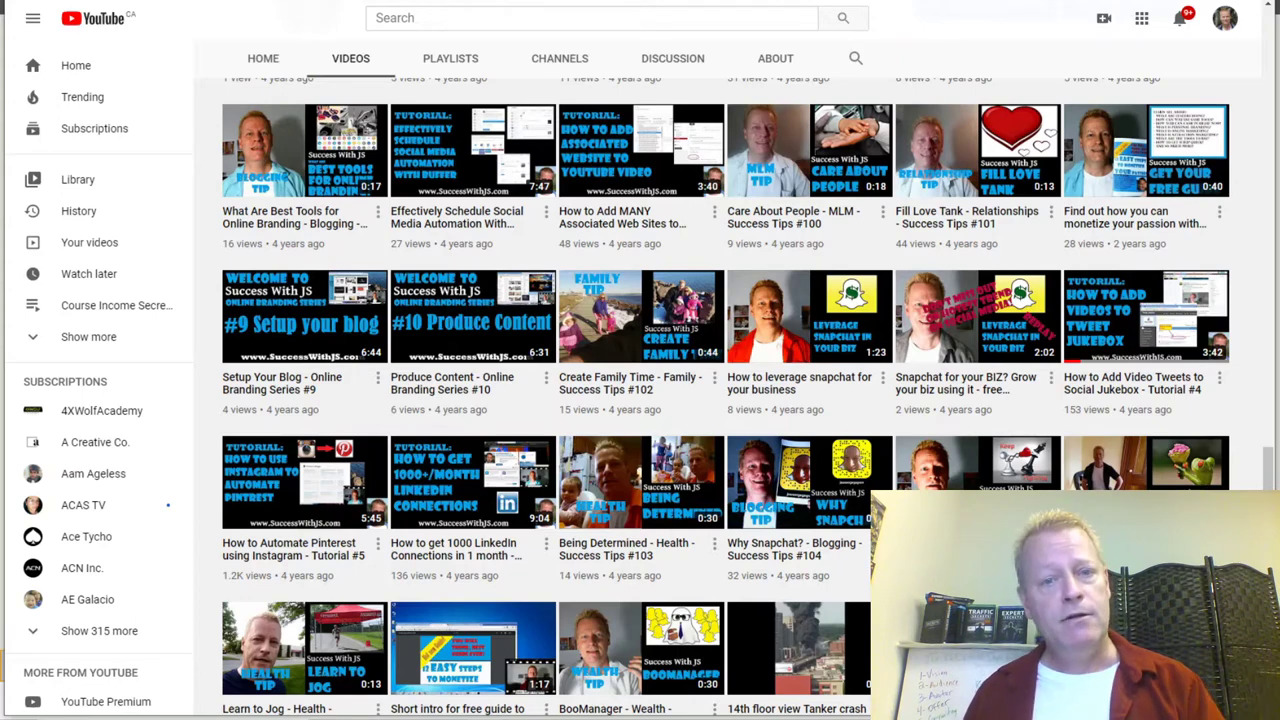
{"action": "mouse_move", "coordinate": [748, 290]}
{"action": "scroll", "coordinate": [748, 290], "scroll_direction": "up", "scroll_amount": 2}
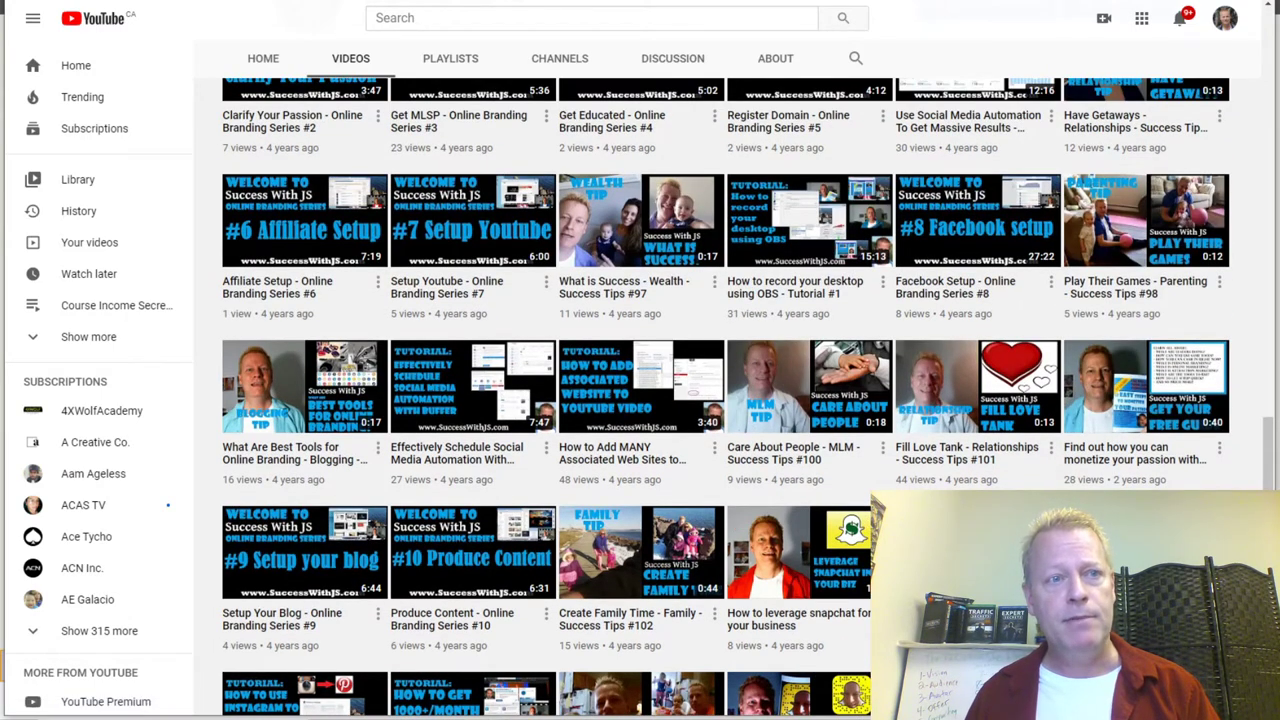
Switch back to the MyLeadSystemPRO member site and open its MLSP Sites Blogging Platform page.
{"action": "key", "text": "alt+Tab"}
{"action": "scroll", "coordinate": [688, 311], "scroll_direction": "up", "scroll_amount": 5}
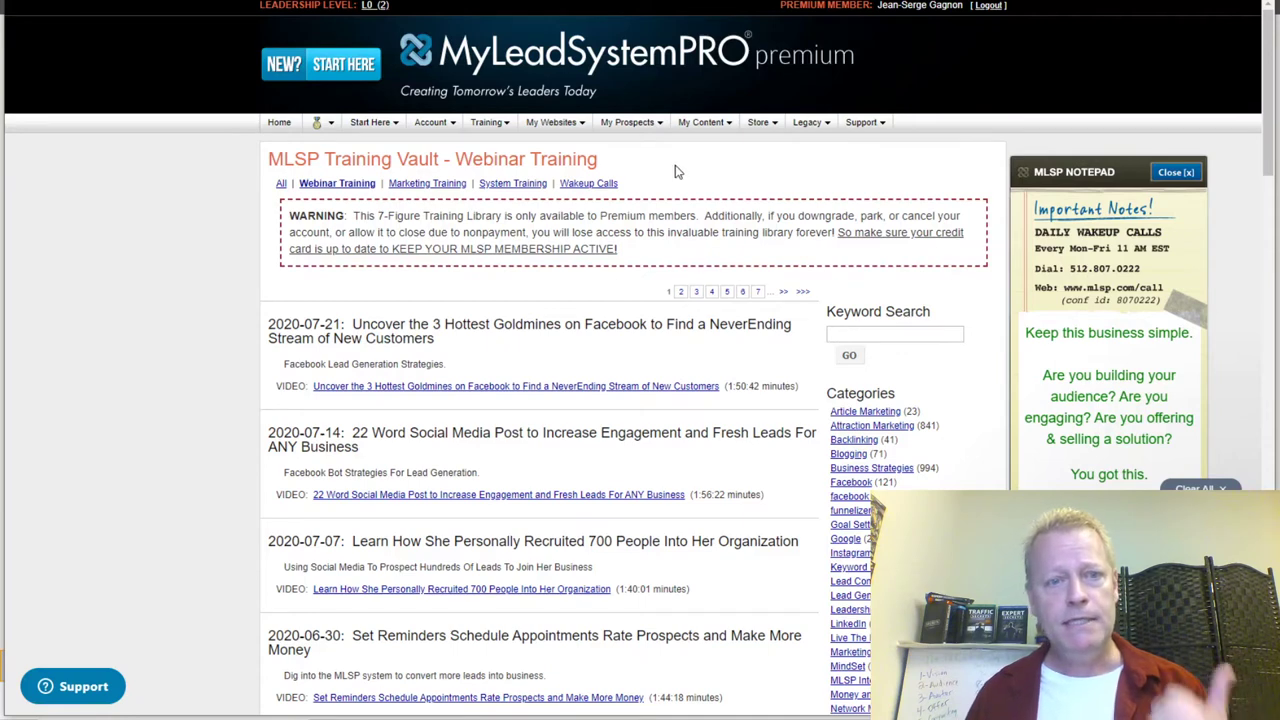
{"action": "mouse_move", "coordinate": [568, 124]}
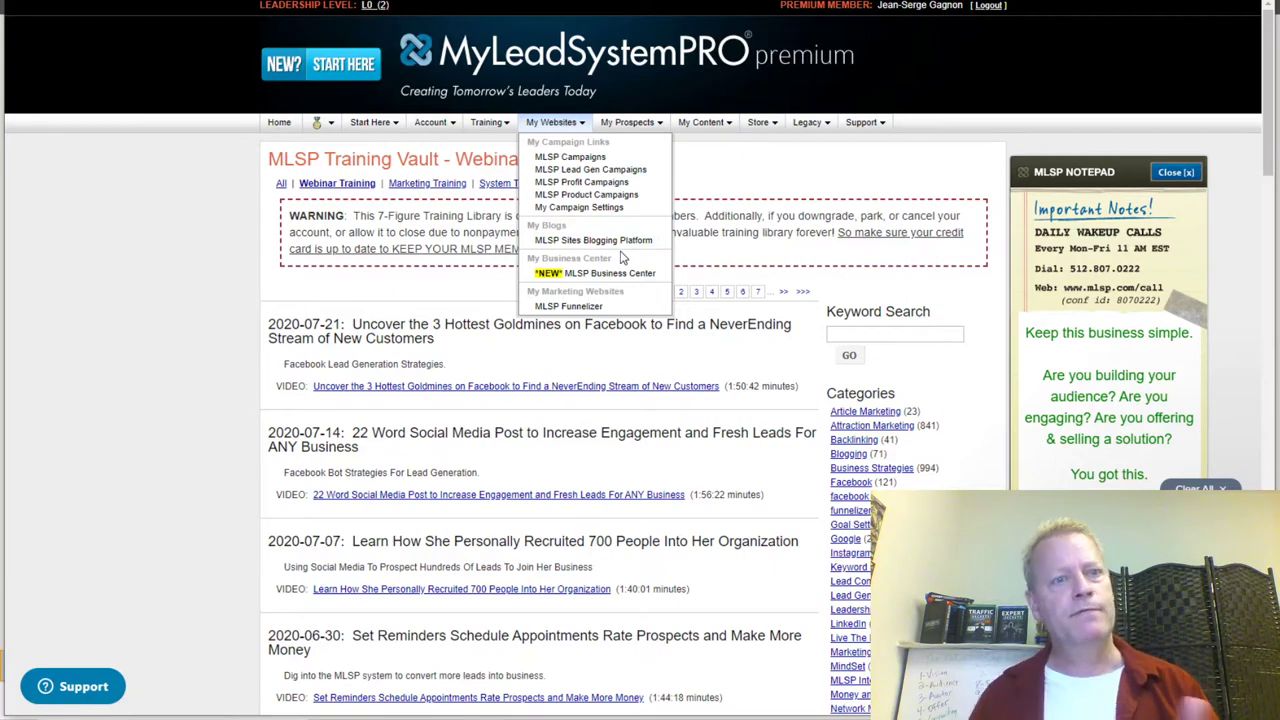
{"action": "scroll", "coordinate": [620, 258], "scroll_direction": "down", "scroll_amount": 1}
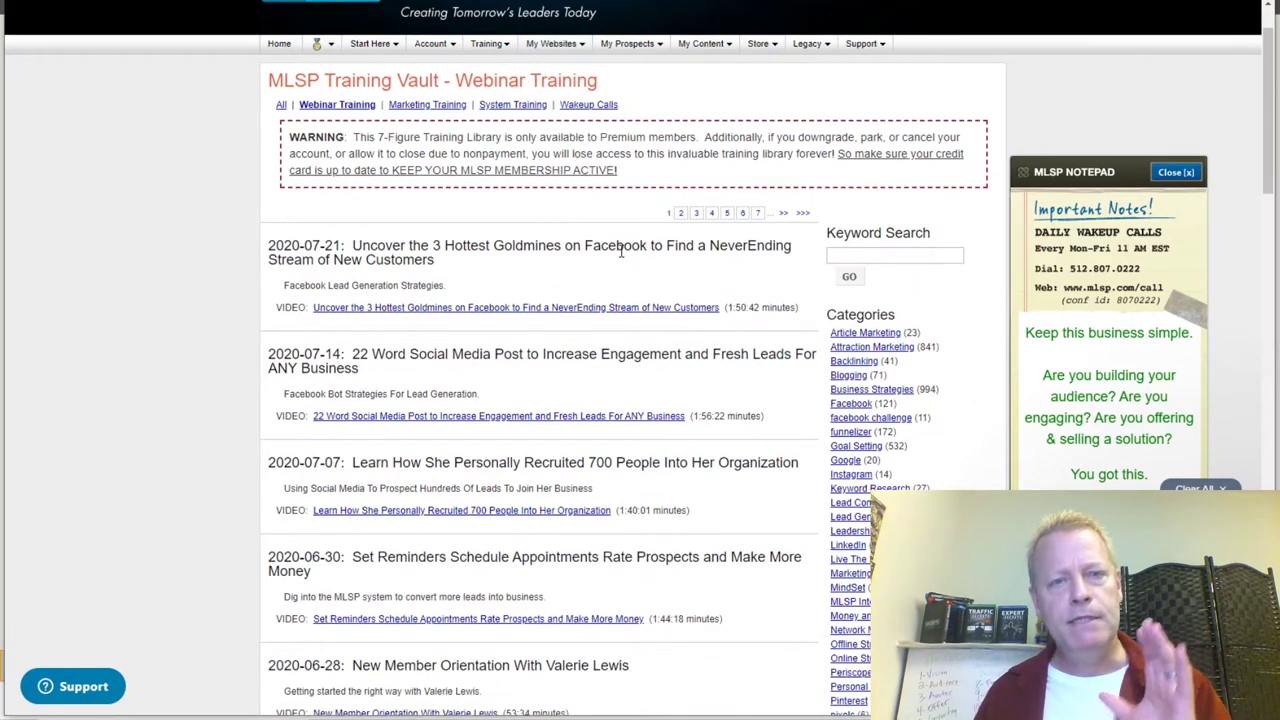
{"action": "mouse_move", "coordinate": [563, 57]}
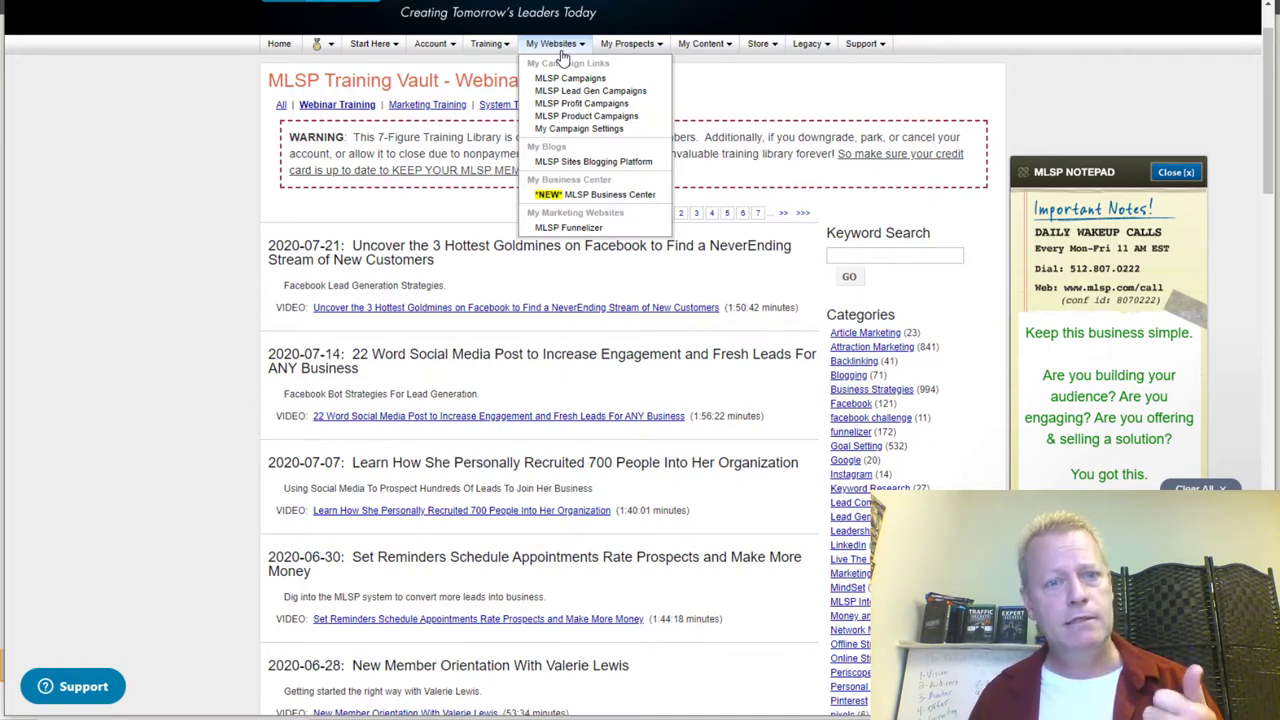
{"action": "mouse_move", "coordinate": [692, 50]}
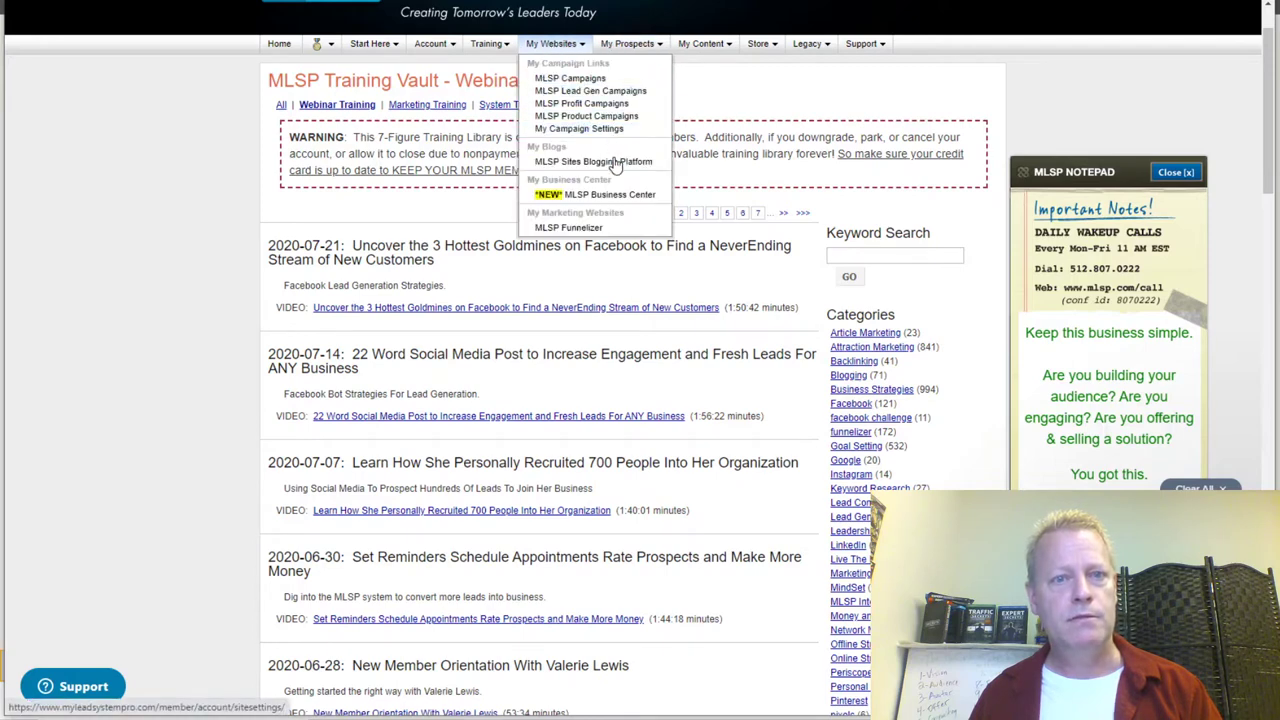
{"action": "left_click", "coordinate": [615, 162]}
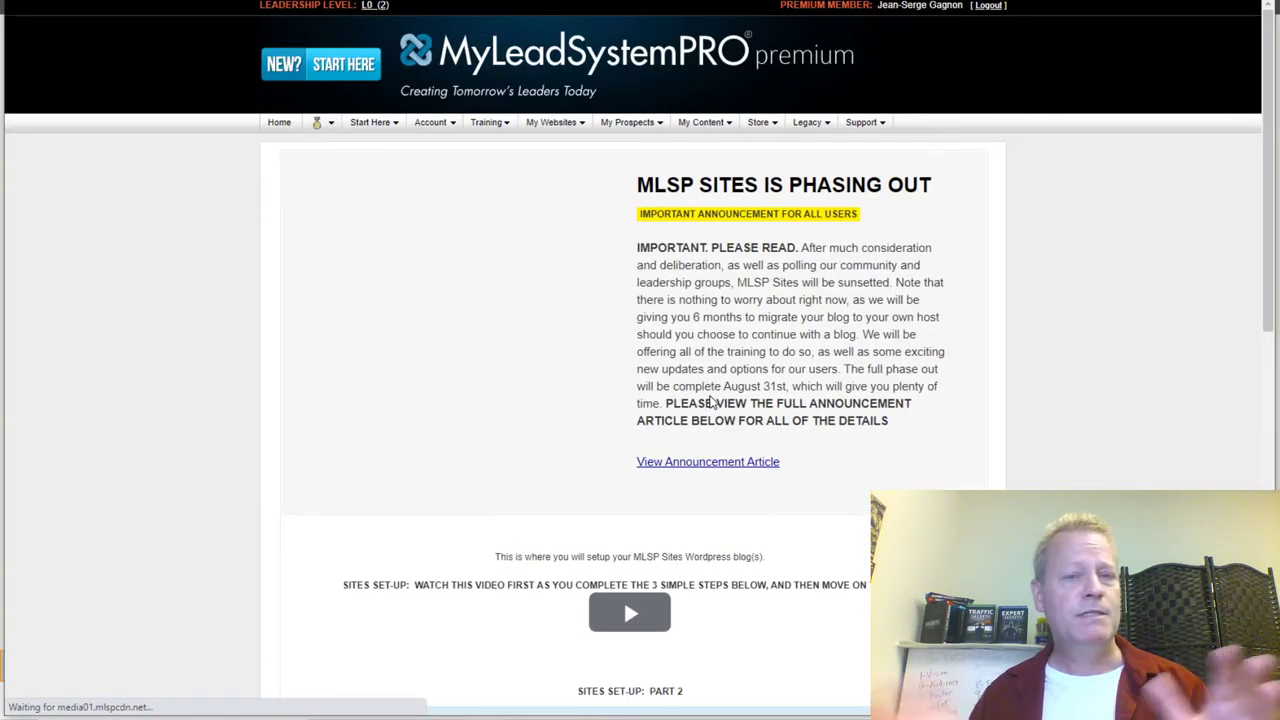
Review the MLSP Sites page, covering the phase-out announcement, the getting-started videos, the setup instructions and the My Sites list.
{"action": "scroll", "coordinate": [710, 398], "scroll_direction": "down", "scroll_amount": 2}
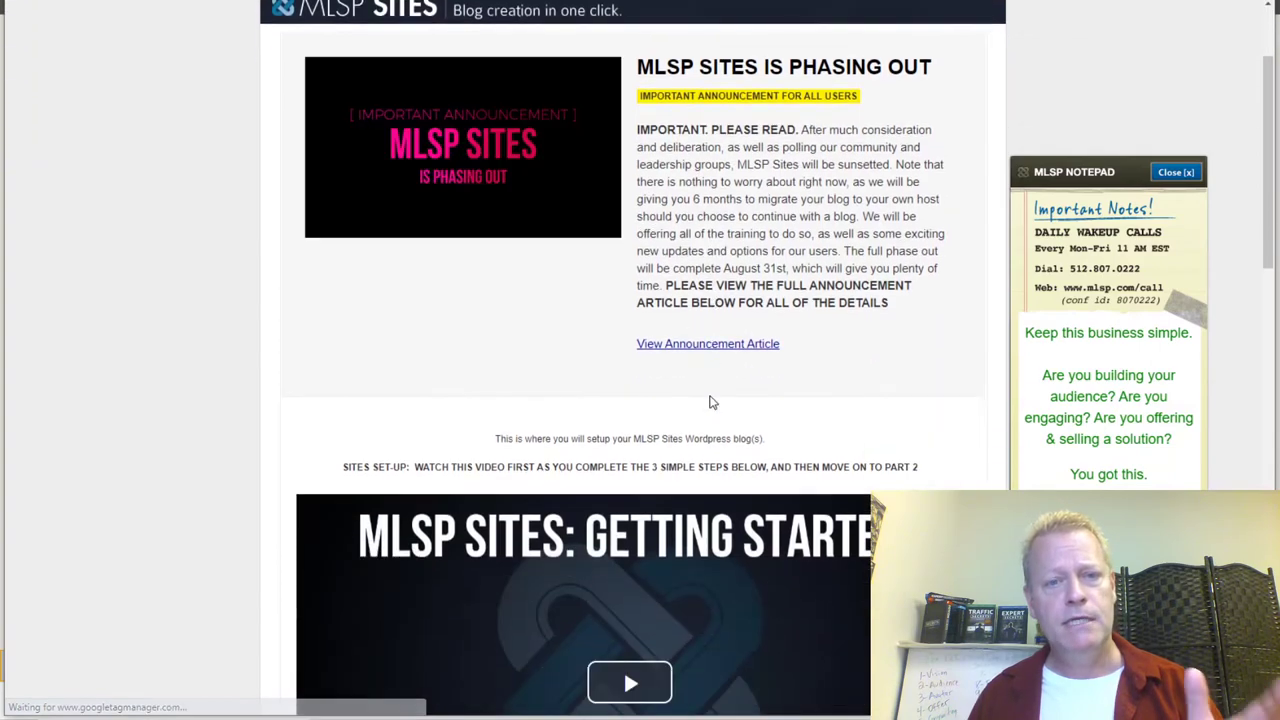
{"action": "scroll", "coordinate": [710, 400], "scroll_direction": "down", "scroll_amount": 3}
{"action": "scroll", "coordinate": [709, 400], "scroll_direction": "down", "scroll_amount": 5}
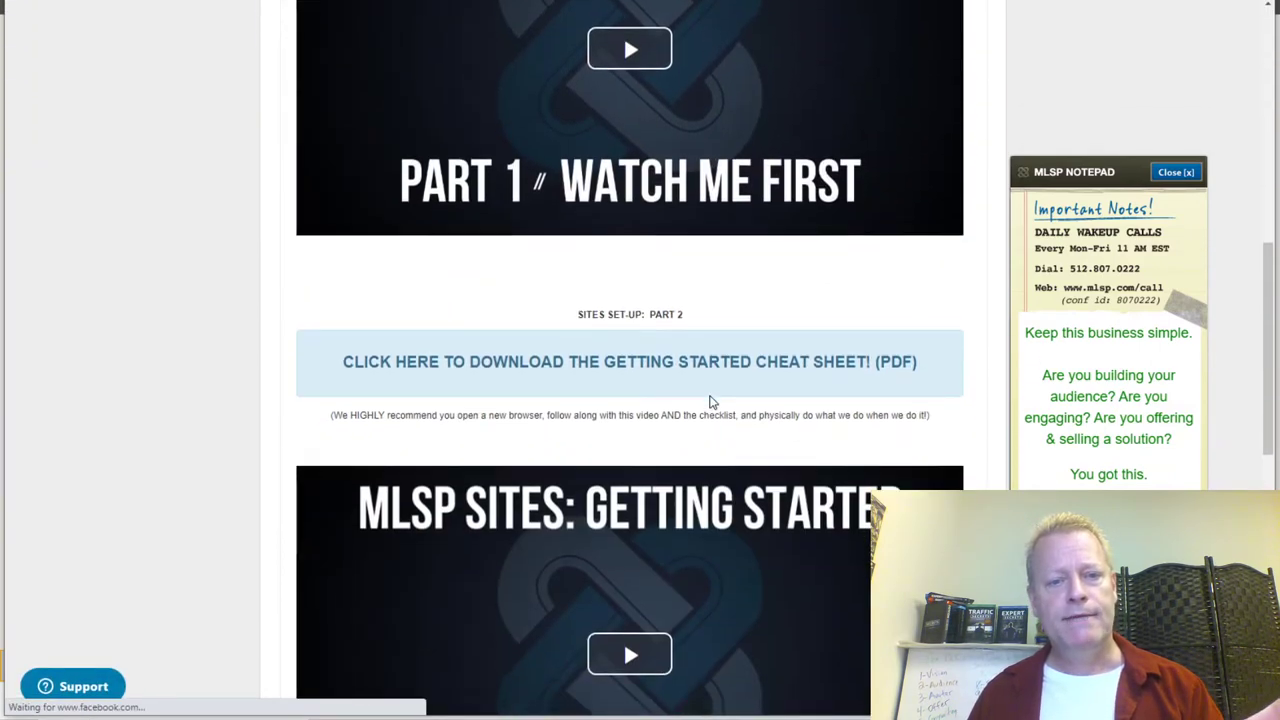
{"action": "scroll", "coordinate": [691, 429], "scroll_direction": "down", "scroll_amount": 6}
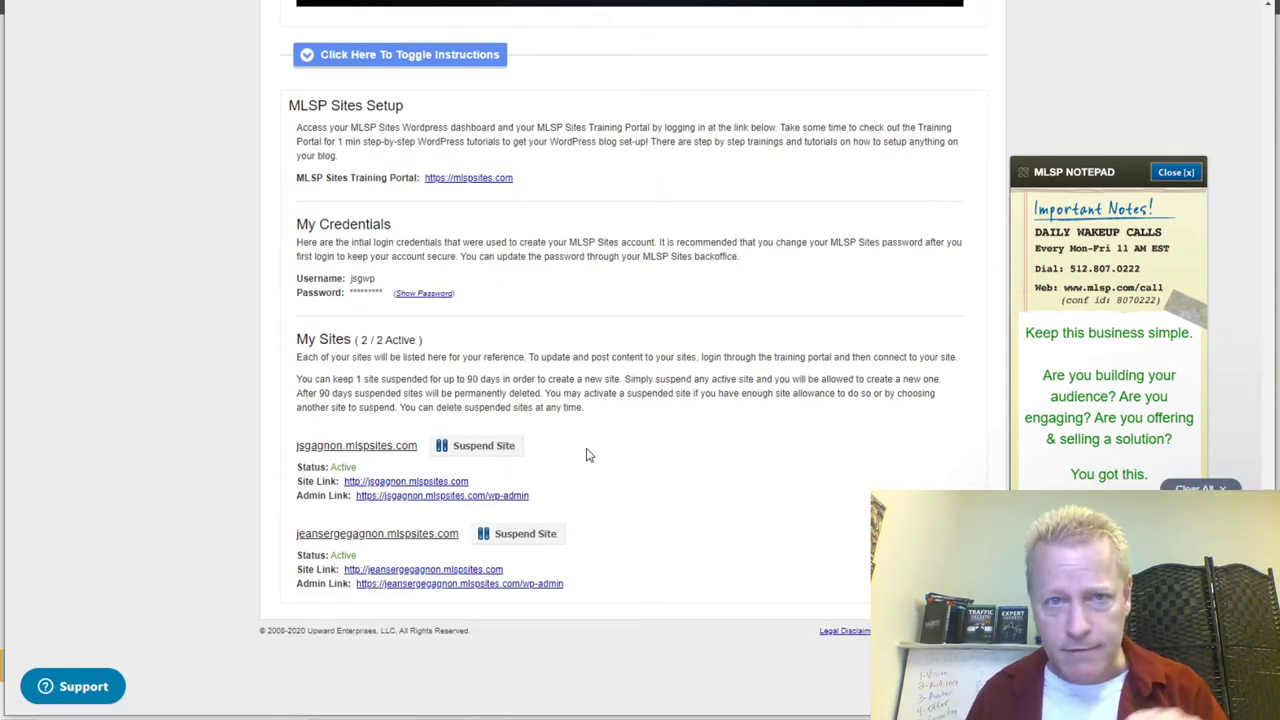
{"action": "scroll", "coordinate": [616, 427], "scroll_direction": "up", "scroll_amount": 4}
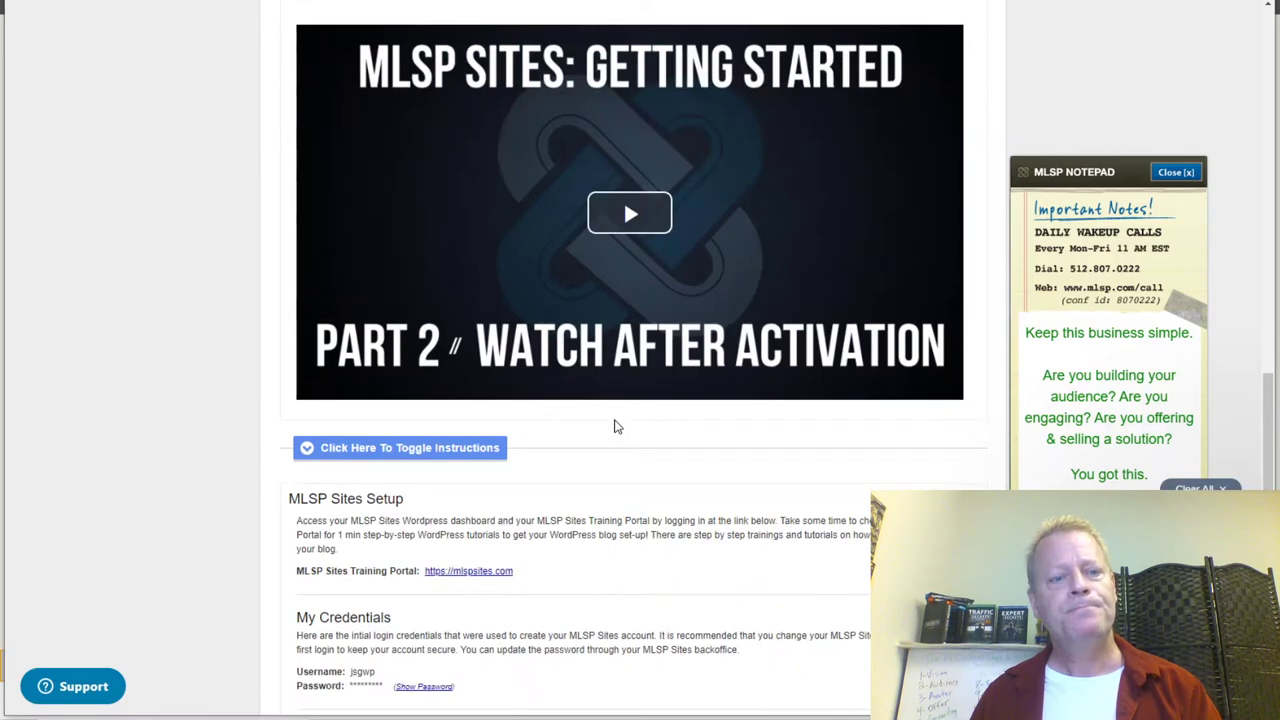
{"action": "scroll", "coordinate": [616, 427], "scroll_direction": "down", "scroll_amount": 3}
{"action": "triple_click", "coordinate": [465, 337]}
{"action": "left_click", "coordinate": [572, 456]}
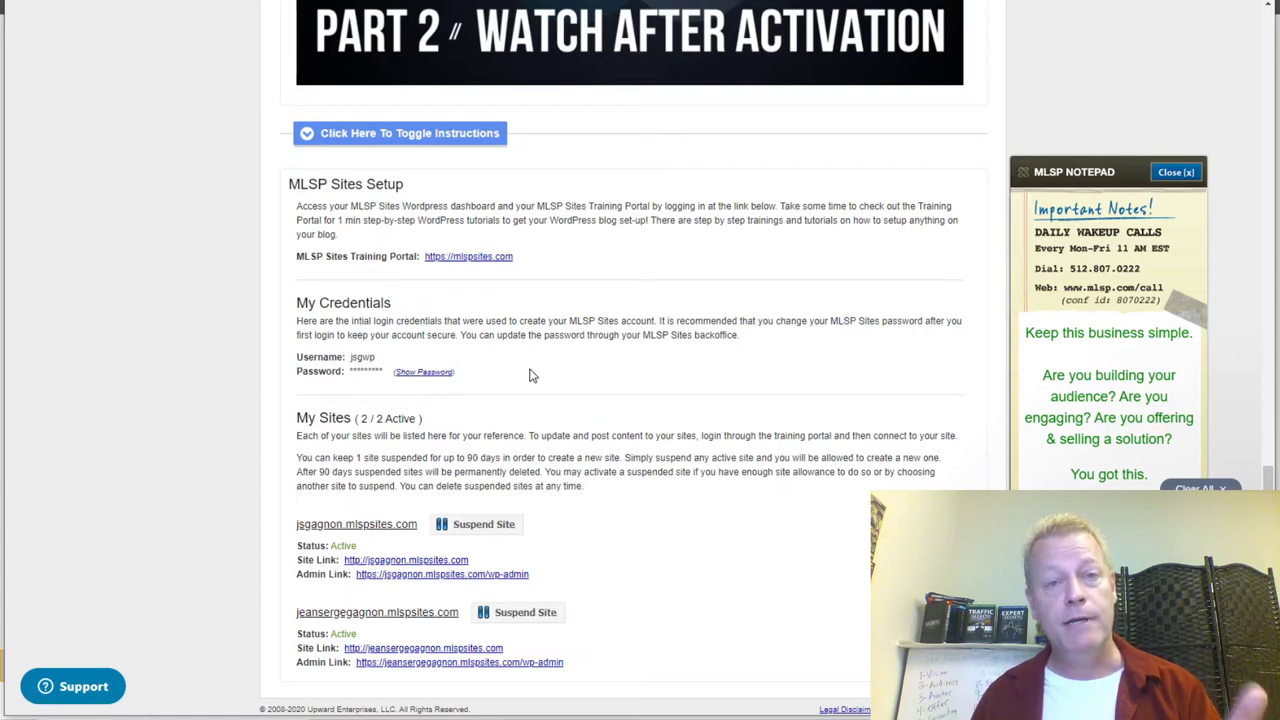
{"action": "scroll", "coordinate": [634, 383], "scroll_direction": "up", "scroll_amount": 8}
{"action": "scroll", "coordinate": [634, 383], "scroll_direction": "down", "scroll_amount": 5}
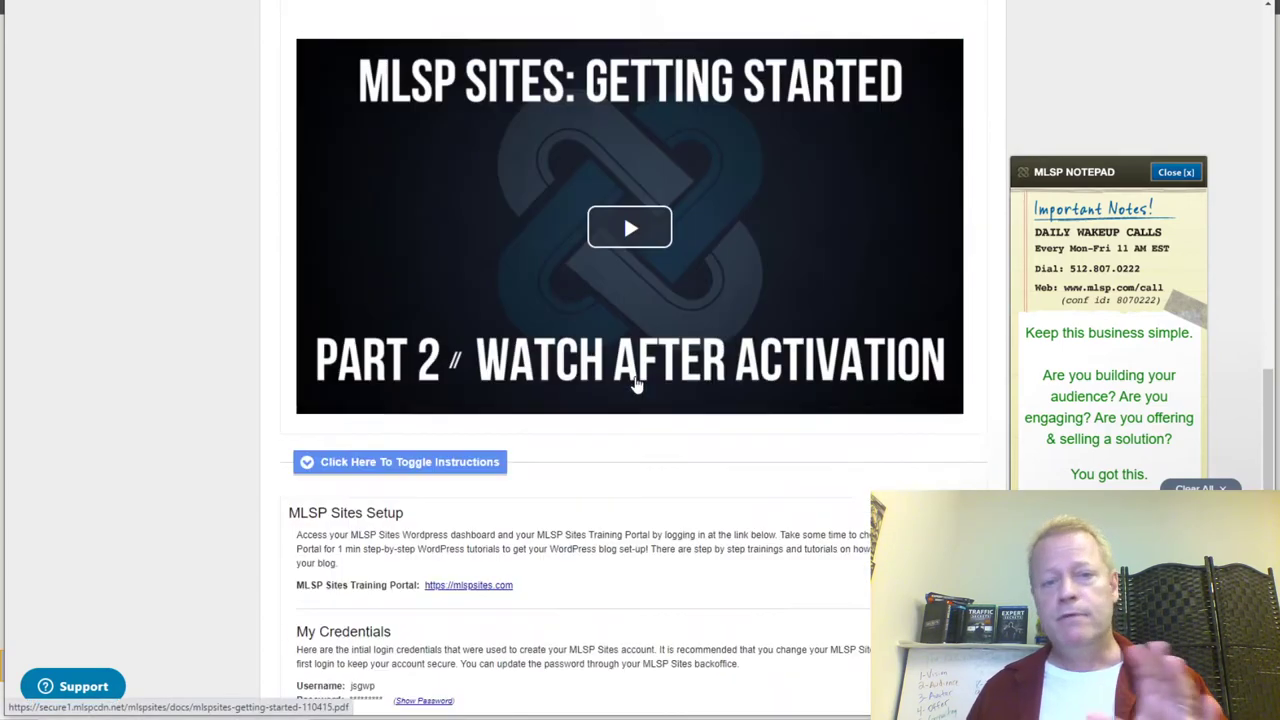
{"action": "scroll", "coordinate": [636, 385], "scroll_direction": "down", "scroll_amount": 4}
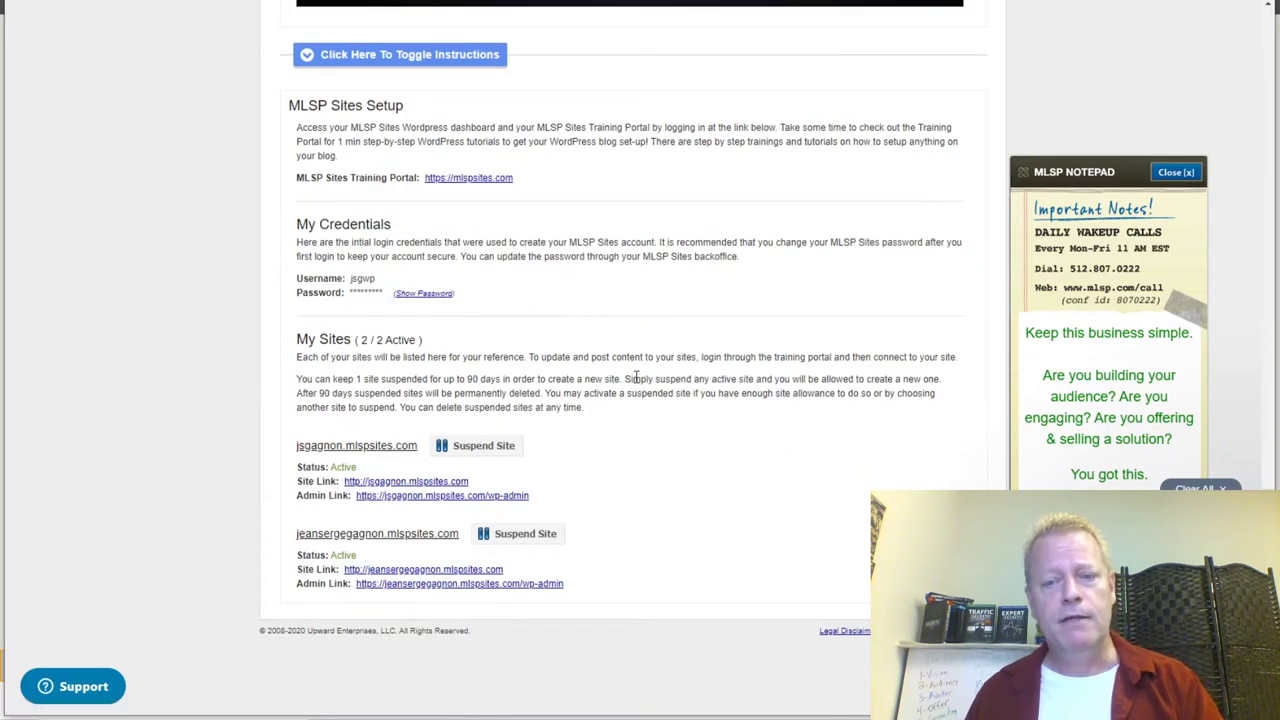
Return to the phase-out announcement on the MLSP Sites page and highlight its heading and opening words.
{"action": "scroll", "coordinate": [636, 378], "scroll_direction": "up", "scroll_amount": 9}
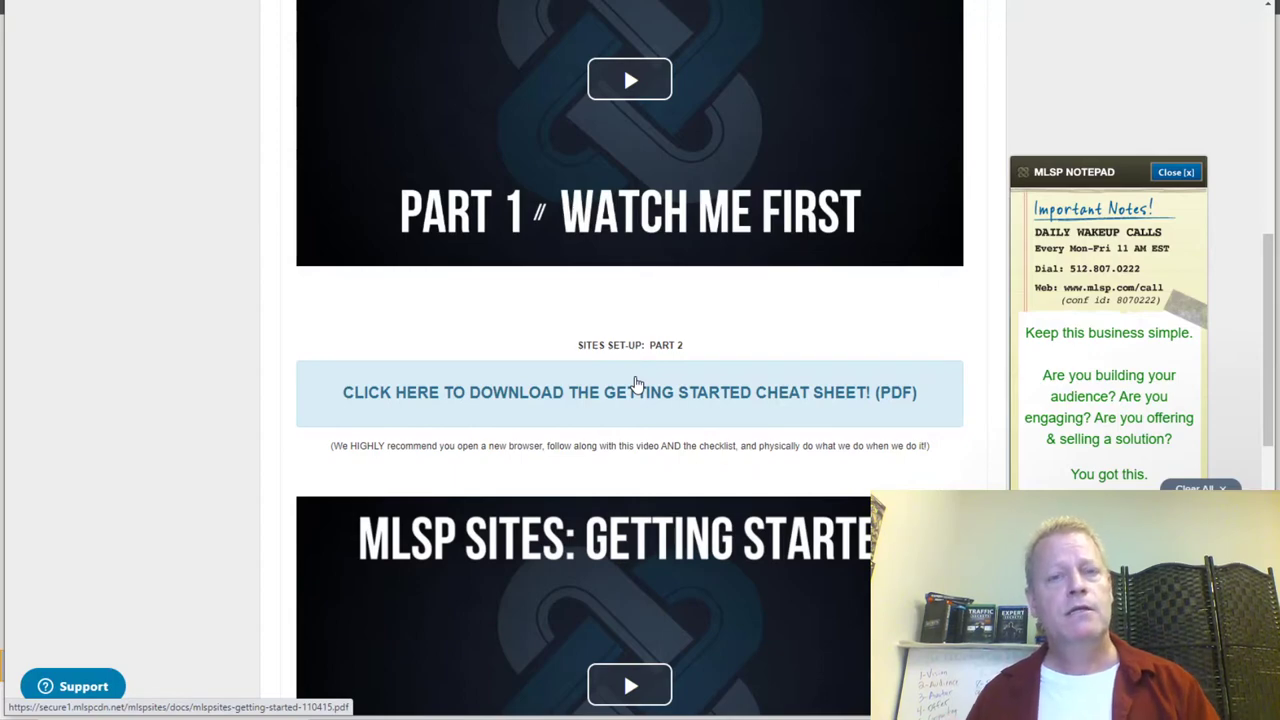
{"action": "scroll", "coordinate": [636, 382], "scroll_direction": "up", "scroll_amount": 8}
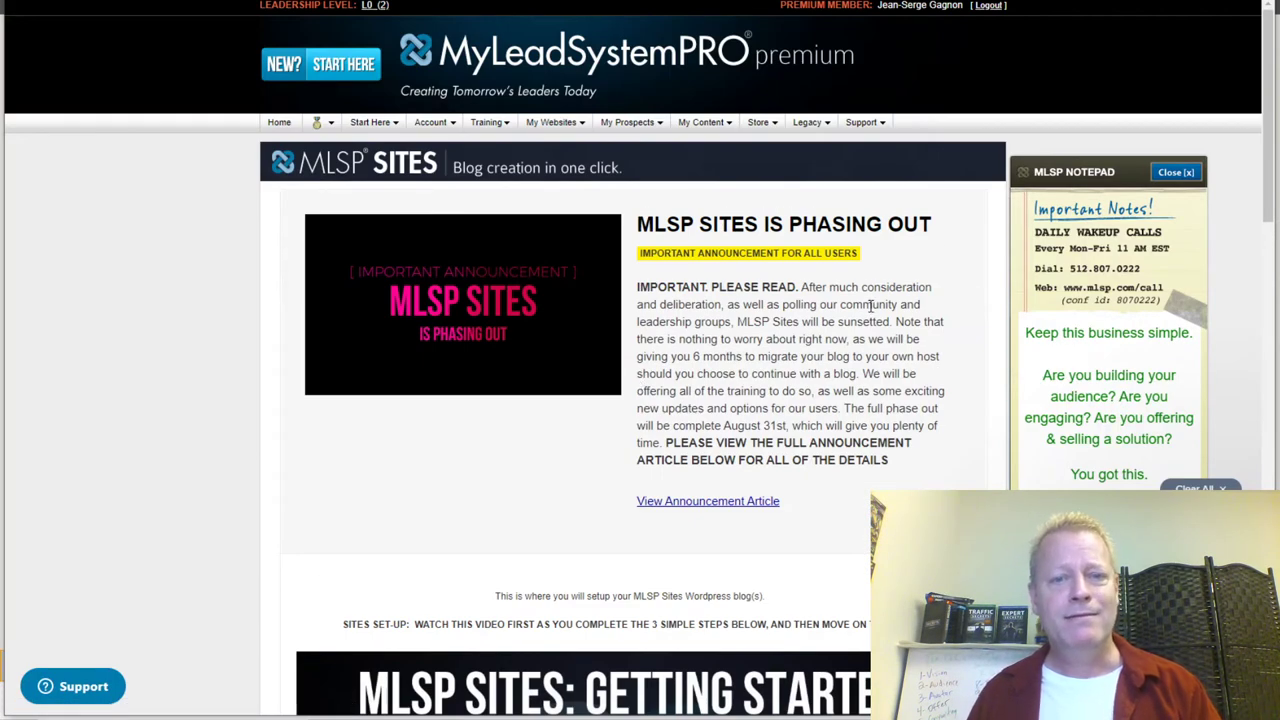
{"action": "left_click_drag", "start_coordinate": [636, 226], "coordinate": [906, 287]}
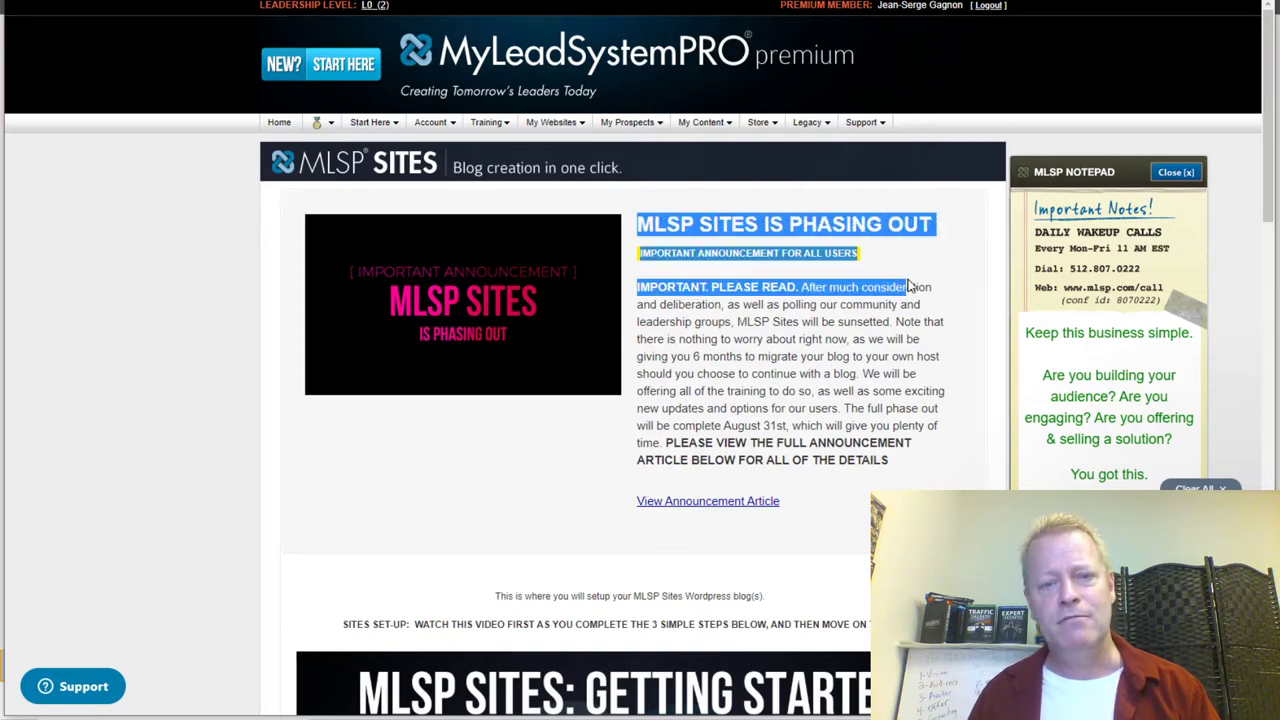
{"action": "left_click", "coordinate": [851, 372]}
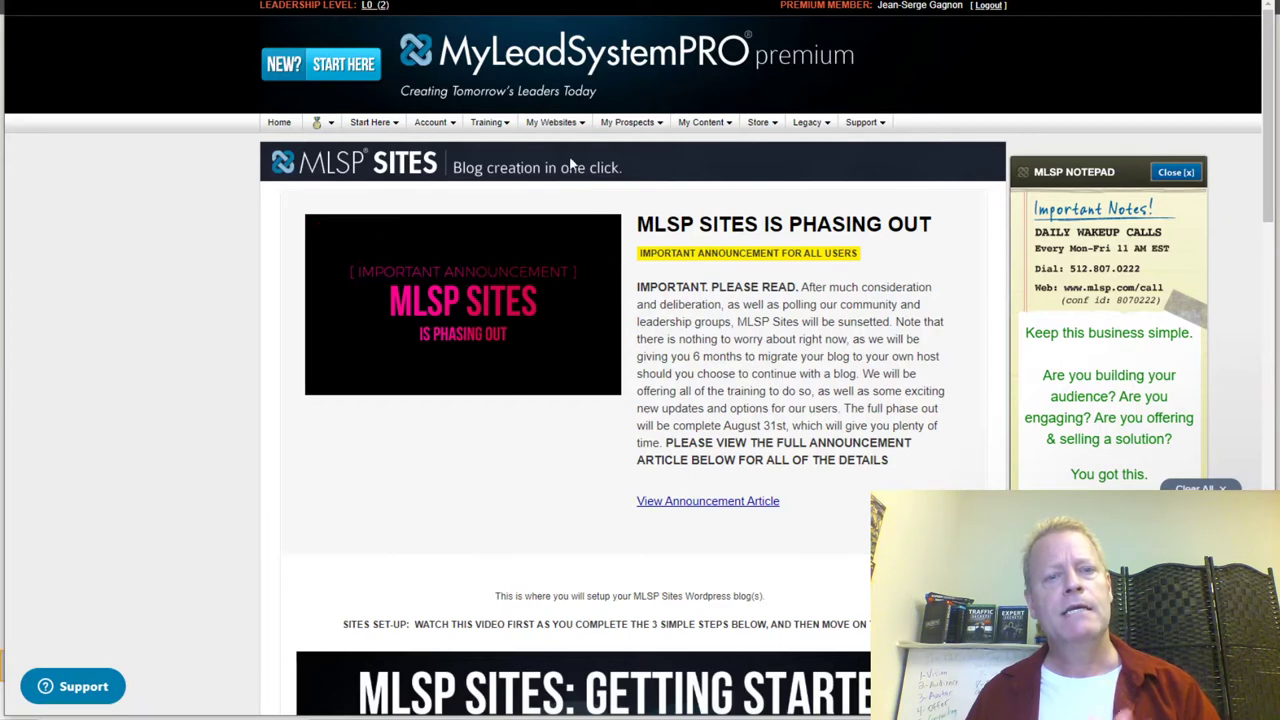
Open the MLSP Business Center page and log in to the Business Center from its launcher.
{"action": "mouse_move", "coordinate": [553, 124]}
{"action": "scroll", "coordinate": [570, 150], "scroll_direction": "down", "scroll_amount": 1}
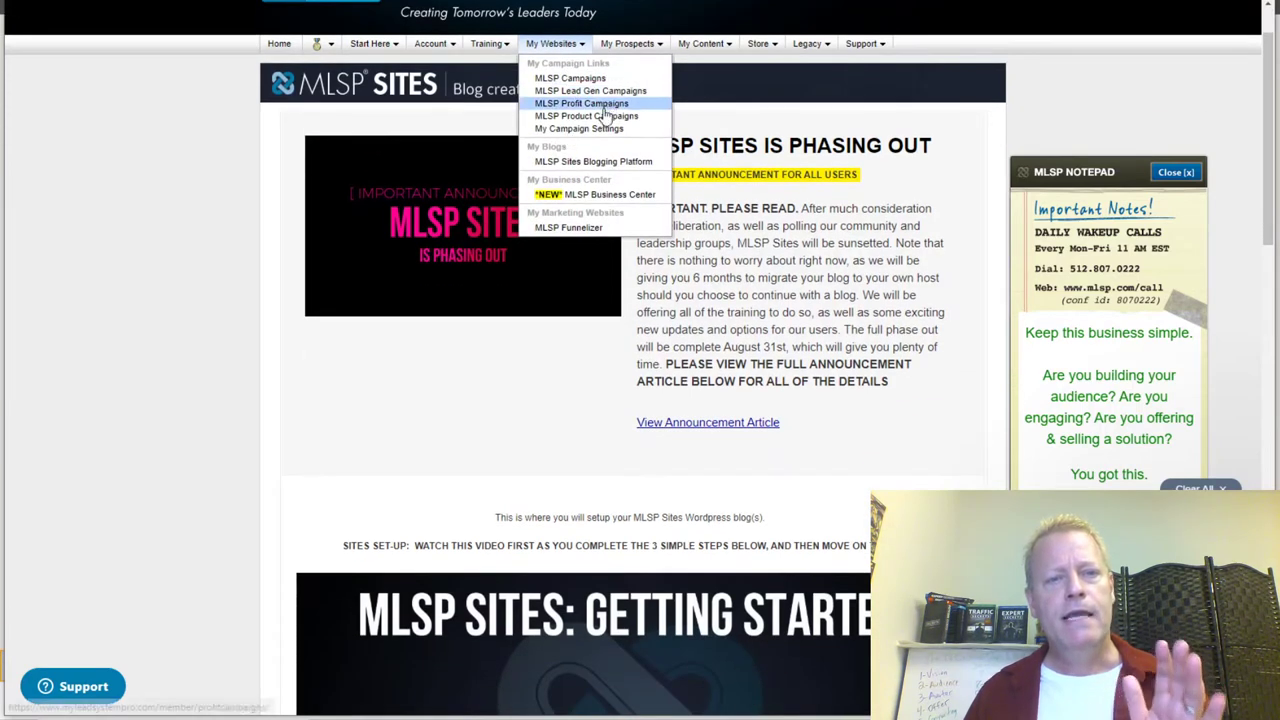
{"action": "left_click", "coordinate": [601, 196]}
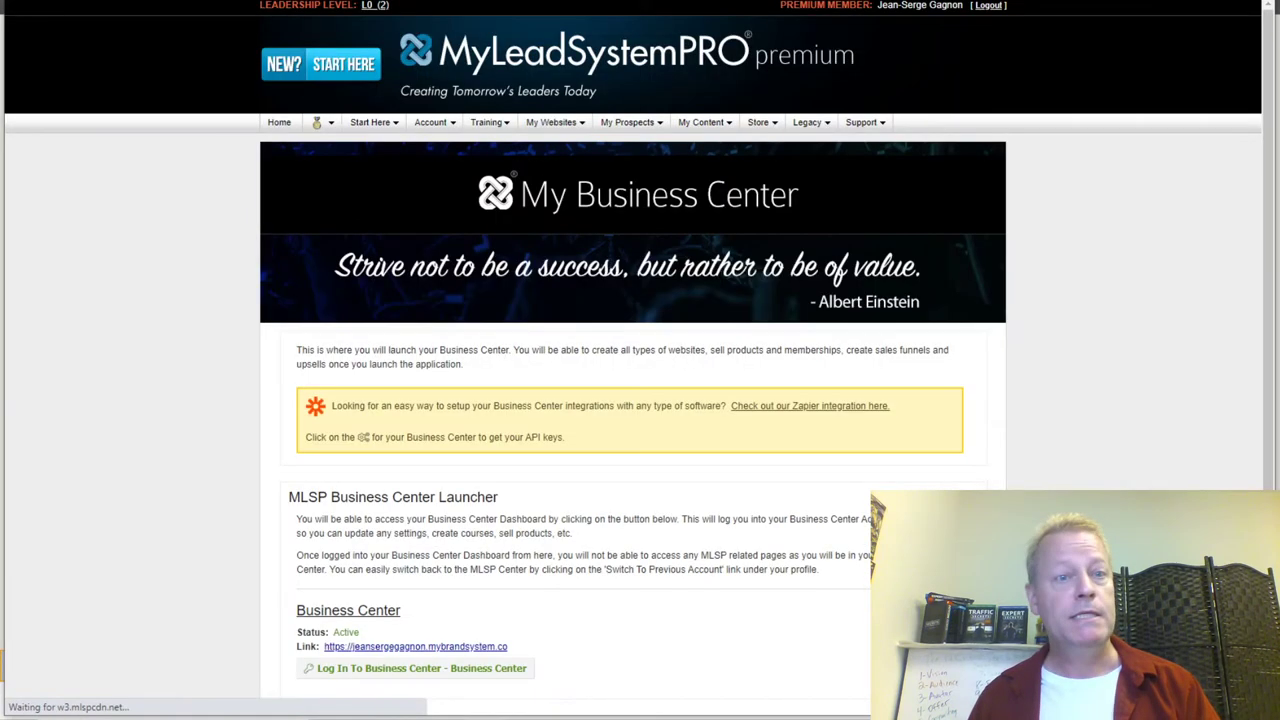
{"action": "scroll", "coordinate": [740, 300], "scroll_direction": "down", "scroll_amount": 2}
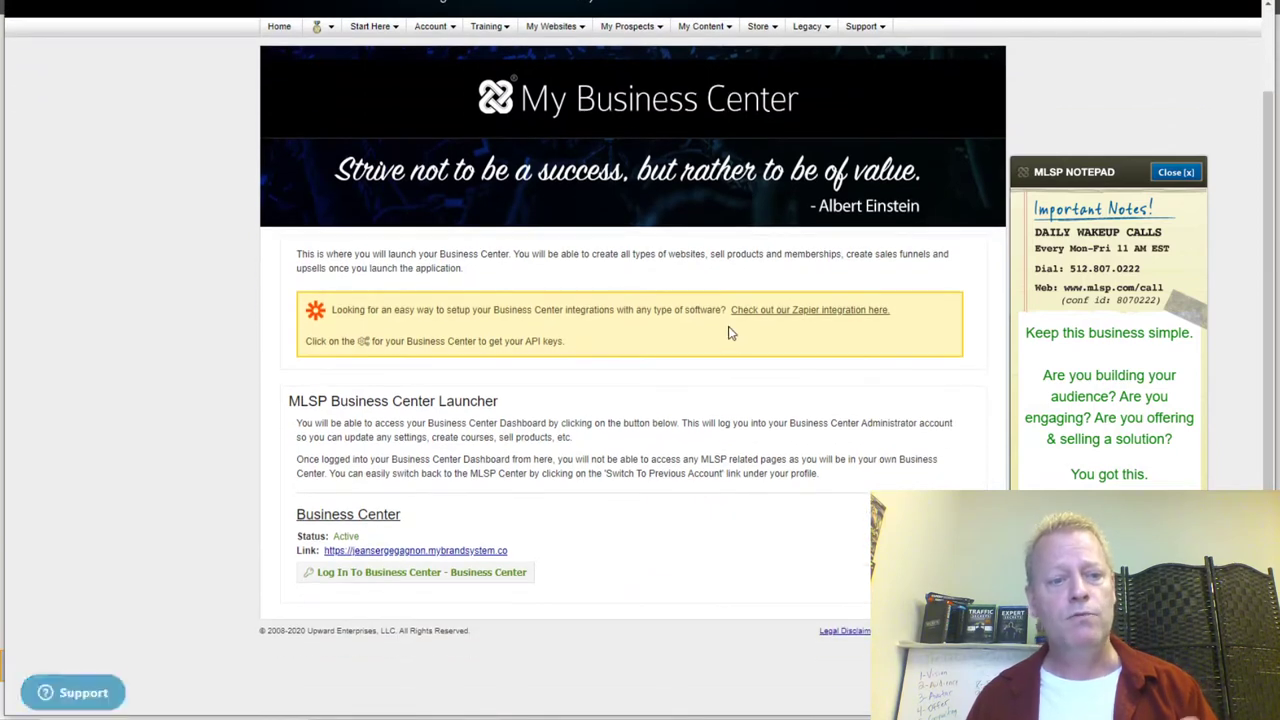
{"action": "right_click", "coordinate": [416, 578]}
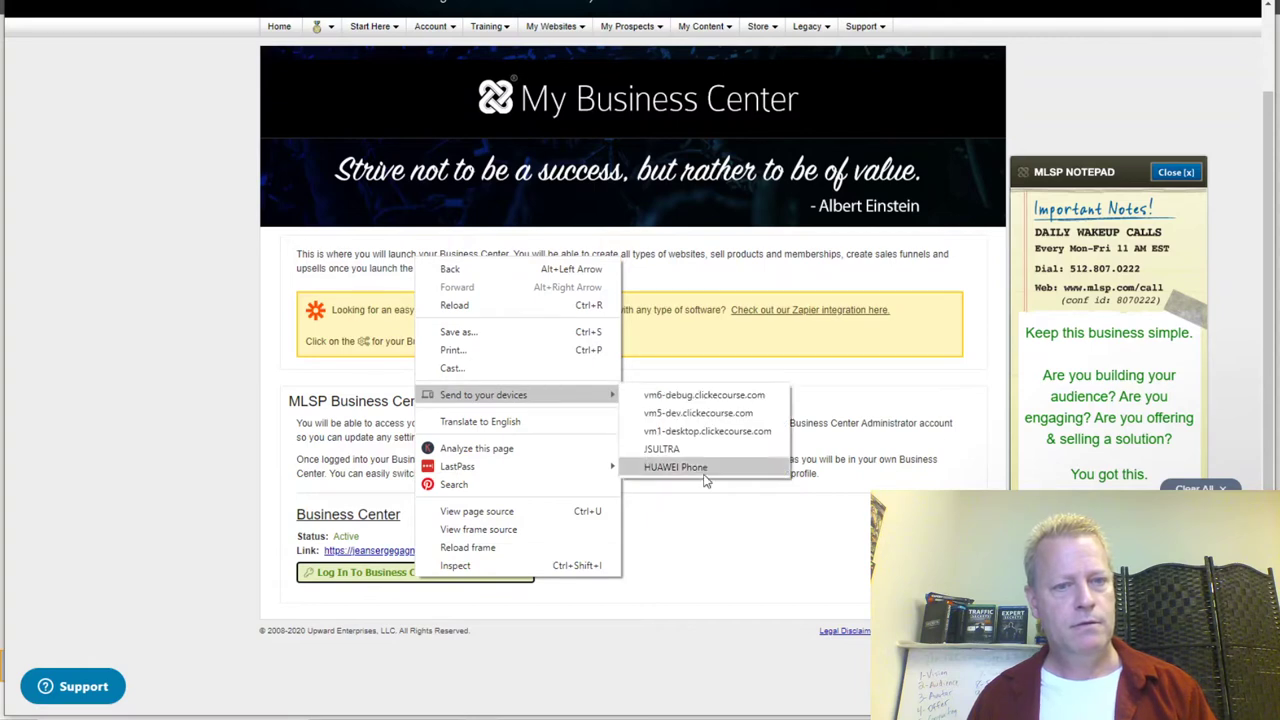
{"action": "left_click", "coordinate": [686, 566]}
{"action": "left_click", "coordinate": [434, 572]}
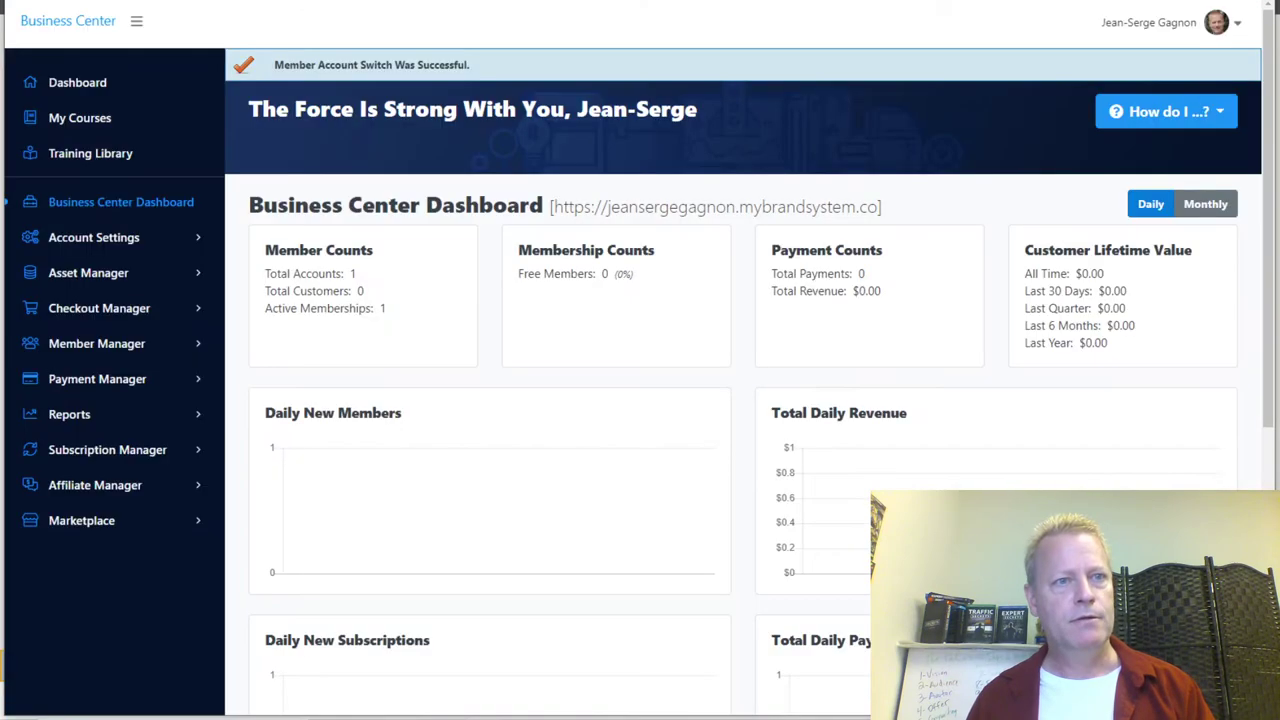
Look over the Business Center Dashboard, covering the member, revenue and subscription charts and the Tasks Completed list.
{"action": "right_click", "coordinate": [300, 1]}
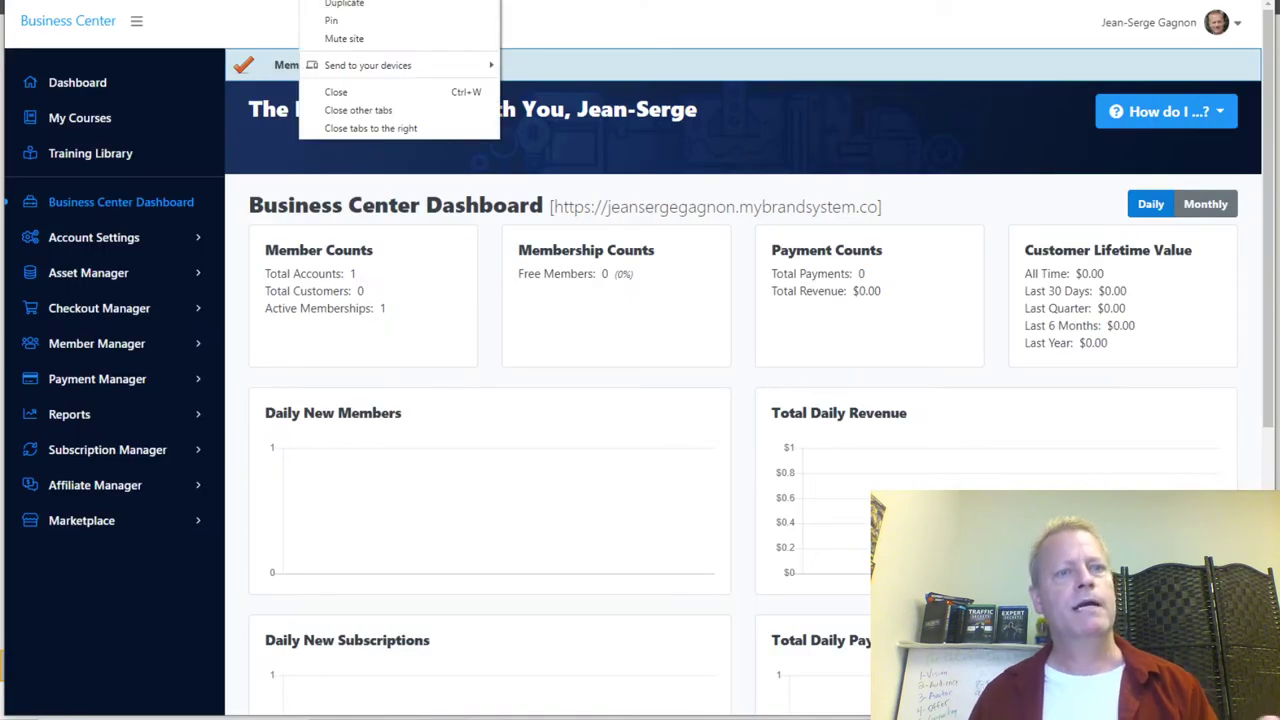
{"action": "left_click", "coordinate": [652, 486]}
{"action": "scroll", "coordinate": [652, 486], "scroll_direction": "down", "scroll_amount": 3}
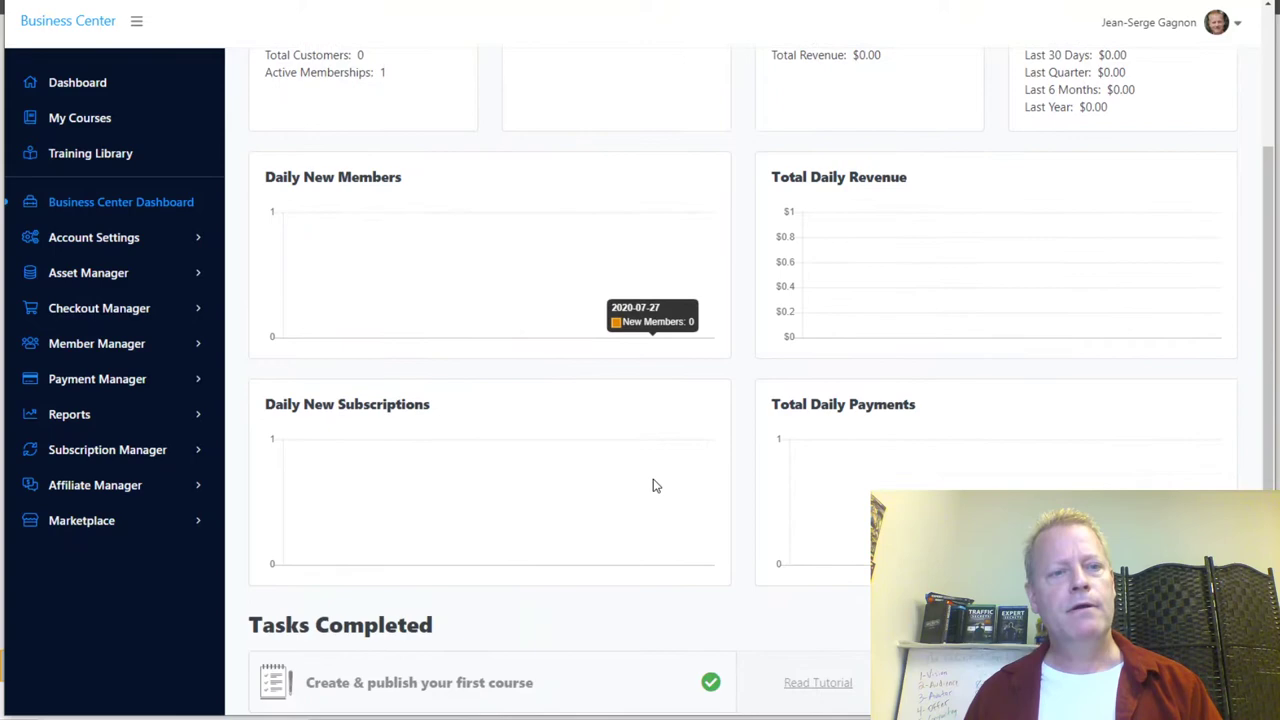
{"action": "scroll", "coordinate": [652, 486], "scroll_direction": "down", "scroll_amount": 3}
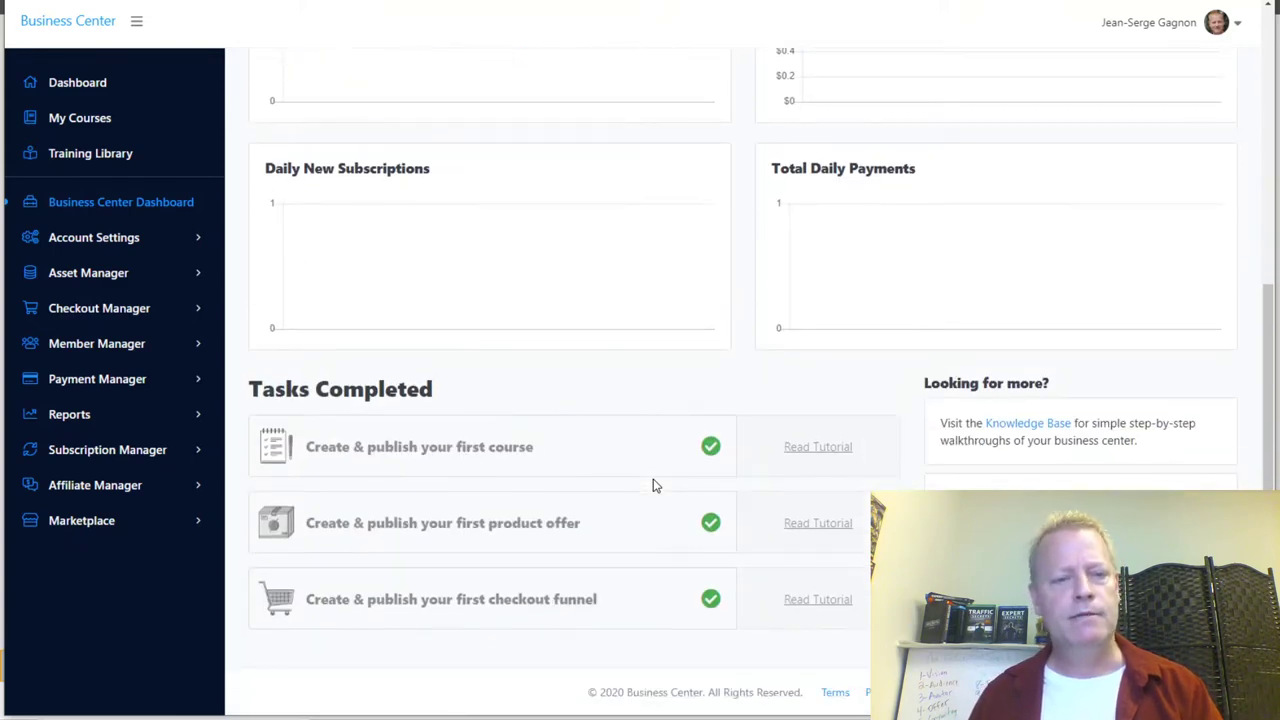
{"action": "scroll", "coordinate": [652, 486], "scroll_direction": "up", "scroll_amount": 5}
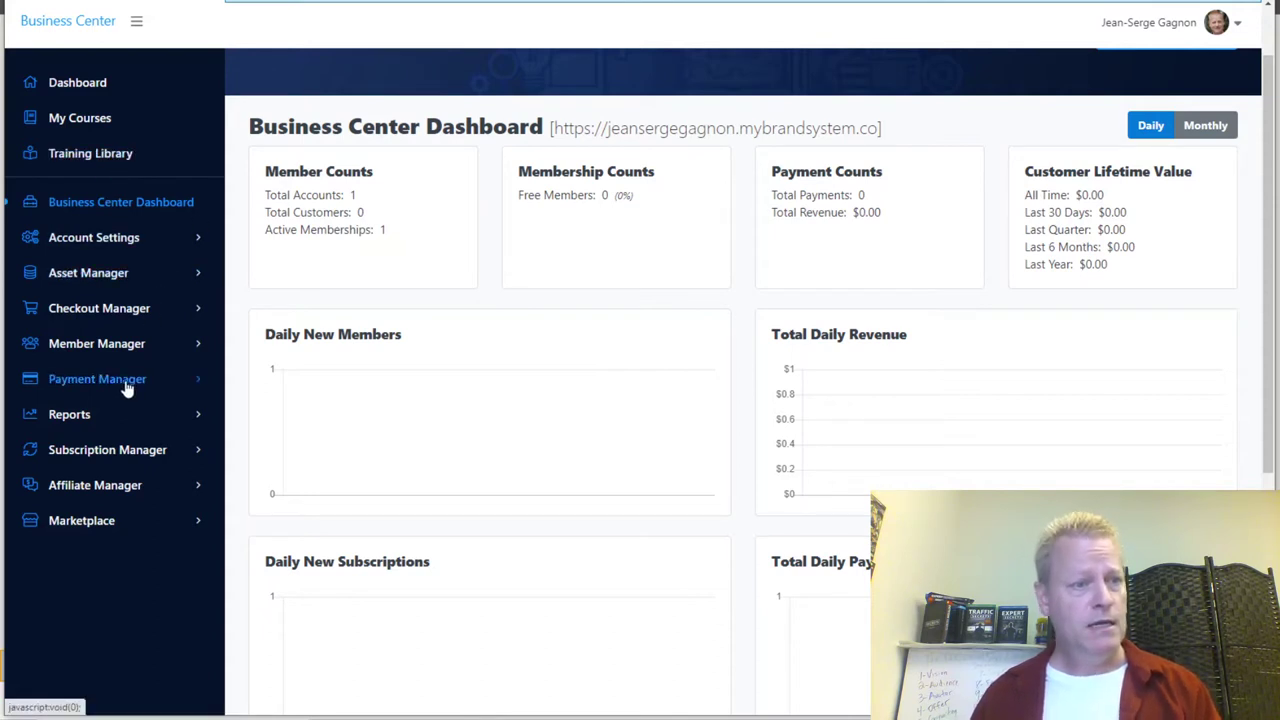
View My Courses and point out the completion percentage on the Challenges on Fire course.
{"action": "left_click", "coordinate": [87, 121]}
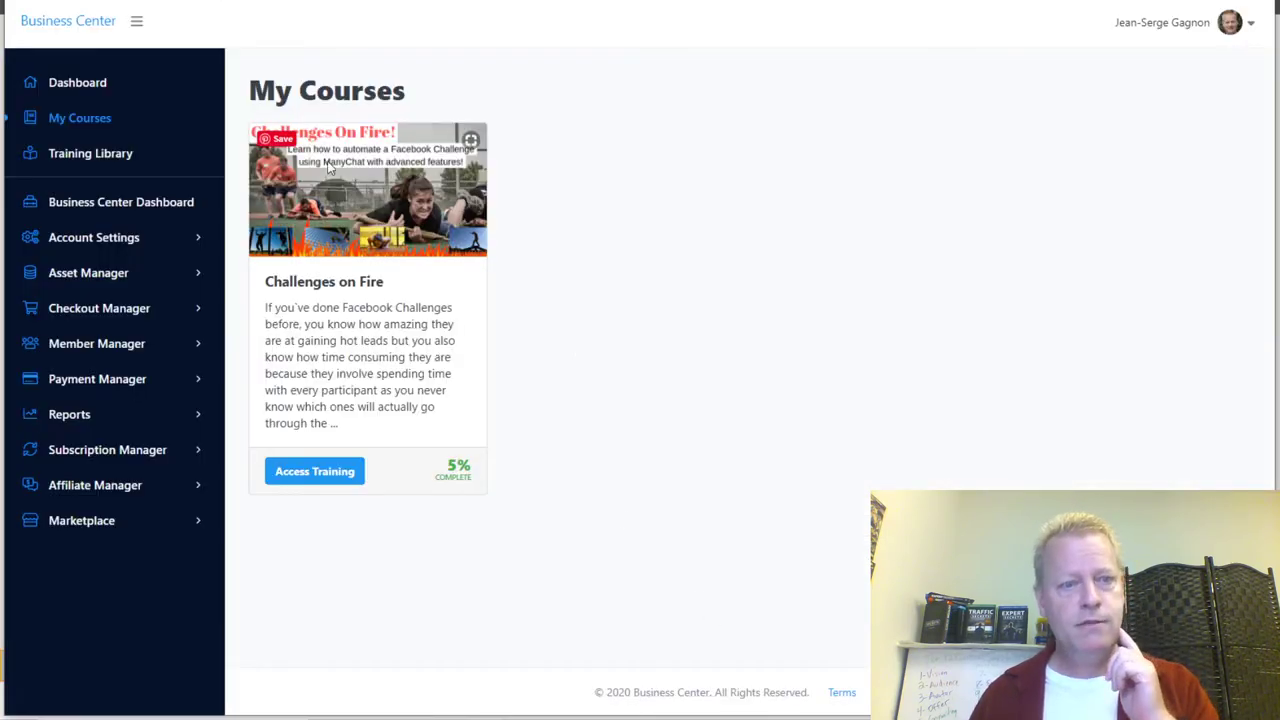
{"action": "left_click_drag", "start_coordinate": [422, 463], "coordinate": [463, 460]}
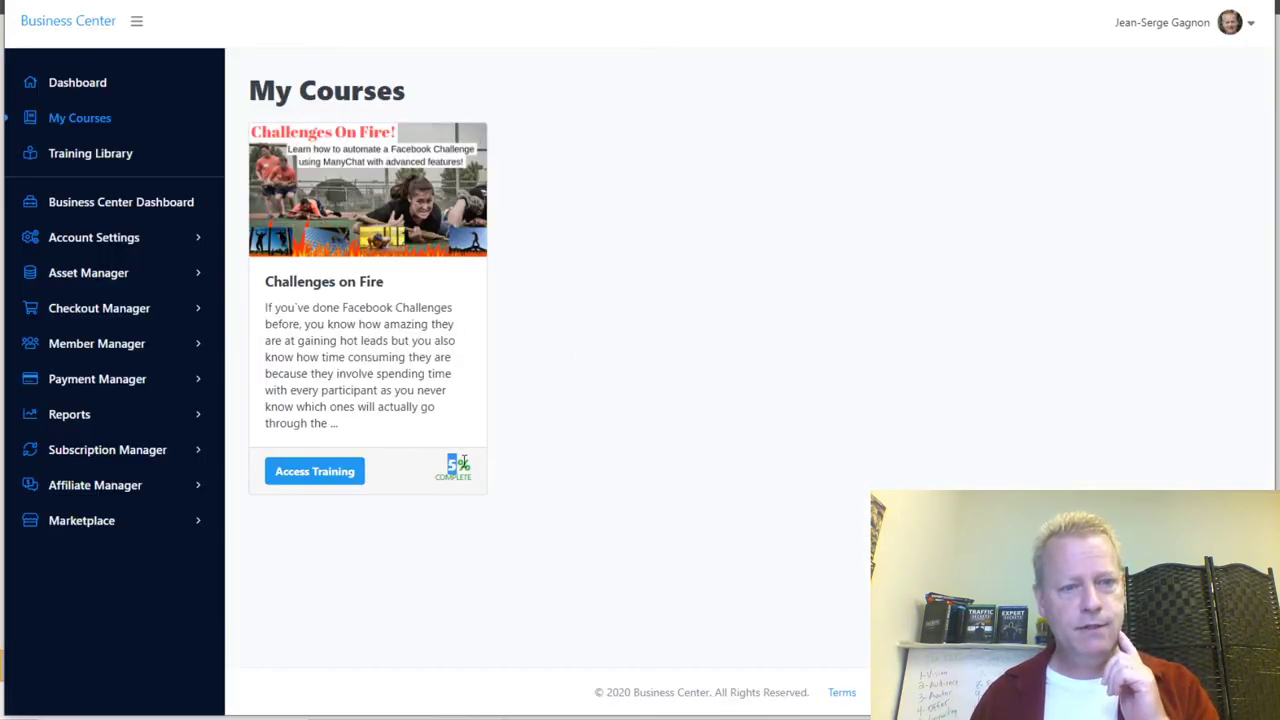
{"action": "left_click", "coordinate": [535, 461]}
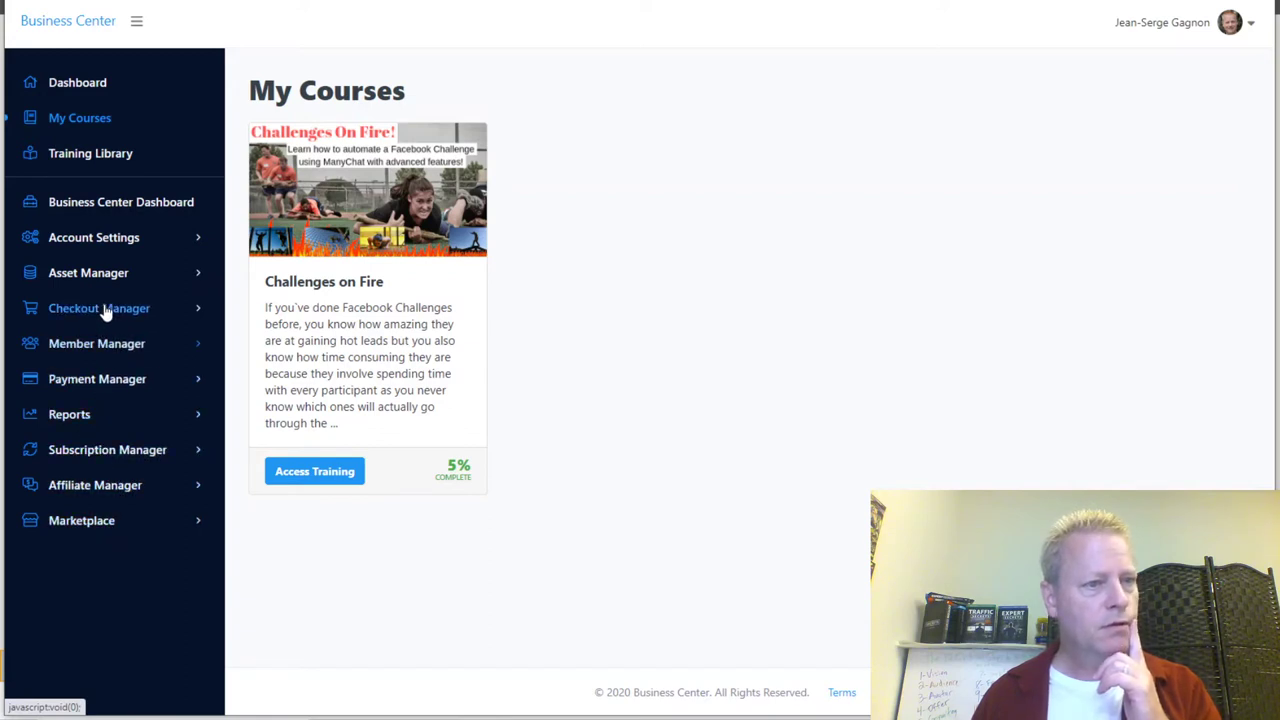
Check the Business Center Dashboard and its "How do I ...?" topics, then view the customer dashboard.
{"action": "left_click", "coordinate": [106, 205]}
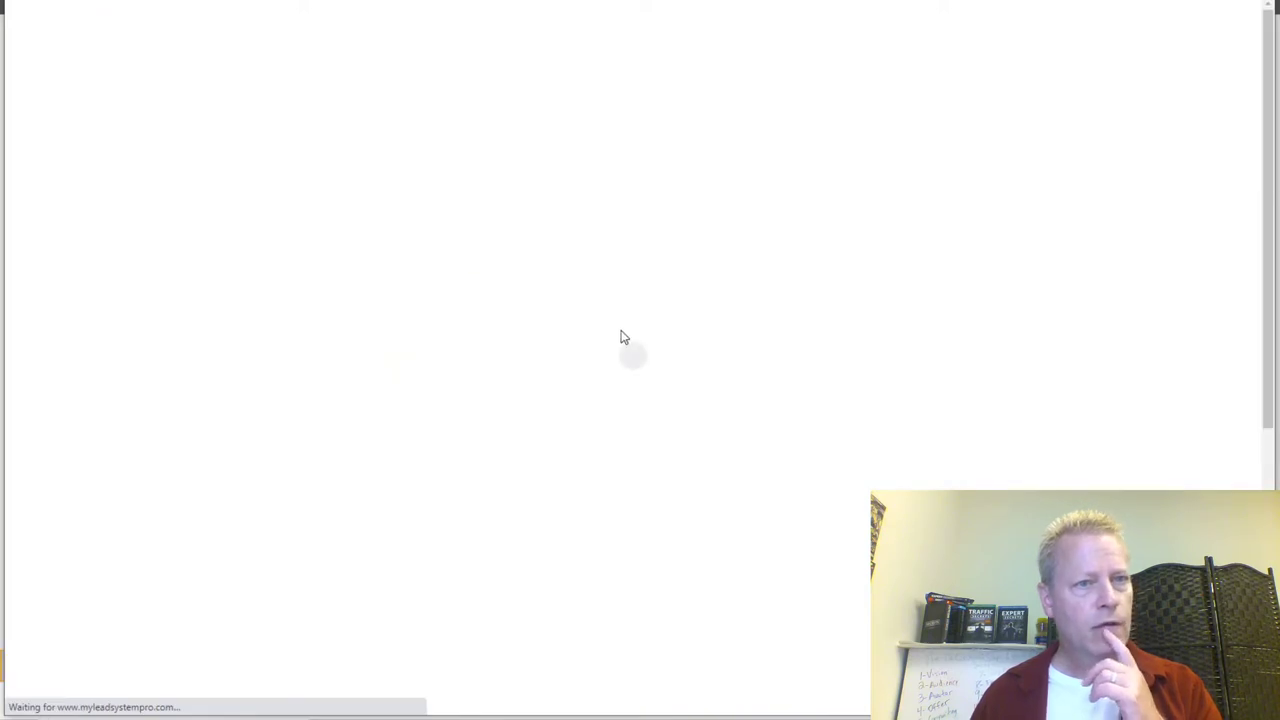
{"action": "scroll", "coordinate": [718, 455], "scroll_direction": "down", "scroll_amount": 4}
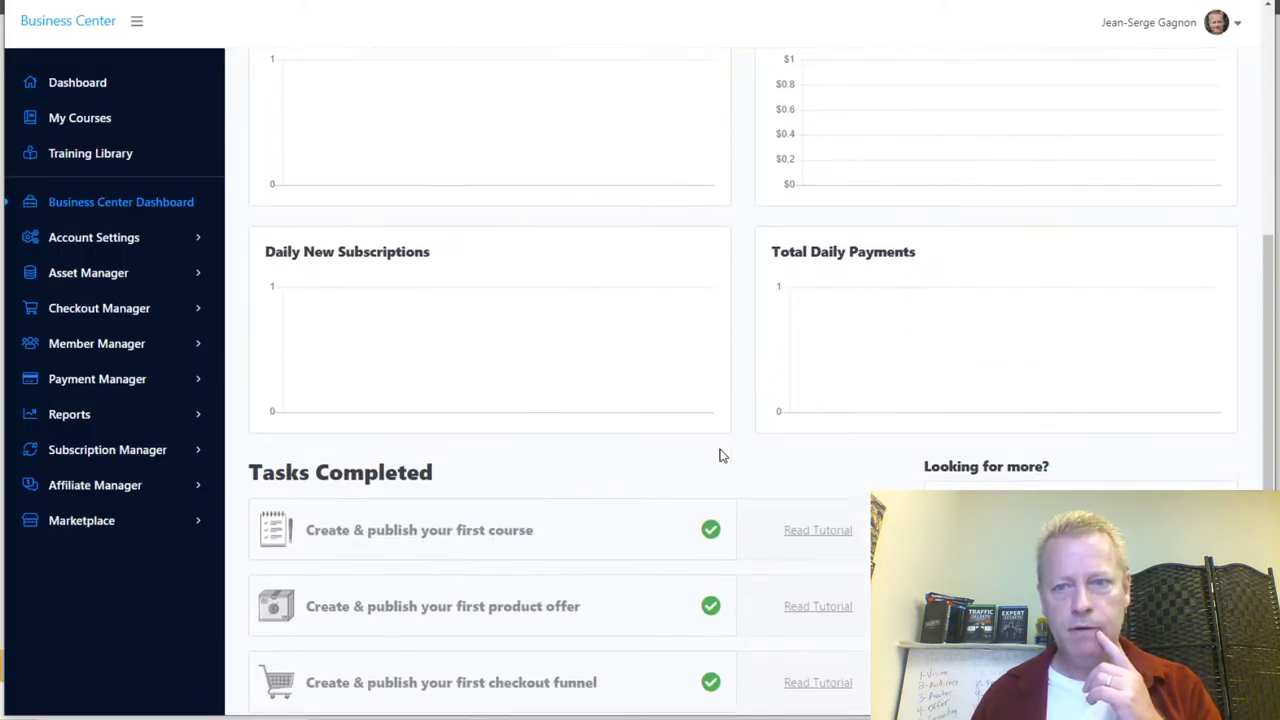
{"action": "scroll", "coordinate": [723, 455], "scroll_direction": "down", "scroll_amount": 1}
{"action": "scroll", "coordinate": [722, 455], "scroll_direction": "up", "scroll_amount": 5}
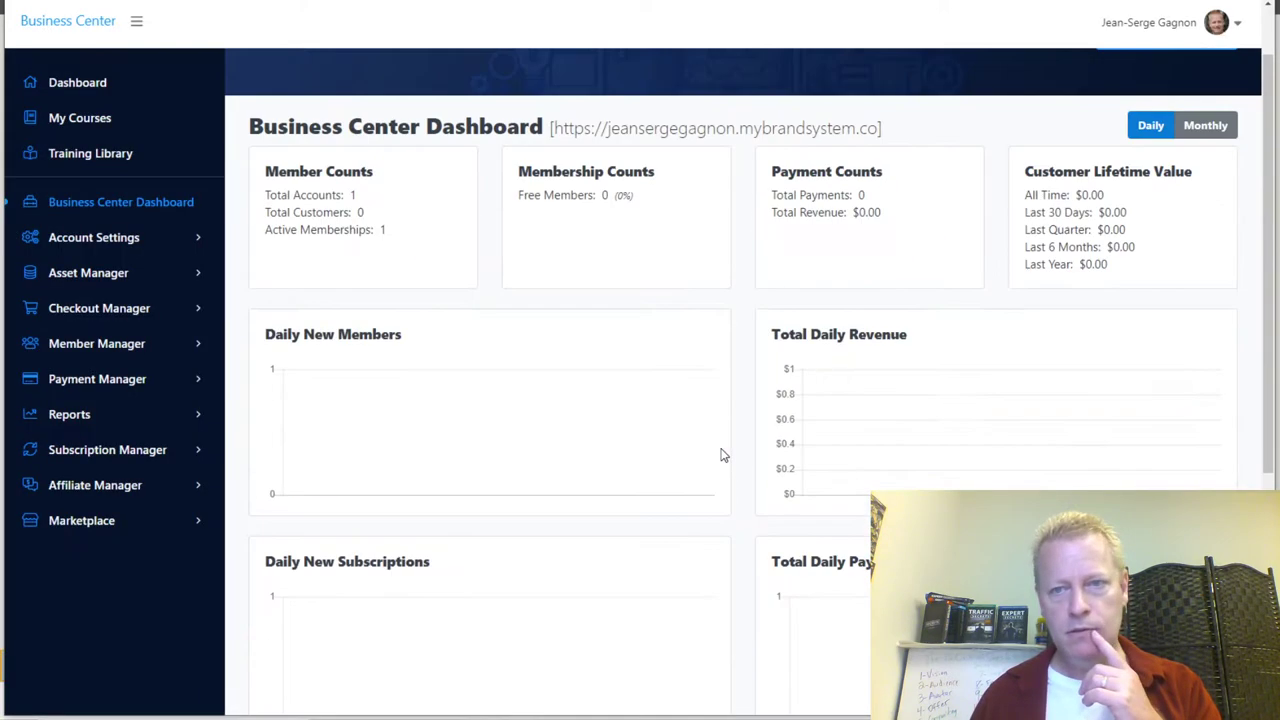
{"action": "left_click", "coordinate": [1216, 113]}
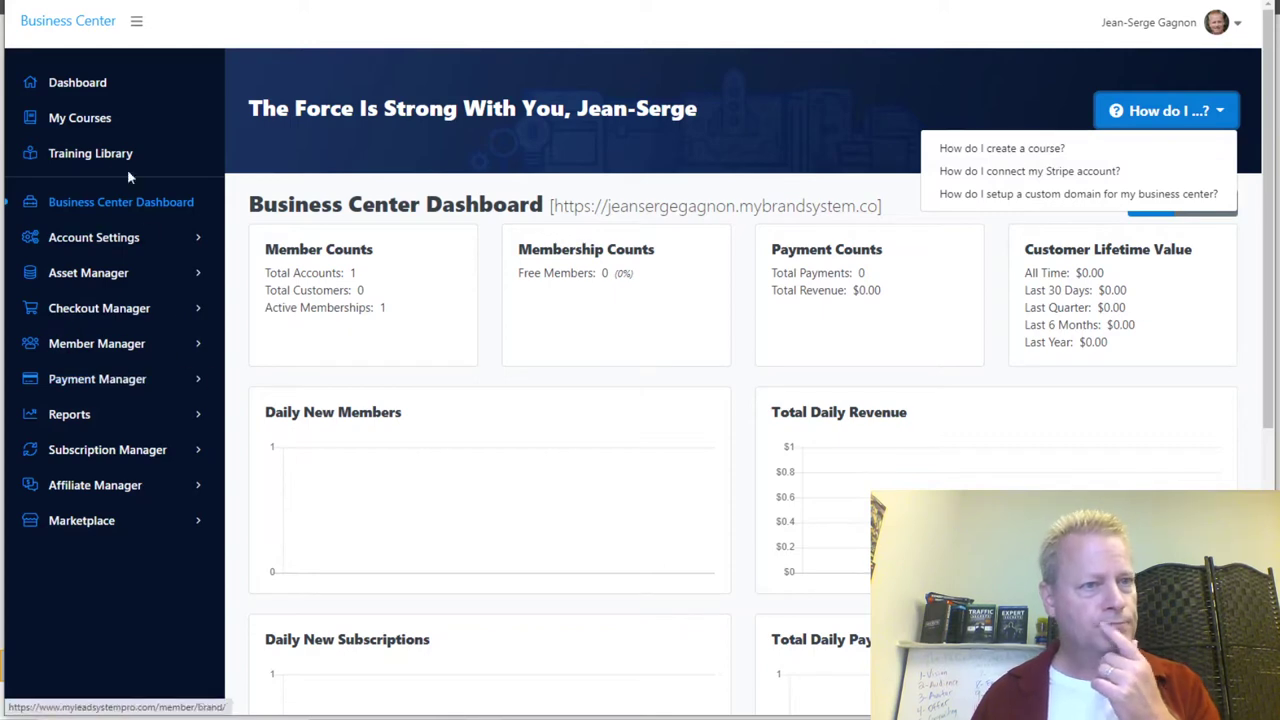
{"action": "left_click", "coordinate": [88, 93]}
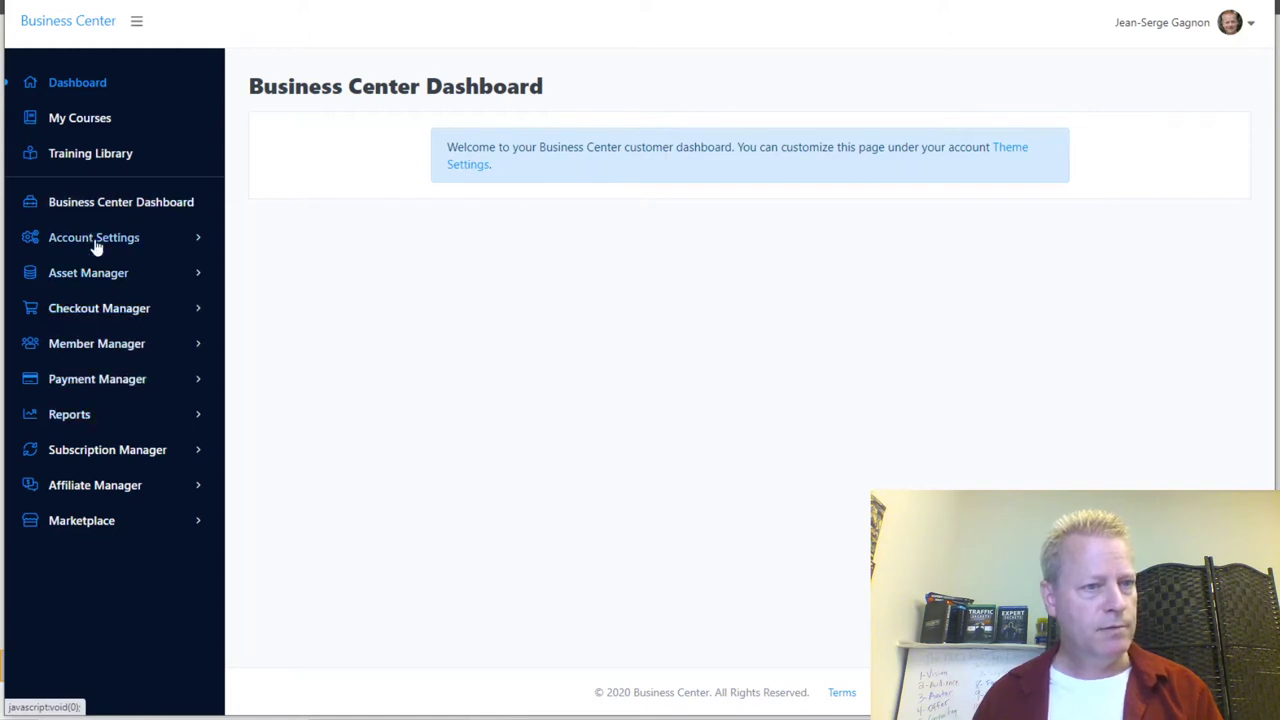
Create a new course named "Test course" with the stub test-course in the Course Manager.
{"action": "left_click", "coordinate": [111, 280]}
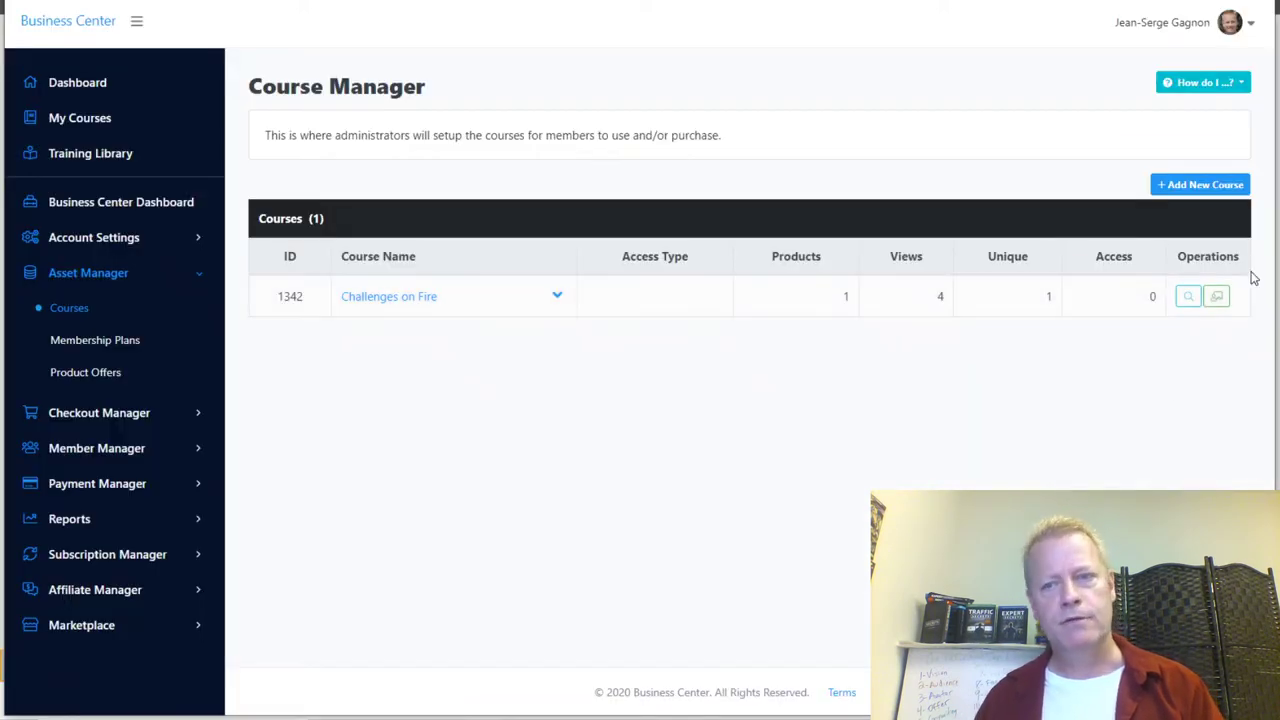
{"action": "left_click", "coordinate": [1206, 189]}
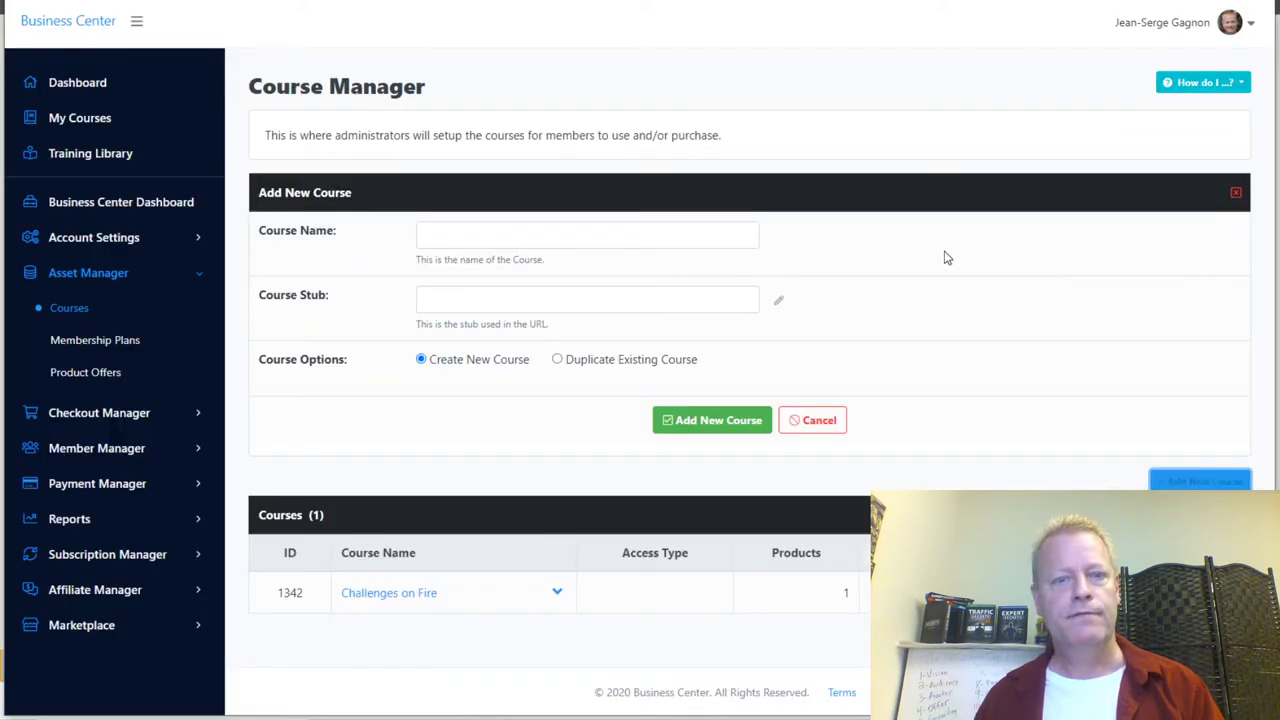
{"action": "left_click", "coordinate": [507, 234]}
{"action": "type", "text": "Test c"}
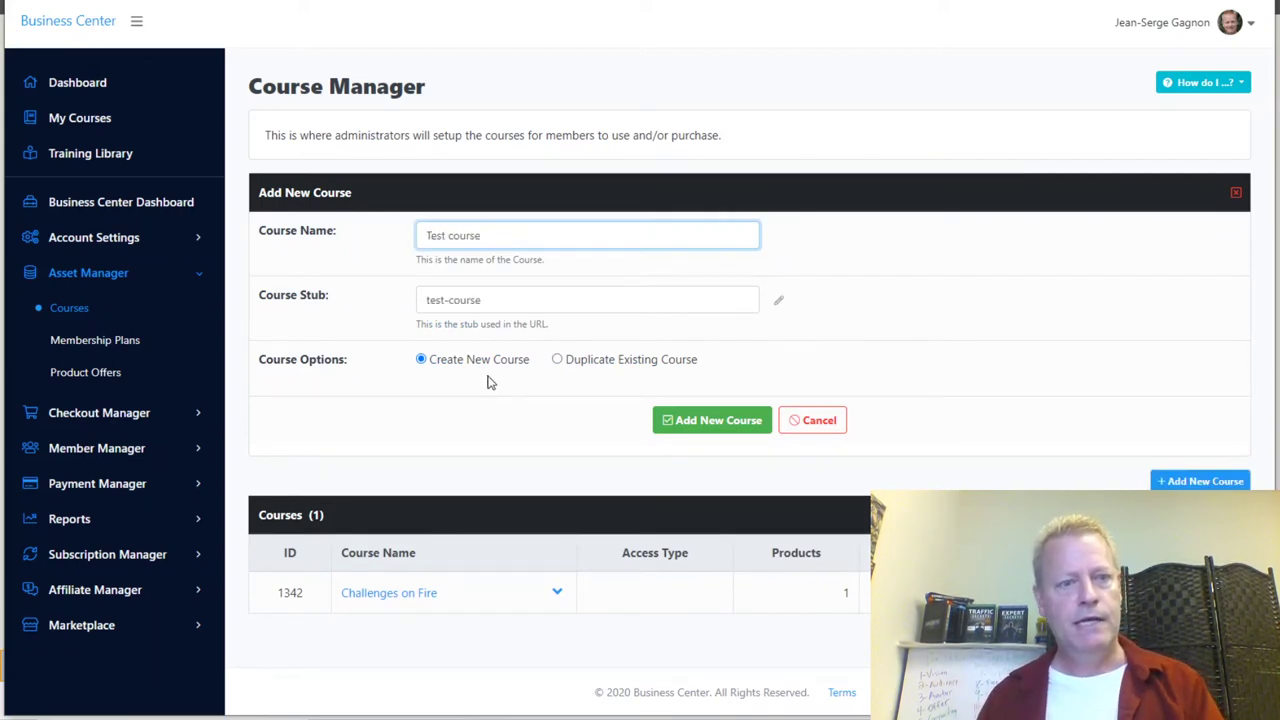
{"action": "type", "text": "ourse"}
{"action": "left_click", "coordinate": [703, 422]}
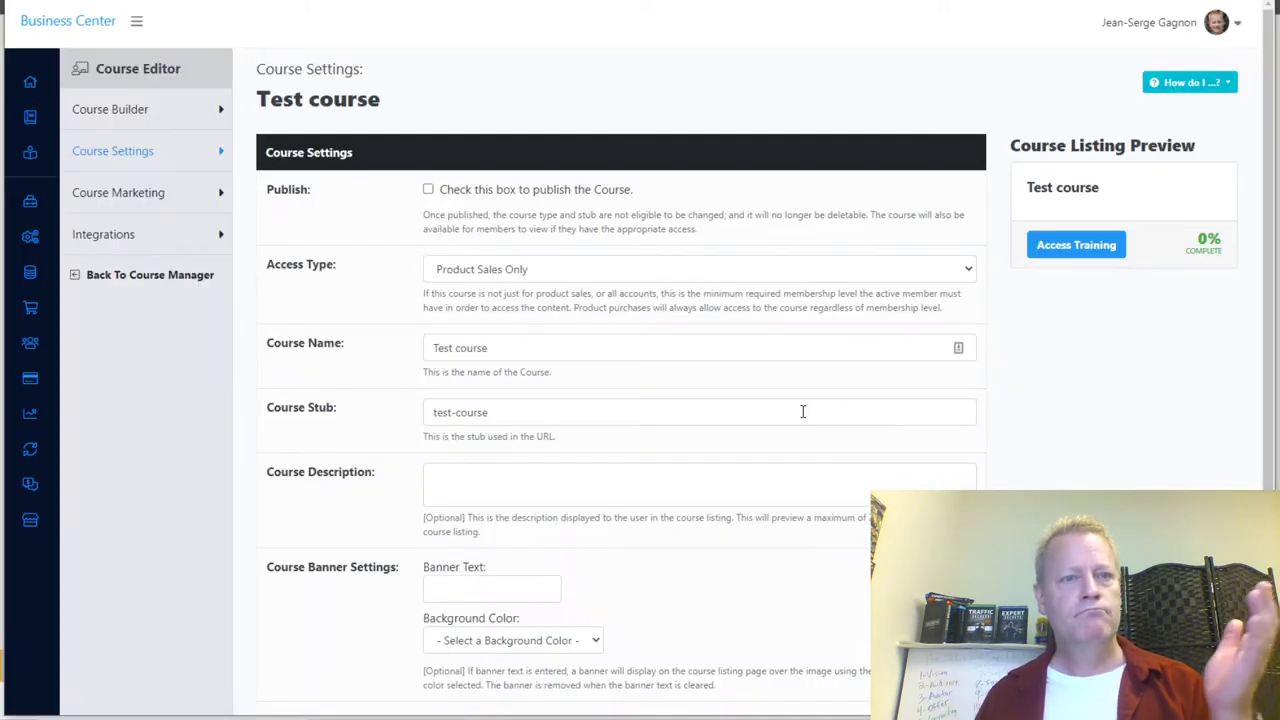
Review the Test course settings from the publish option to the image upload, and save them.
{"action": "scroll", "coordinate": [441, 371], "scroll_direction": "down", "scroll_amount": 3}
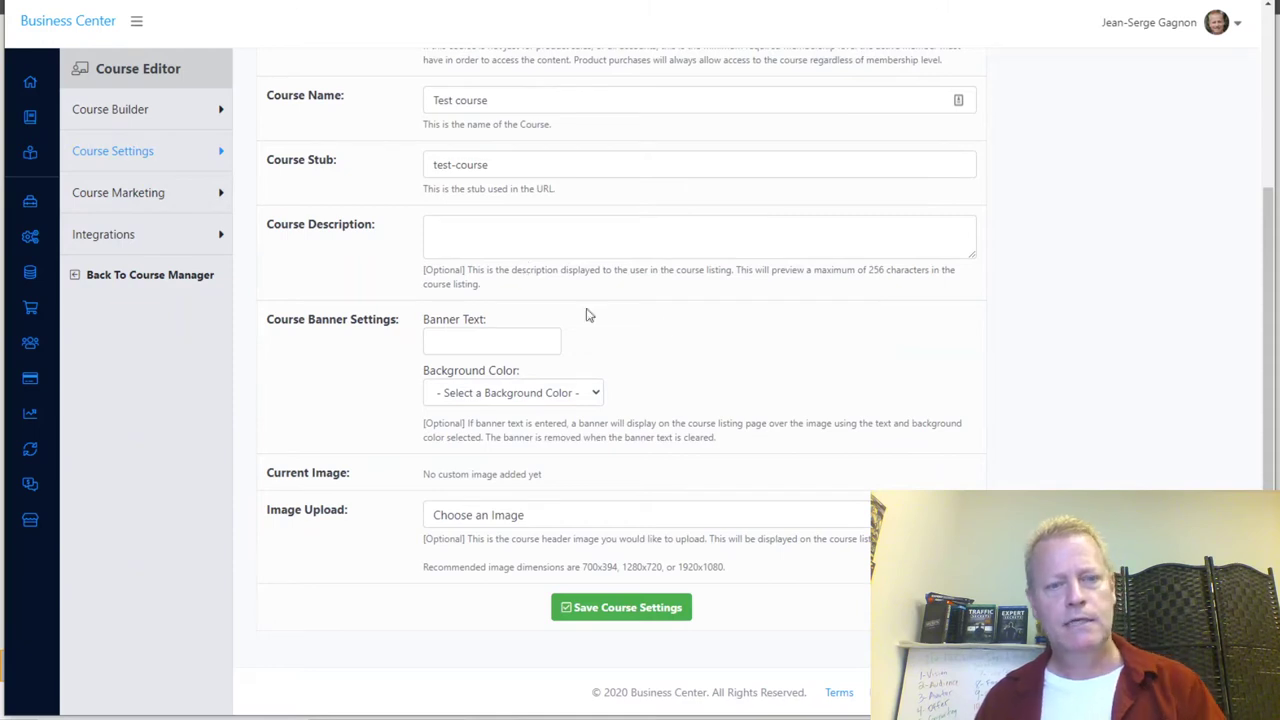
{"action": "scroll", "coordinate": [600, 310], "scroll_direction": "up", "scroll_amount": 3}
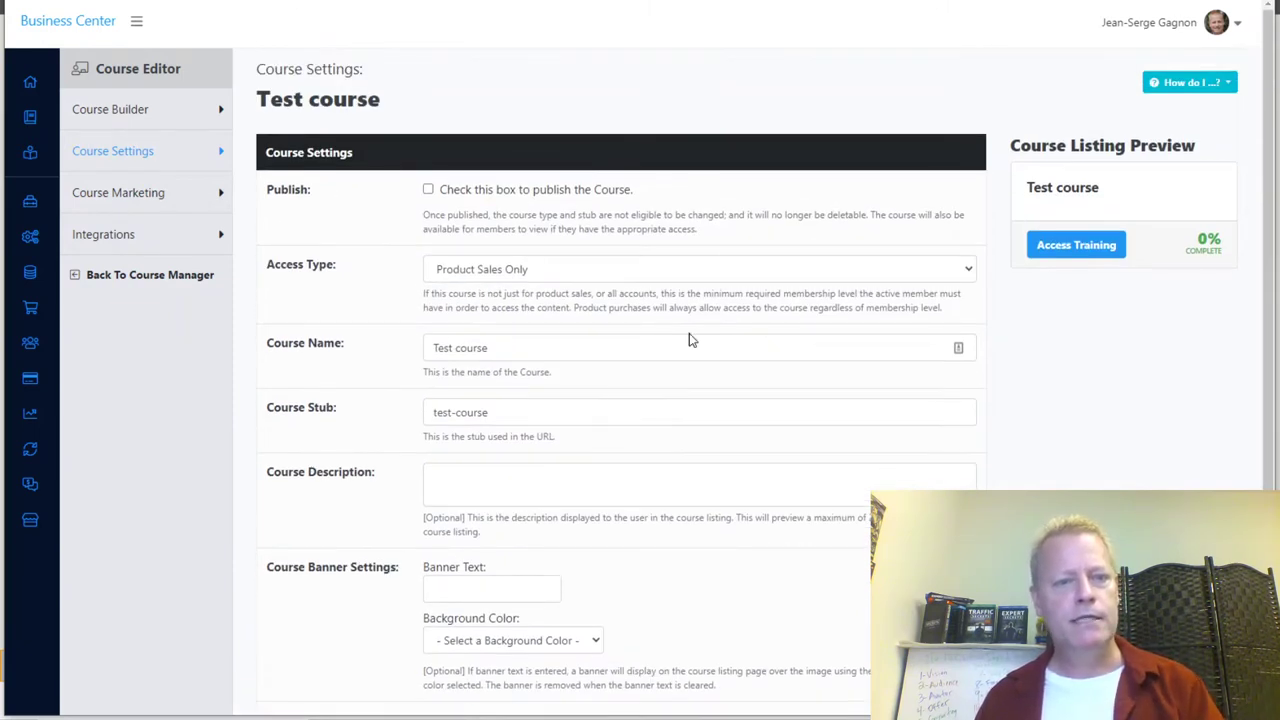
{"action": "scroll", "coordinate": [689, 340], "scroll_direction": "down", "scroll_amount": 2}
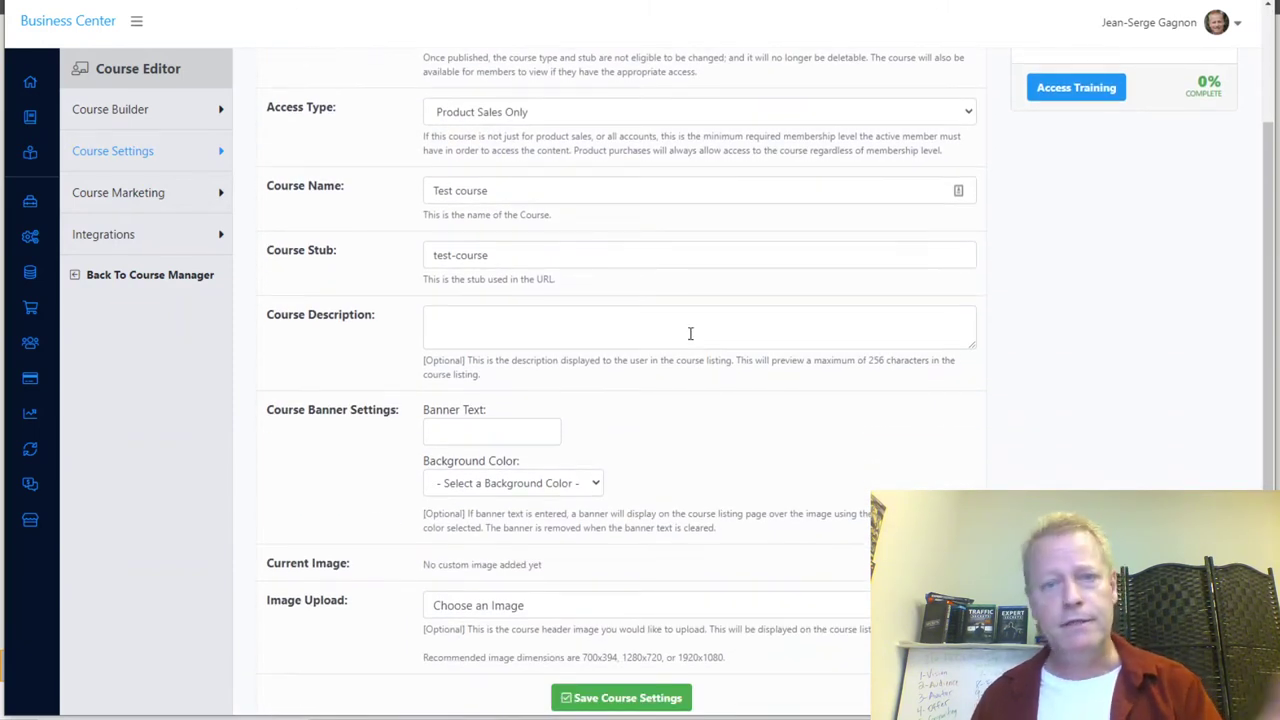
{"action": "scroll", "coordinate": [690, 333], "scroll_direction": "up", "scroll_amount": 2}
{"action": "scroll", "coordinate": [574, 271], "scroll_direction": "down", "scroll_amount": 3}
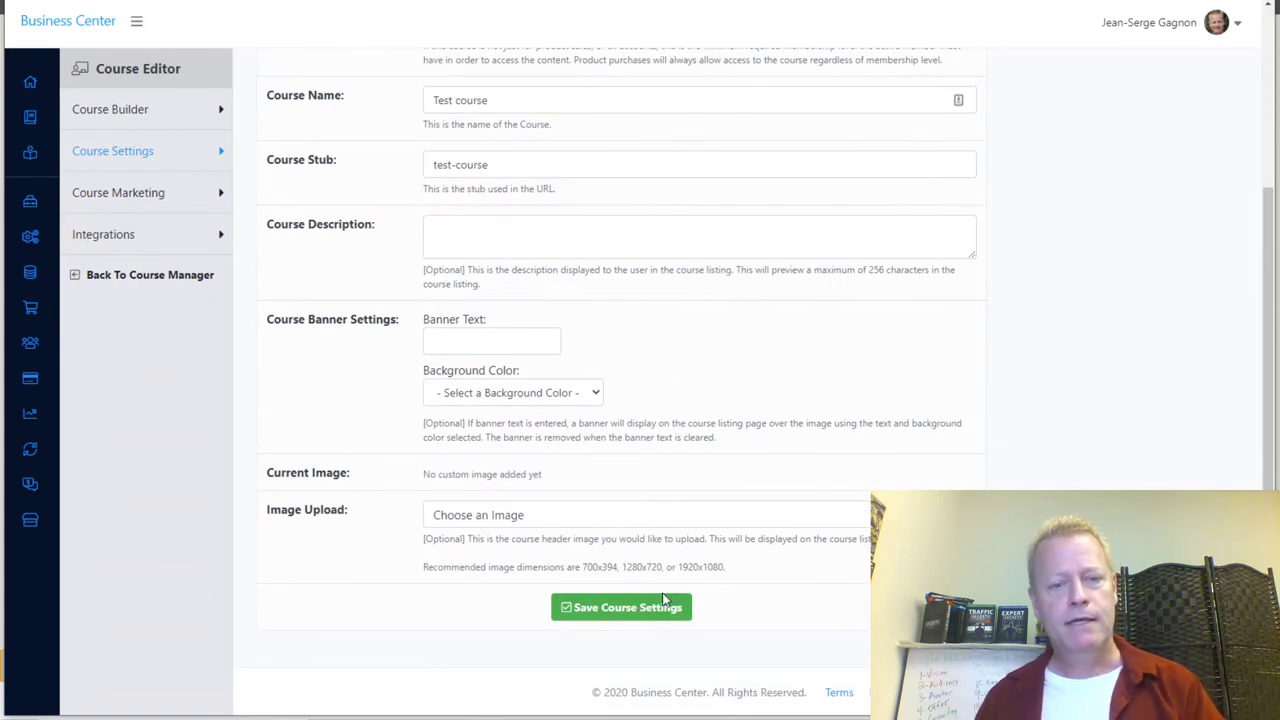
{"action": "left_click", "coordinate": [645, 598]}
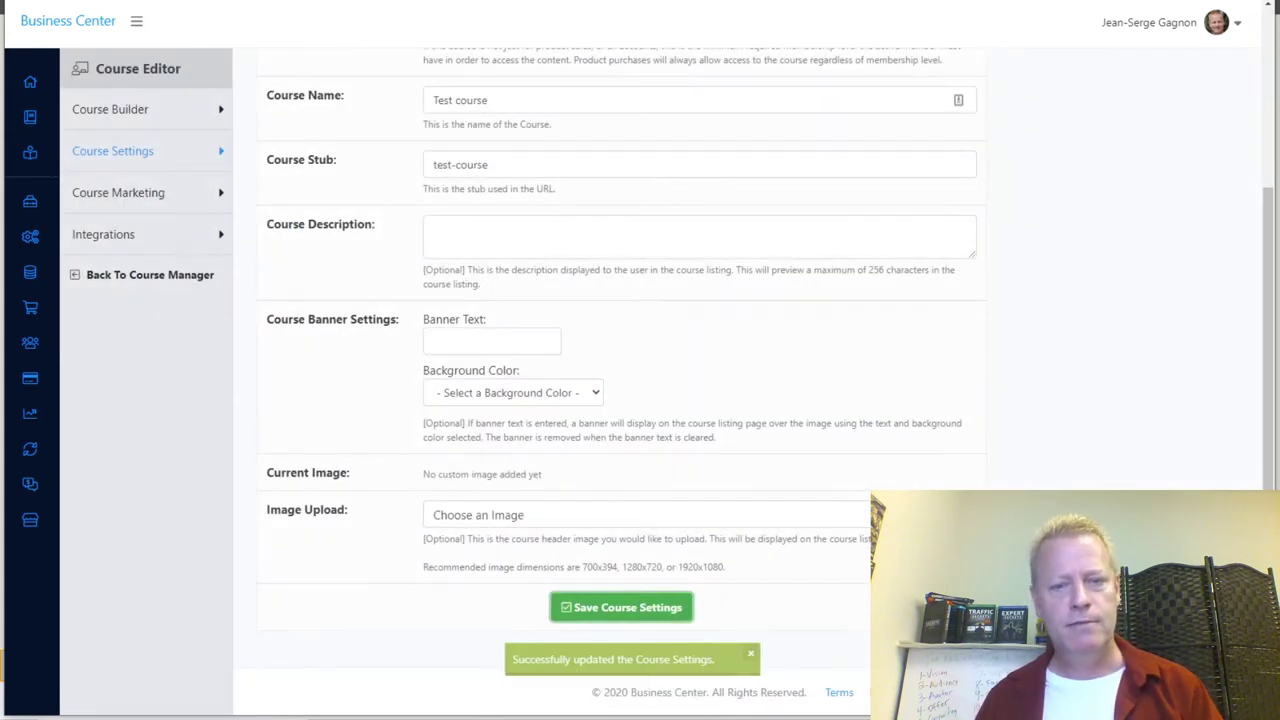
Add a new module named "Intro" to the Test course in the Course Builder.
{"action": "scroll", "coordinate": [736, 265], "scroll_direction": "up", "scroll_amount": 3}
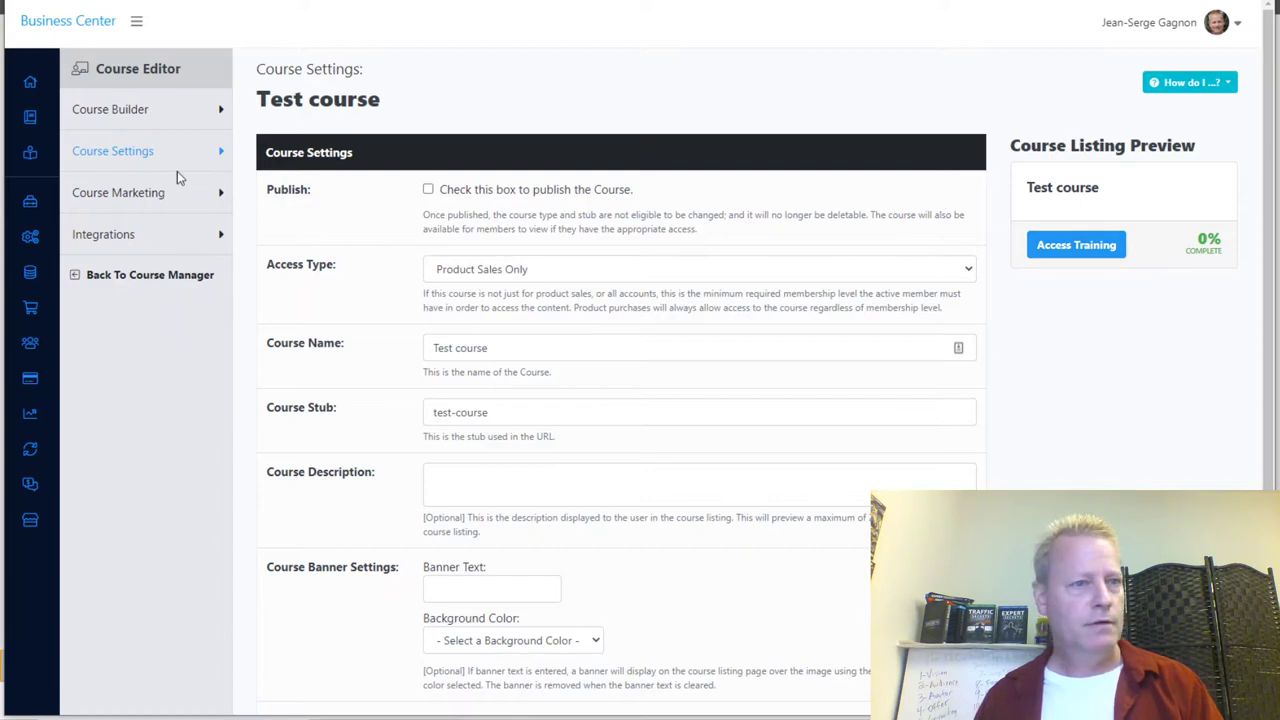
{"action": "left_click", "coordinate": [213, 116]}
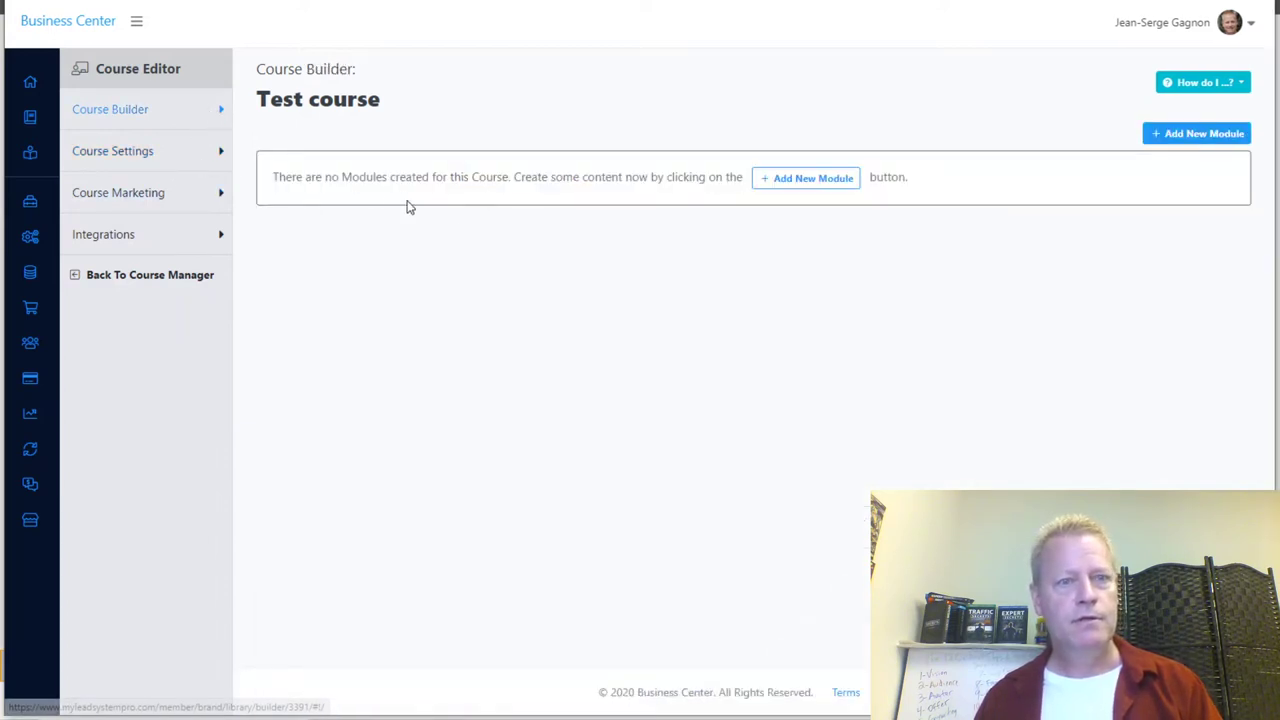
{"action": "left_click", "coordinate": [812, 182]}
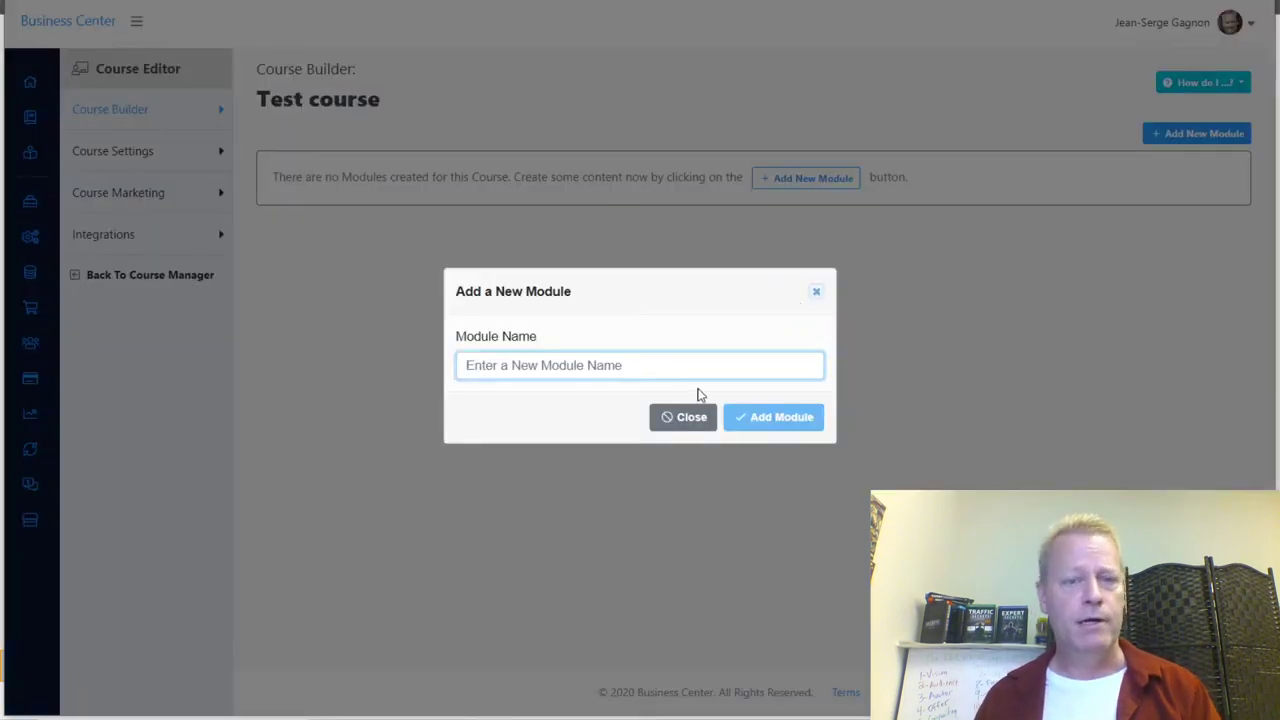
{"action": "type", "text": "I"}
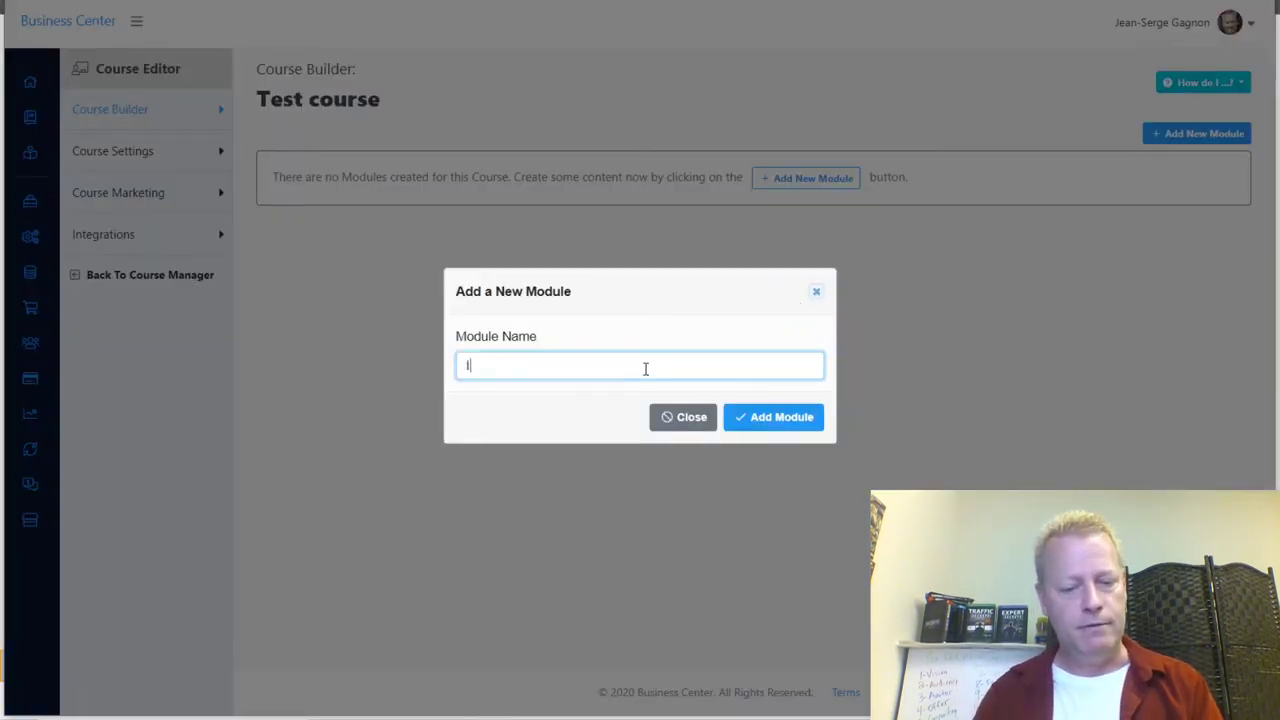
{"action": "type", "text": "ntrouction"}
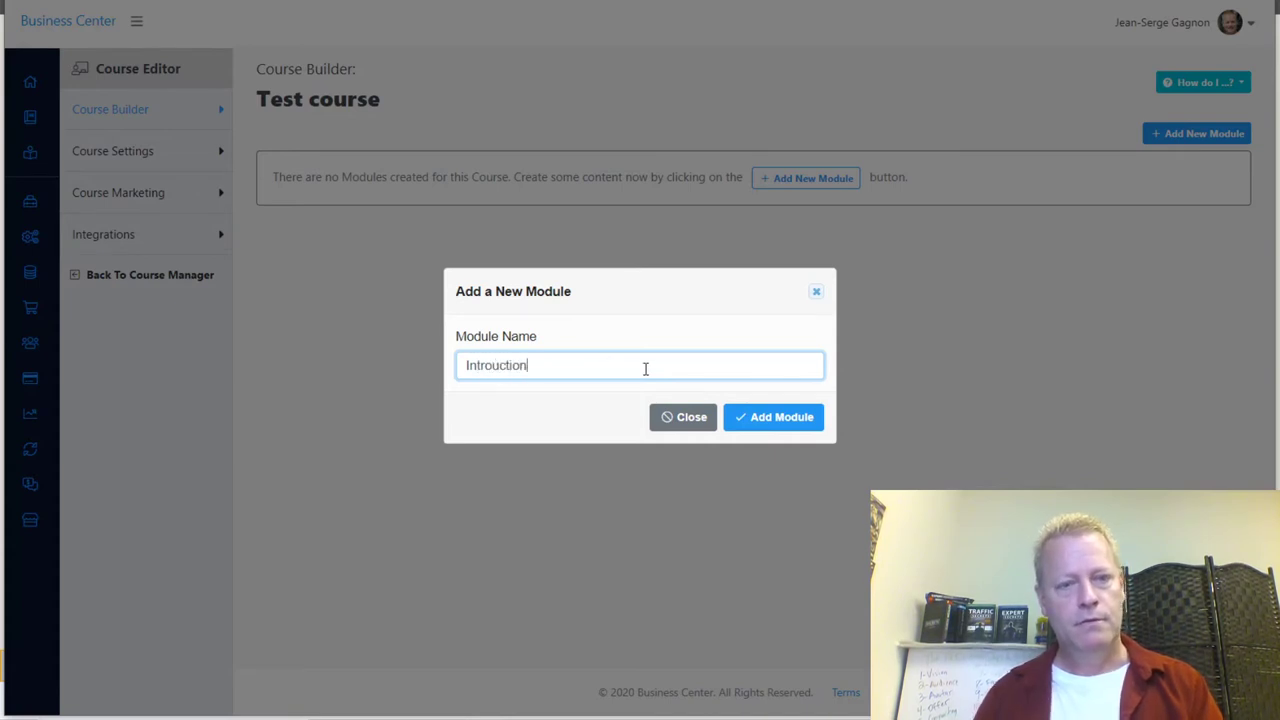
{"action": "double_click", "coordinate": [507, 366]}
{"action": "type", "text": "Intro"}
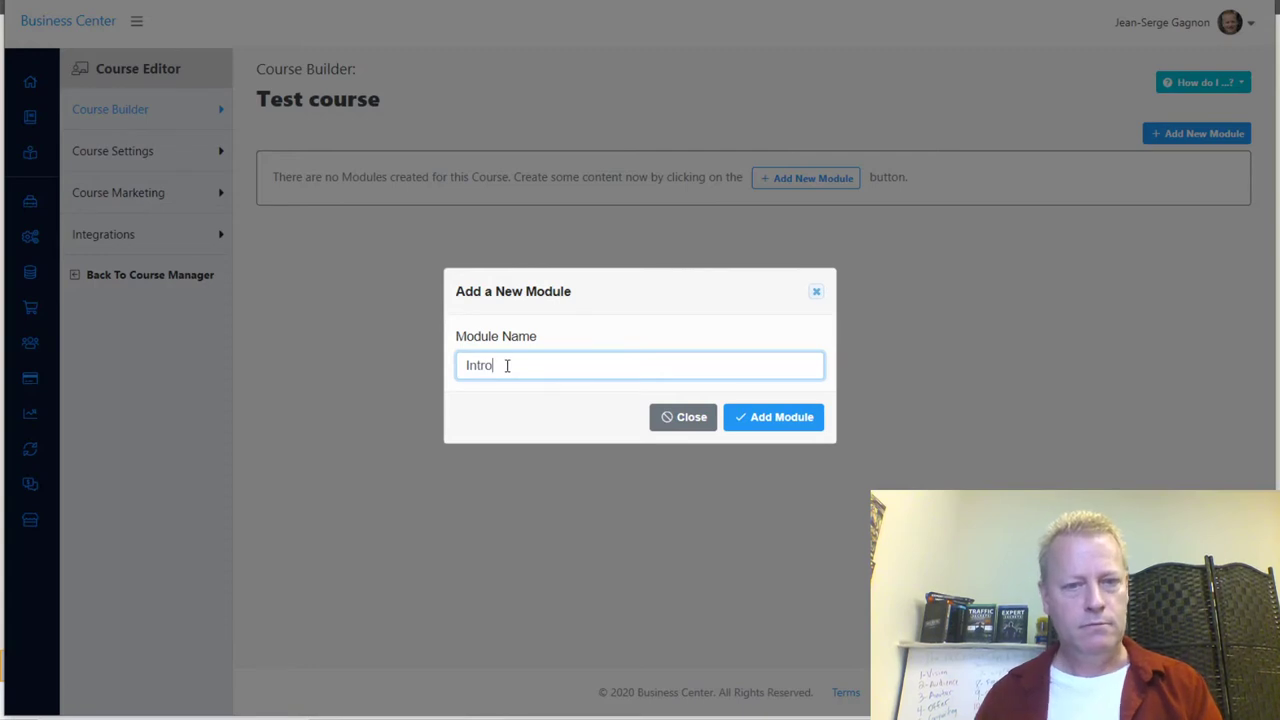
{"action": "left_click", "coordinate": [762, 418]}
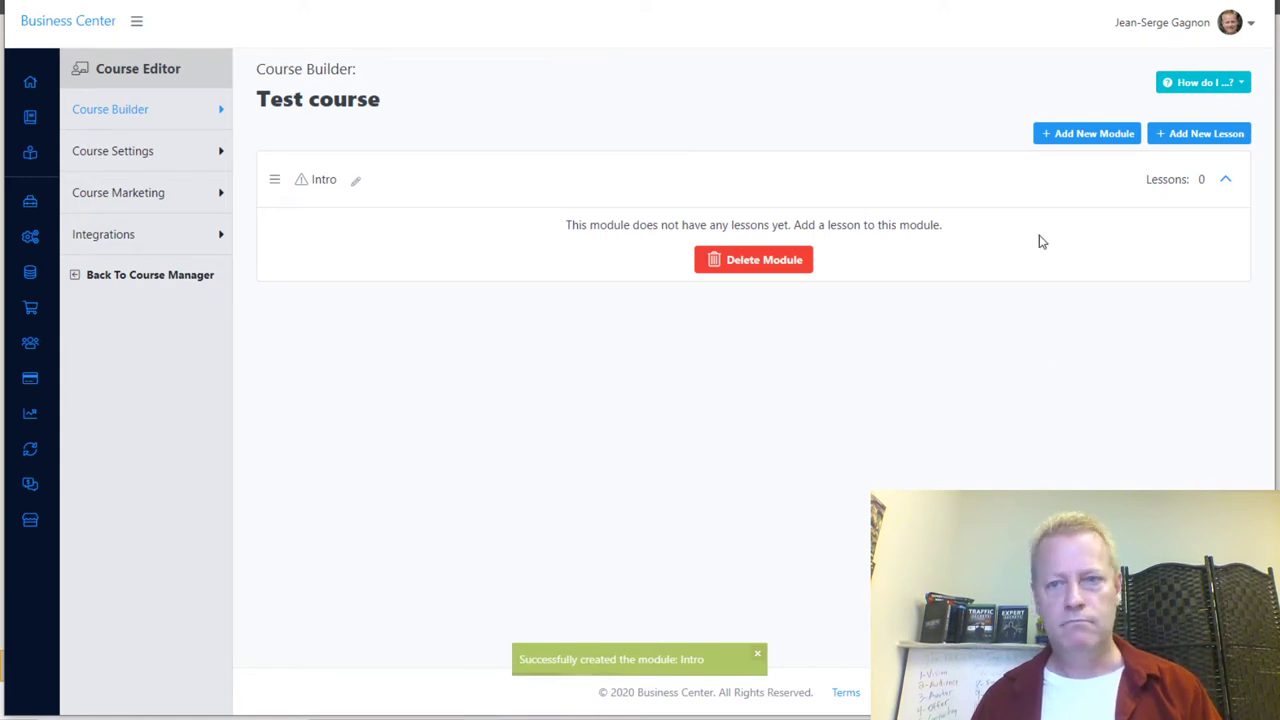
Add a new lesson named "lesson 1" to the Intro module of the Test course.
{"action": "left_click", "coordinate": [1208, 137]}
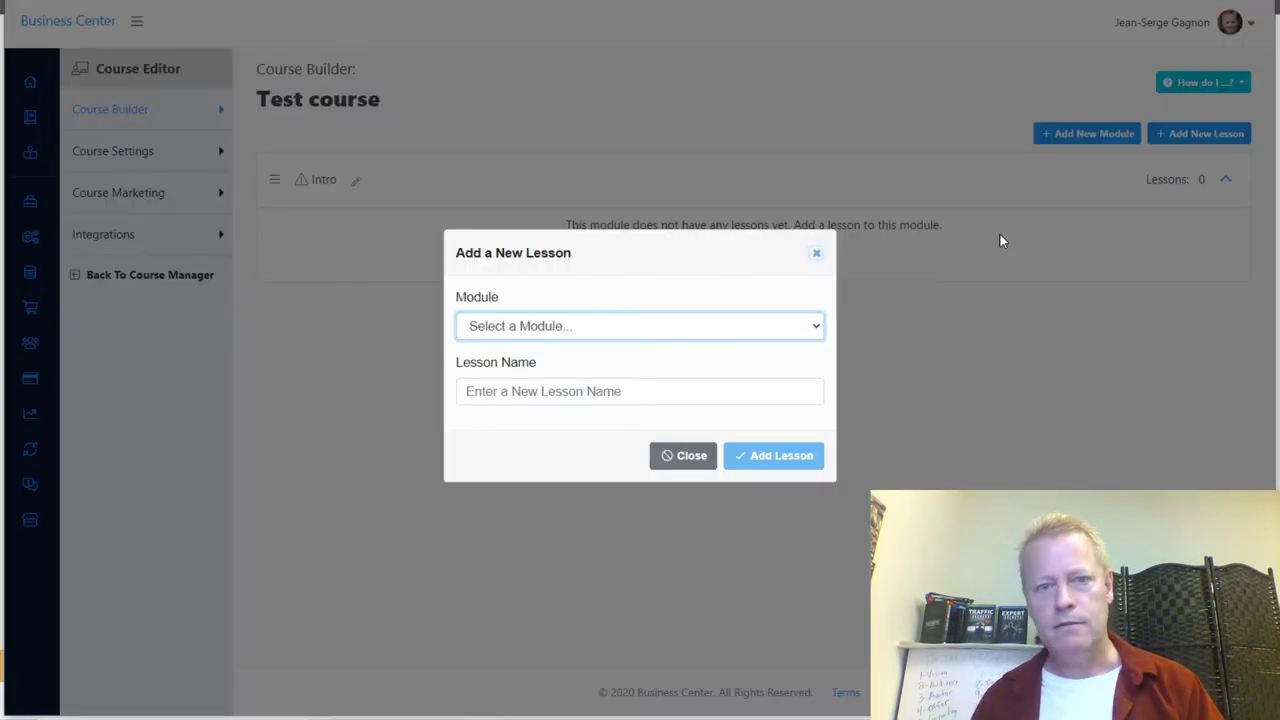
{"action": "left_click", "coordinate": [612, 326]}
{"action": "left_click", "coordinate": [524, 376]}
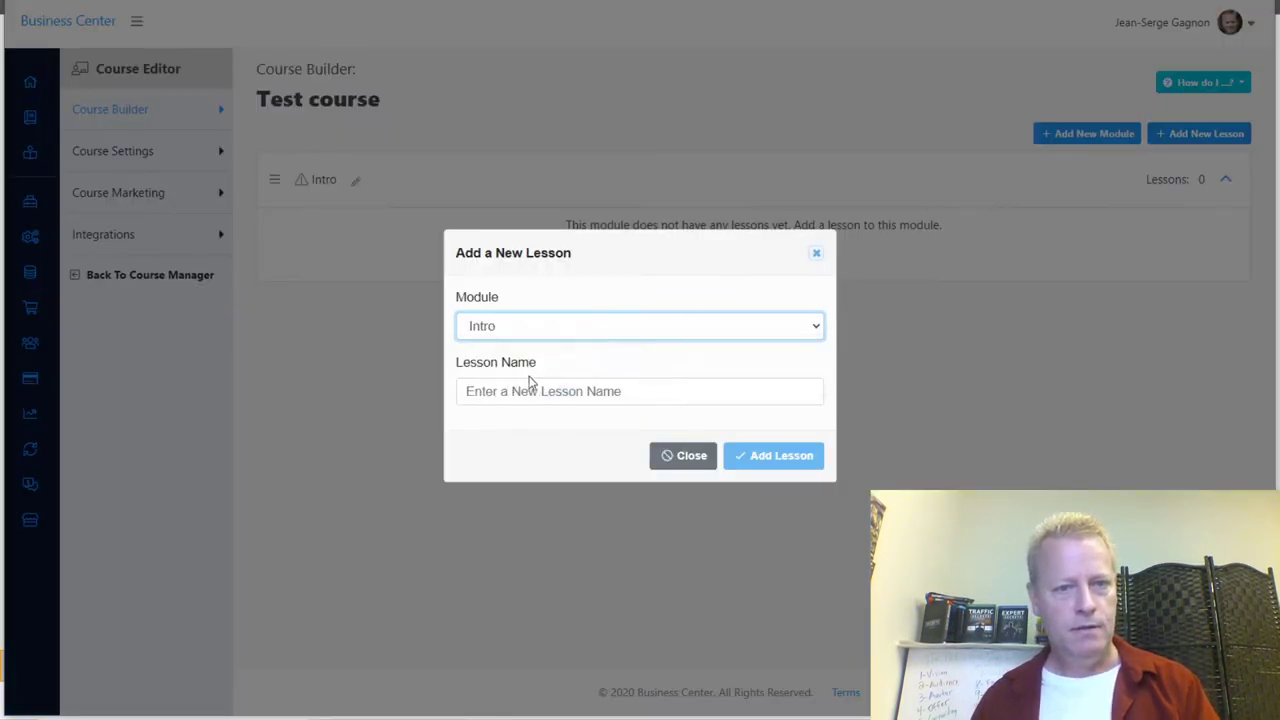
{"action": "left_click", "coordinate": [559, 394]}
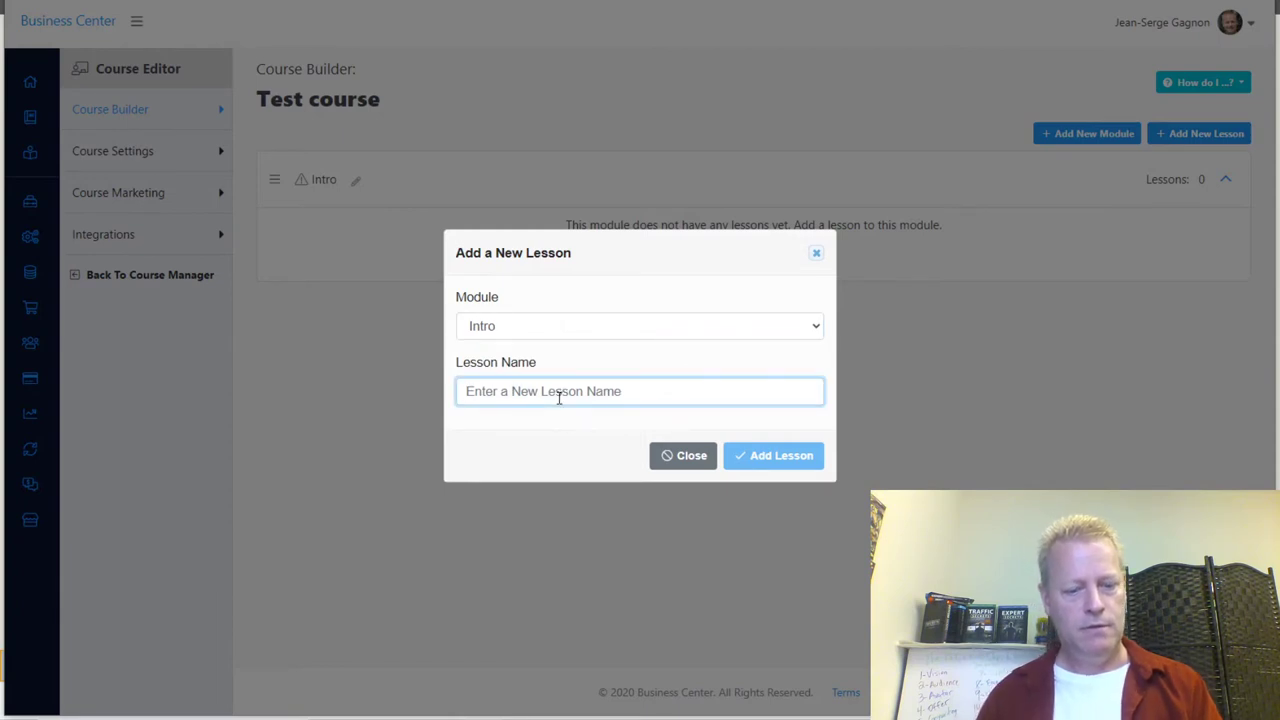
{"action": "type", "text": "lesson 1"}
{"action": "left_click", "coordinate": [806, 462]}
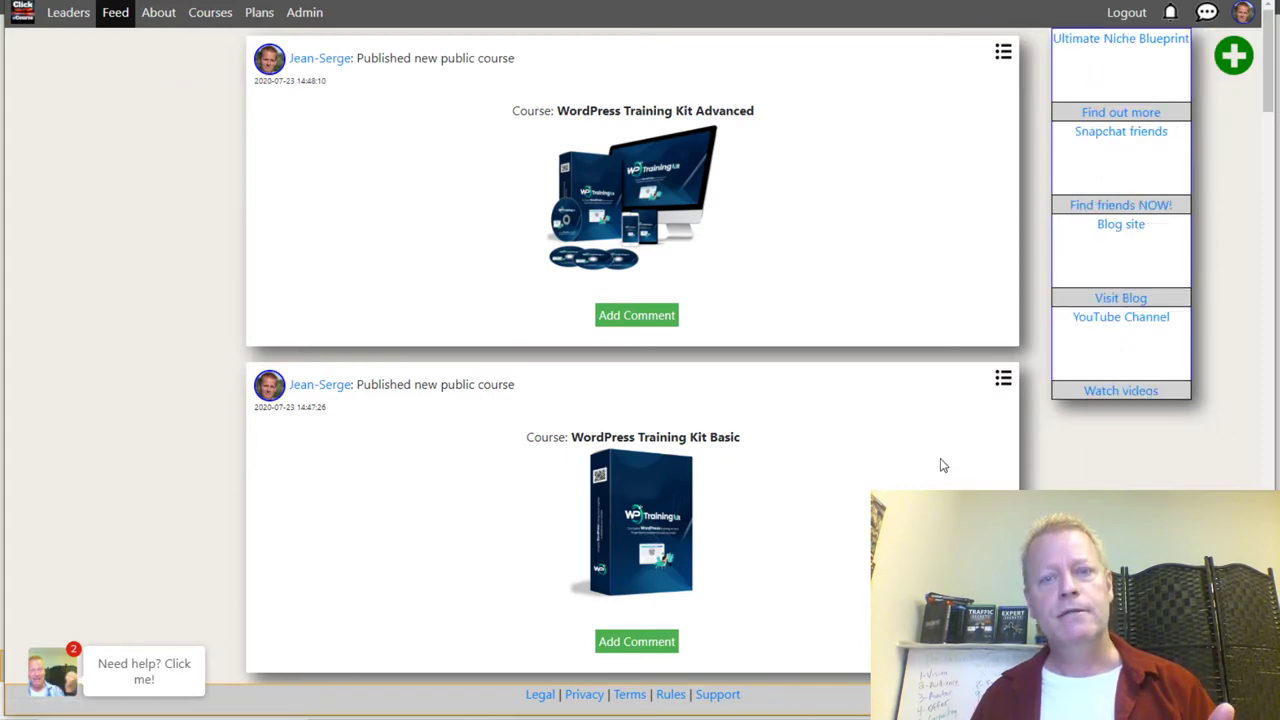
Switch to Click eCourse, look over the feed, and browse the course catalog down to Work At Home & Digital Marketing For Seniors.
{"action": "scroll", "coordinate": [940, 465], "scroll_direction": "down", "scroll_amount": 5}
{"action": "scroll", "coordinate": [843, 480], "scroll_direction": "up", "scroll_amount": 5}
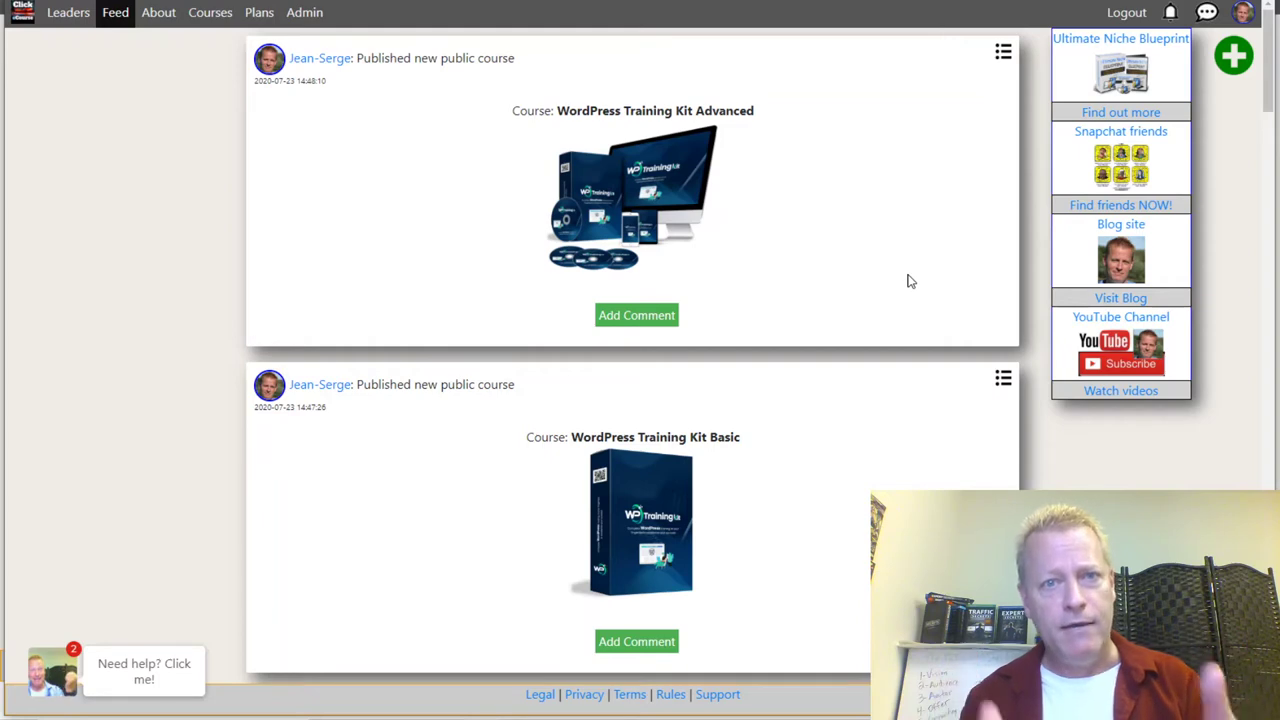
{"action": "left_click", "coordinate": [212, 13]}
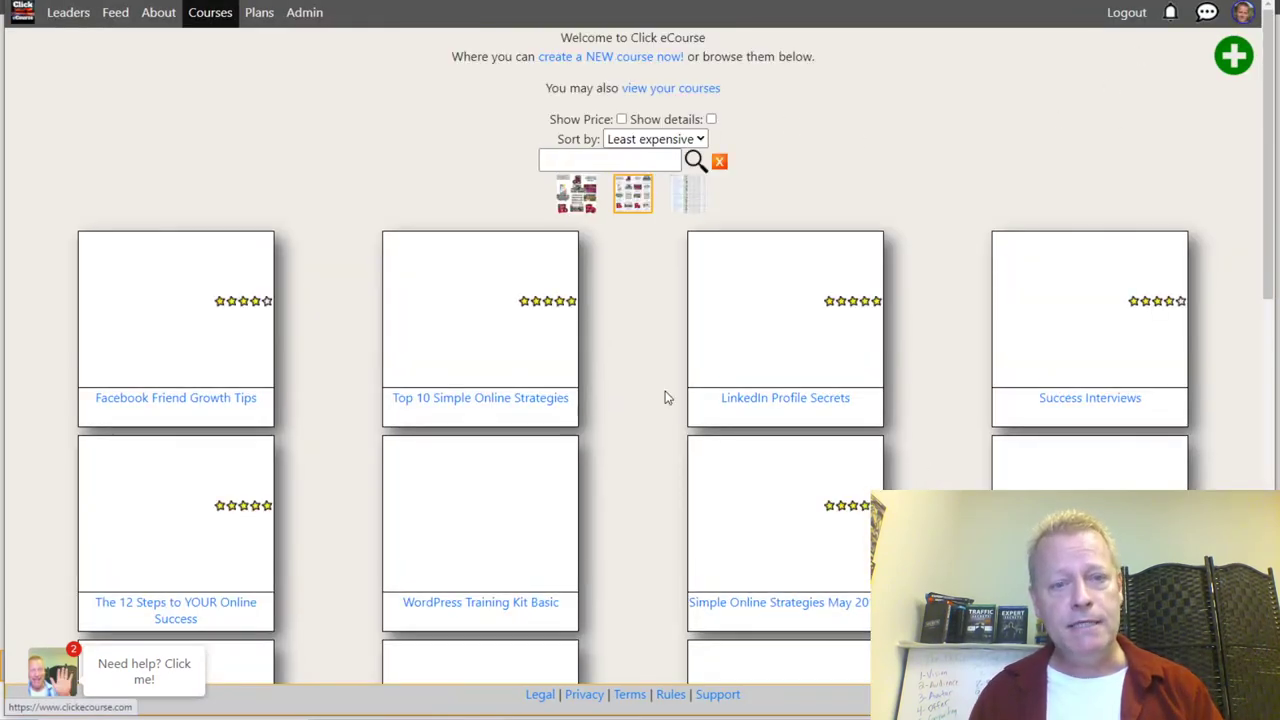
{"action": "scroll", "coordinate": [667, 397], "scroll_direction": "down", "scroll_amount": 6}
{"action": "scroll", "coordinate": [664, 393], "scroll_direction": "up", "scroll_amount": 3}
{"action": "scroll", "coordinate": [664, 393], "scroll_direction": "up", "scroll_amount": 1}
{"action": "scroll", "coordinate": [664, 393], "scroll_direction": "down", "scroll_amount": 2}
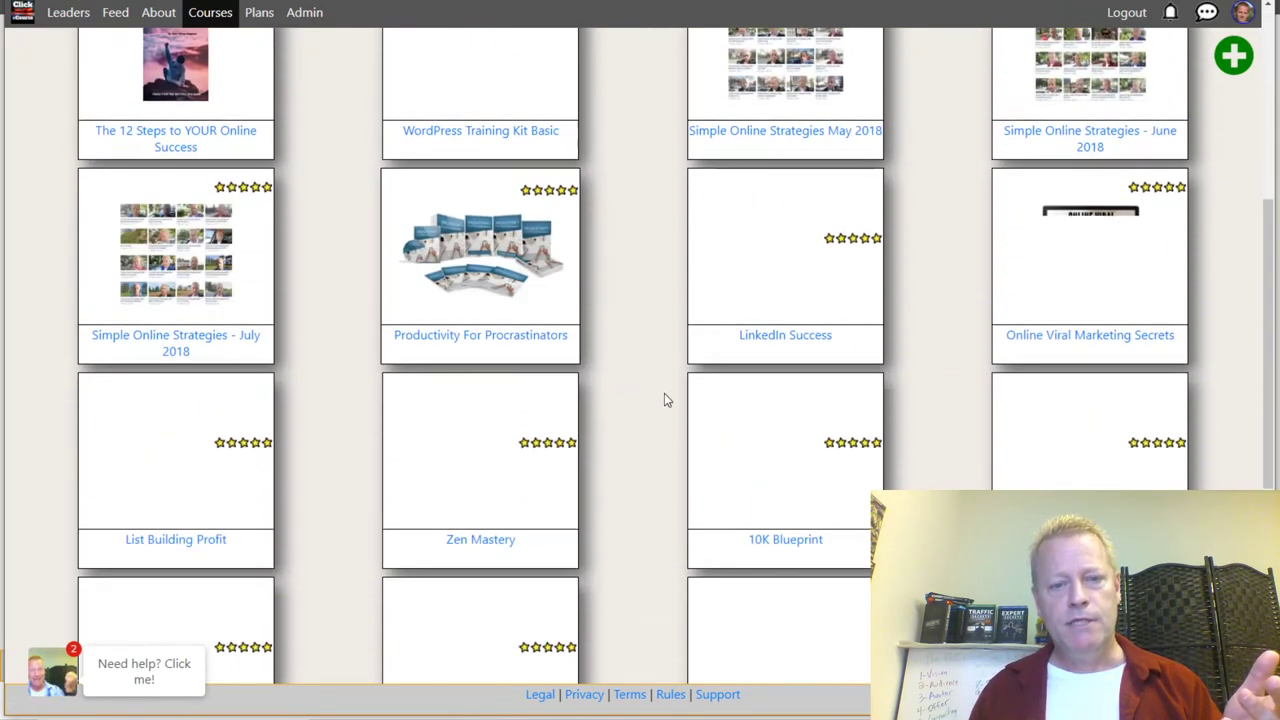
{"action": "scroll", "coordinate": [664, 393], "scroll_direction": "down", "scroll_amount": 1}
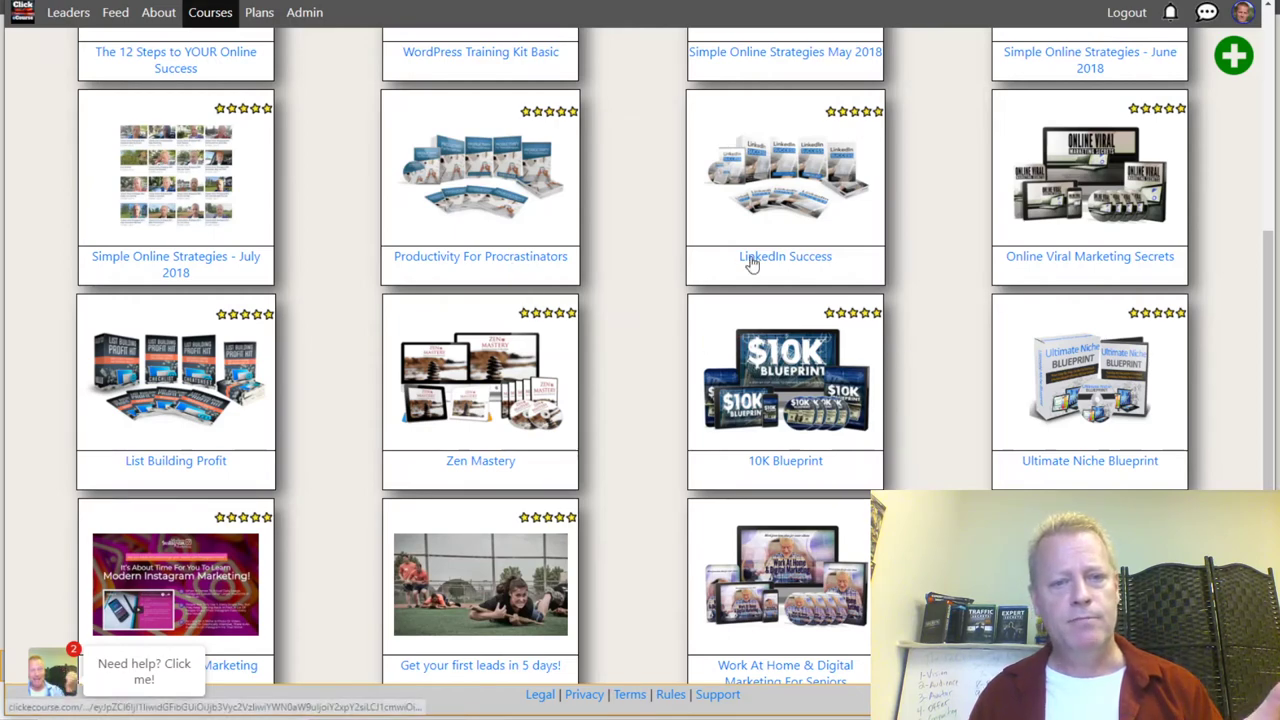
{"action": "scroll", "coordinate": [898, 366], "scroll_direction": "down", "scroll_amount": 4}
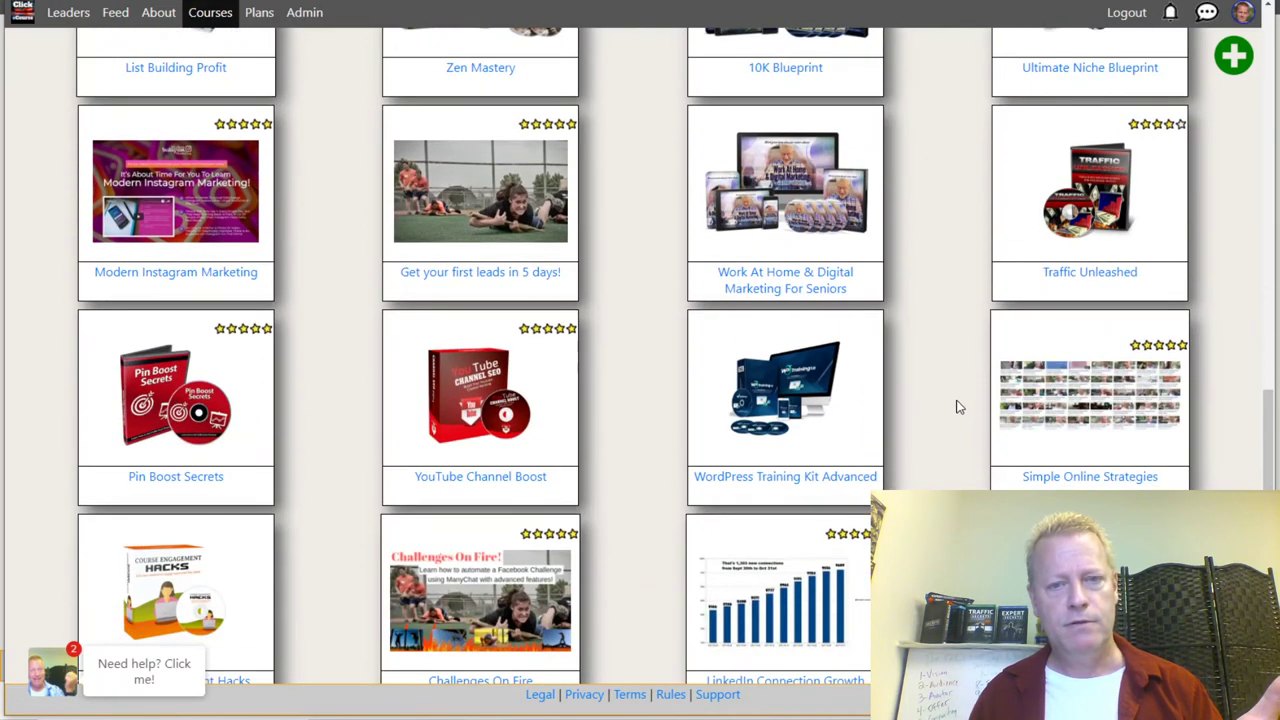
{"action": "scroll", "coordinate": [958, 395], "scroll_direction": "down", "scroll_amount": 1}
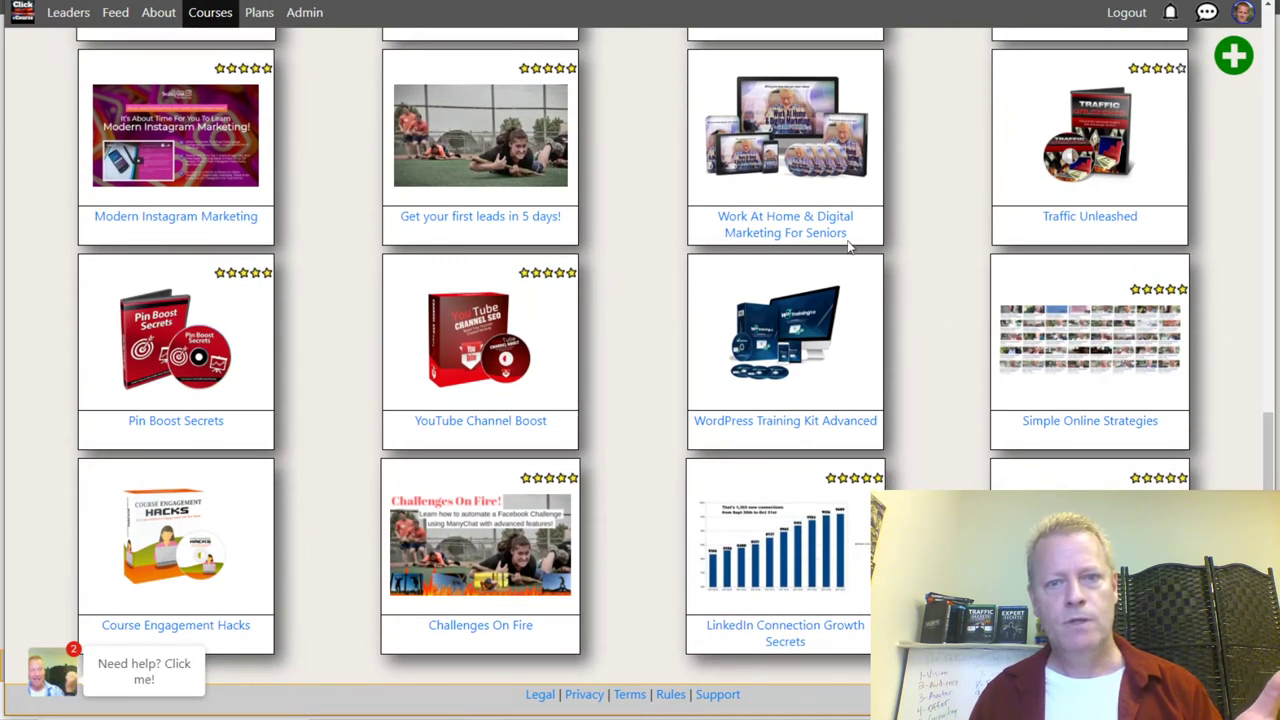
{"action": "left_click", "coordinate": [810, 236]}
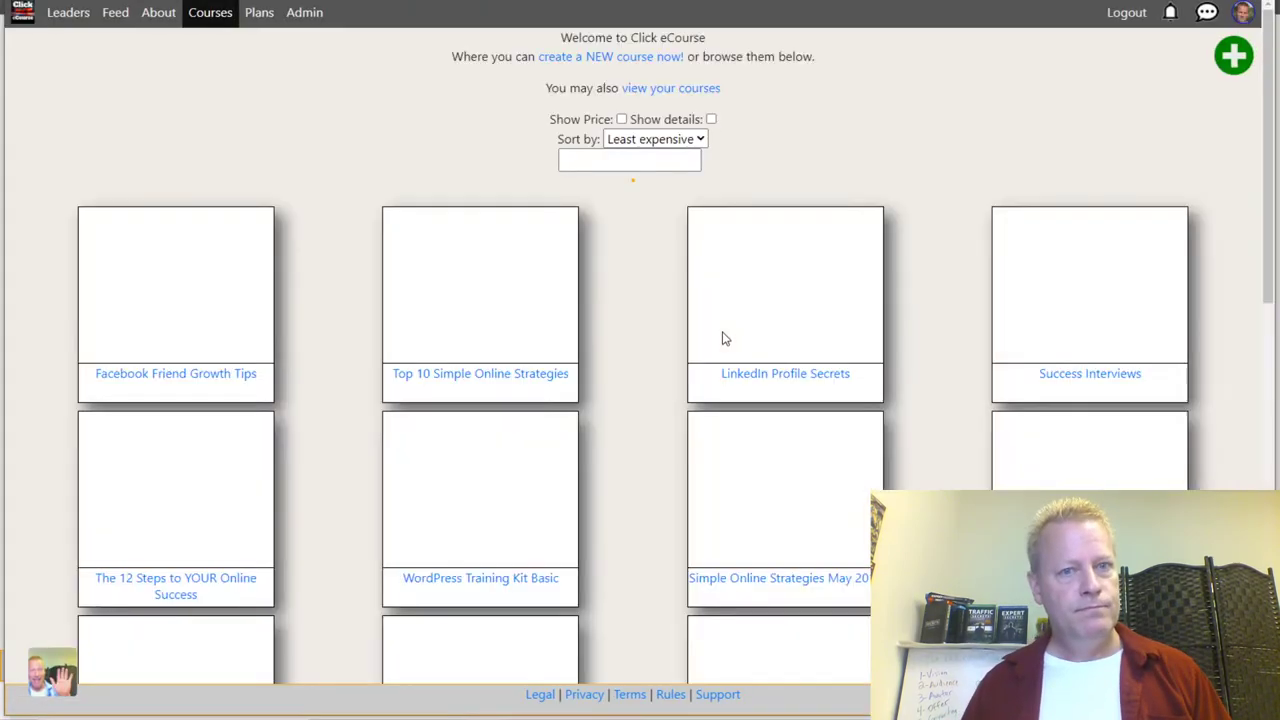
Open the LinkedIn Profile Secrets course from the catalog and review its comments and lesson list.
{"action": "scroll", "coordinate": [968, 435], "scroll_direction": "down", "scroll_amount": 3}
{"action": "scroll", "coordinate": [950, 440], "scroll_direction": "up", "scroll_amount": 3}
{"action": "left_click", "coordinate": [810, 405]}
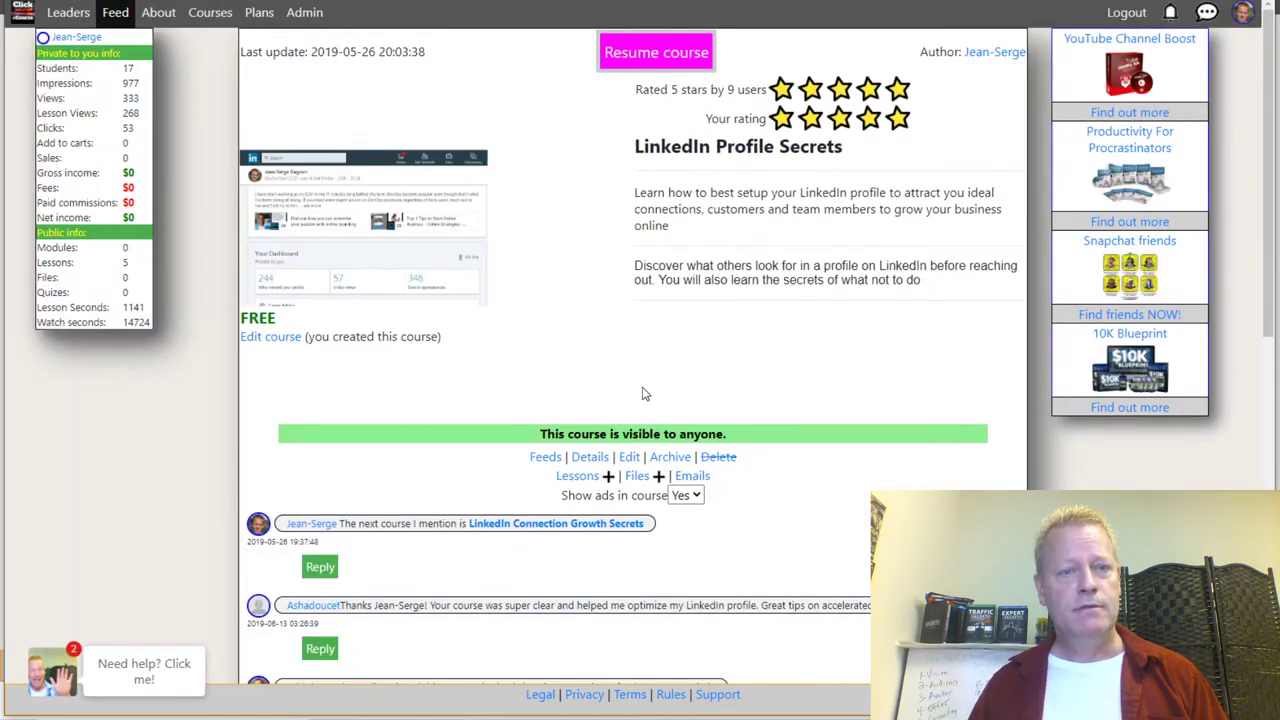
{"action": "scroll", "coordinate": [700, 363], "scroll_direction": "down", "scroll_amount": 5}
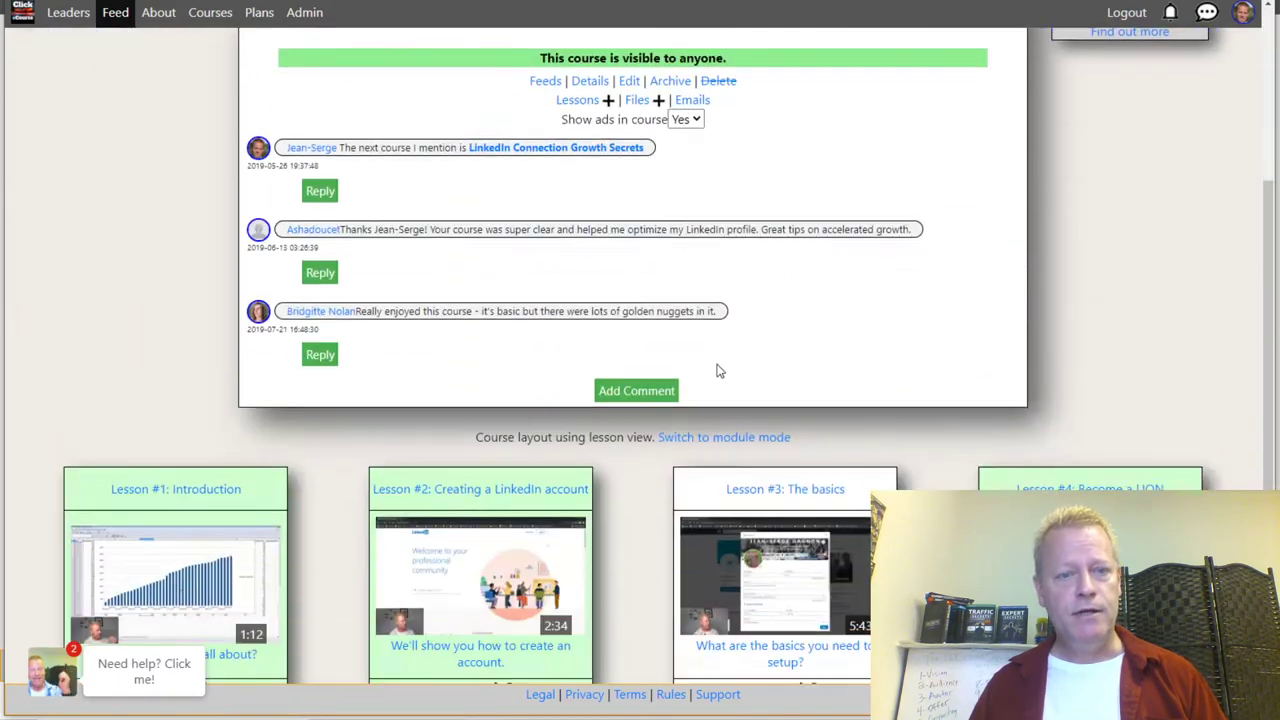
{"action": "scroll", "coordinate": [658, 561], "scroll_direction": "down", "scroll_amount": 3}
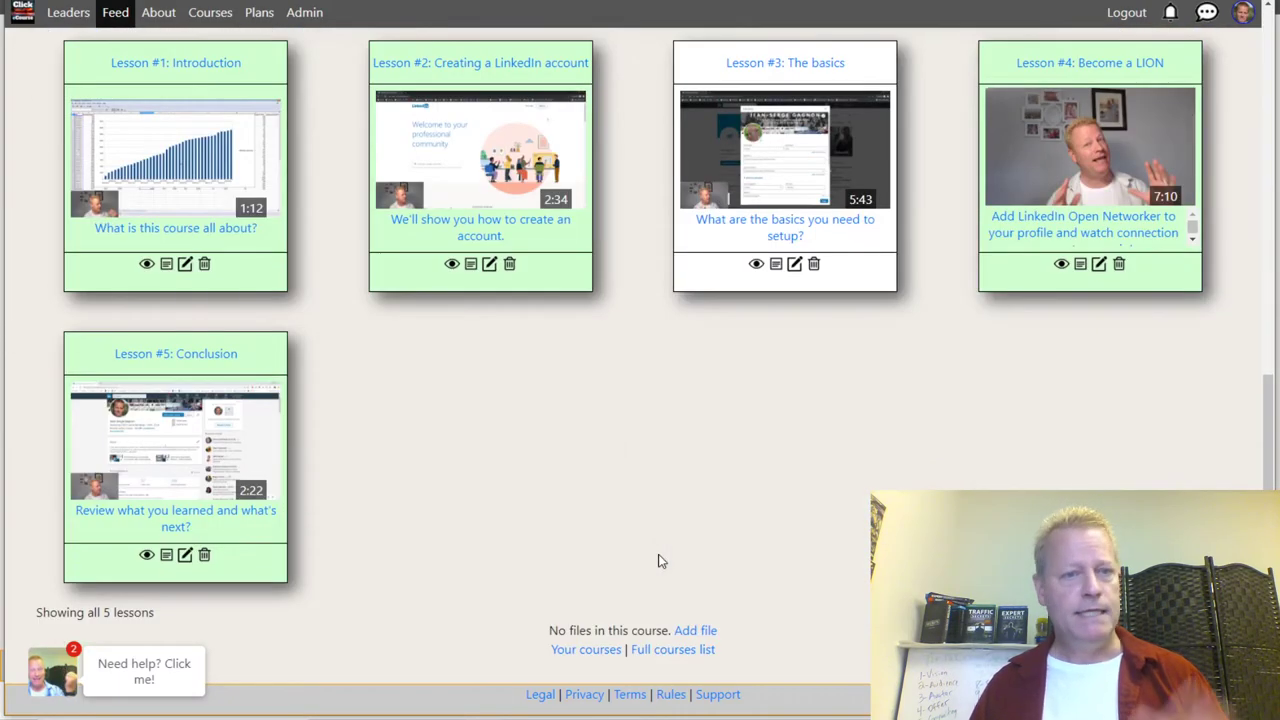
{"action": "scroll", "coordinate": [658, 561], "scroll_direction": "up", "scroll_amount": 8}
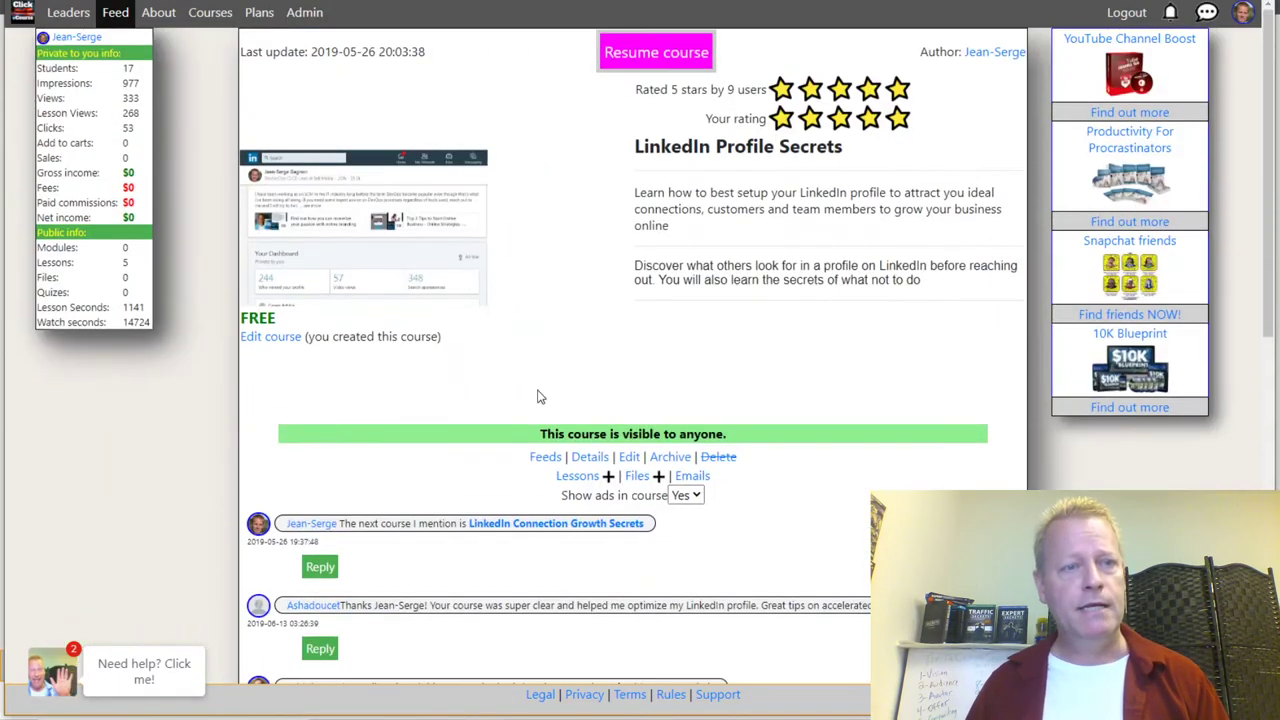
Return to the course catalog, view the Top 10 Simple Online Strategies course, and examine its description, statistics and lessons.
{"action": "left_click", "coordinate": [258, 12]}
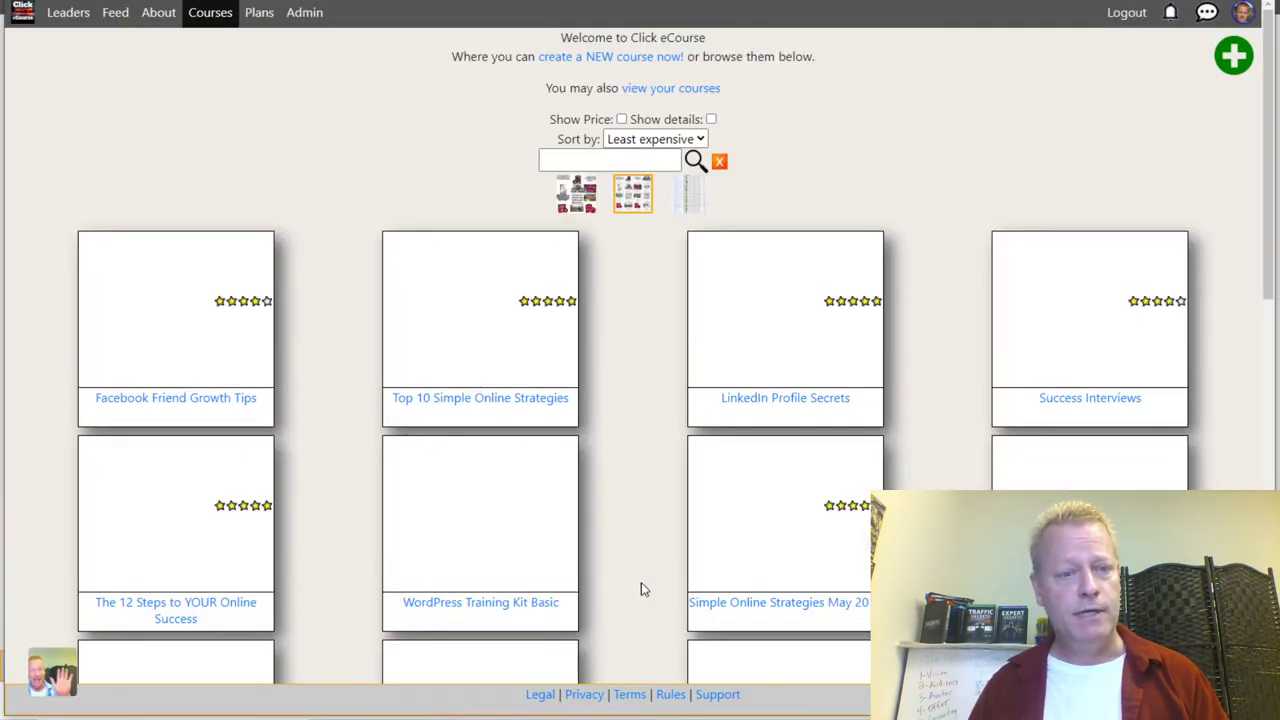
{"action": "left_click", "coordinate": [620, 518]}
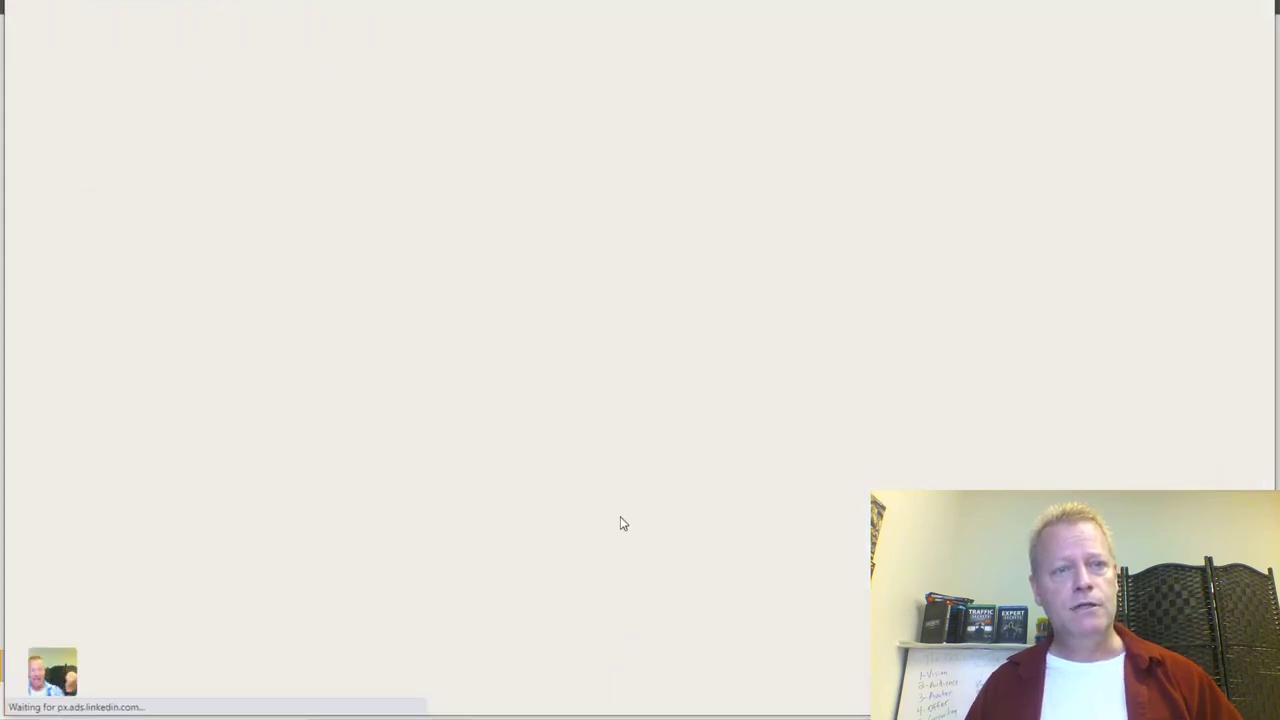
{"action": "scroll", "coordinate": [620, 520], "scroll_direction": "down", "scroll_amount": 10}
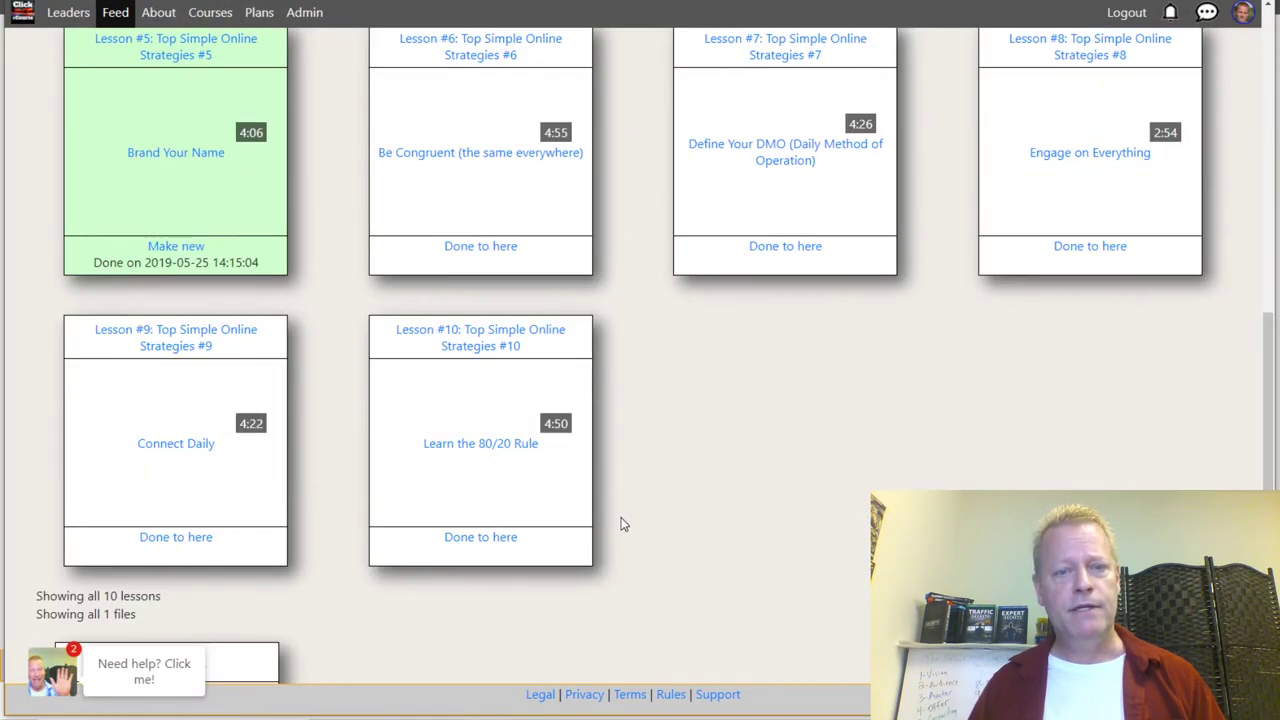
{"action": "scroll", "coordinate": [786, 252], "scroll_direction": "up", "scroll_amount": 4}
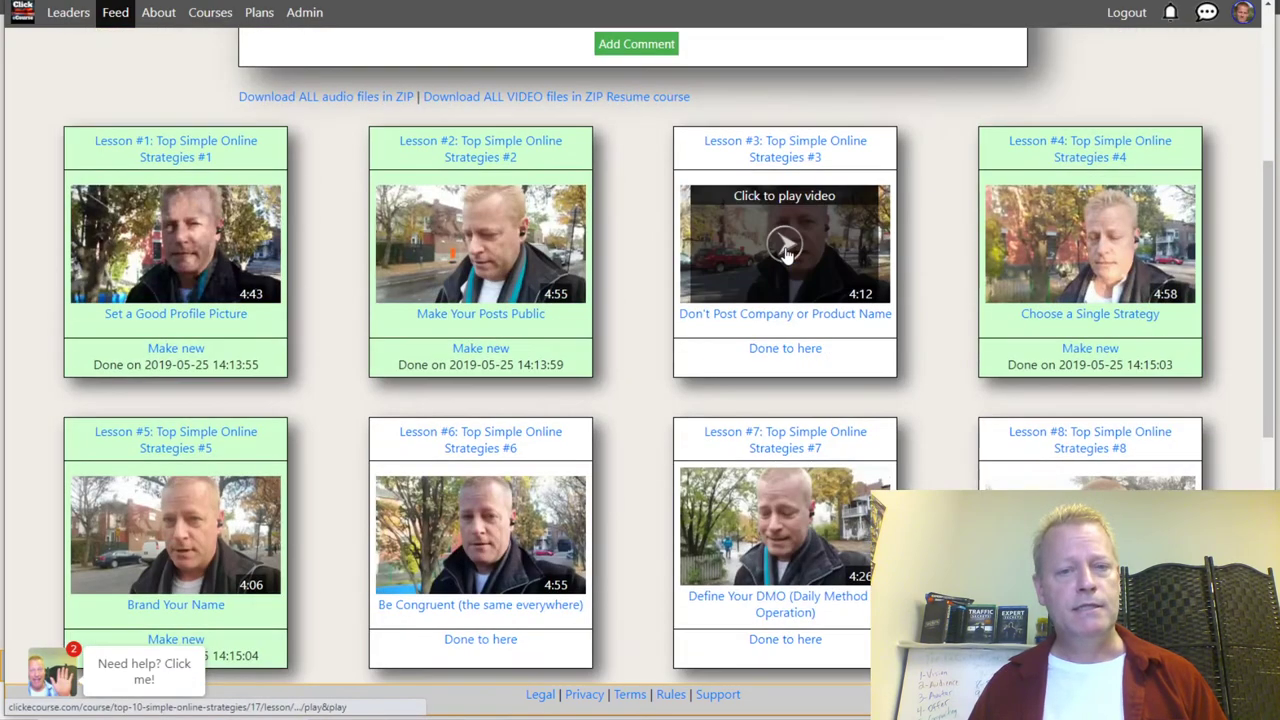
{"action": "scroll", "coordinate": [680, 330], "scroll_direction": "up", "scroll_amount": 5}
{"action": "scroll", "coordinate": [640, 400], "scroll_direction": "down", "scroll_amount": 1}
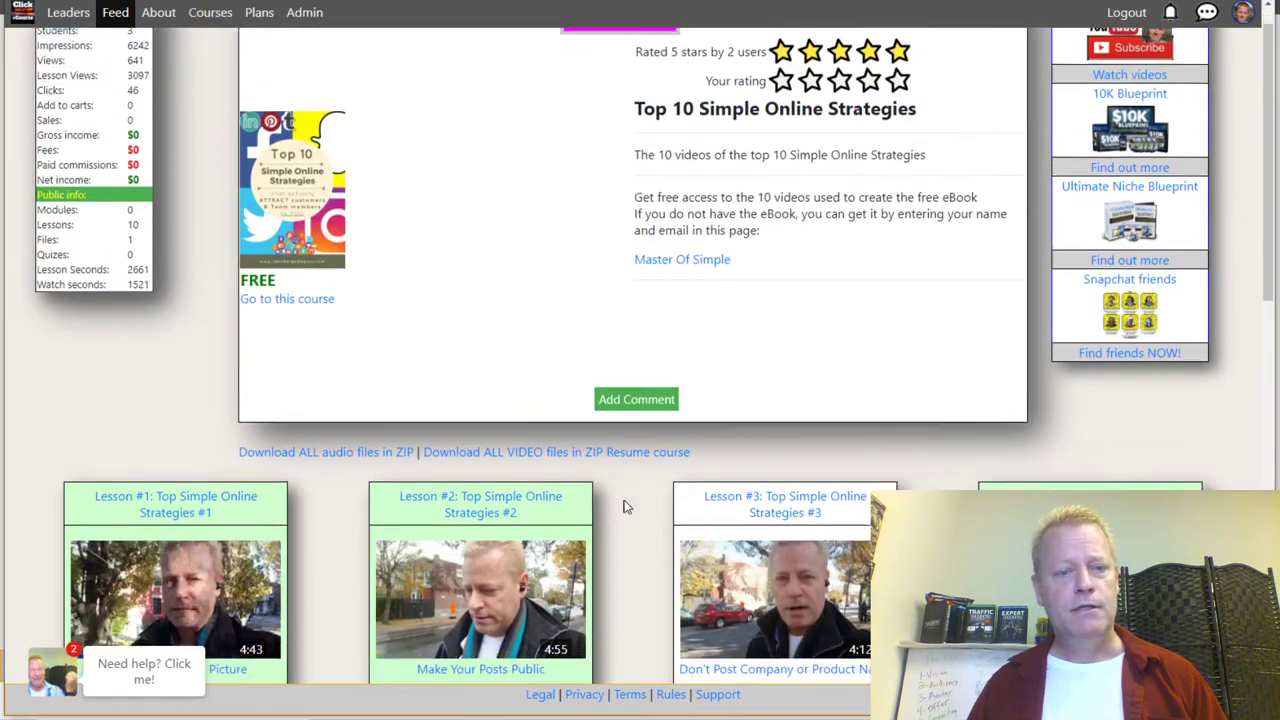
{"action": "scroll", "coordinate": [623, 507], "scroll_direction": "down", "scroll_amount": 3}
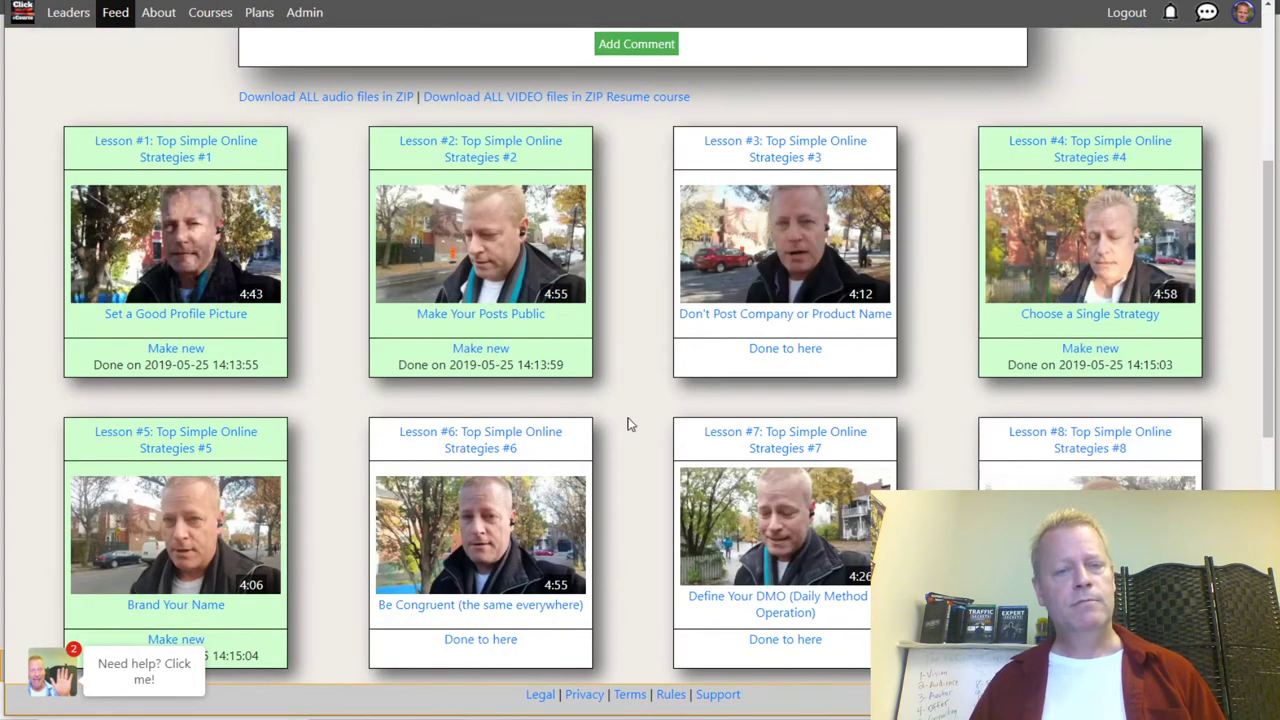
{"action": "scroll", "coordinate": [629, 424], "scroll_direction": "up", "scroll_amount": 4}
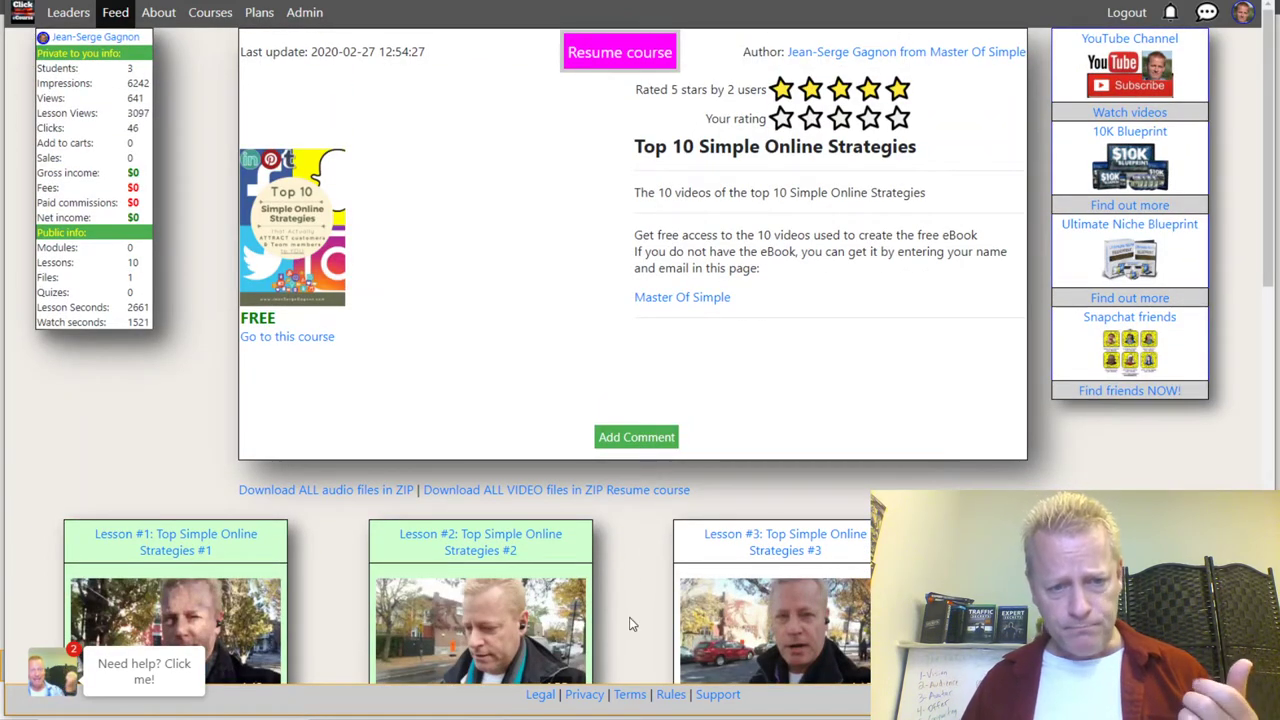
{"action": "scroll", "coordinate": [638, 590], "scroll_direction": "down", "scroll_amount": 1}
{"action": "scroll", "coordinate": [600, 400], "scroll_direction": "up", "scroll_amount": 1}
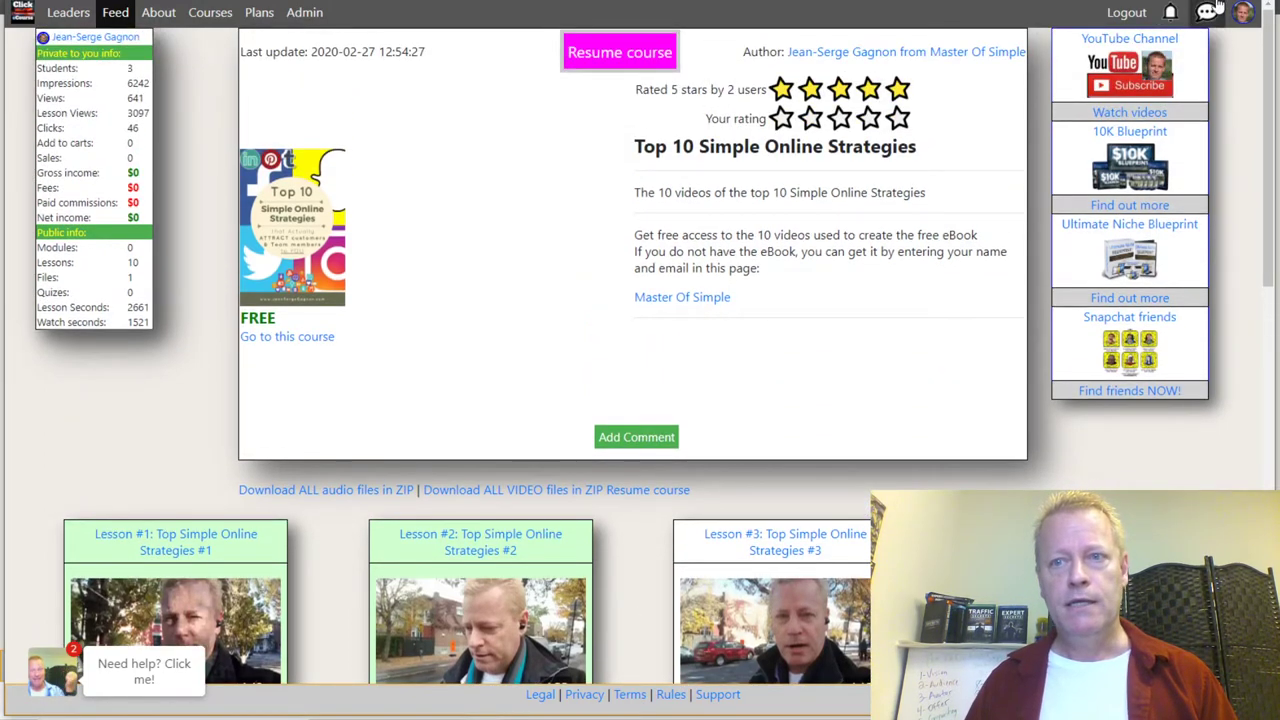
Load the Top 10 Simple Online Strategies course page from clickecourse.com in an incognito window.
{"action": "left_click", "coordinate": [1250, 2]}
{"action": "left_click", "coordinate": [1140, 43]}
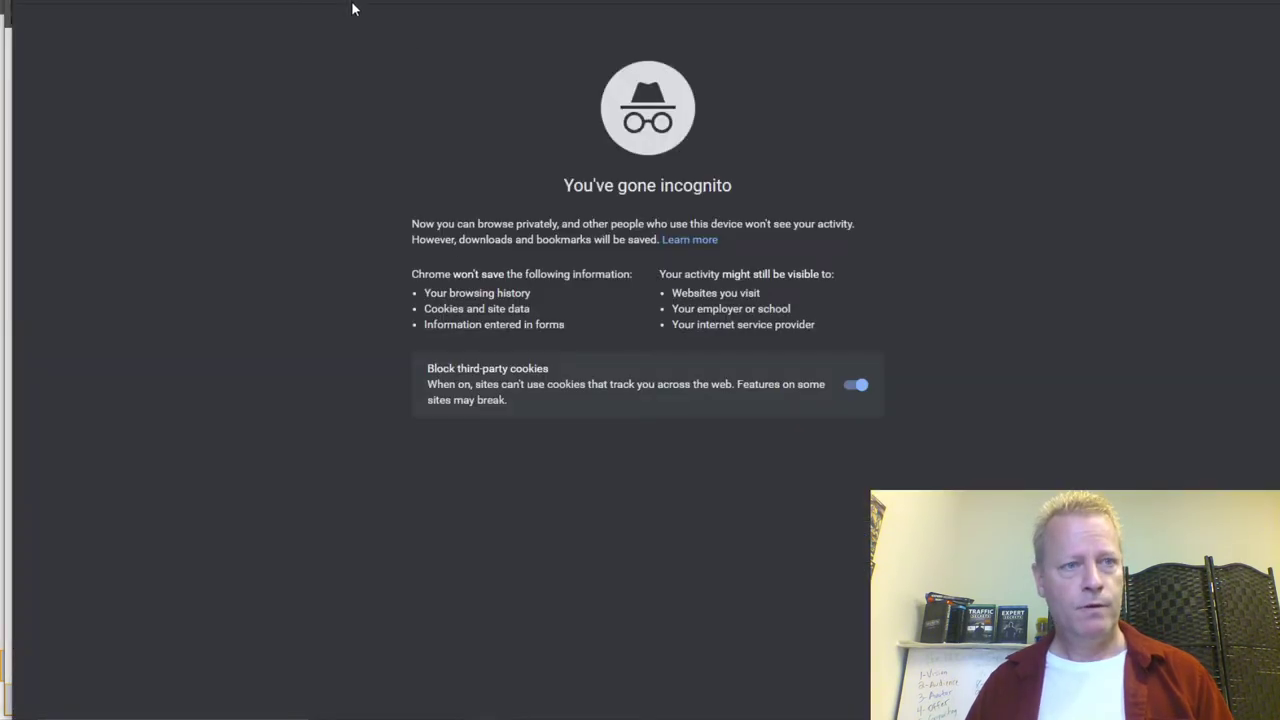
{"action": "type", "text": "https://www.clickecourse.com/course/top-10-simple-online-strategies/?"}
{"action": "key", "text": "Return"}
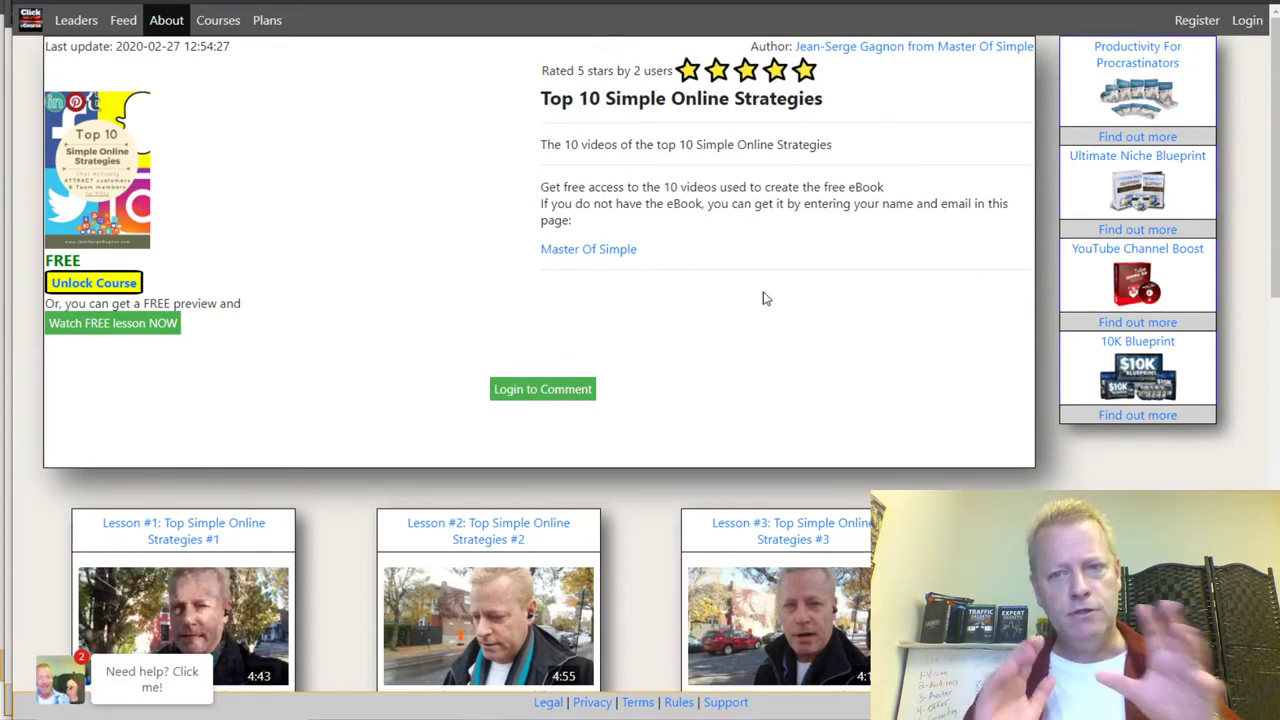
Examine the logged-out visitor's view of the course, including the unlock option and the free lessons.
{"action": "scroll", "coordinate": [770, 296], "scroll_direction": "down", "scroll_amount": 5}
{"action": "scroll", "coordinate": [849, 331], "scroll_direction": "up", "scroll_amount": 5}
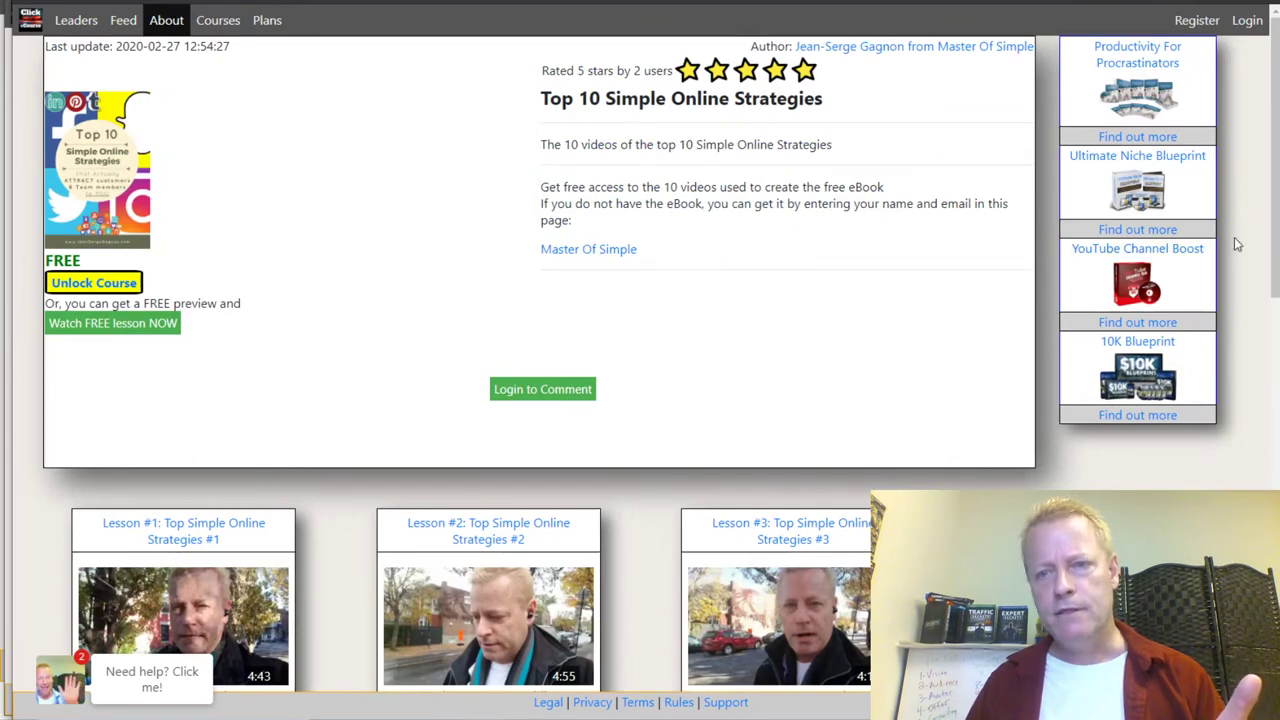
{"action": "scroll", "coordinate": [683, 446], "scroll_direction": "down", "scroll_amount": 8}
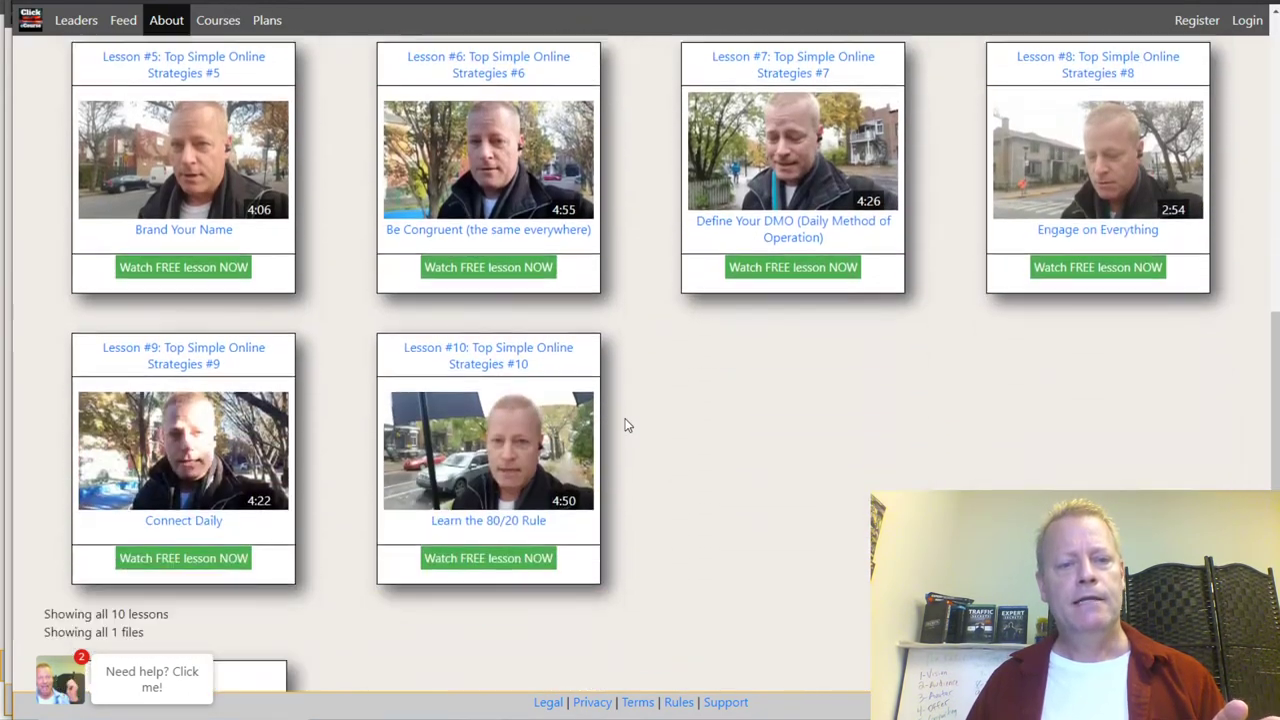
{"action": "scroll", "coordinate": [625, 424], "scroll_direction": "down", "scroll_amount": 2}
{"action": "scroll", "coordinate": [500, 400], "scroll_direction": "up", "scroll_amount": 5}
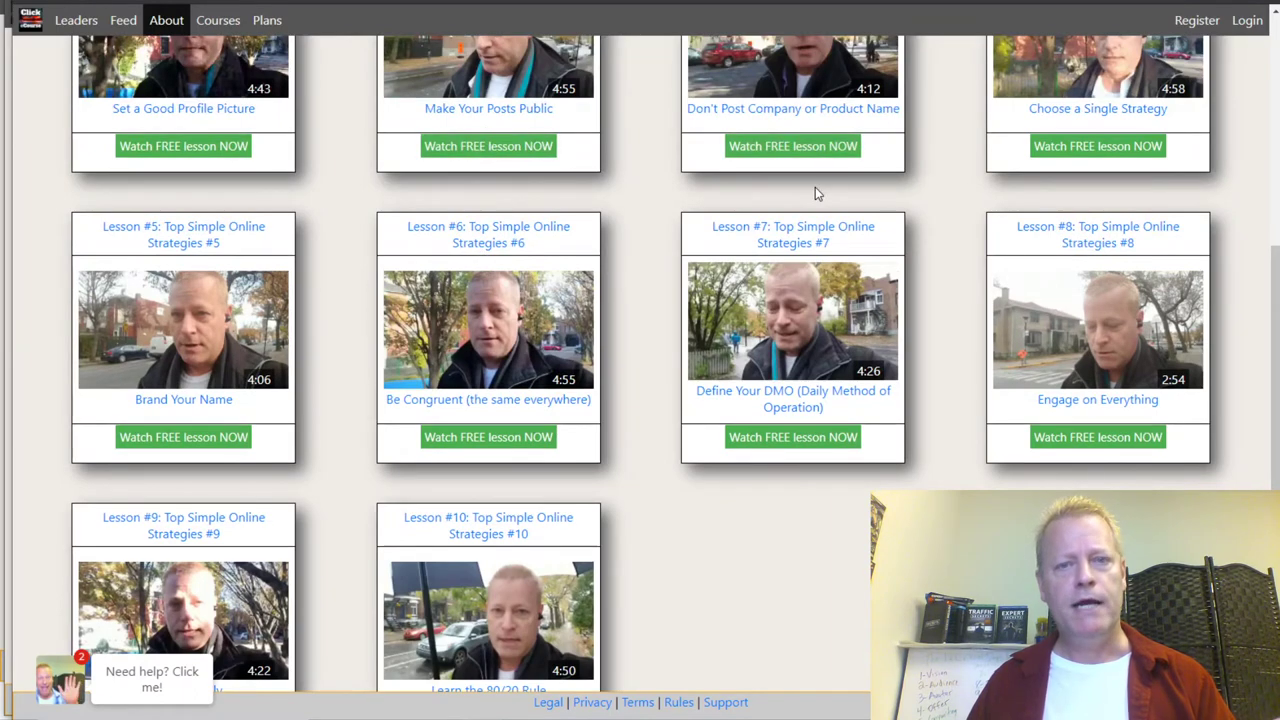
Review the course's price, description, unlock option and free lesson cards as a logged-out visitor.
{"action": "scroll", "coordinate": [815, 190], "scroll_direction": "up", "scroll_amount": 4}
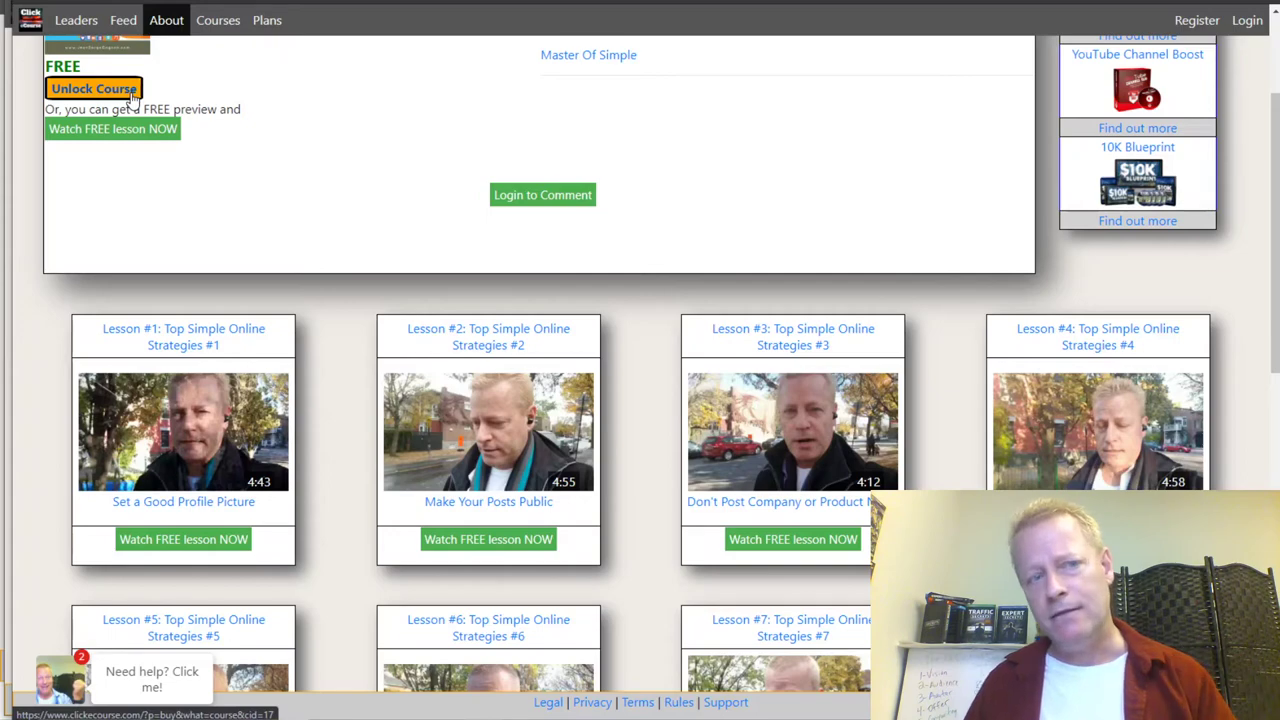
{"action": "scroll", "coordinate": [90, 275], "scroll_direction": "up", "scroll_amount": 2}
{"action": "double_click", "coordinate": [67, 260]}
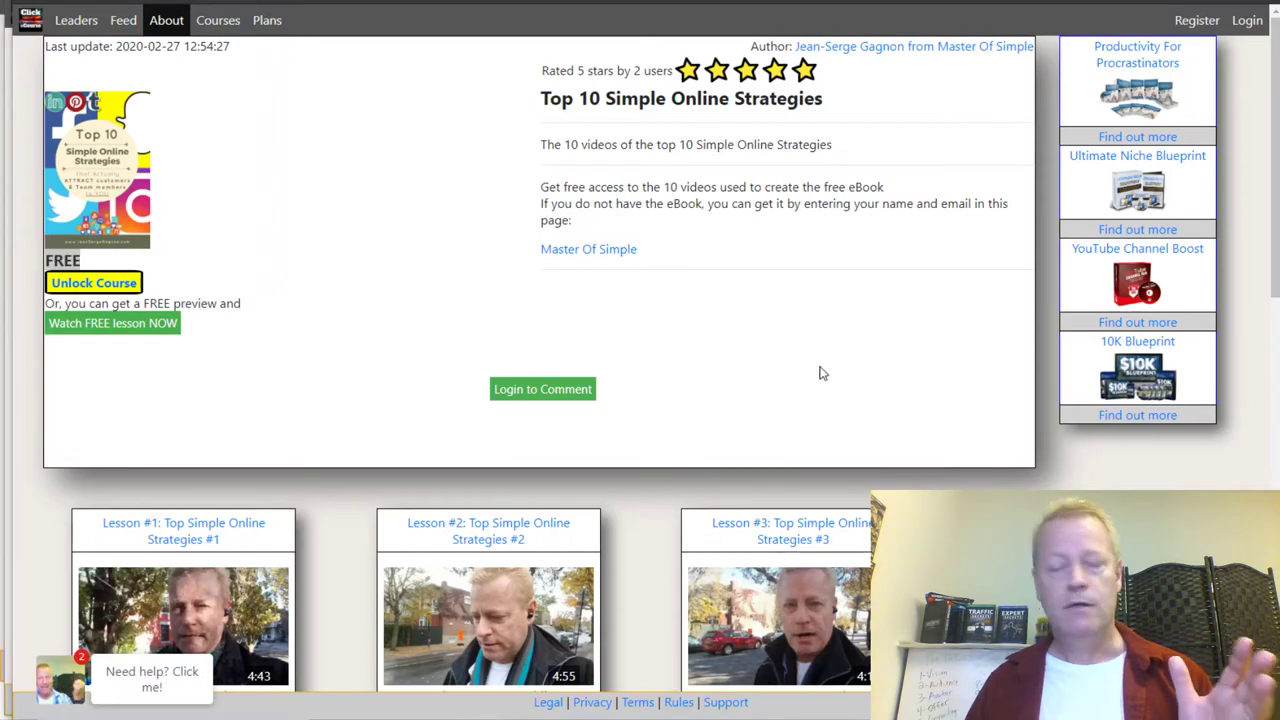
{"action": "scroll", "coordinate": [641, 372], "scroll_direction": "down", "scroll_amount": 4}
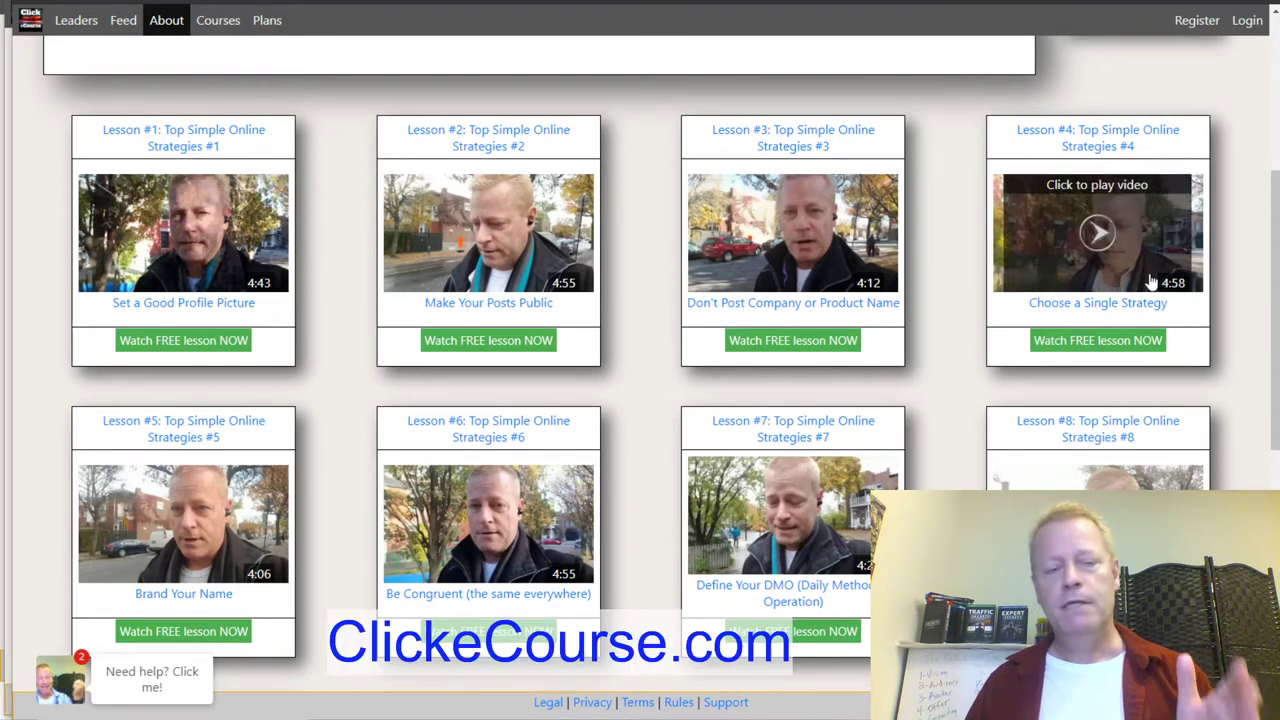
{"action": "scroll", "coordinate": [637, 329], "scroll_direction": "up", "scroll_amount": 4}
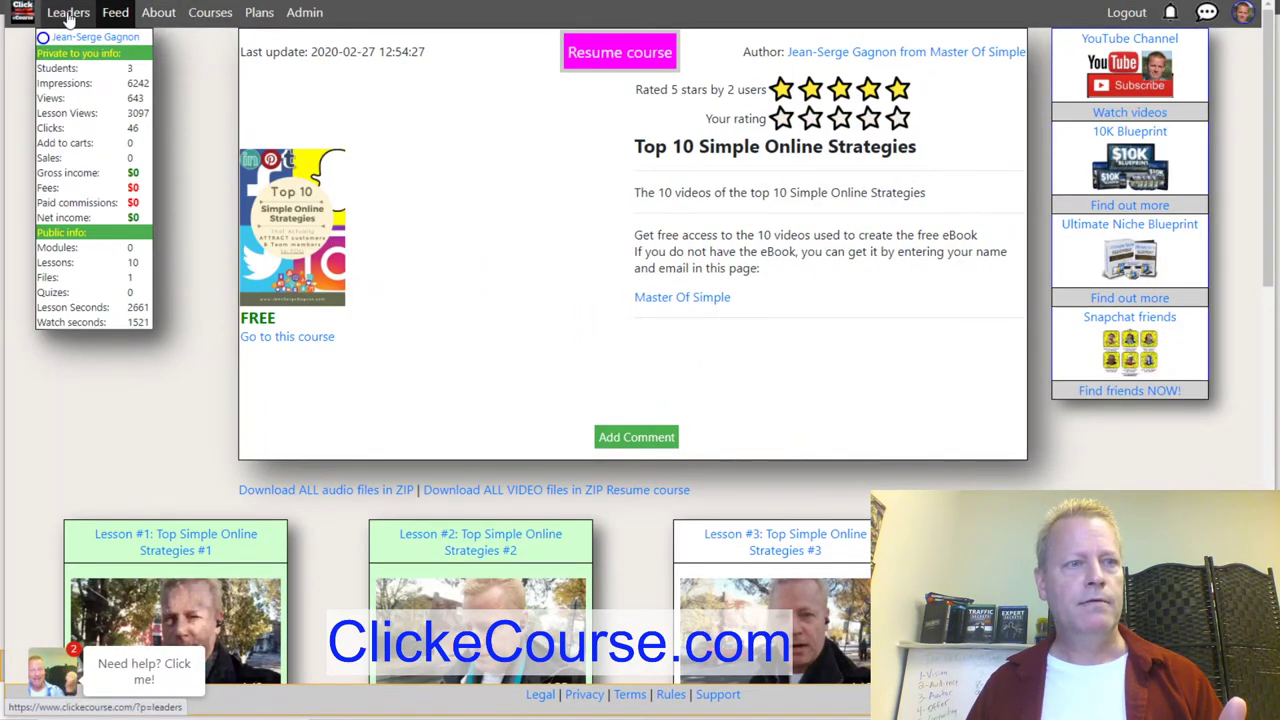
View Click eCourse's About page, and reload the Top 10 Simple Online Strategies course page in a new incognito window.
{"action": "left_click", "coordinate": [155, 12]}
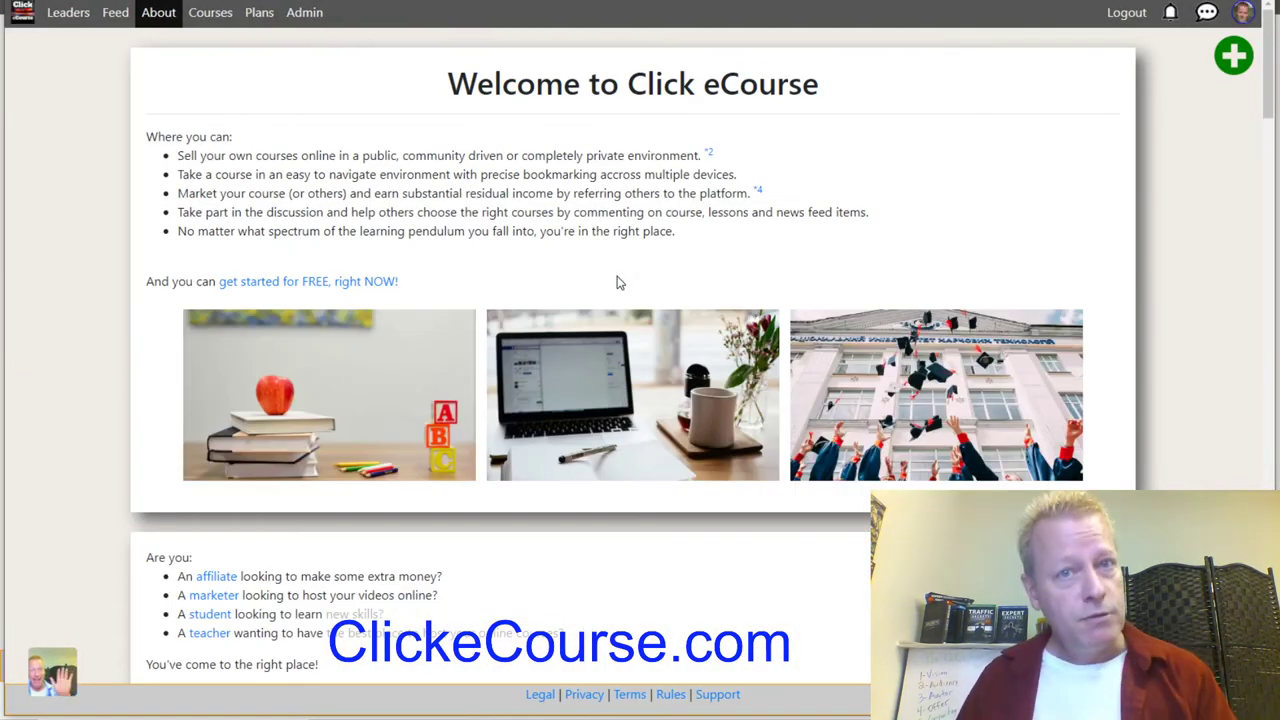
{"action": "key", "text": "alt+f"}
{"action": "left_click", "coordinate": [1146, 47]}
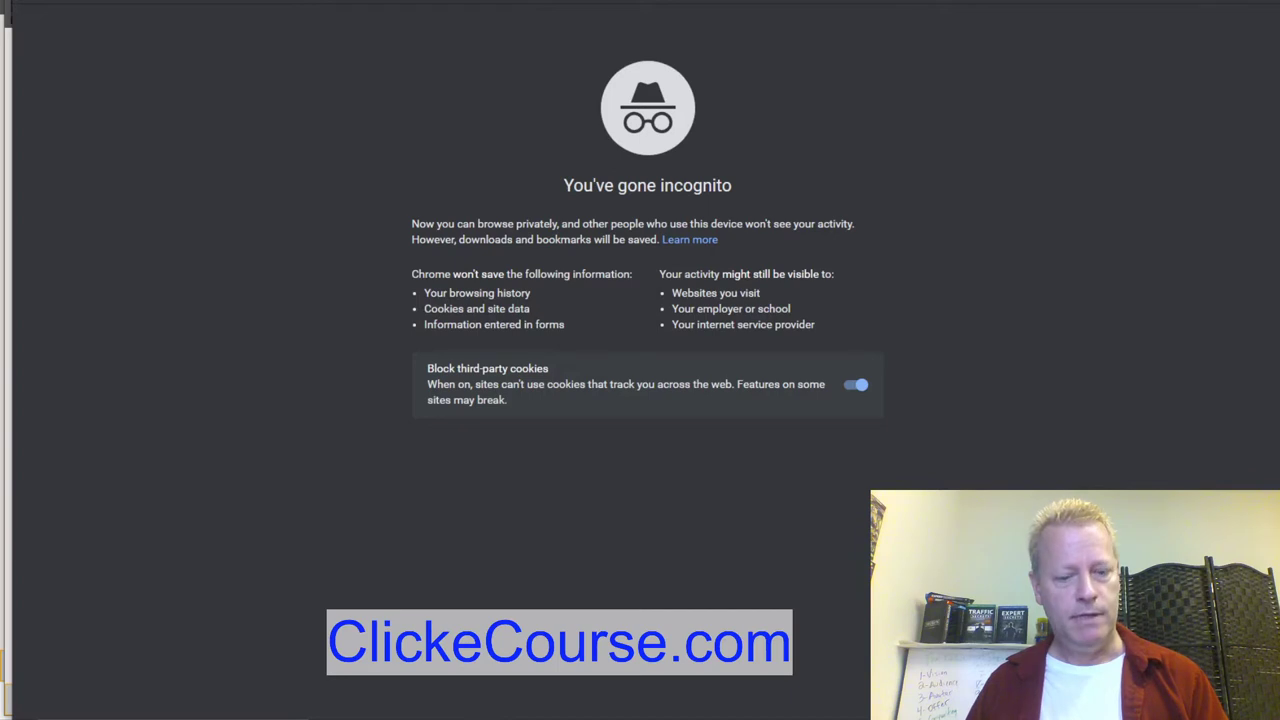
{"action": "key", "text": "ctrl+v"}
{"action": "key", "text": "Return"}
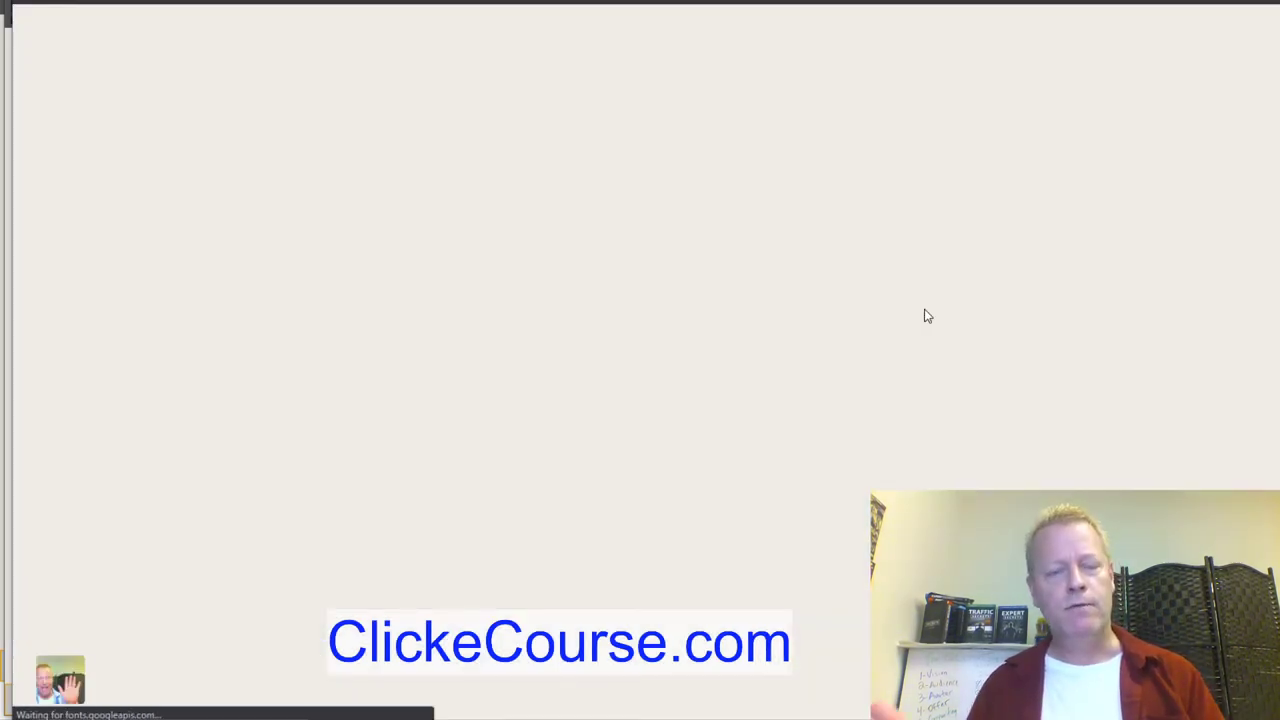
Open free lesson #1 as a logged-out visitor, play its video past the intro, mute it and pause it.
{"action": "scroll", "coordinate": [800, 383], "scroll_direction": "down", "scroll_amount": 4}
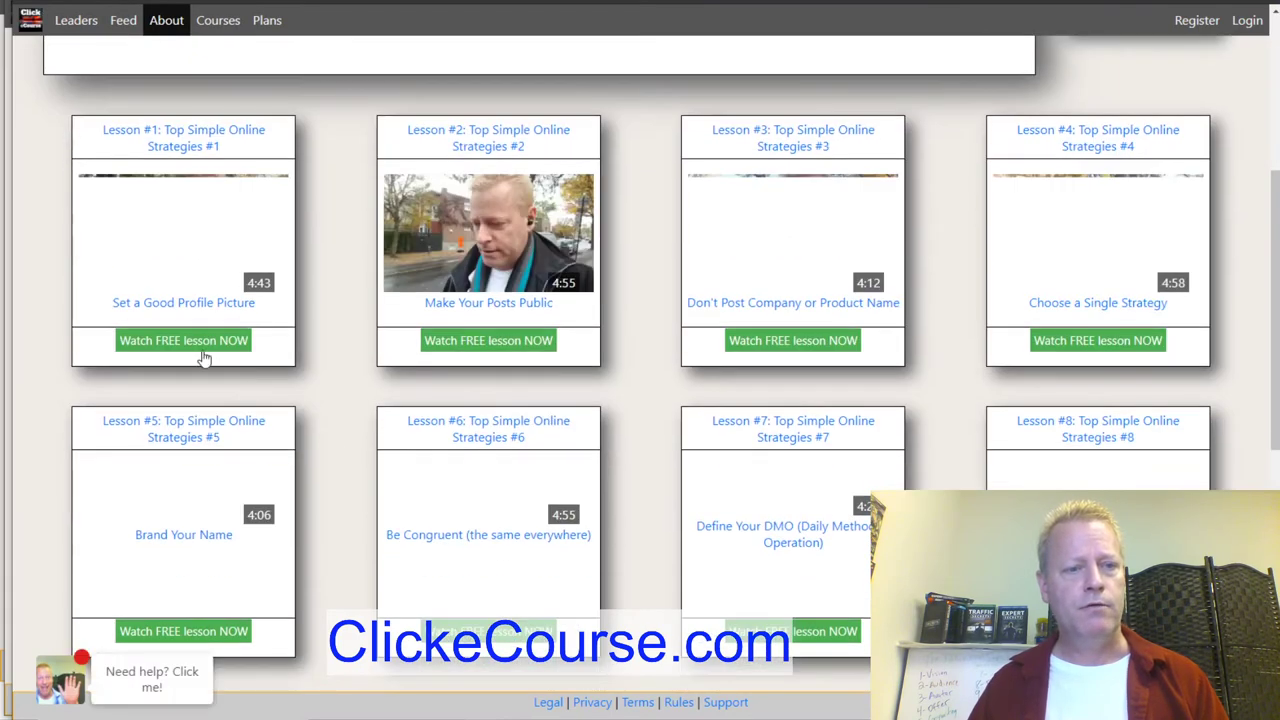
{"action": "left_click", "coordinate": [196, 345]}
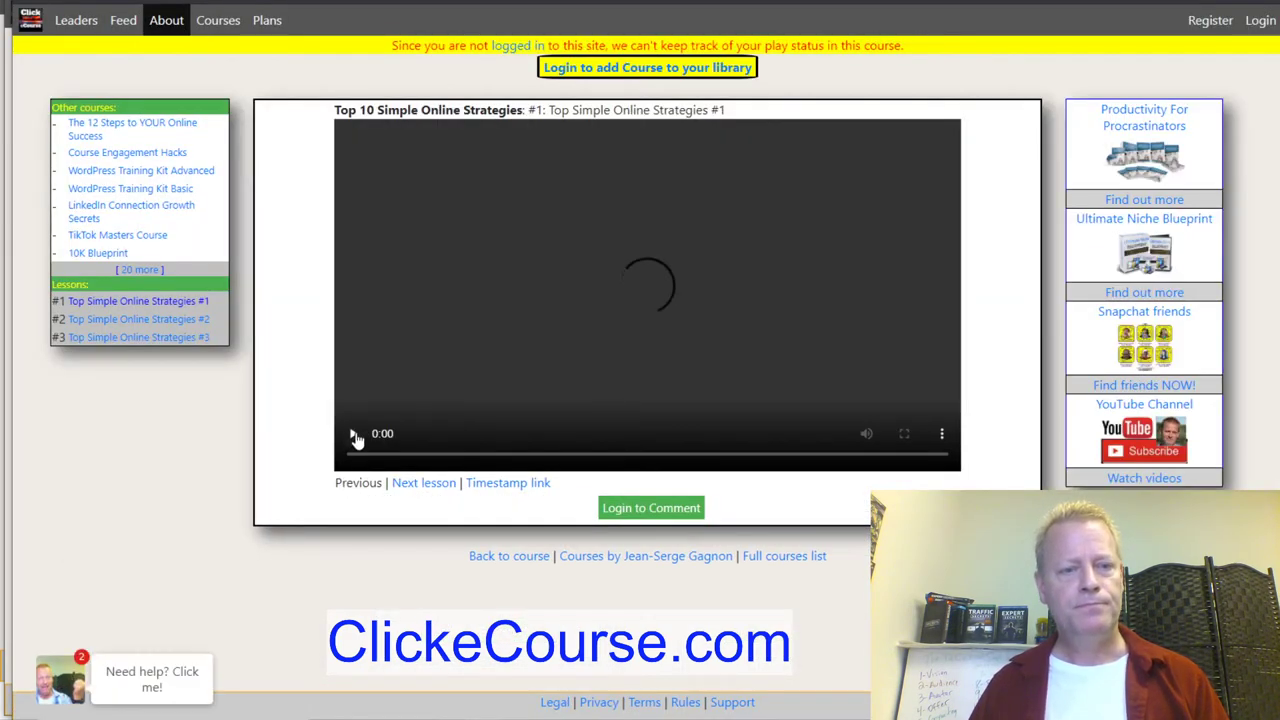
{"action": "left_click", "coordinate": [354, 436]}
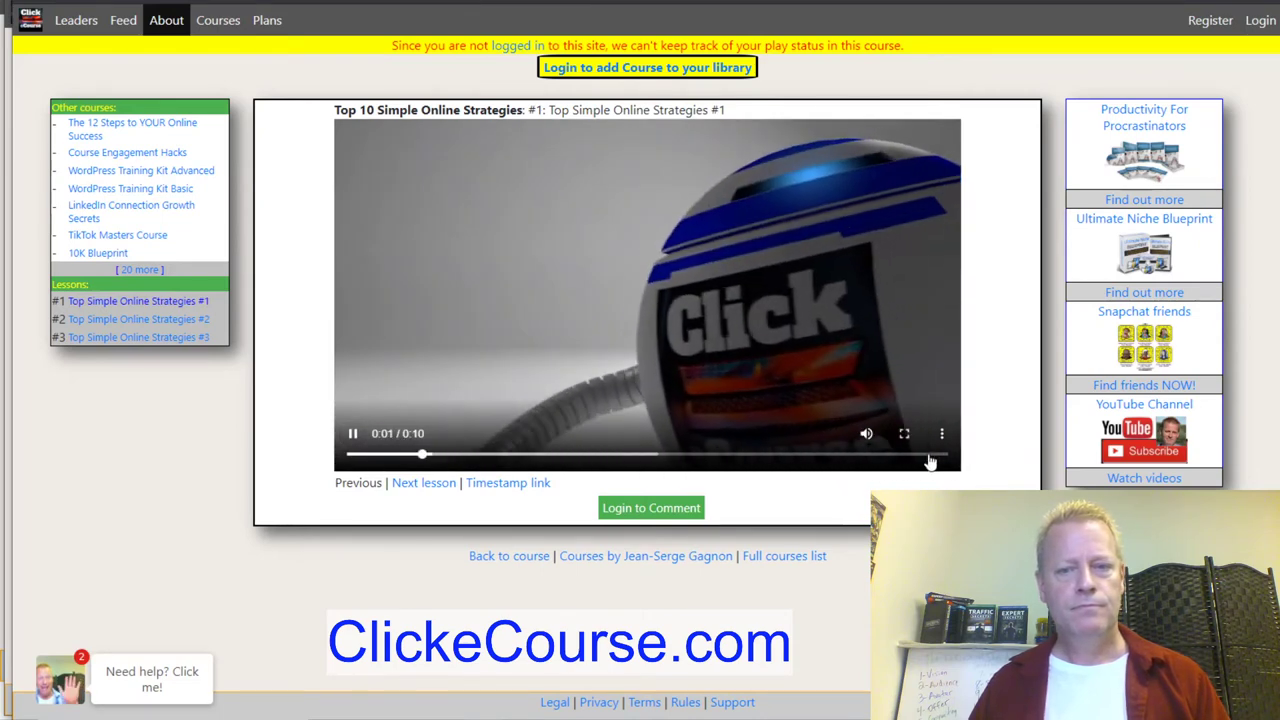
{"action": "left_click", "coordinate": [928, 455]}
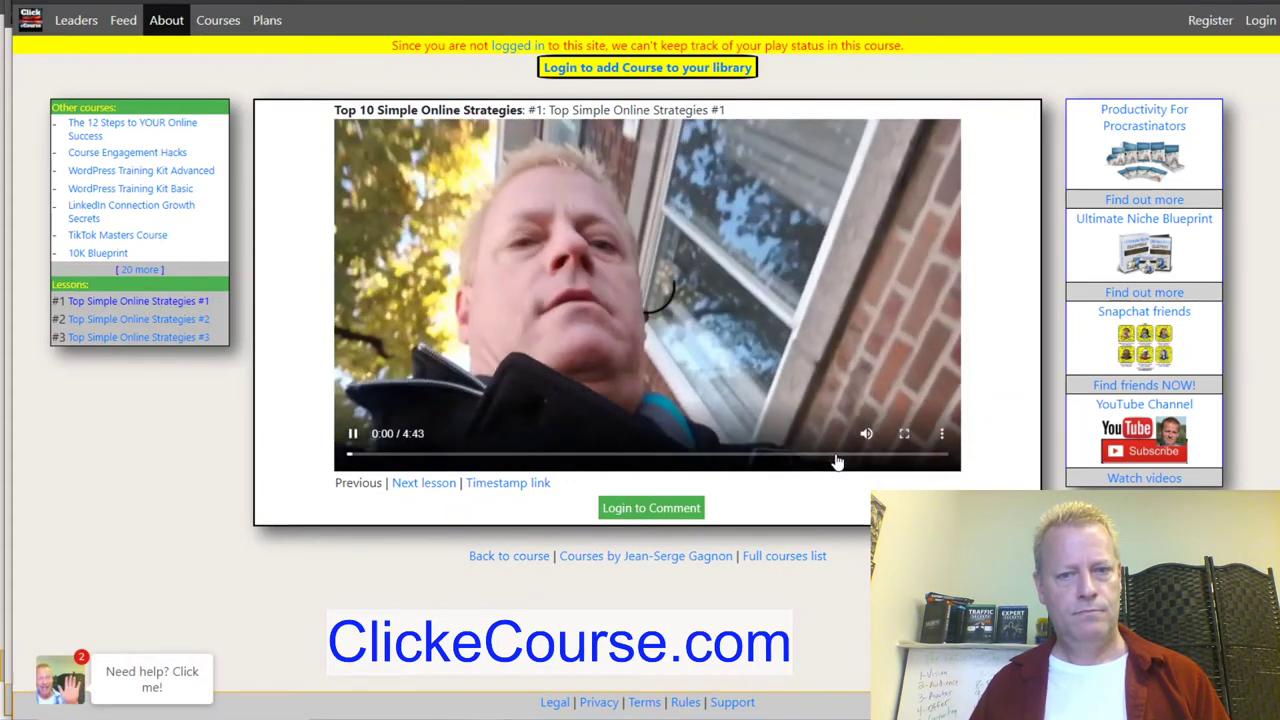
{"action": "left_click", "coordinate": [866, 433]}
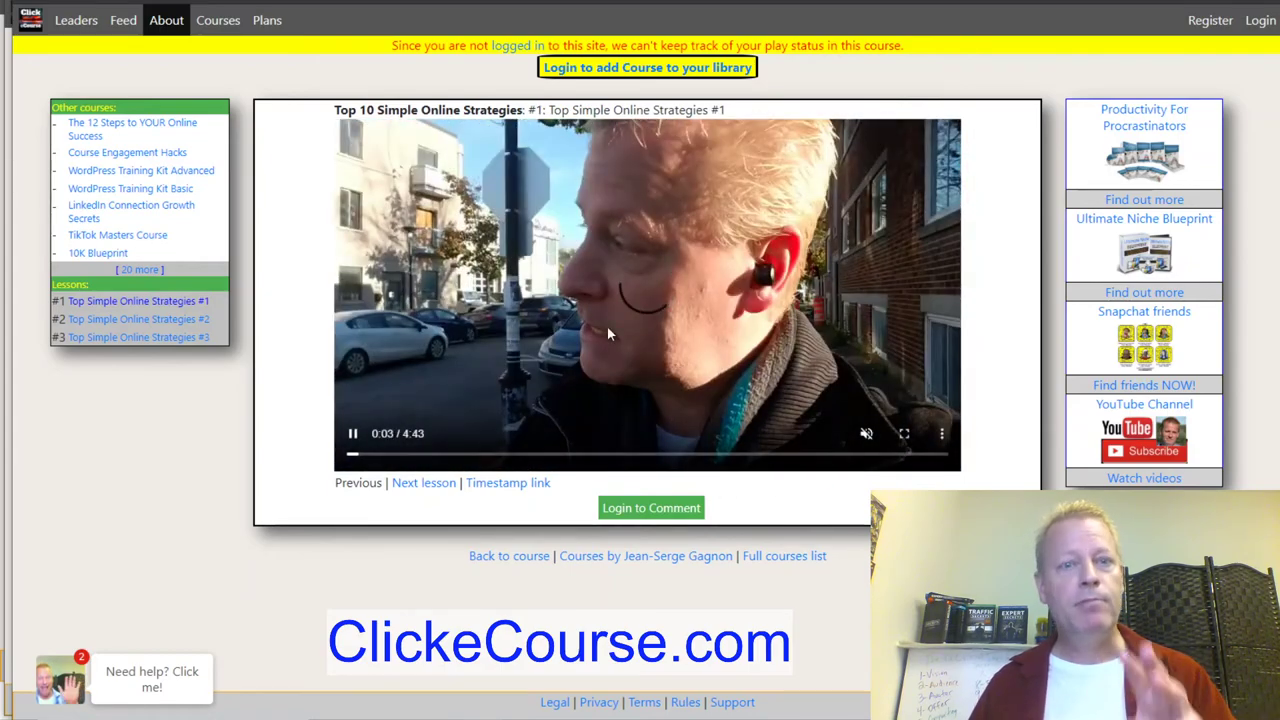
{"action": "left_click", "coordinate": [352, 436]}
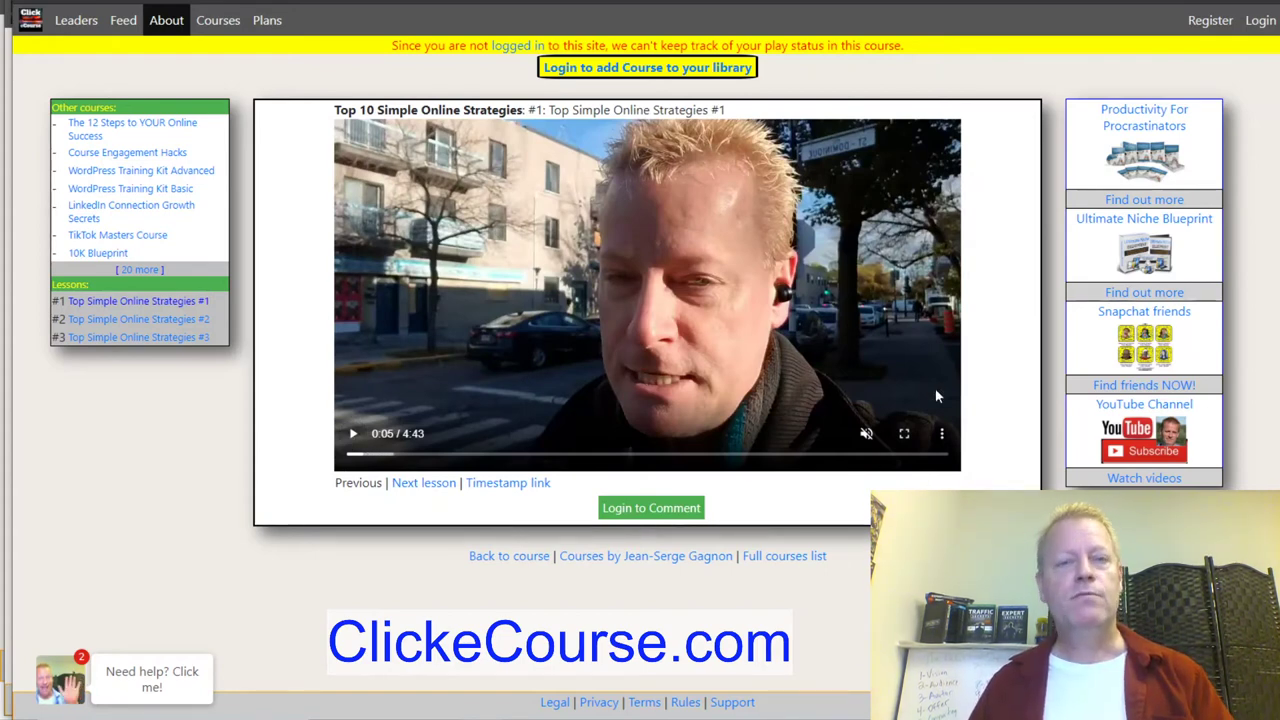
Open the account registration form, examine its email and password fields, and close it without registering.
{"action": "left_click", "coordinate": [1211, 21]}
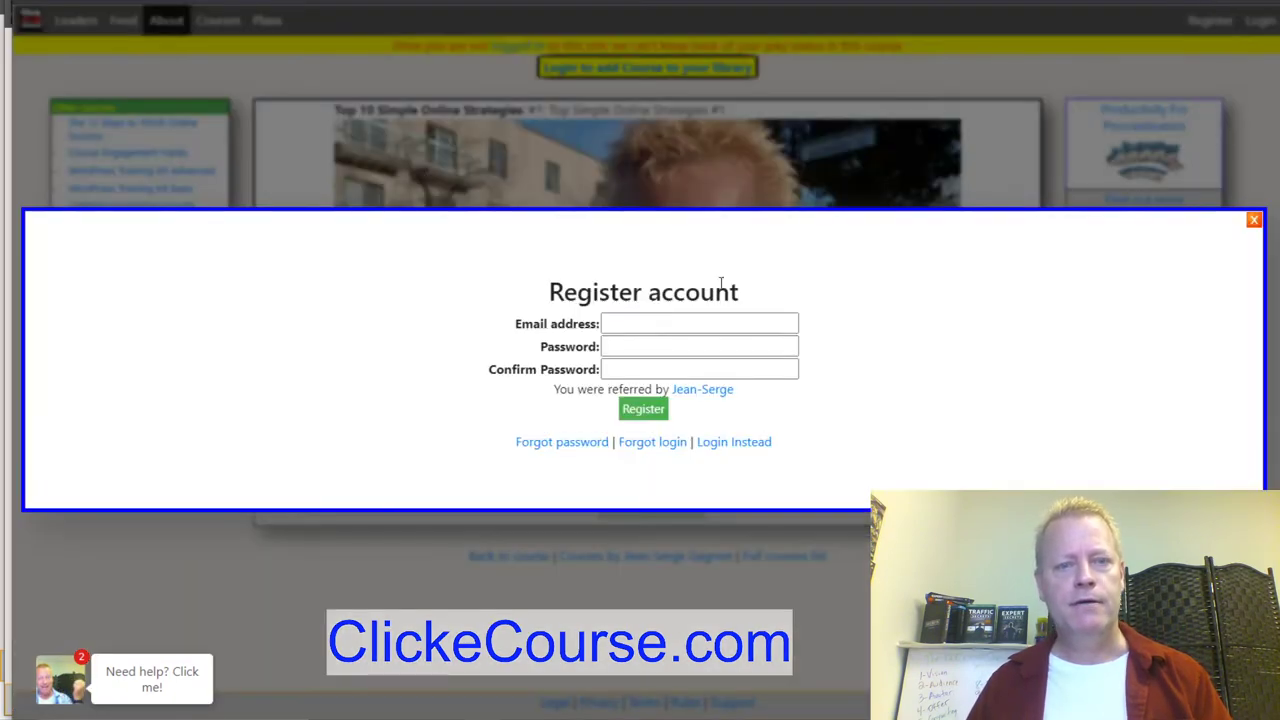
{"action": "left_click", "coordinate": [672, 327]}
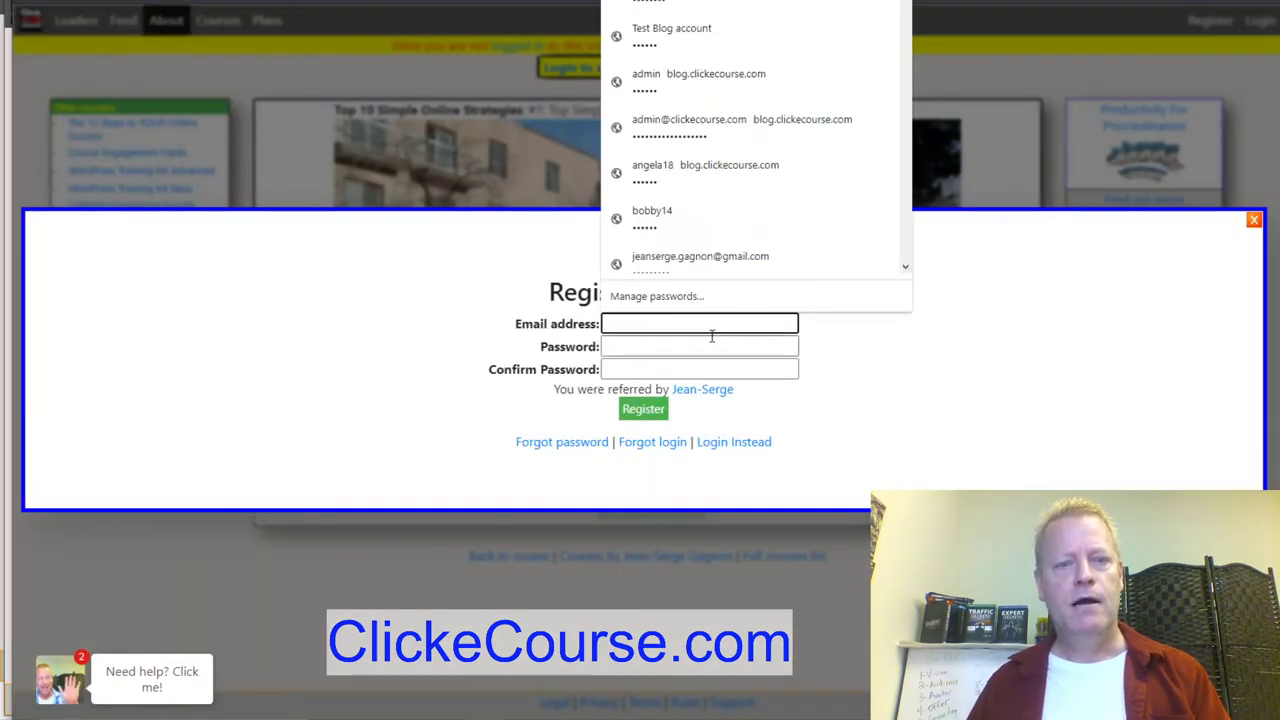
{"action": "left_click", "coordinate": [885, 385]}
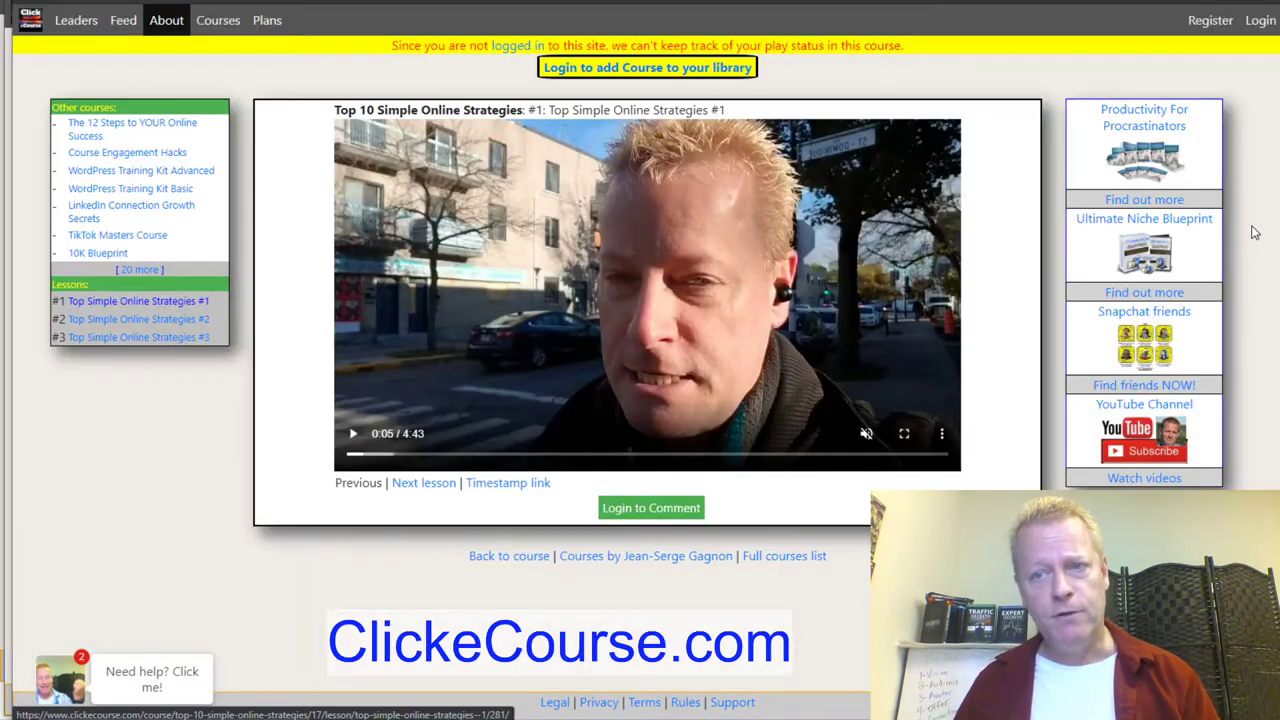
{"action": "left_click", "coordinate": [1253, 222]}
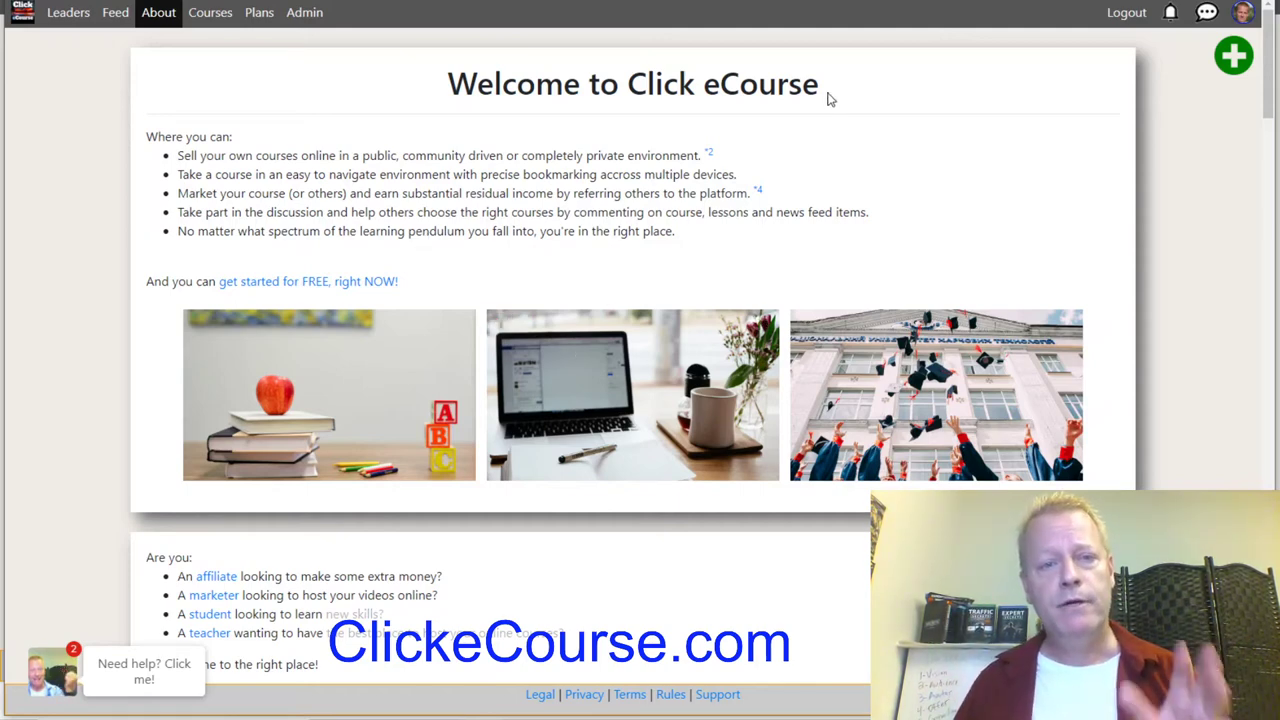
Create a new course from the logged-in About page and title it "Test course".
{"action": "left_click", "coordinate": [1238, 63]}
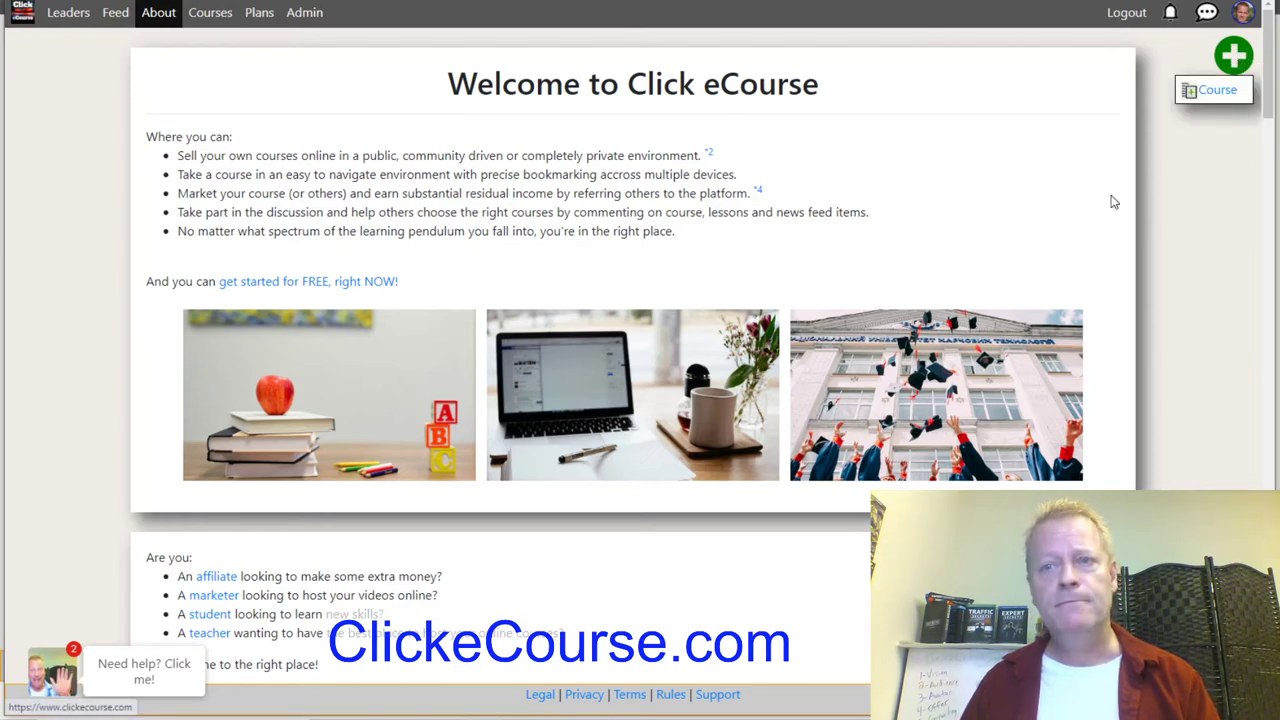
{"action": "left_click", "coordinate": [1217, 92]}
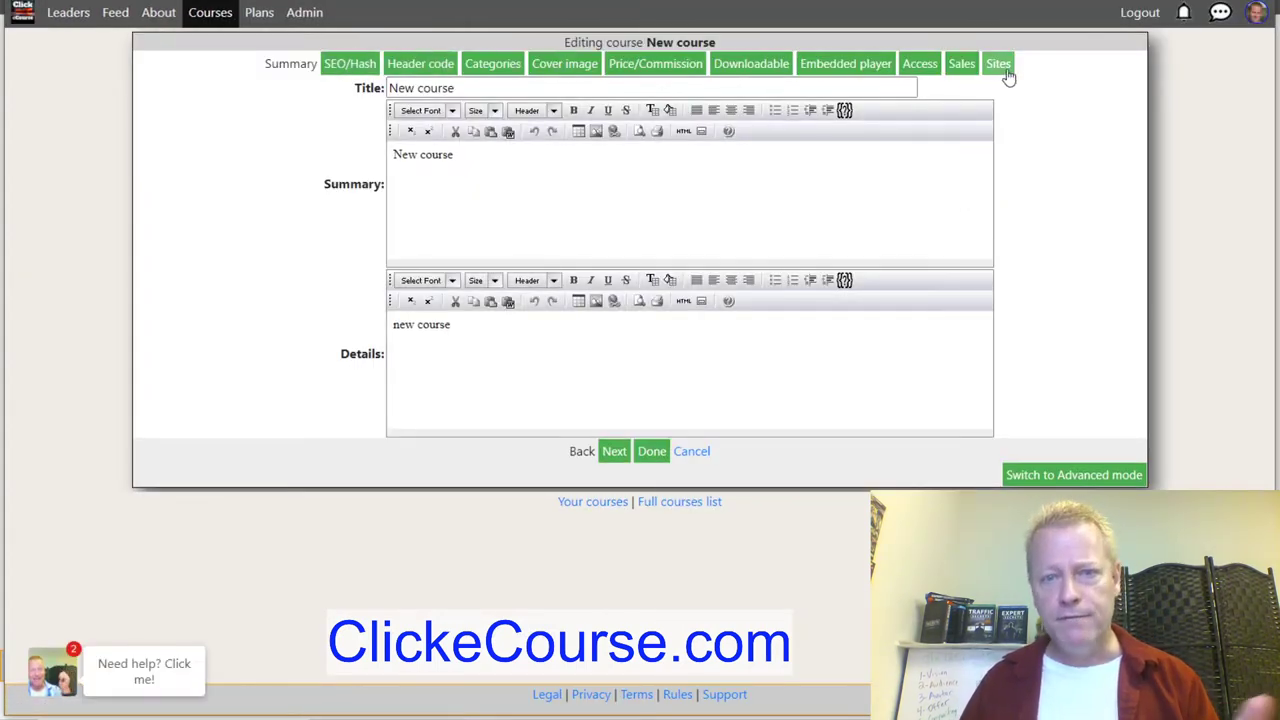
{"action": "left_click_drag", "start_coordinate": [465, 88], "coordinate": [303, 95]}
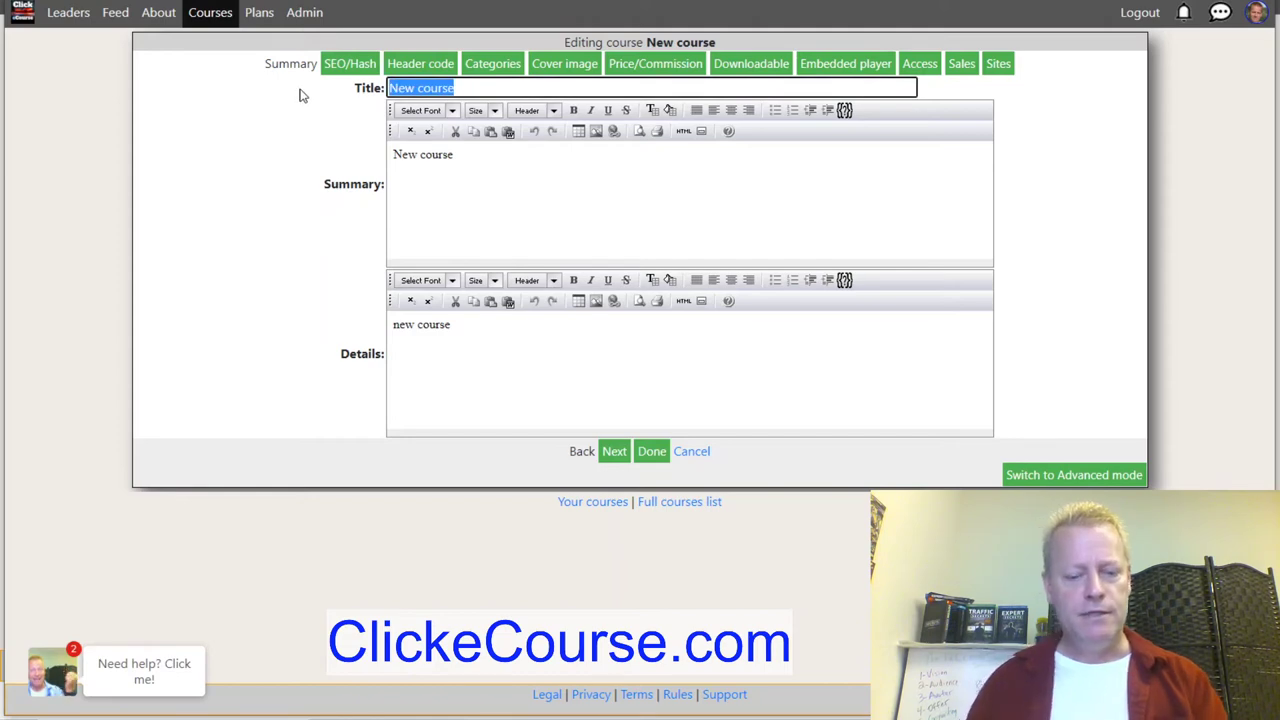
{"action": "type", "text": "Test course"}
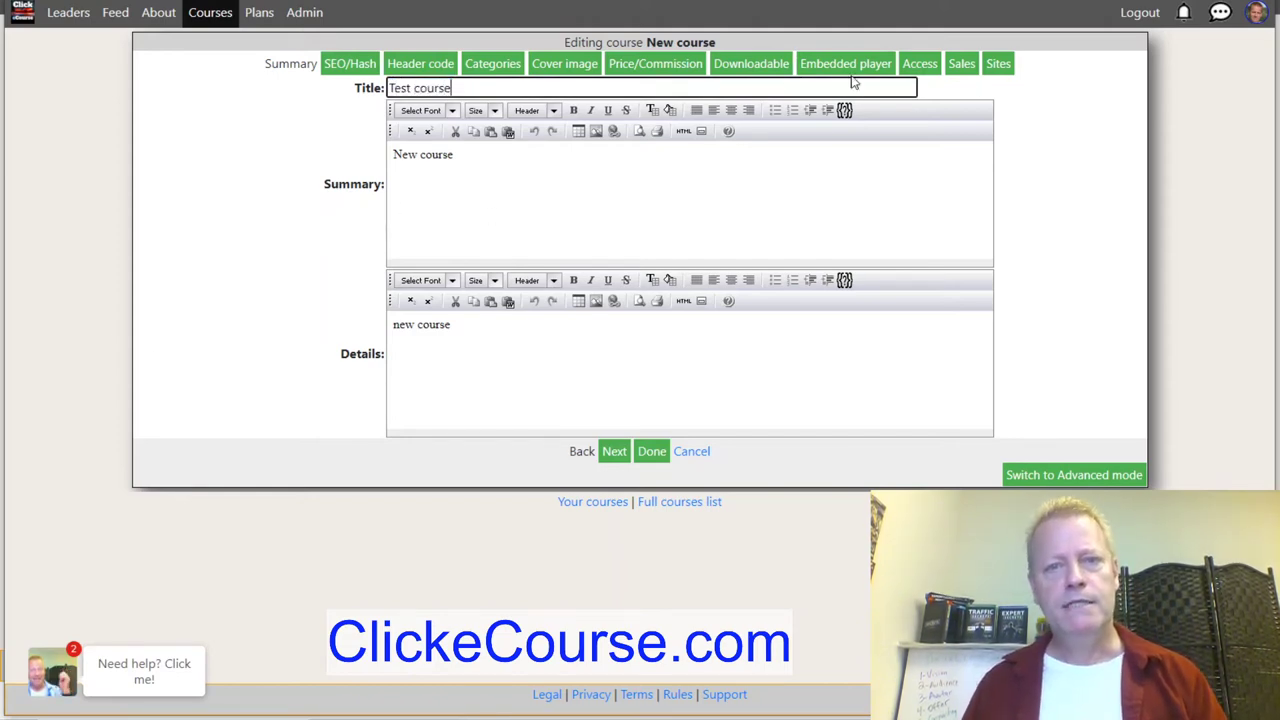
Set I CRACKED THE CODE.v2-1280x628.png as the course's cover image, save the course and point out its price.
{"action": "left_click", "coordinate": [558, 75]}
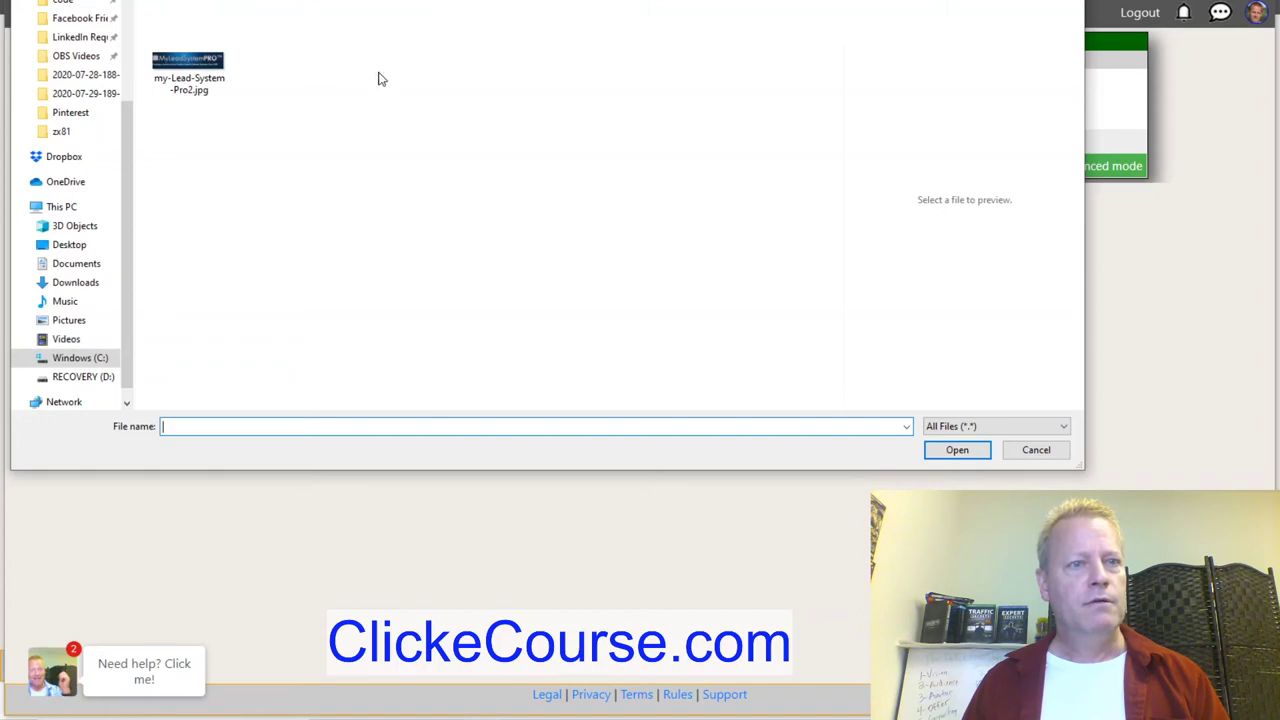
{"action": "left_click", "coordinate": [730, 220]}
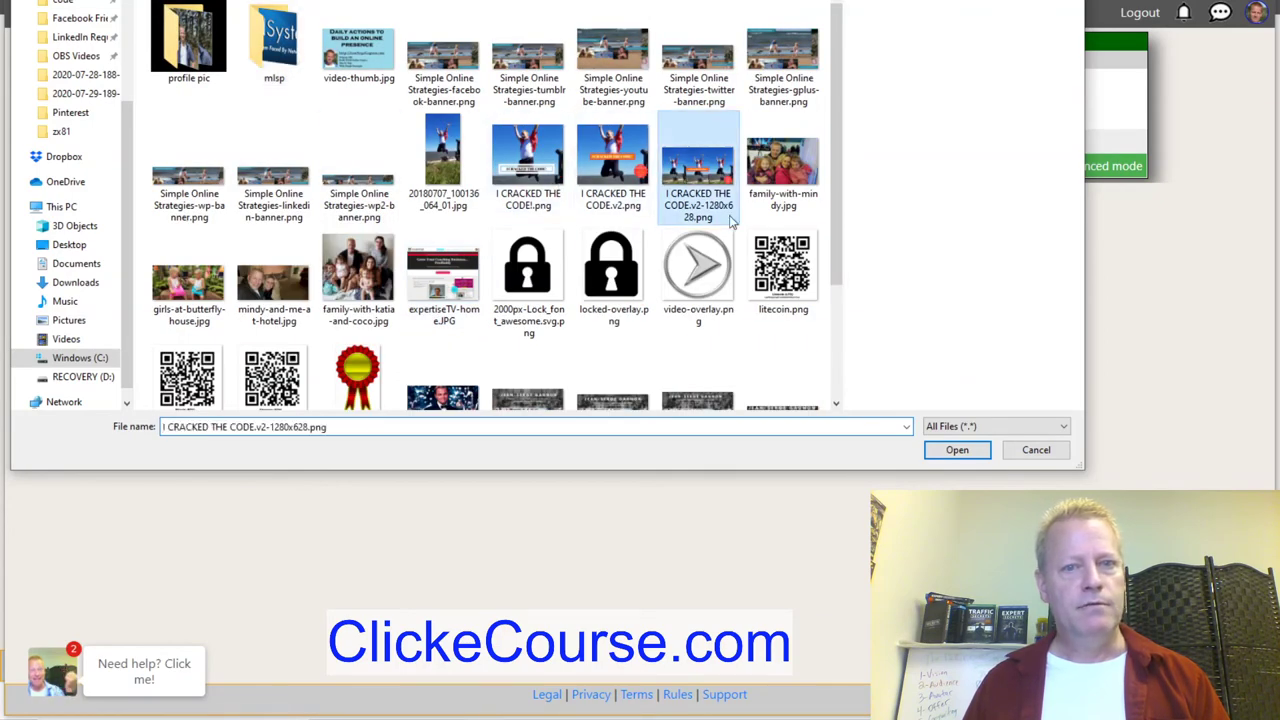
{"action": "left_click", "coordinate": [964, 451]}
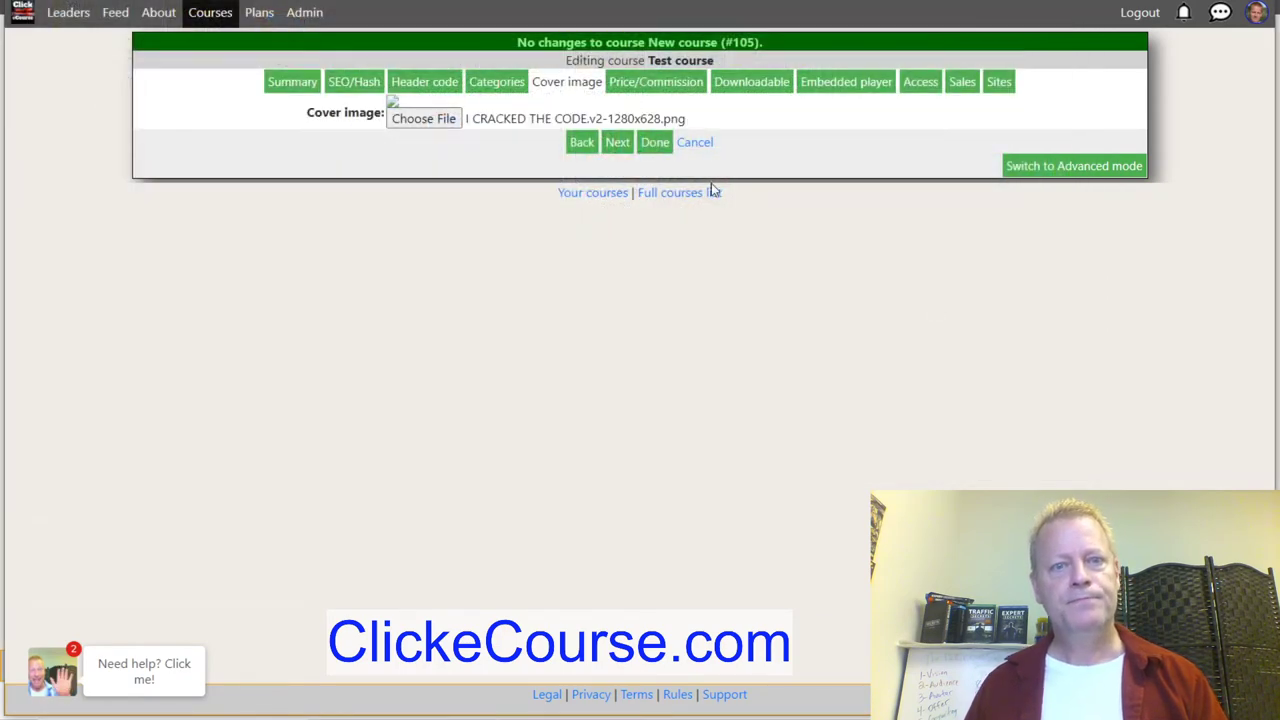
{"action": "left_click", "coordinate": [652, 143]}
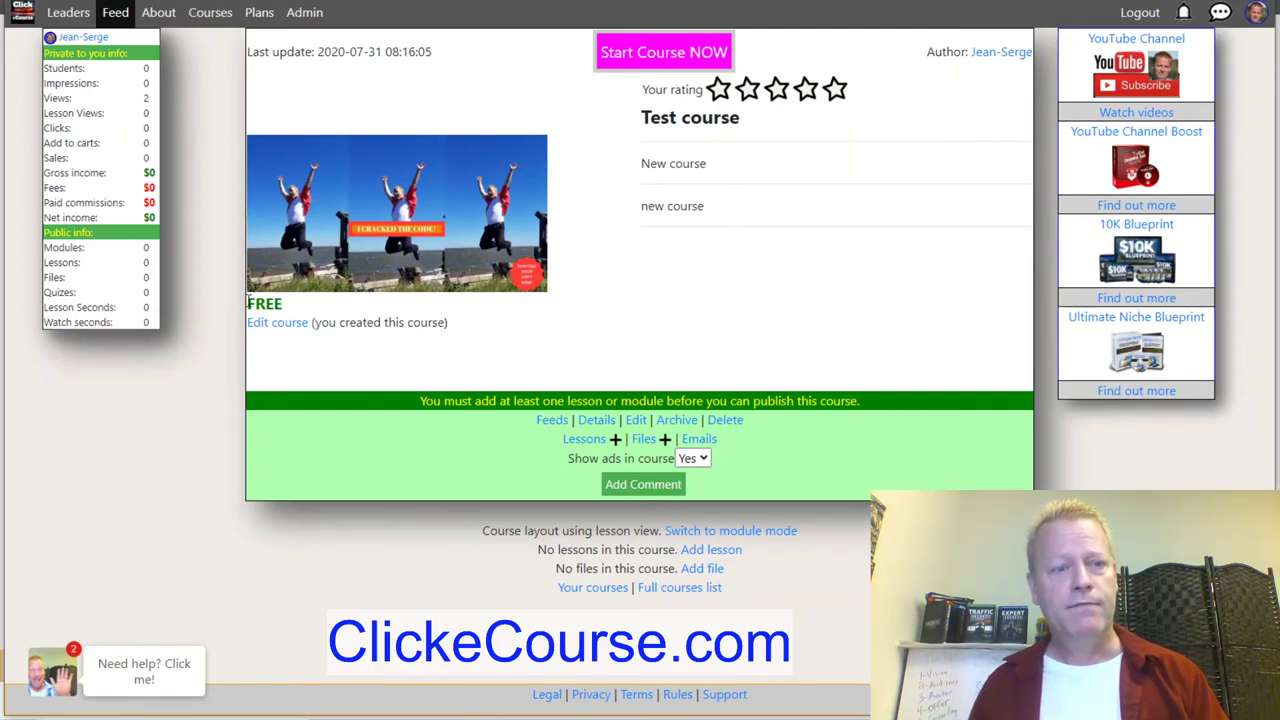
{"action": "double_click", "coordinate": [252, 303]}
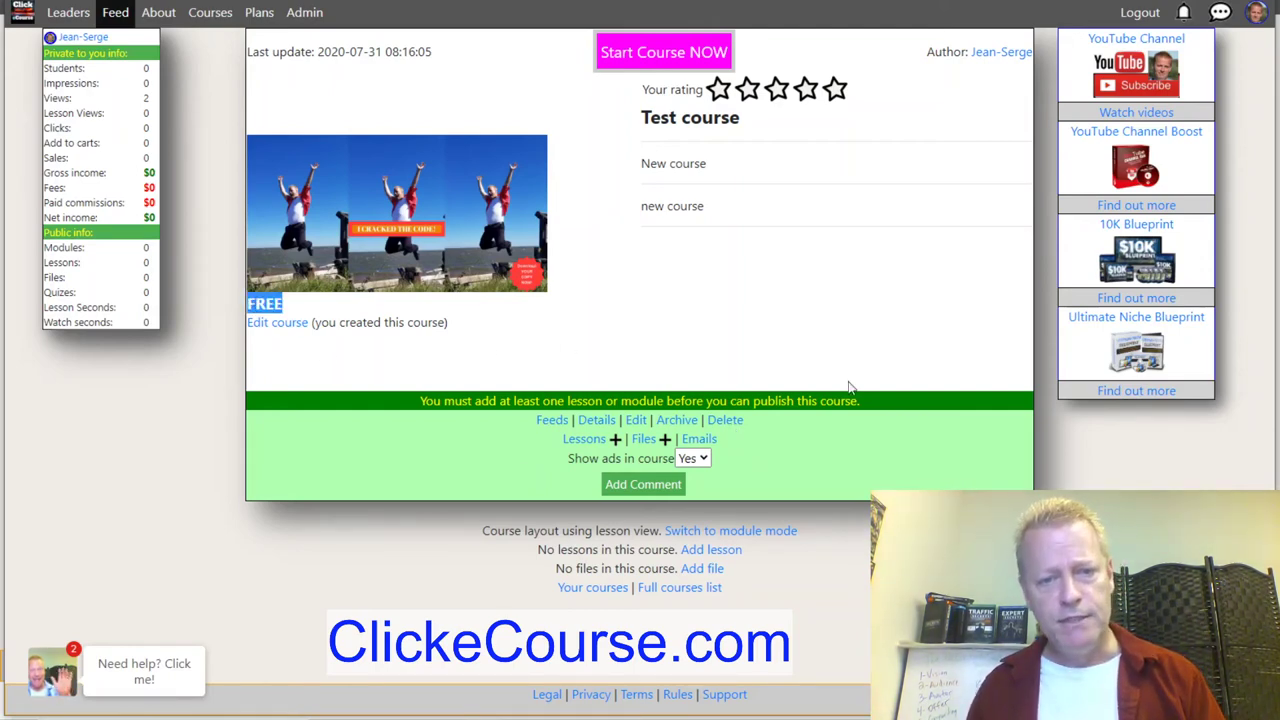
Add a new lesson to Test course, look through its form, and set its first status to Published.
{"action": "left_click", "coordinate": [615, 441]}
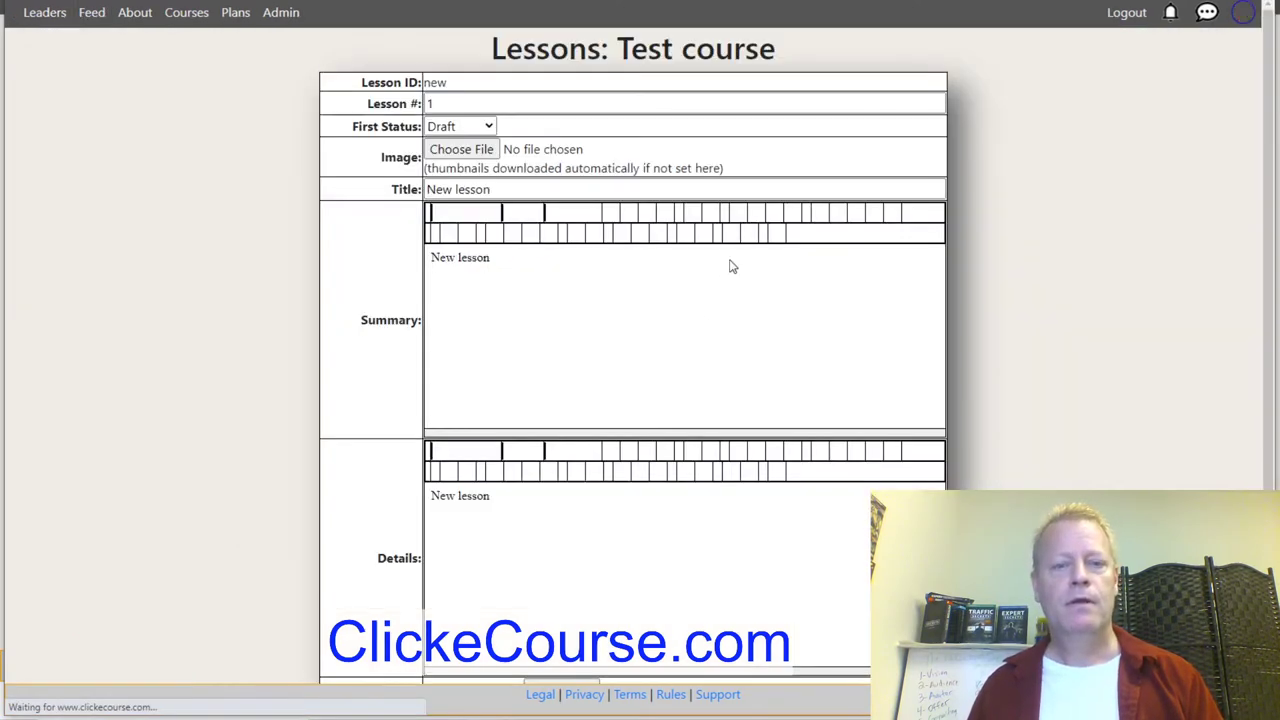
{"action": "scroll", "coordinate": [634, 306], "scroll_direction": "down", "scroll_amount": 3}
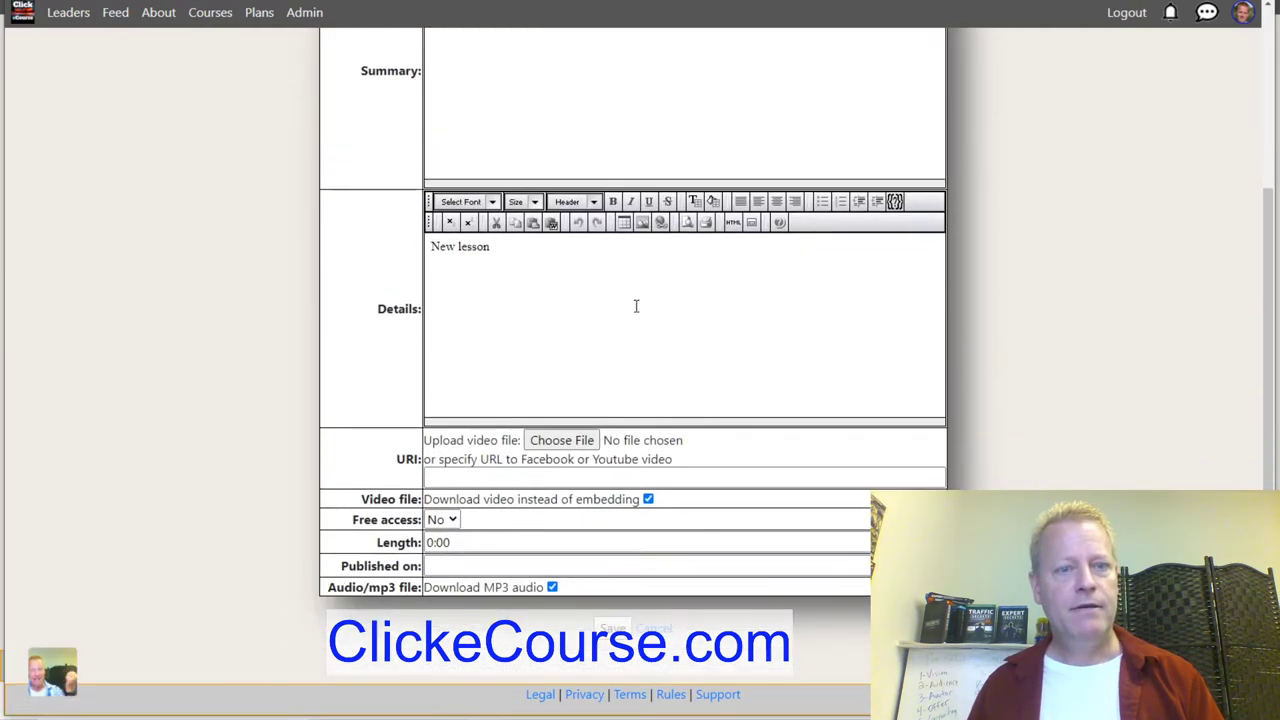
{"action": "scroll", "coordinate": [634, 306], "scroll_direction": "up", "scroll_amount": 3}
{"action": "scroll", "coordinate": [635, 306], "scroll_direction": "down", "scroll_amount": 1}
{"action": "scroll", "coordinate": [635, 306], "scroll_direction": "up", "scroll_amount": 1}
{"action": "left_click", "coordinate": [470, 126]}
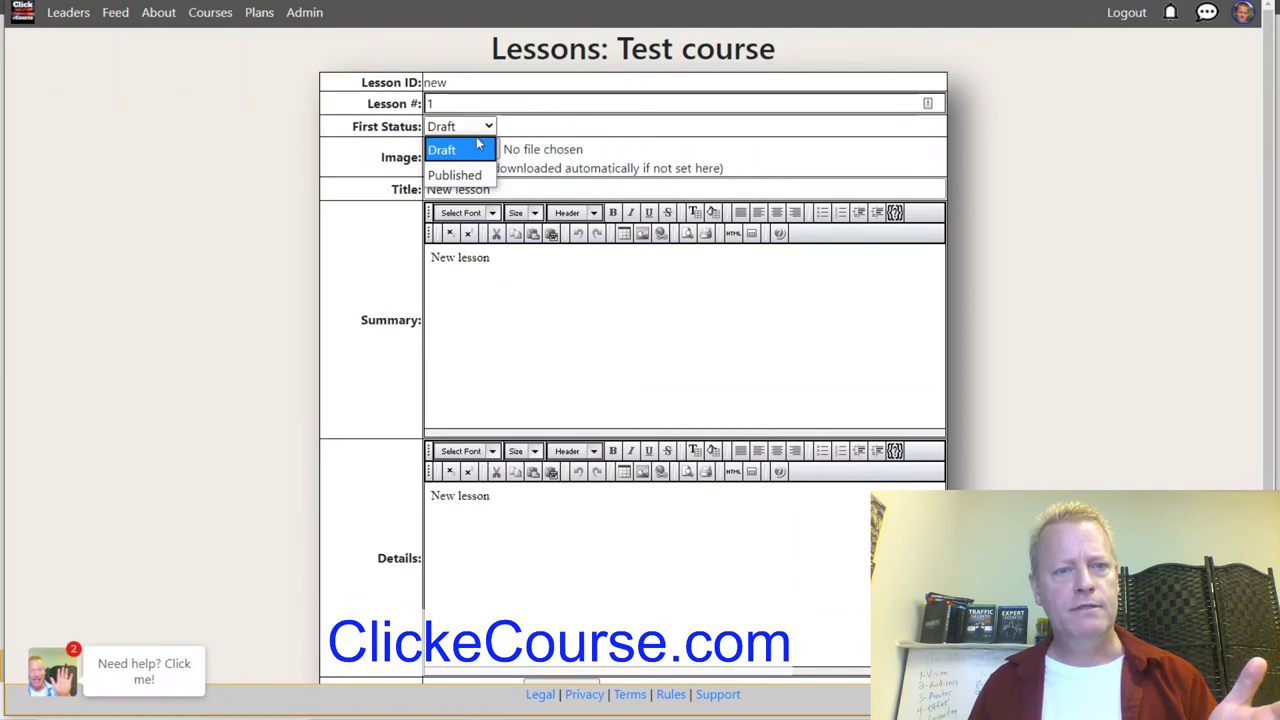
{"action": "left_click", "coordinate": [455, 176]}
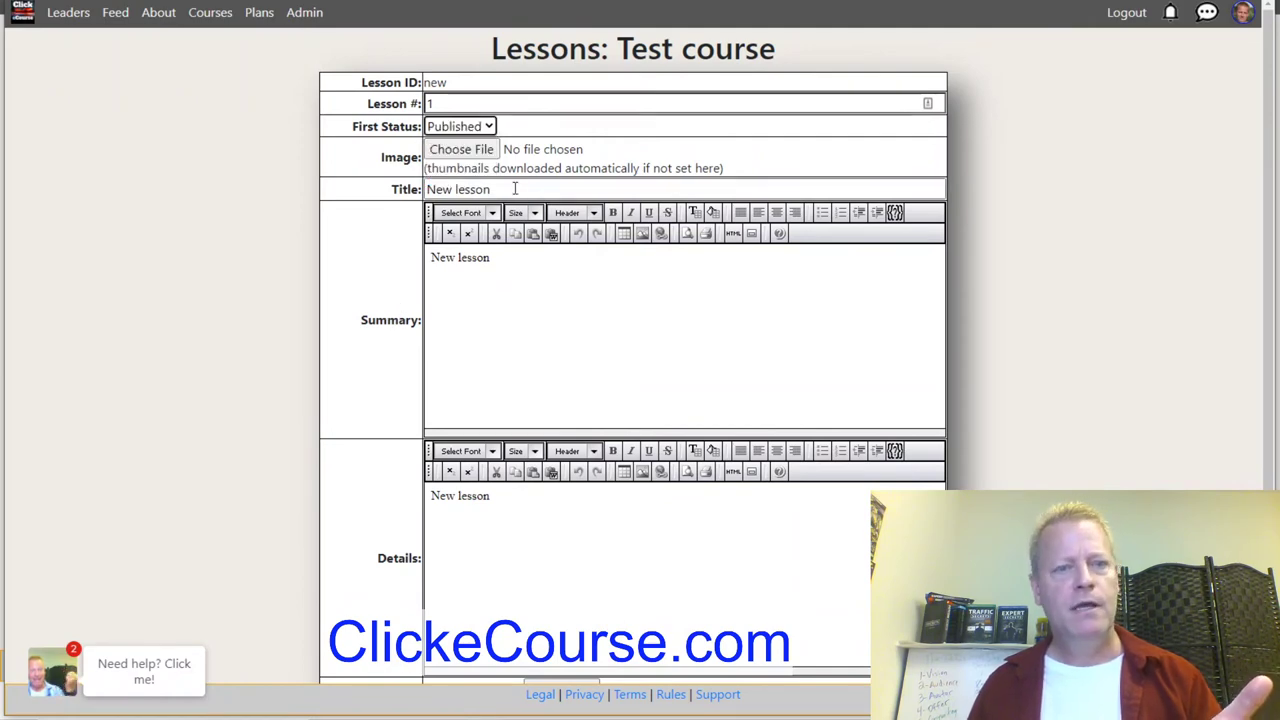
{"action": "left_click", "coordinate": [355, 193]}
Set the first lesson's video URL to the YouTube video "Setup Youtube - Online Branding Series #7", copied from the channel's videos, and save the lesson.
{"action": "scroll", "coordinate": [412, 278], "scroll_direction": "down", "scroll_amount": 3}
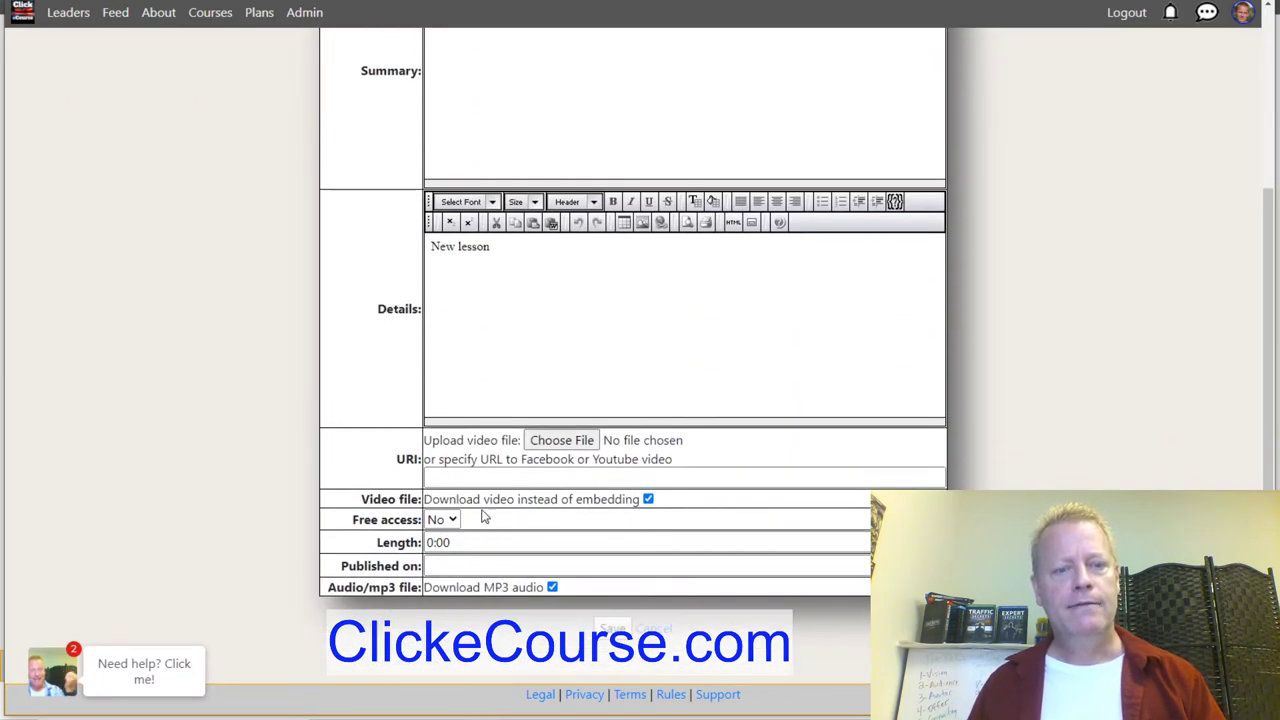
{"action": "left_click", "coordinate": [672, 478]}
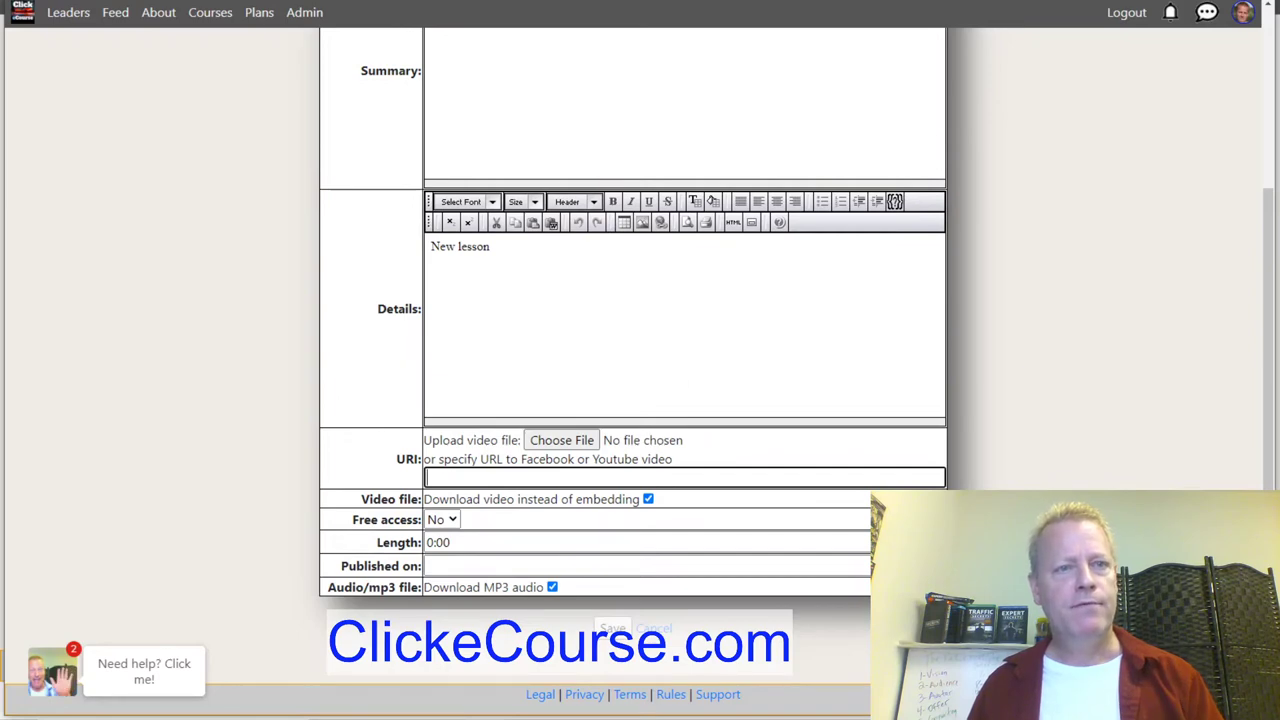
{"action": "key", "text": "ctrl+Tab"}
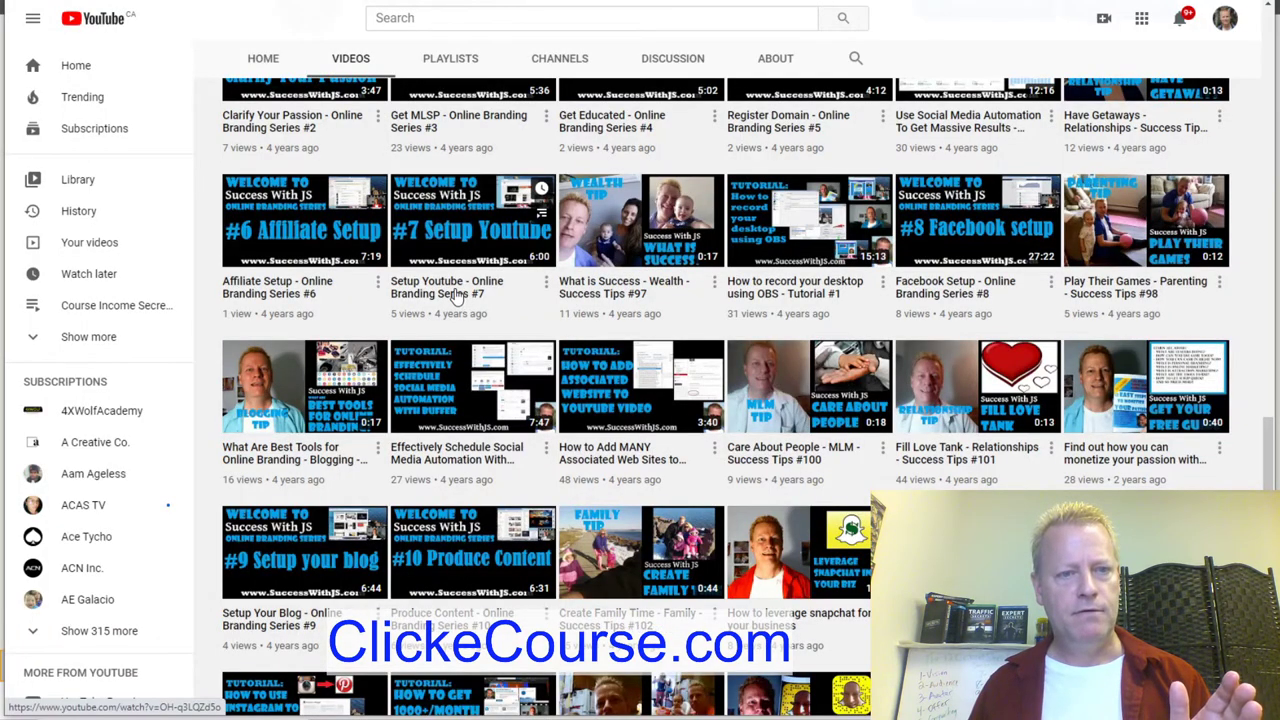
{"action": "left_click", "coordinate": [546, 284]}
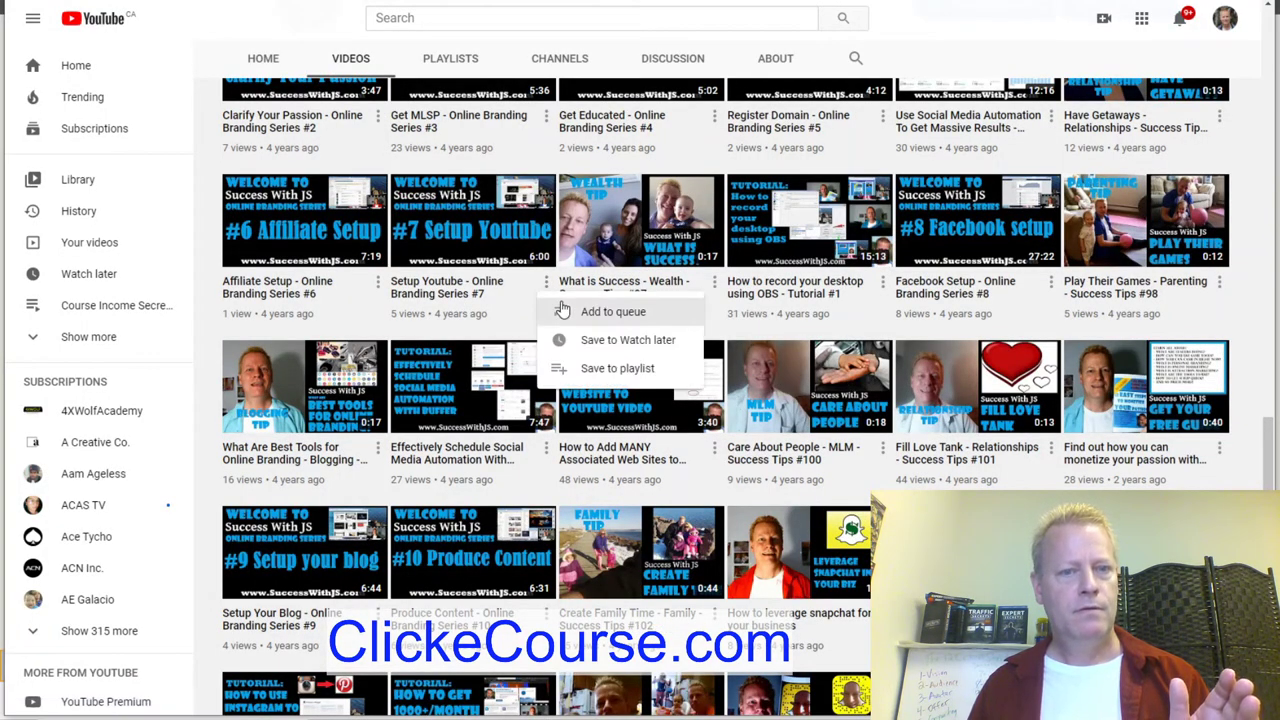
{"action": "right_click", "coordinate": [485, 244]}
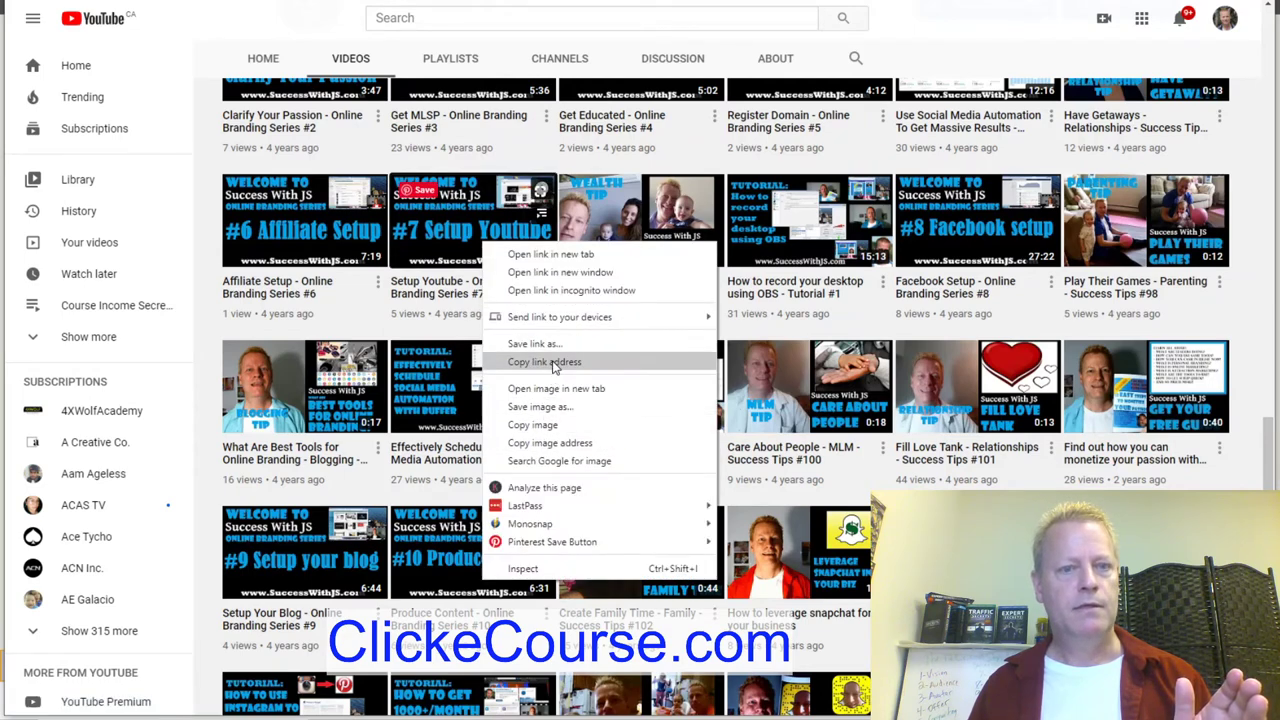
{"action": "left_click", "coordinate": [550, 362]}
{"action": "key", "text": "alt+Tab"}
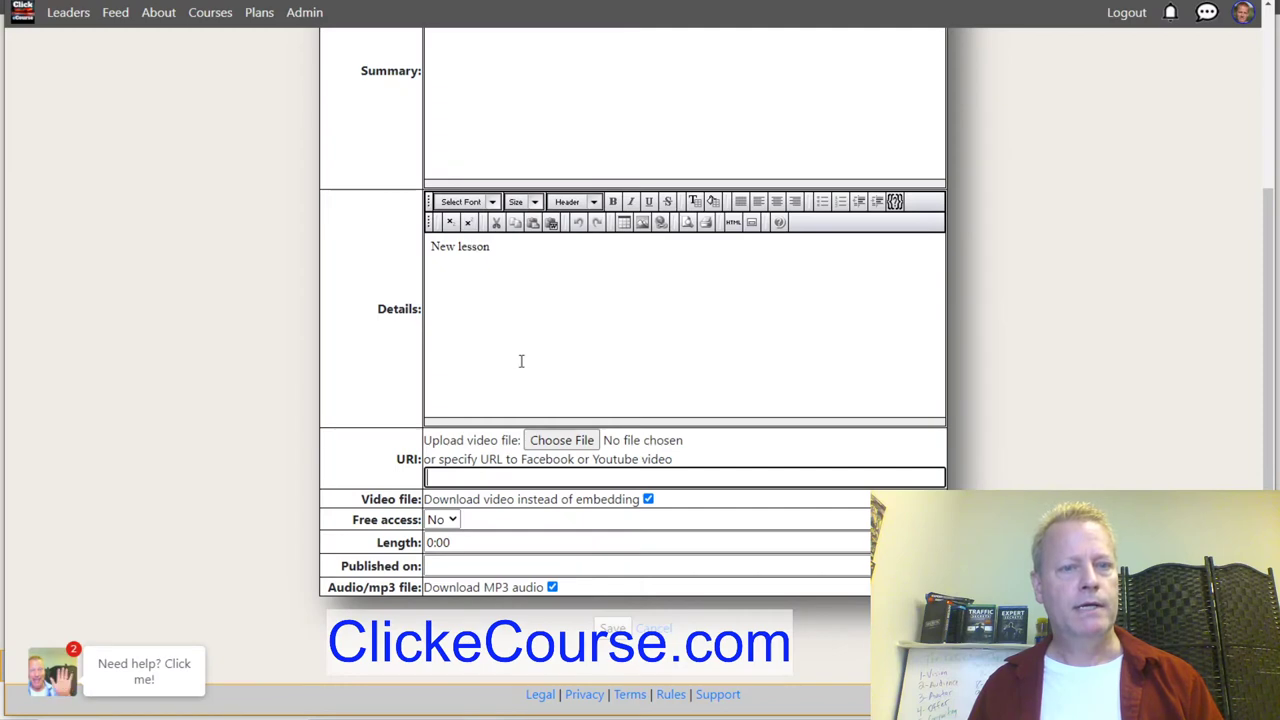
{"action": "key", "text": "ctrl+v"}
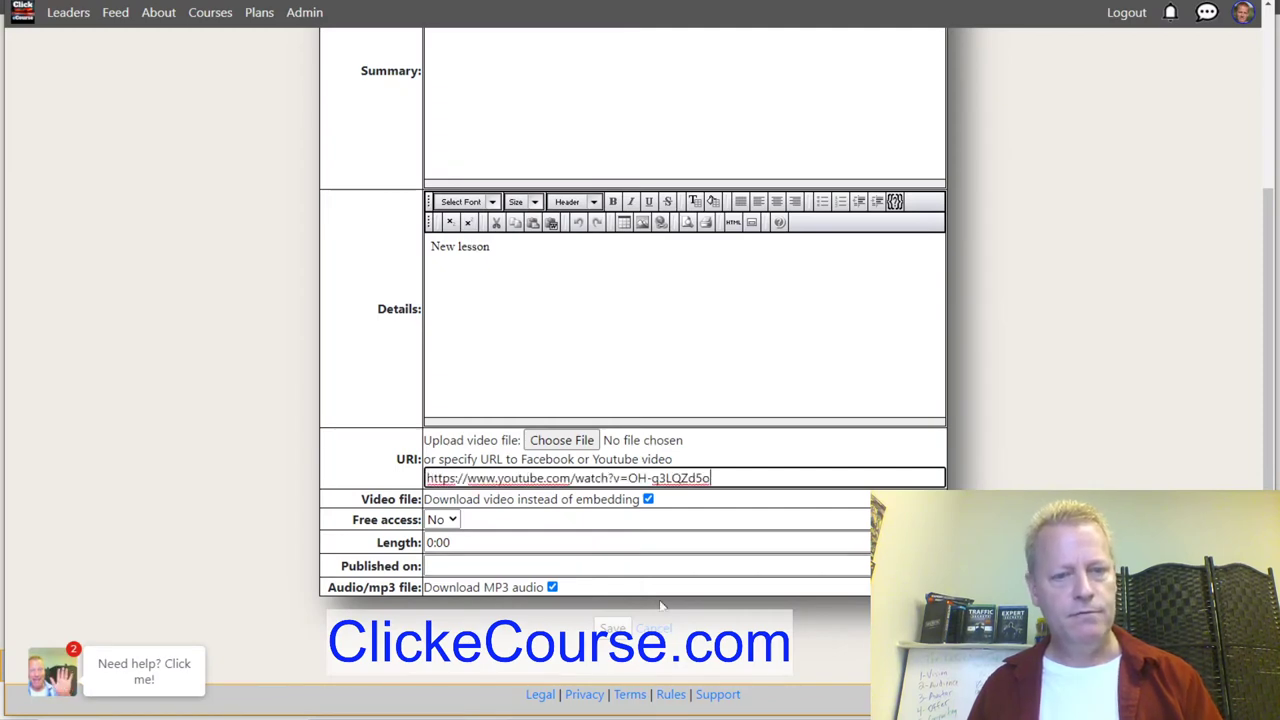
{"action": "left_click", "coordinate": [830, 532]}
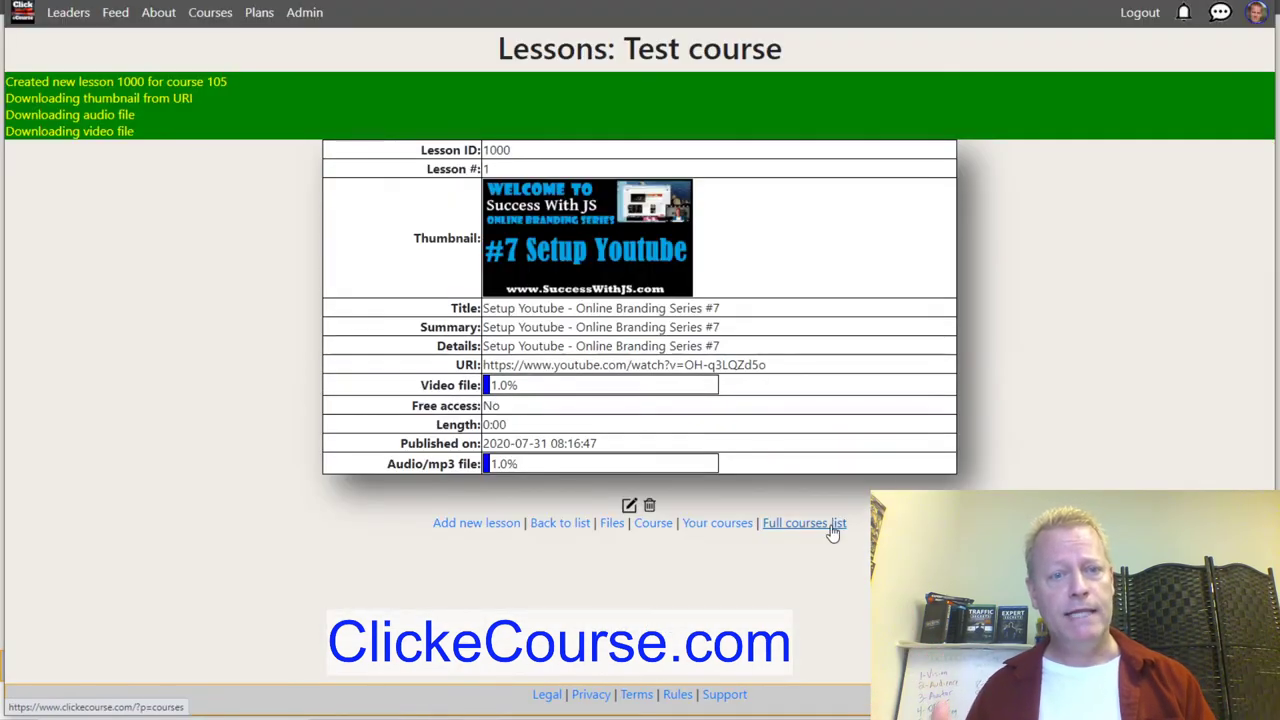
Open the Test course page and look over the course details and its first lesson.
{"action": "left_click", "coordinate": [647, 530]}
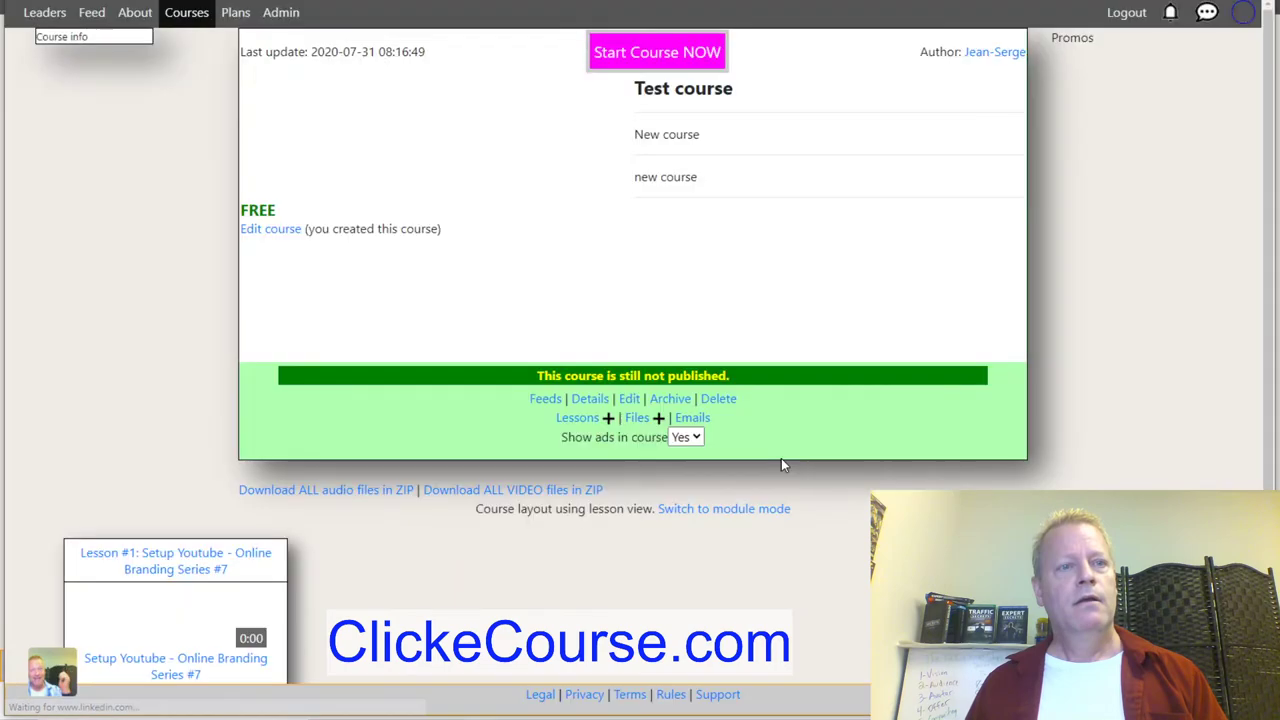
{"action": "scroll", "coordinate": [781, 458], "scroll_direction": "down", "scroll_amount": 2}
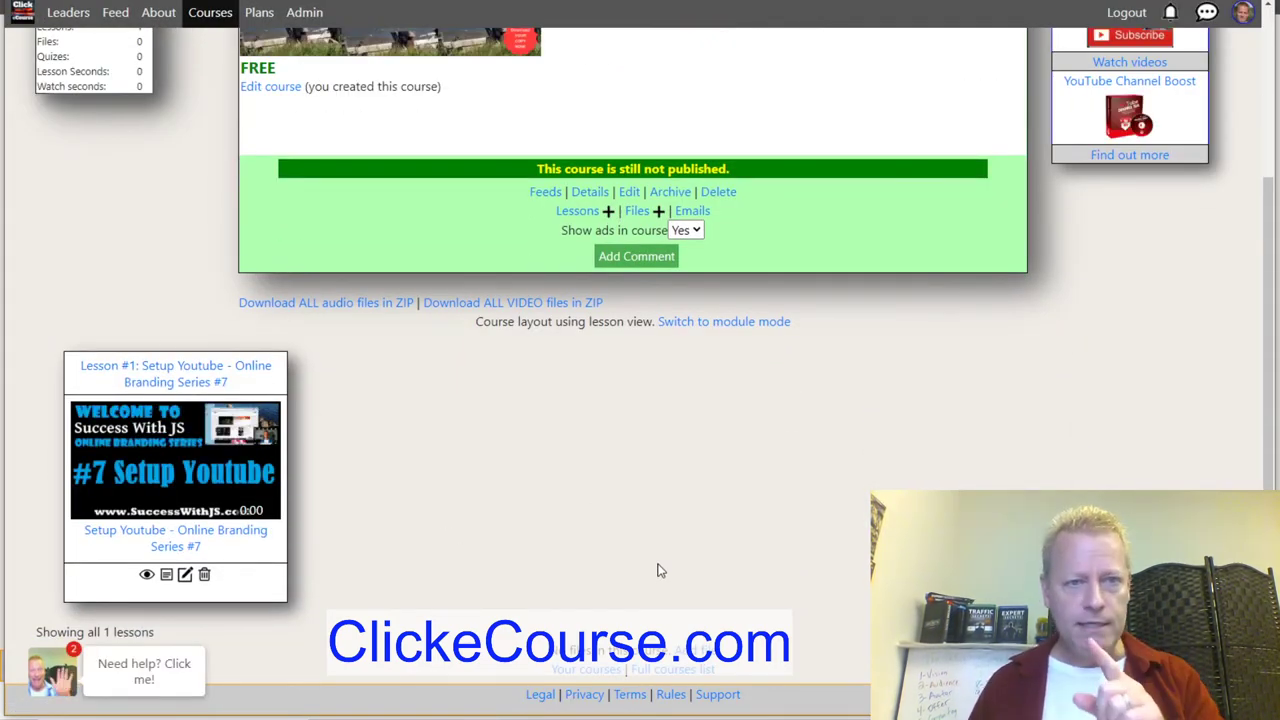
{"action": "scroll", "coordinate": [657, 570], "scroll_direction": "up", "scroll_amount": 2}
{"action": "scroll", "coordinate": [658, 570], "scroll_direction": "down", "scroll_amount": 3}
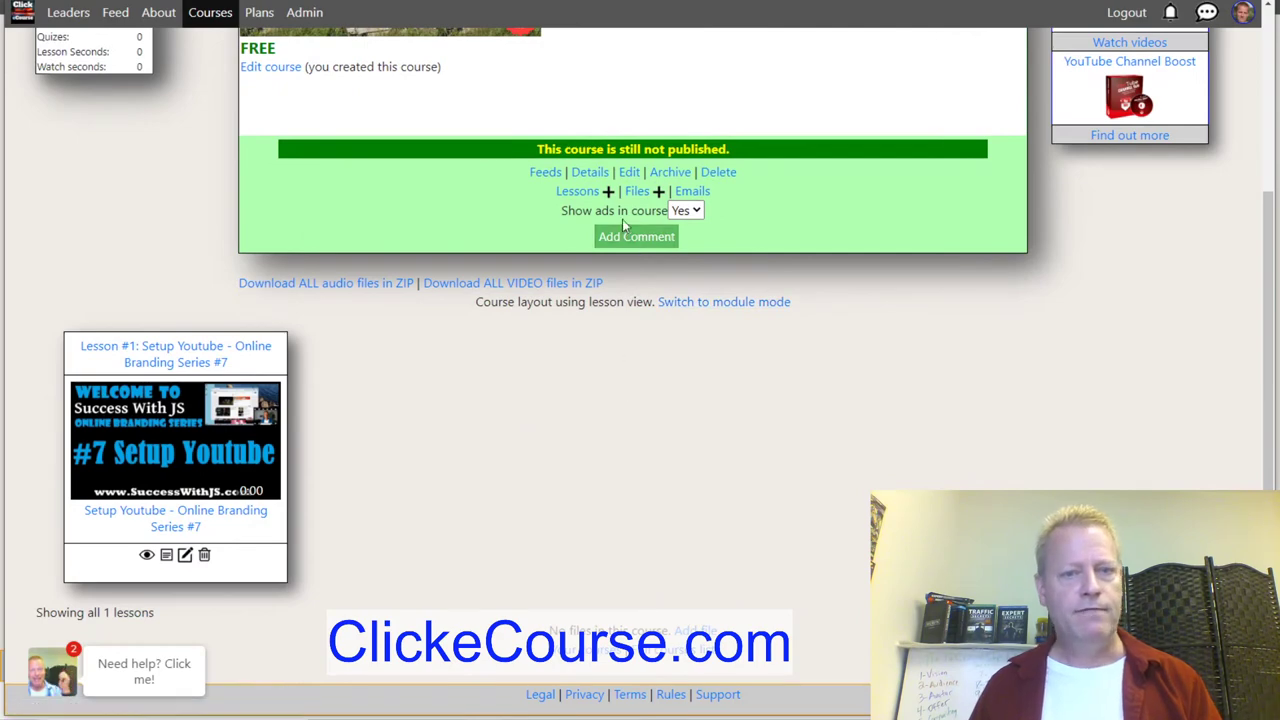
Add a second lesson to Test course and set its first status to Published.
{"action": "left_click", "coordinate": [608, 191]}
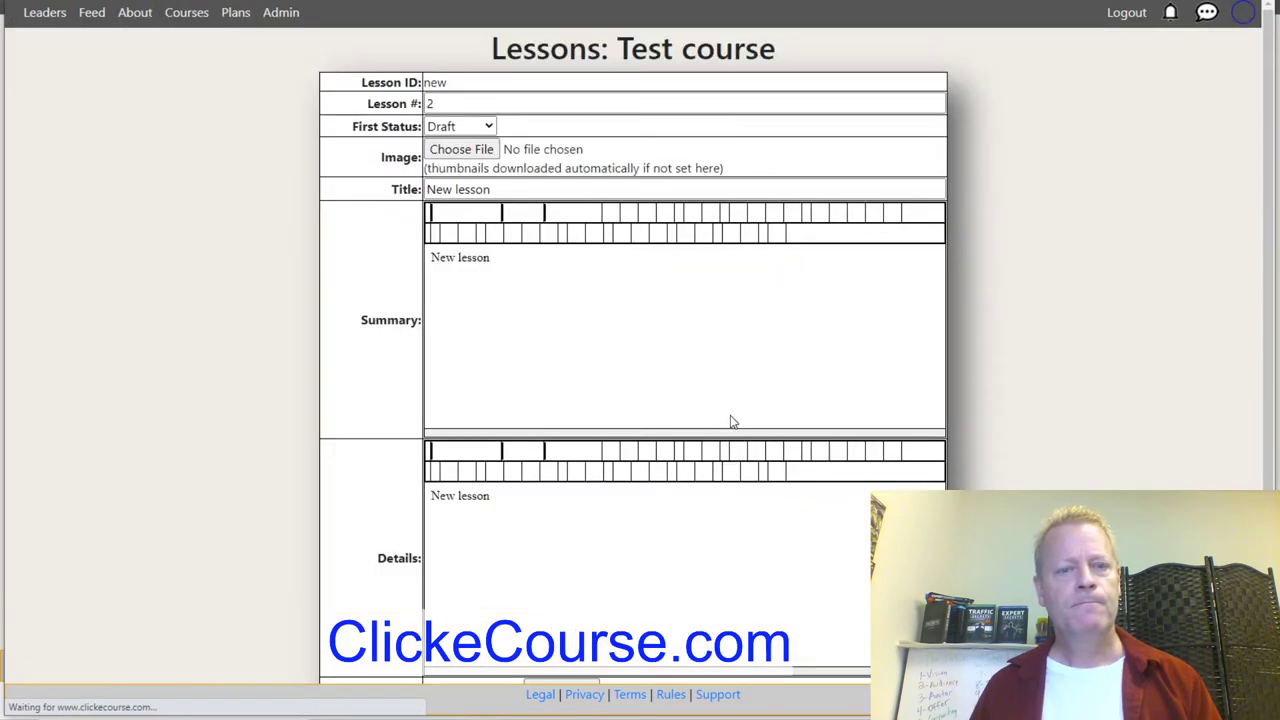
{"action": "left_click", "coordinate": [460, 126]}
{"action": "left_click", "coordinate": [457, 170]}
{"action": "scroll", "coordinate": [330, 320], "scroll_direction": "down", "scroll_amount": 2}
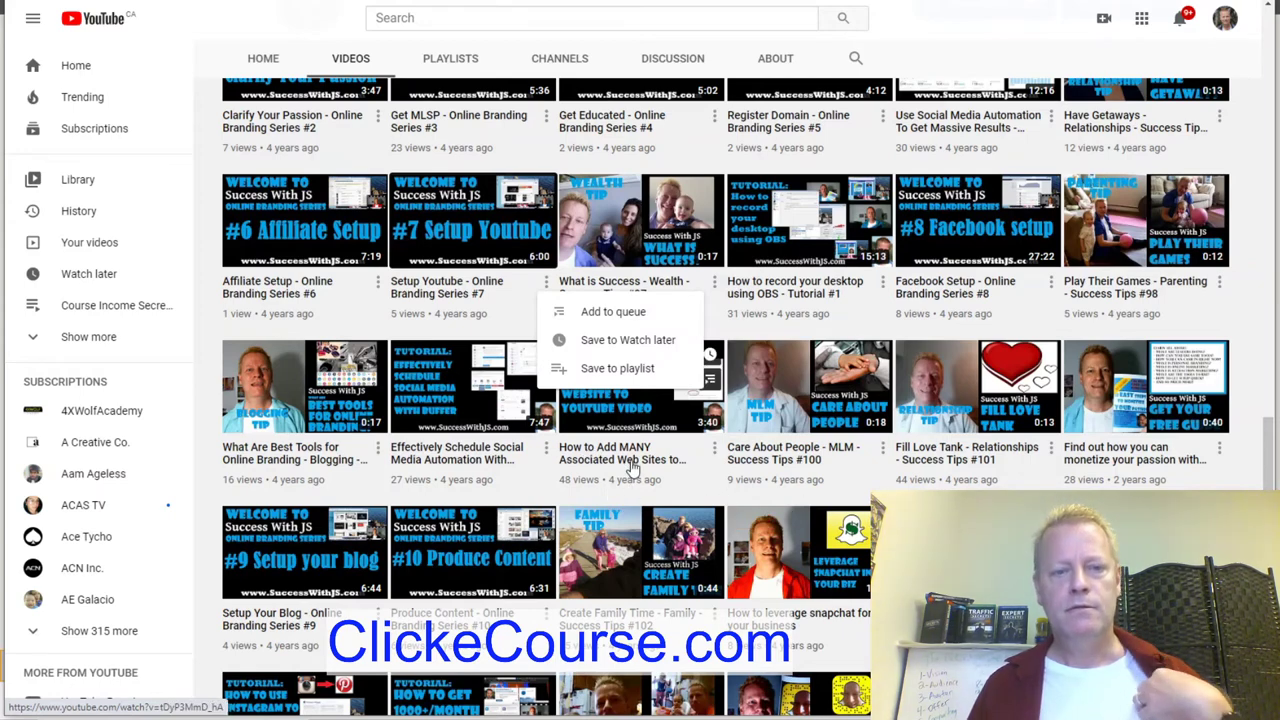
Copy the YouTube link of "How to Add MANY Associated Web Sites to YouTube" into the second lesson's video URL and save it.
{"action": "right_click", "coordinate": [630, 400]}
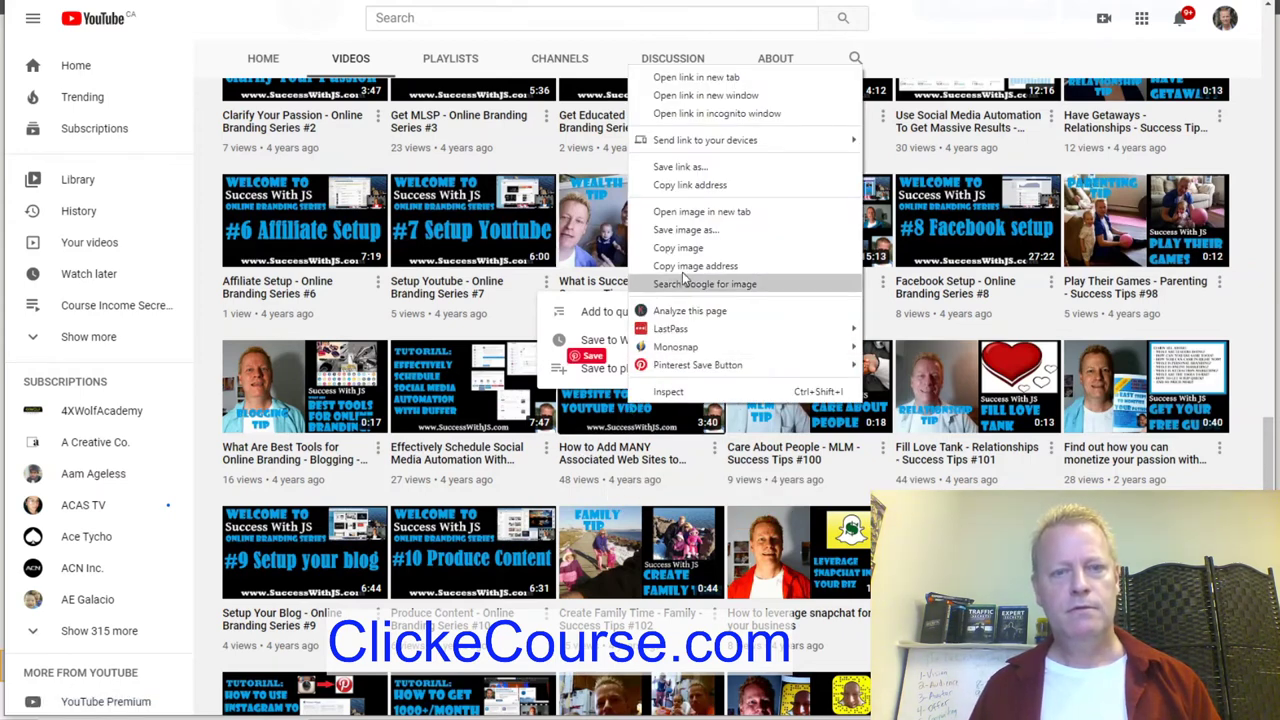
{"action": "left_click", "coordinate": [690, 185]}
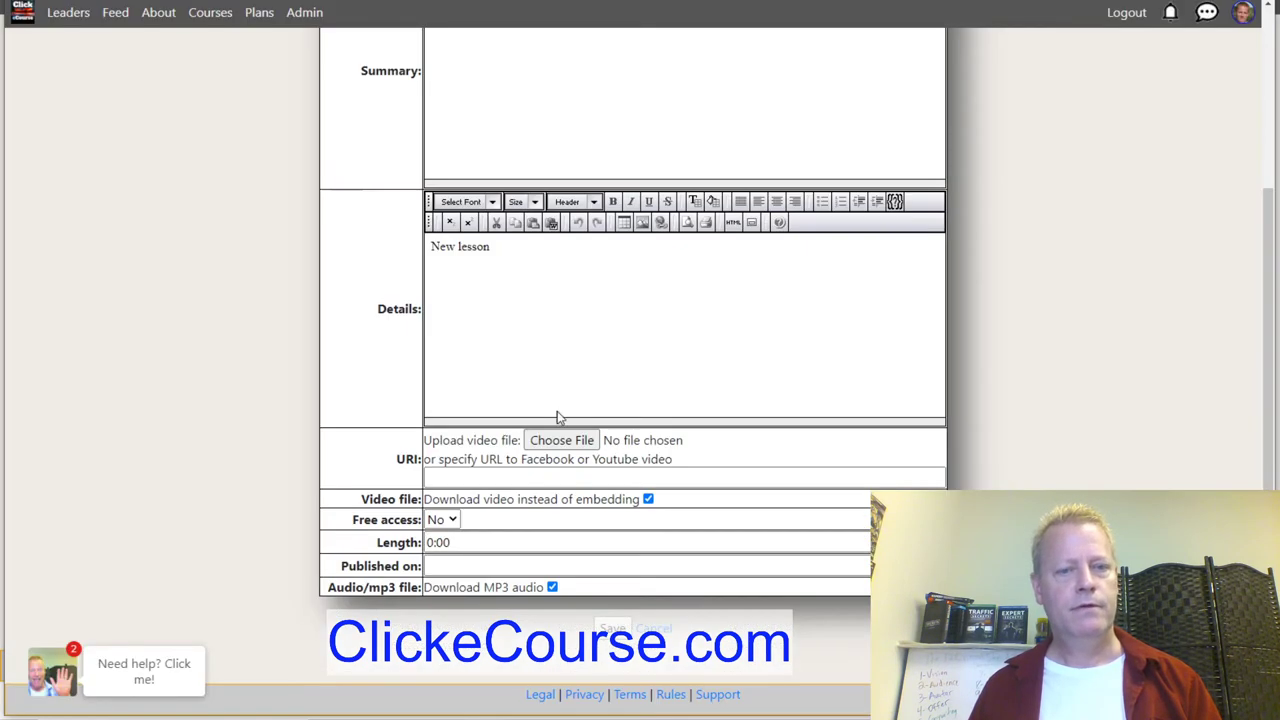
{"action": "left_click", "coordinate": [552, 478]}
{"action": "key", "text": "ctrl+v"}
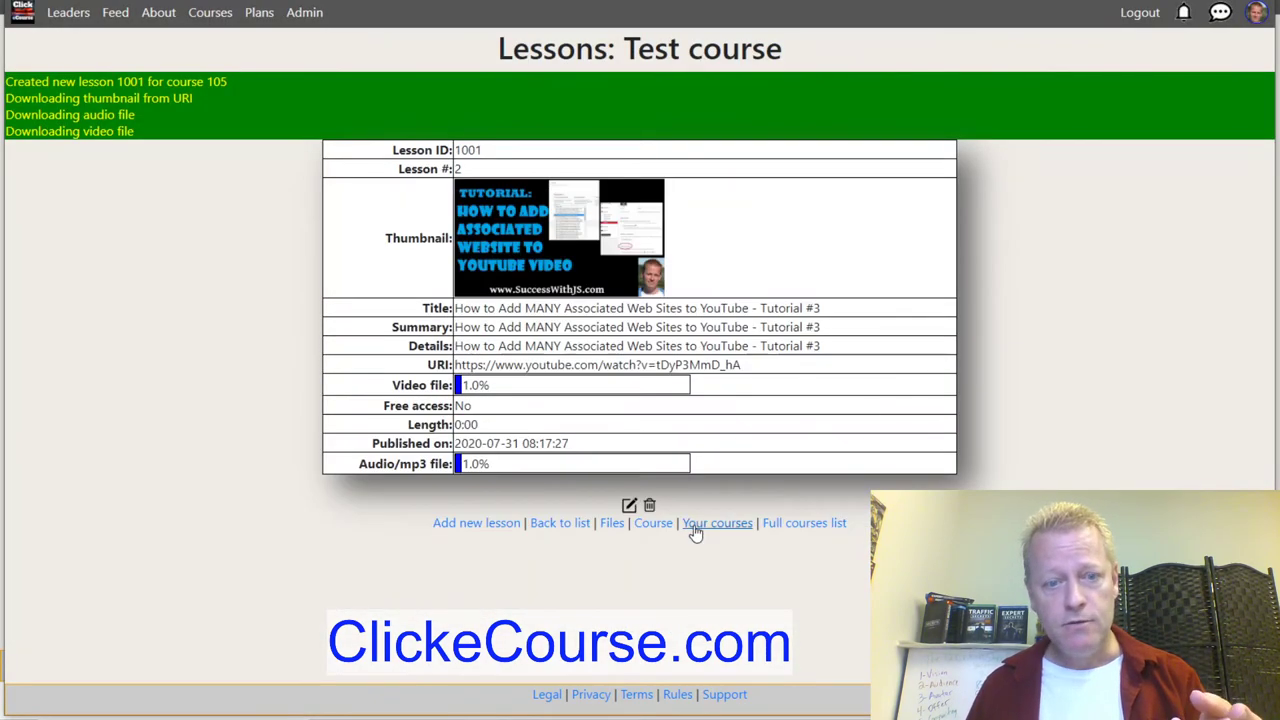
Return to the Test course page and review the course information and both lessons.
{"action": "left_click", "coordinate": [650, 521]}
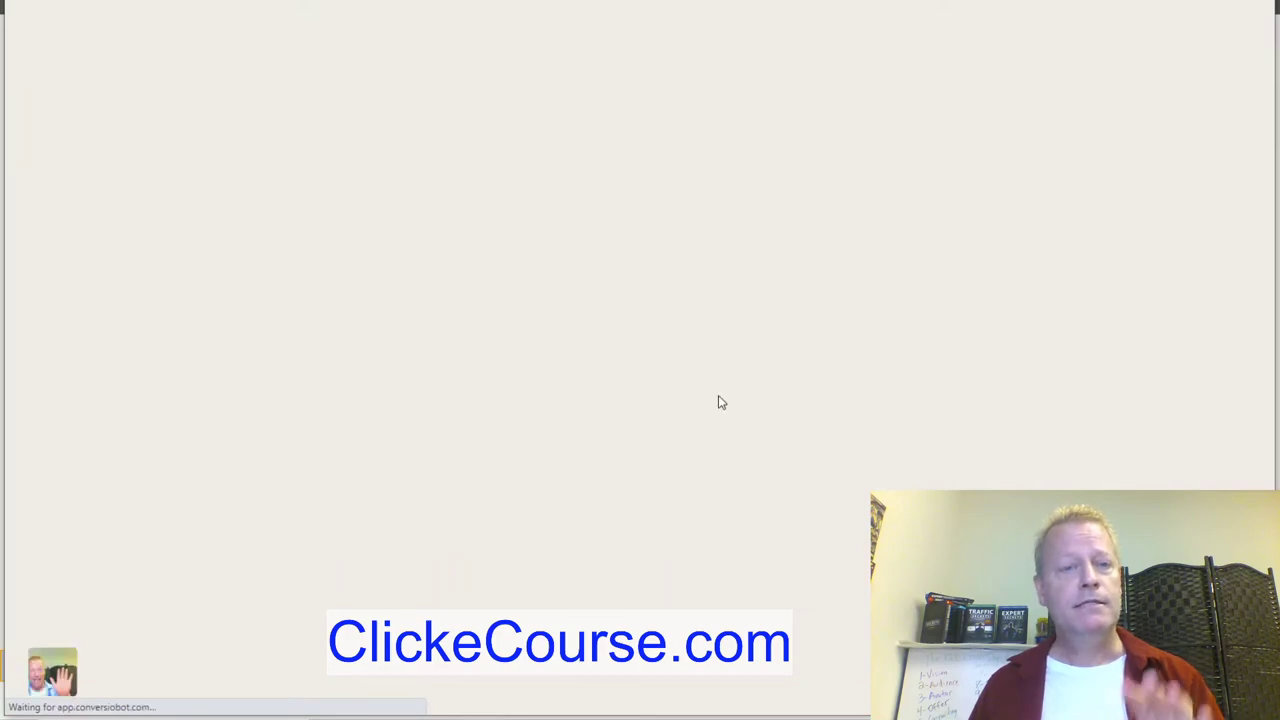
{"action": "scroll", "coordinate": [766, 405], "scroll_direction": "down", "scroll_amount": 3}
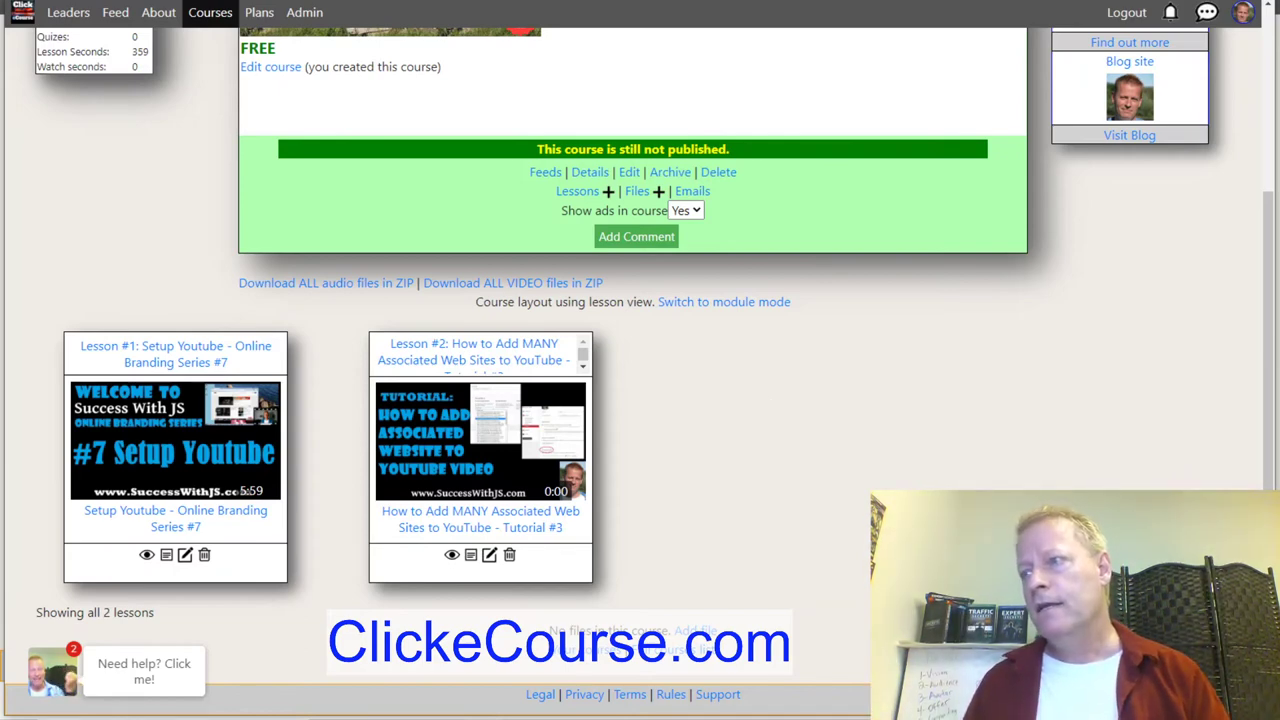
{"action": "scroll", "coordinate": [757, 337], "scroll_direction": "up", "scroll_amount": 3}
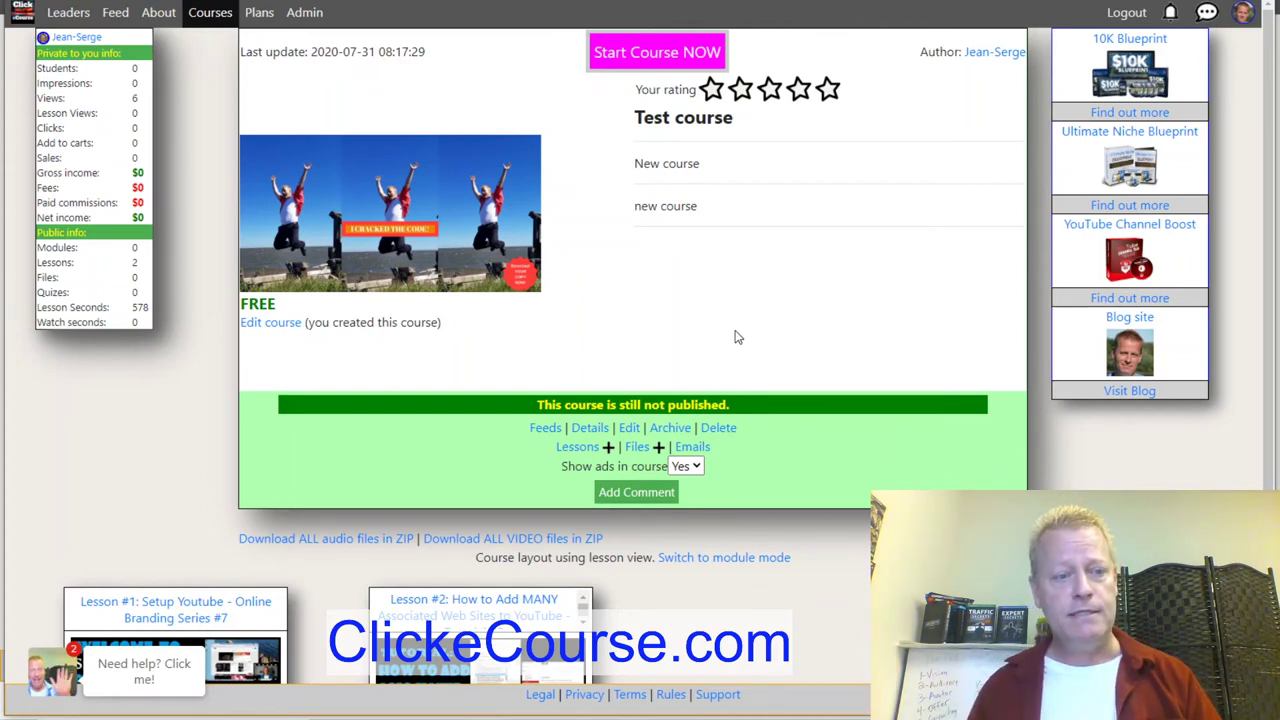
{"action": "scroll", "coordinate": [734, 334], "scroll_direction": "down", "scroll_amount": 3}
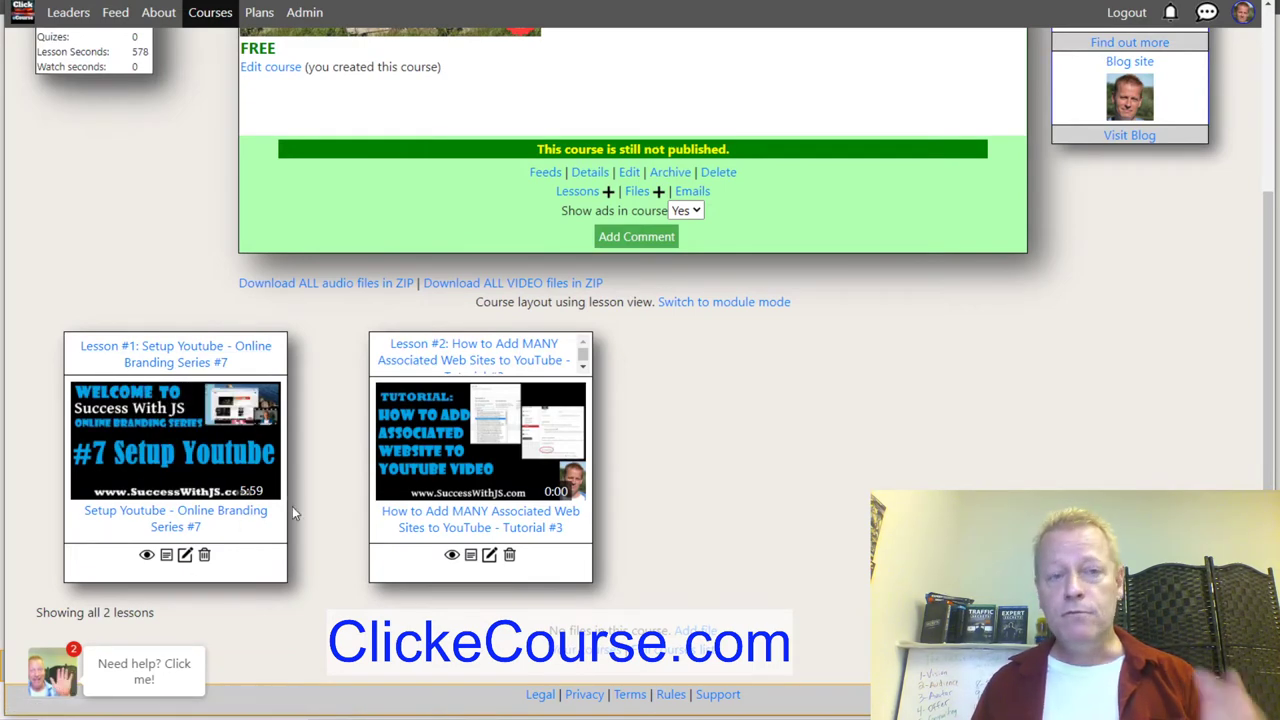
Edit lesson #1, shortening its title to "Setup Youtube" and its summary to "Online Branding Series #7".
{"action": "left_click", "coordinate": [185, 558]}
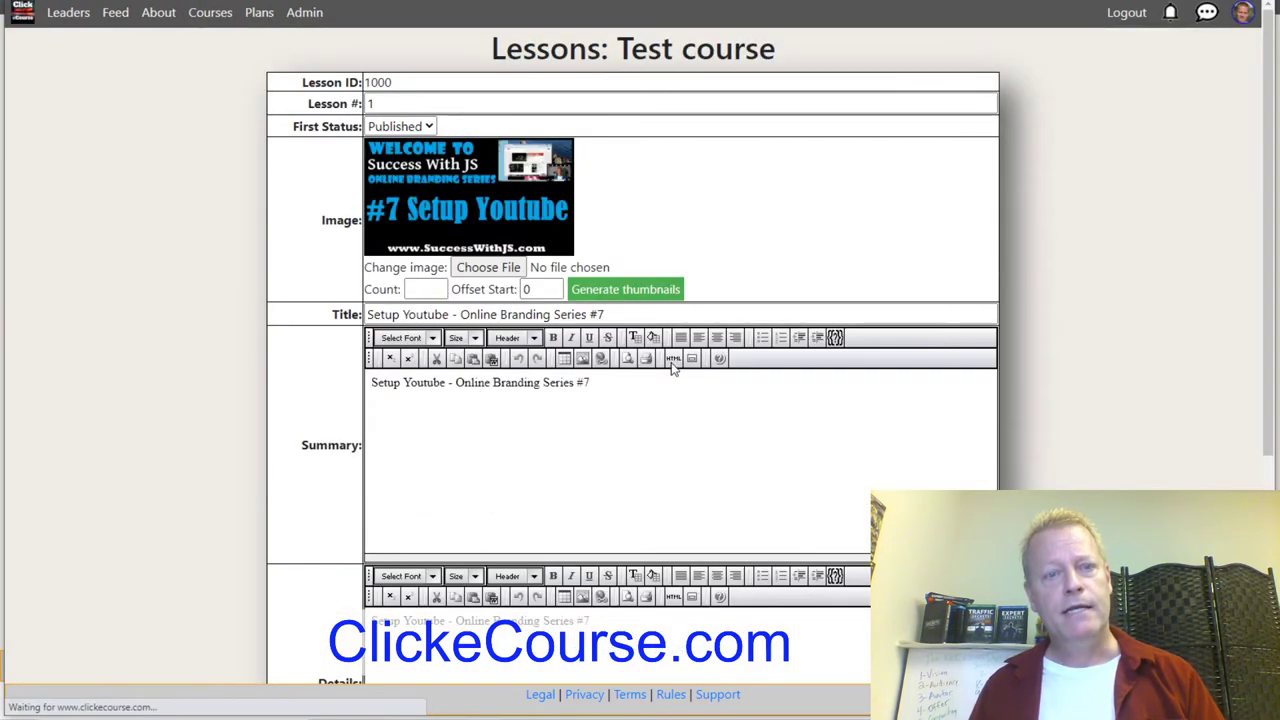
{"action": "left_click", "coordinate": [632, 314]}
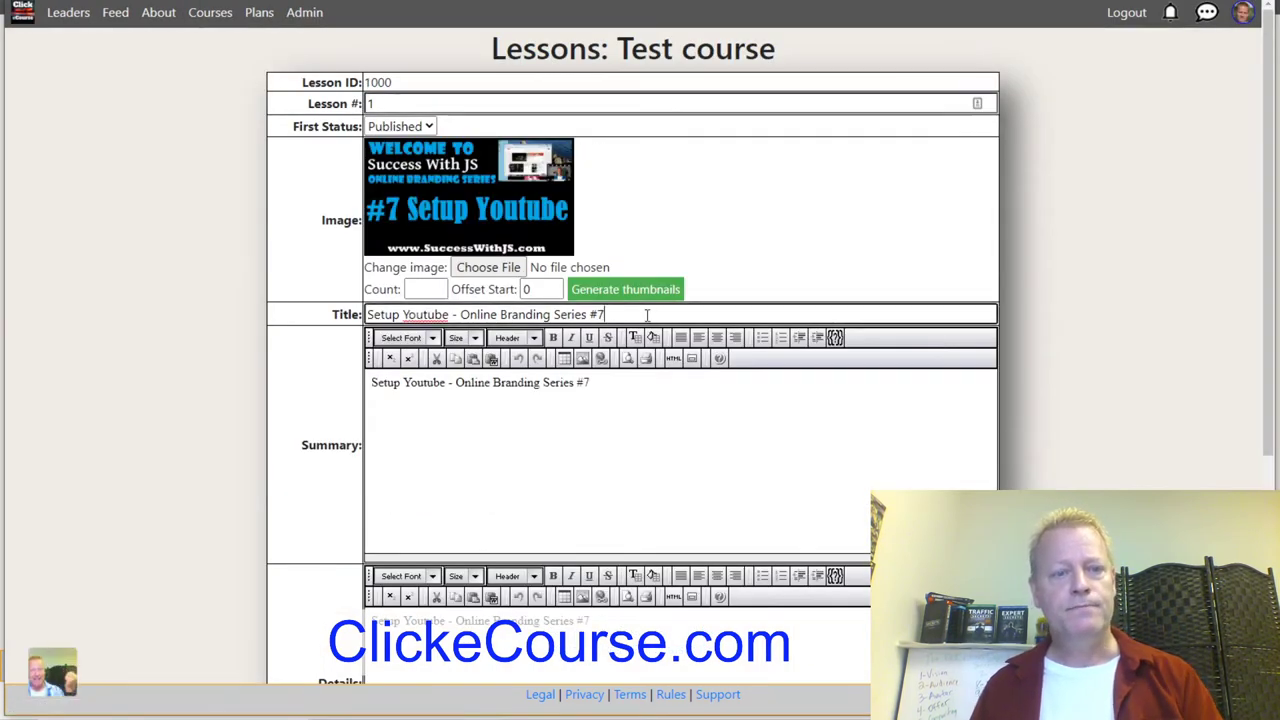
{"action": "left_click_drag", "start_coordinate": [647, 314], "coordinate": [480, 314]}
{"action": "left_click", "coordinate": [589, 314]}
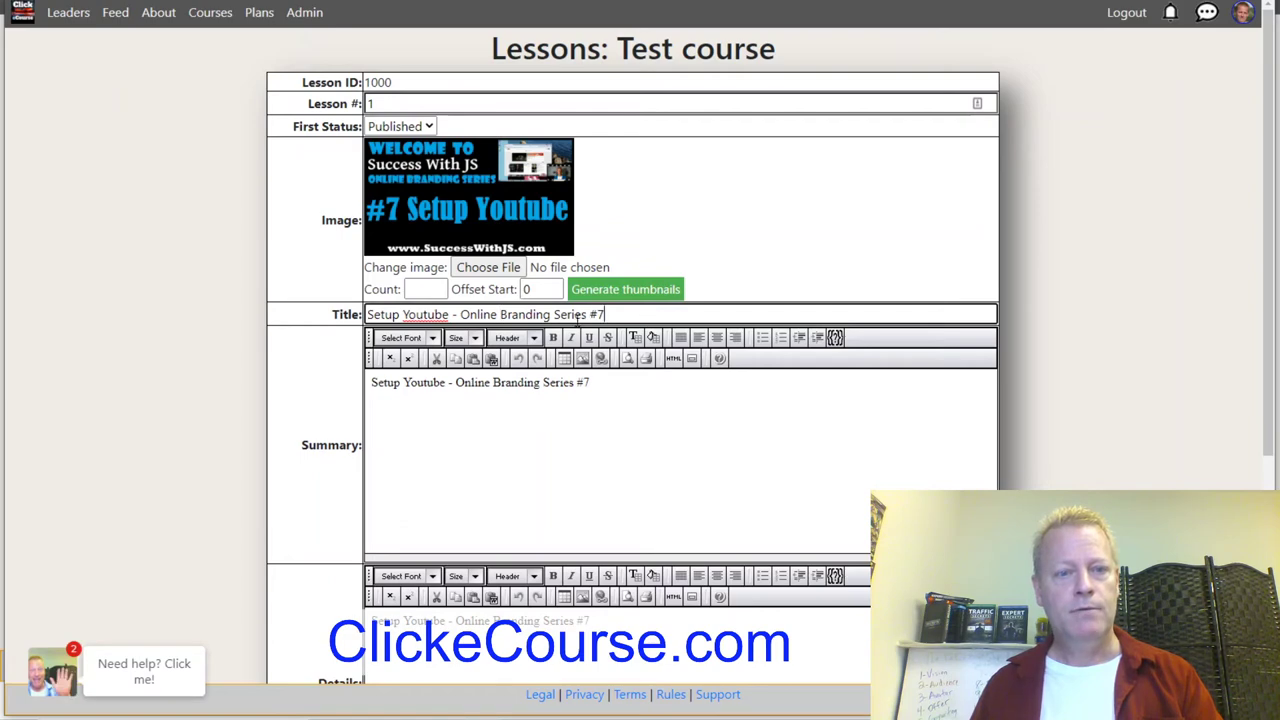
{"action": "left_click_drag", "start_coordinate": [606, 315], "coordinate": [452, 318]}
{"action": "key", "text": "BackSpace"}
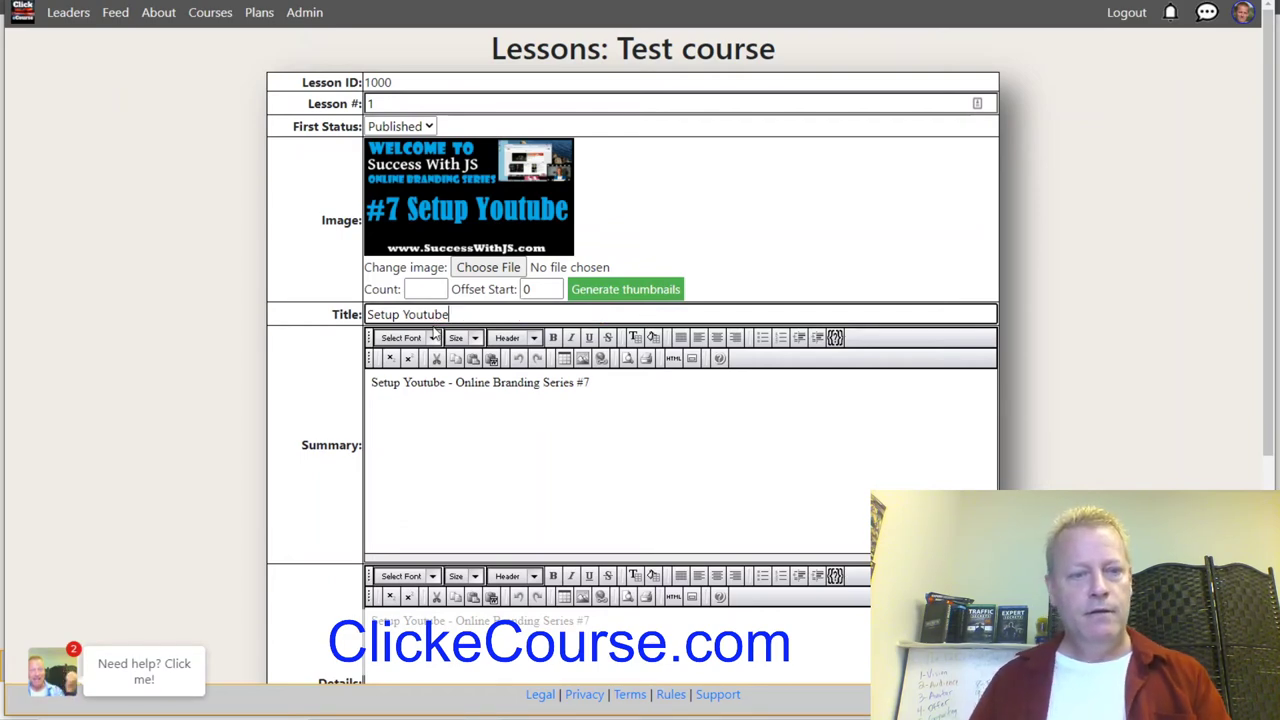
{"action": "left_click_drag", "start_coordinate": [456, 384], "coordinate": [320, 393]}
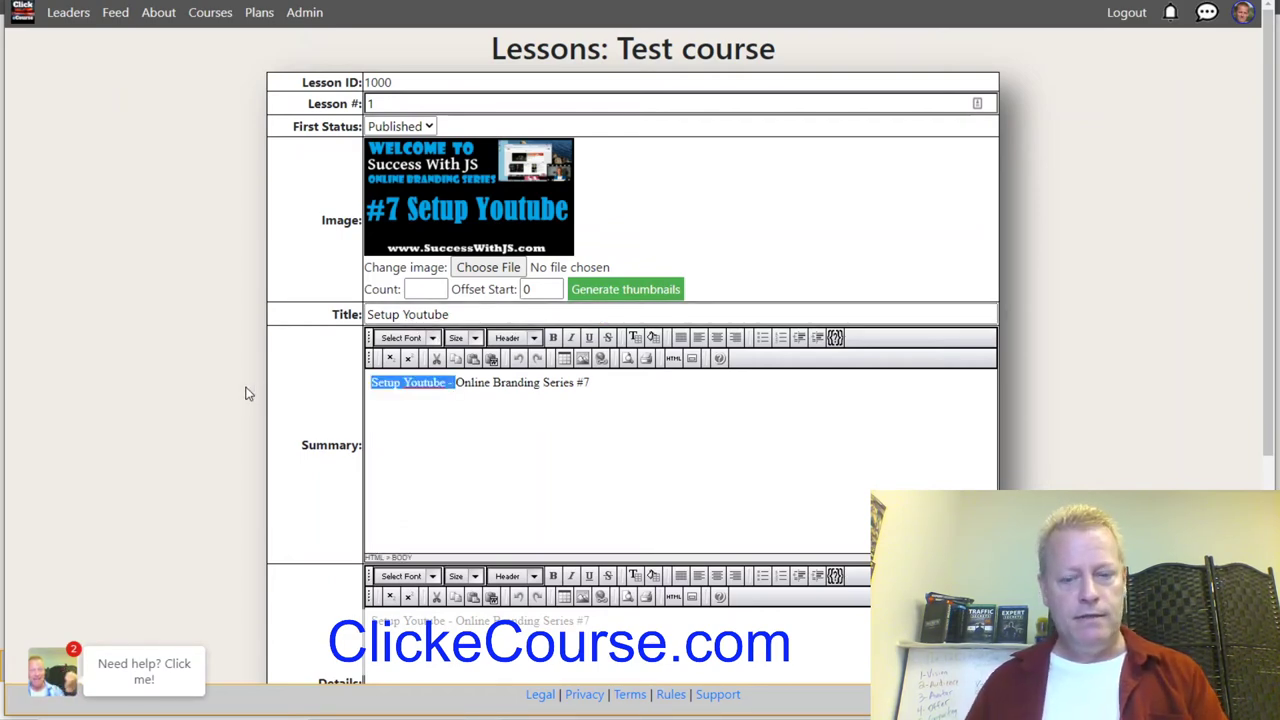
{"action": "key", "text": "BackSpace"}
Replace the lesson's details with the three description paragraphs copied from the Setup Youtube video's page on YouTube, without the website links.
{"action": "left_click_drag", "start_coordinate": [610, 621], "coordinate": [330, 622]}
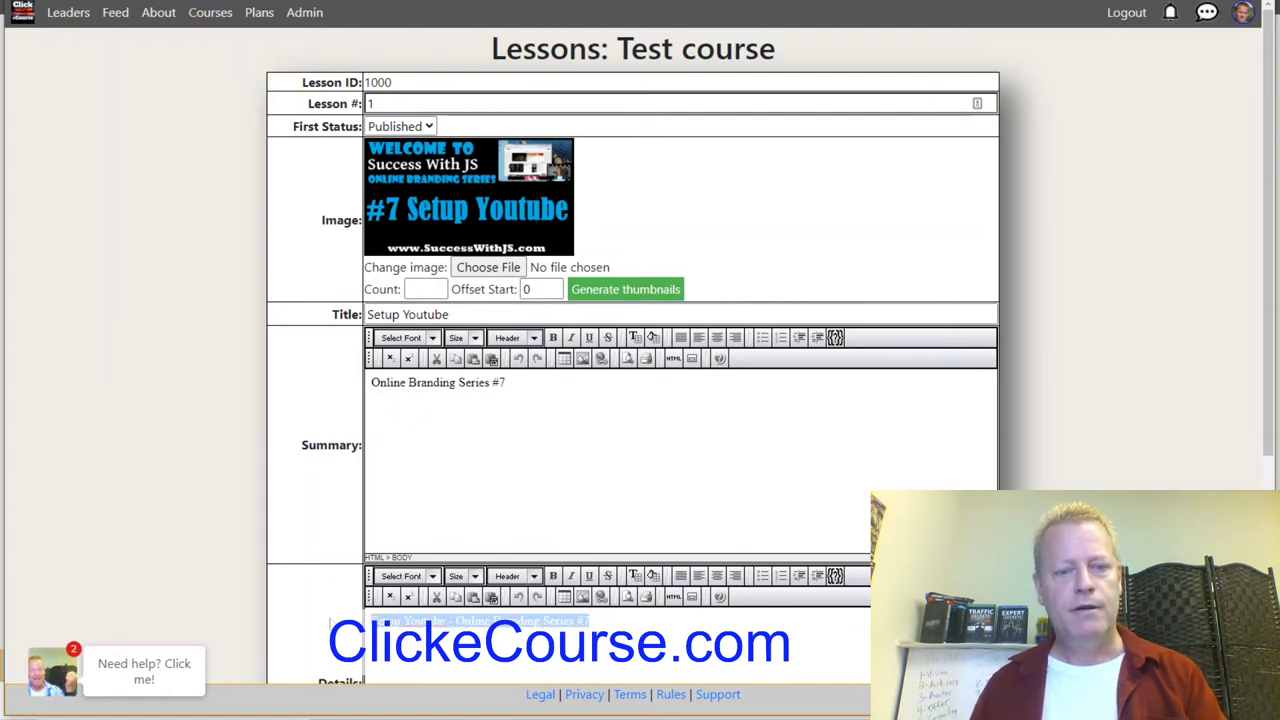
{"action": "left_click", "coordinate": [616, 457]}
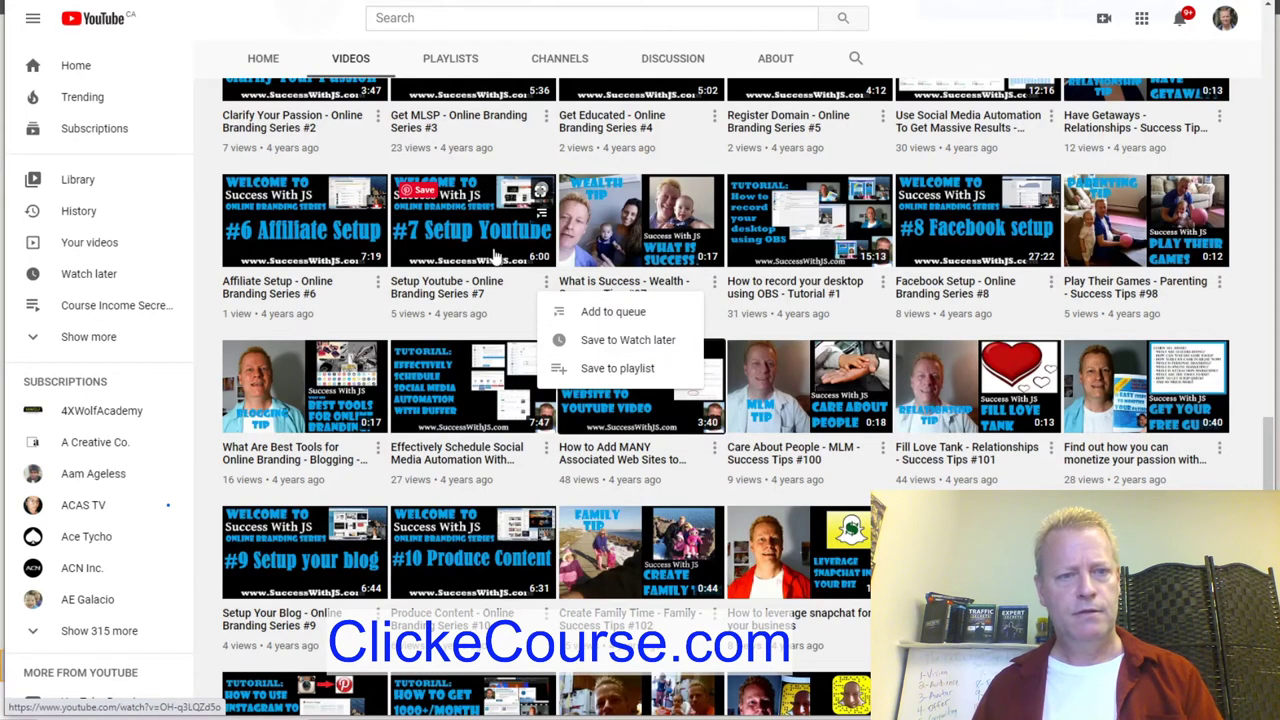
{"action": "left_click", "coordinate": [475, 237]}
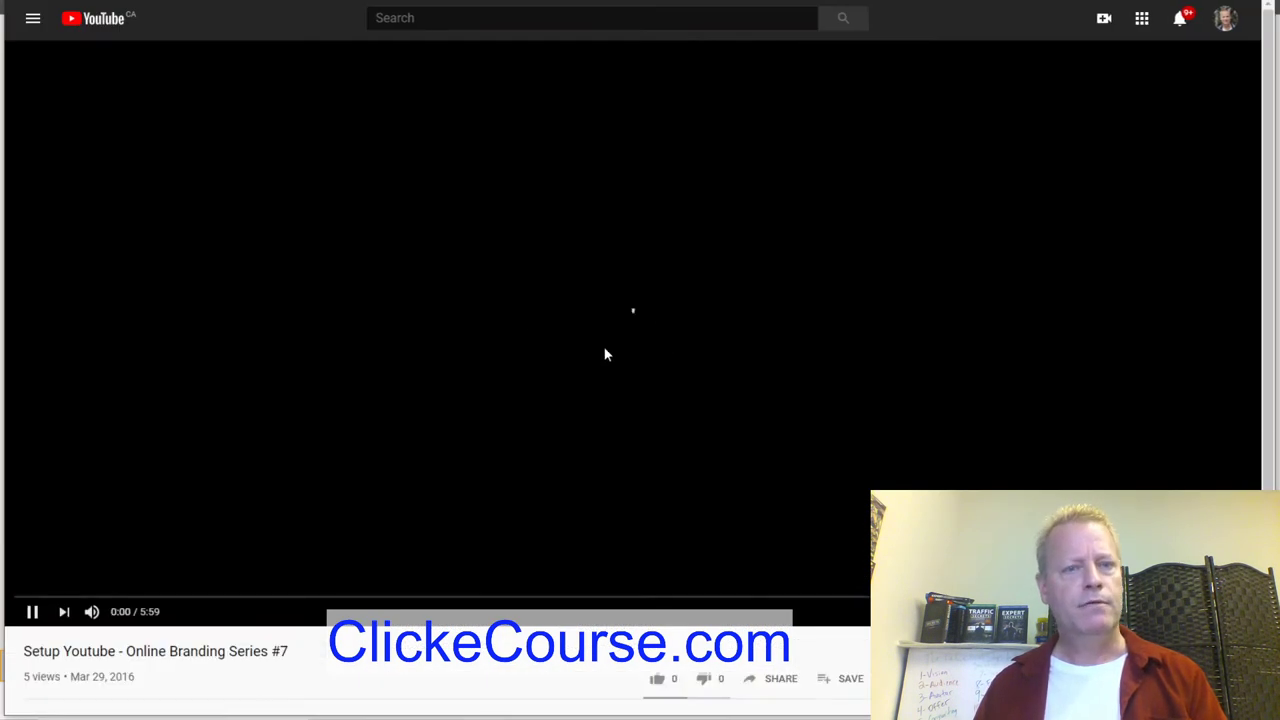
{"action": "left_click", "coordinate": [31, 611]}
{"action": "scroll", "coordinate": [257, 463], "scroll_direction": "down", "scroll_amount": 5}
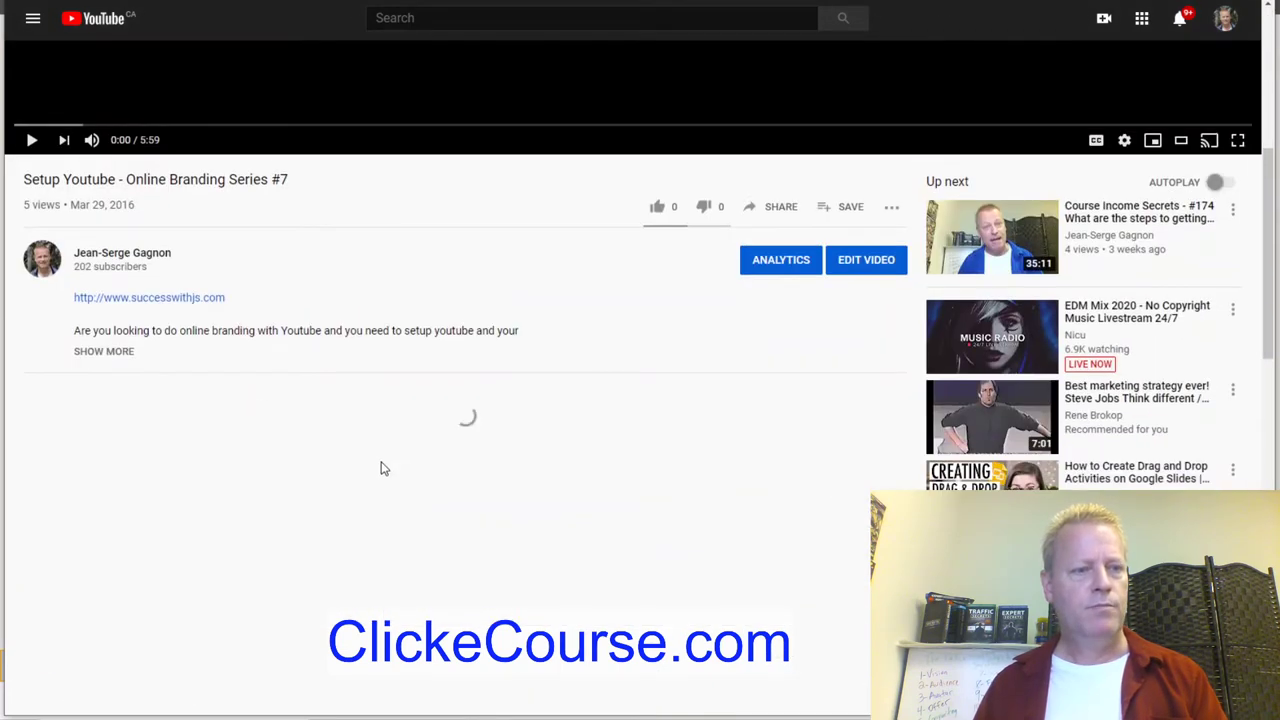
{"action": "left_click", "coordinate": [118, 376]}
{"action": "left_click_drag", "start_coordinate": [369, 449], "coordinate": [72, 330]}
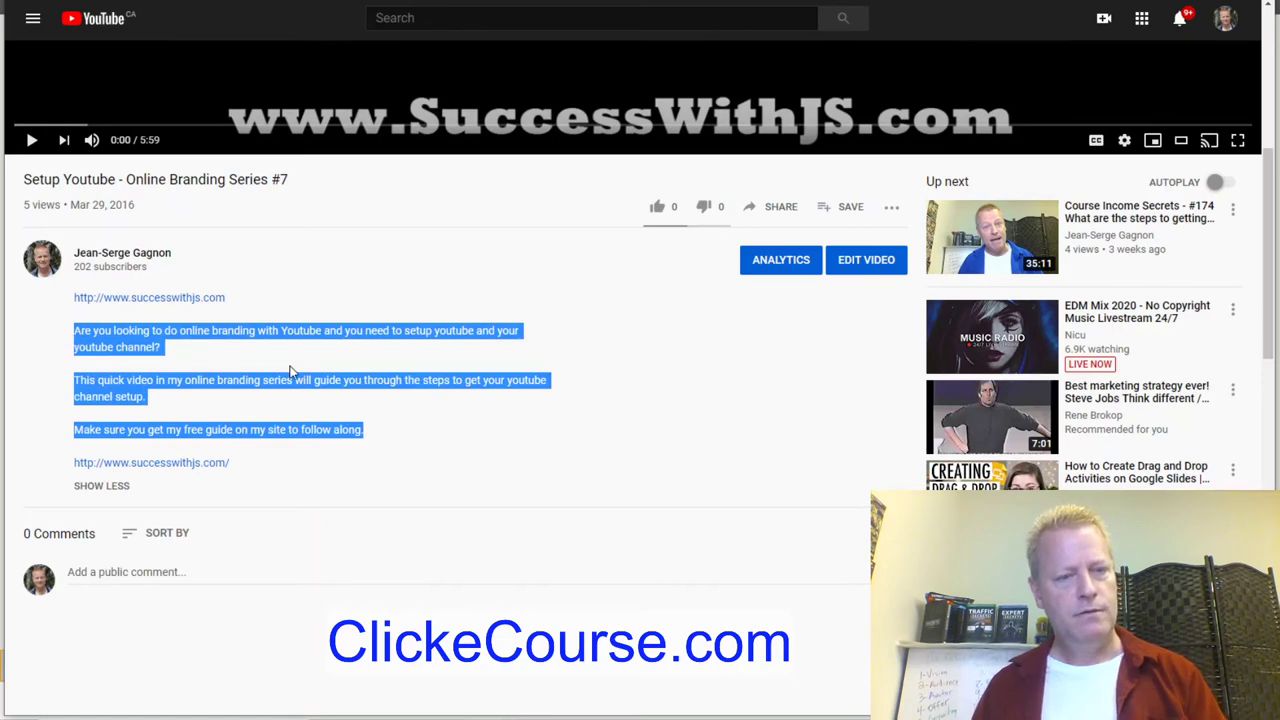
{"action": "key", "text": "ctrl+Tab"}
{"action": "left_click", "coordinate": [531, 389]}
{"action": "triple_click", "coordinate": [612, 622]}
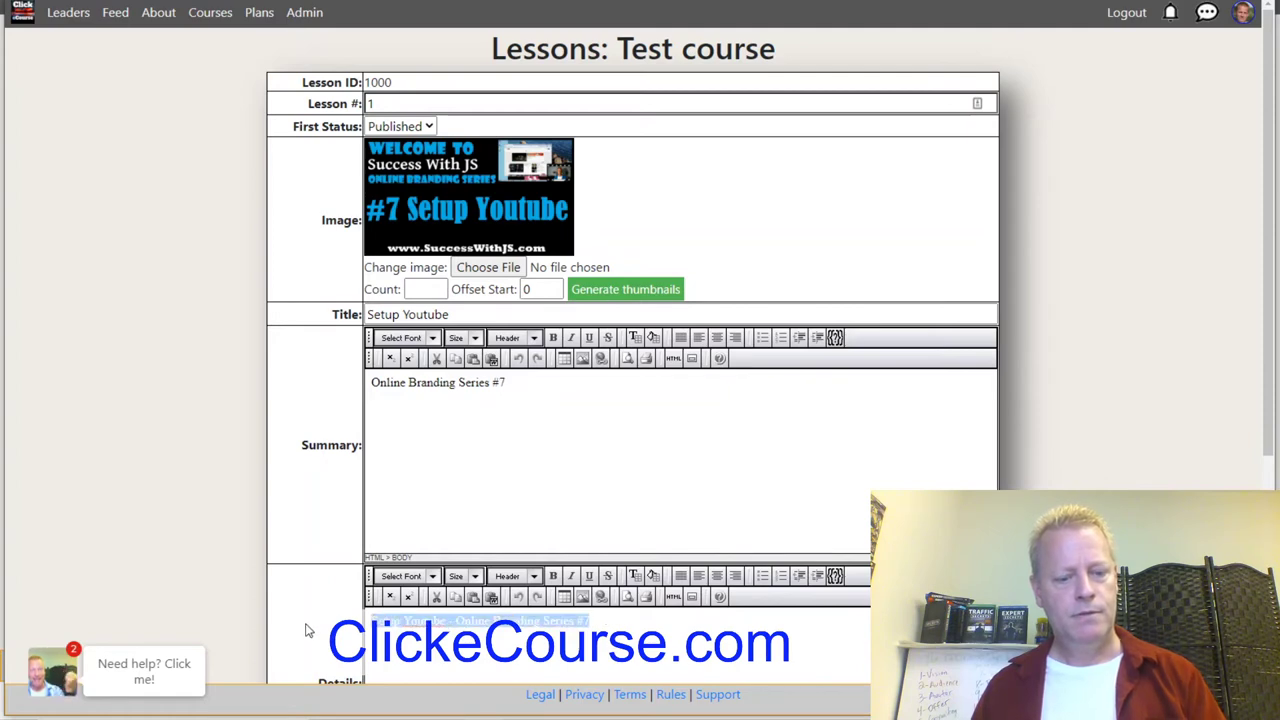
{"action": "key", "text": "ctrl+v"}
Save the edited Setup Youtube lesson and return to the Test course page.
{"action": "left_click", "coordinate": [526, 382]}
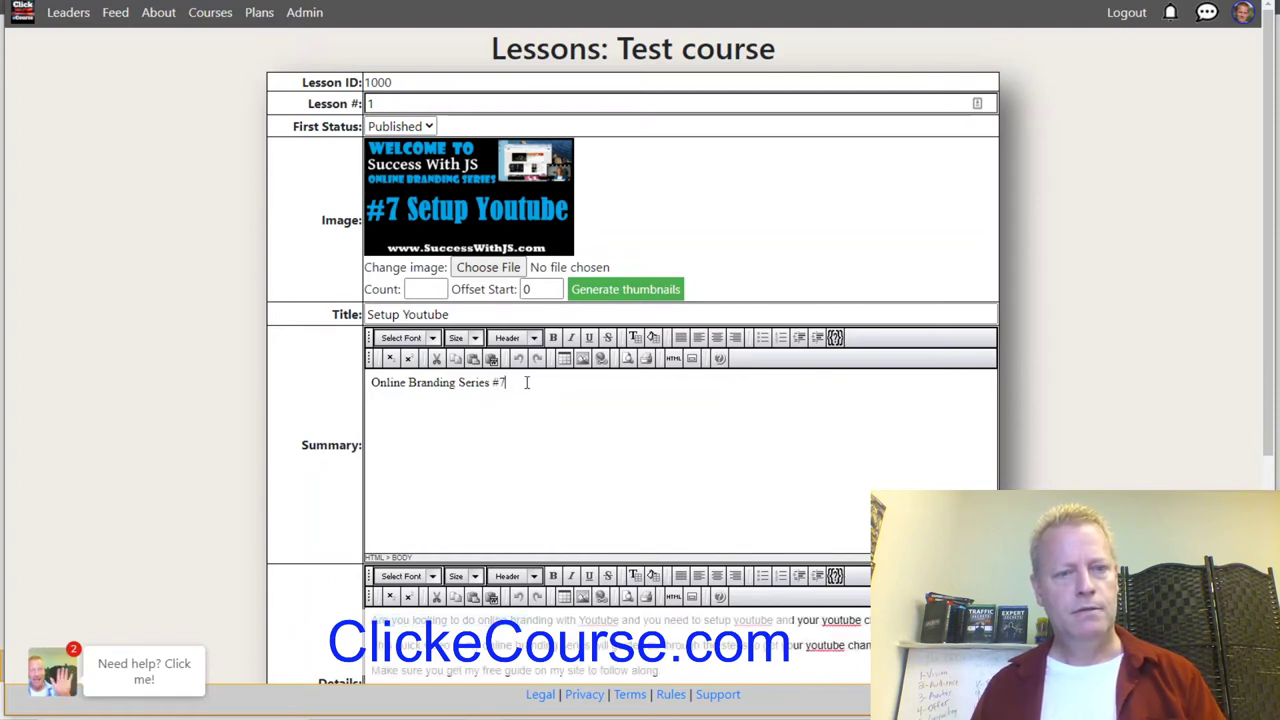
{"action": "left_click_drag", "start_coordinate": [526, 382], "coordinate": [326, 380]}
{"action": "left_click", "coordinate": [326, 381]}
{"action": "scroll", "coordinate": [326, 382], "scroll_direction": "down", "scroll_amount": 1}
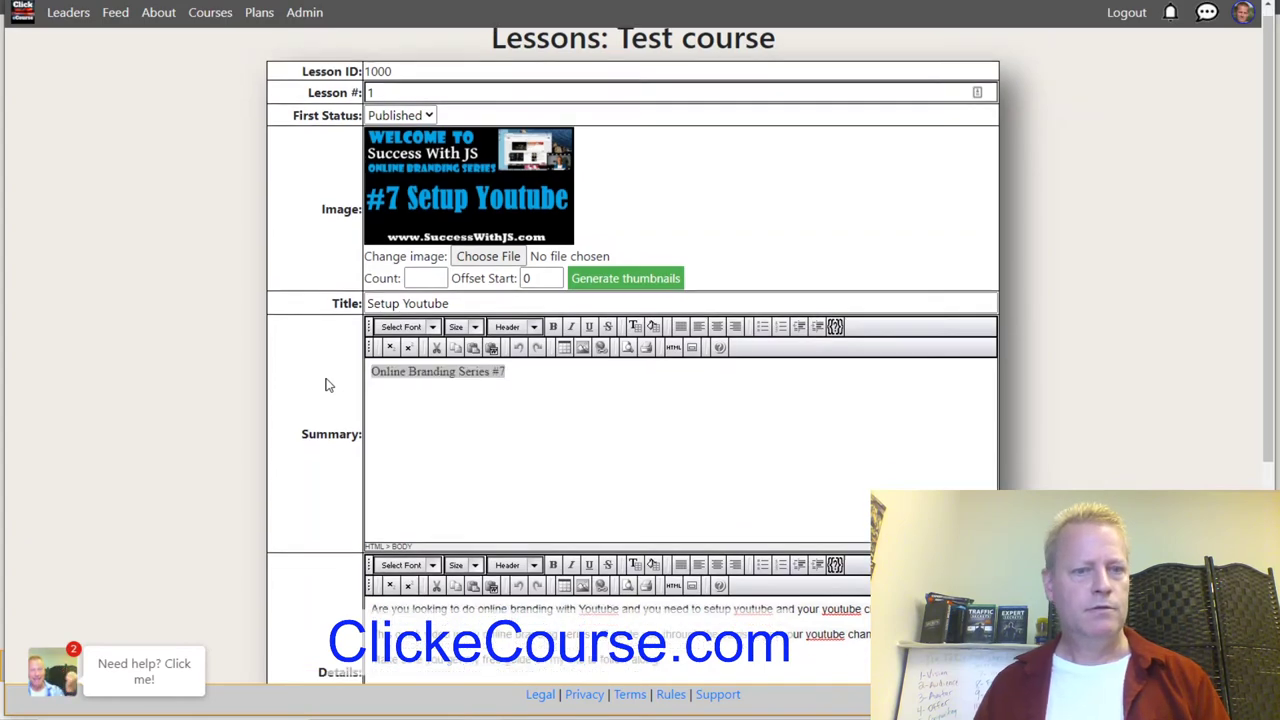
{"action": "scroll", "coordinate": [325, 385], "scroll_direction": "down", "scroll_amount": 4}
{"action": "left_click", "coordinate": [618, 624]}
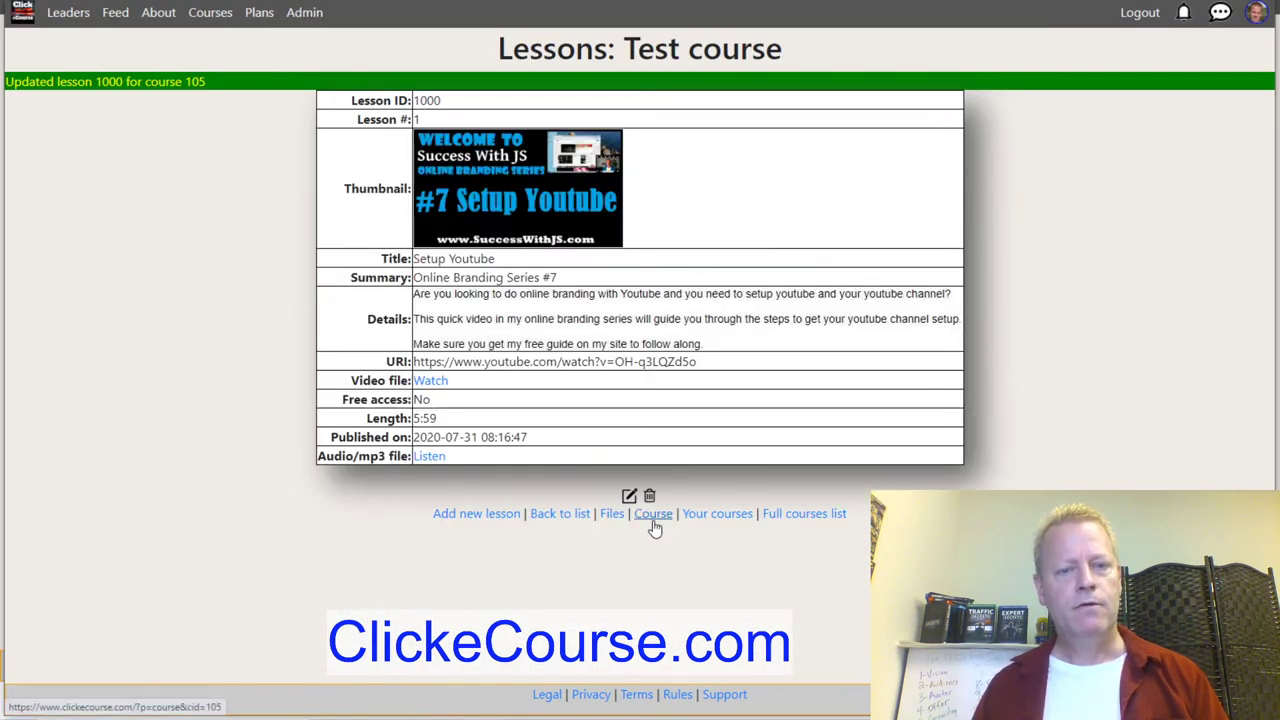
{"action": "left_click", "coordinate": [653, 515]}
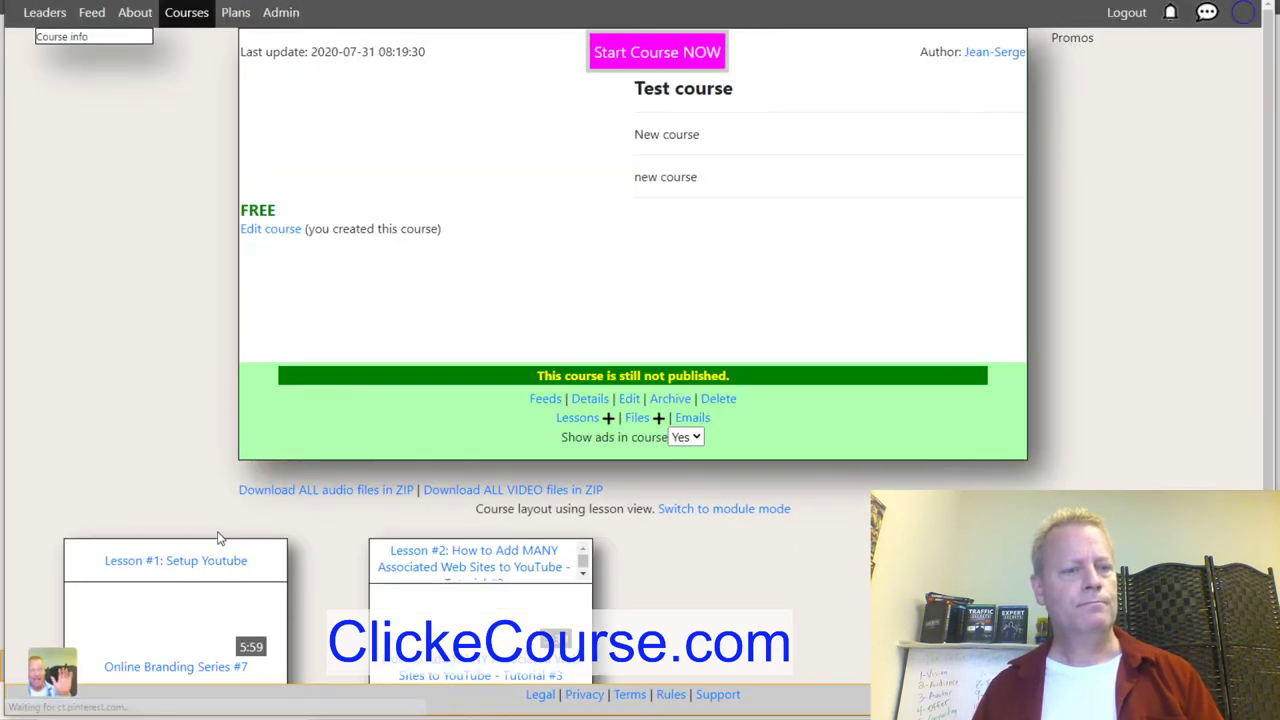
Open lesson #1, Setup Youtube, from the course page, play its intro clip and check the player's options.
{"action": "scroll", "coordinate": [217, 534], "scroll_direction": "down", "scroll_amount": 1}
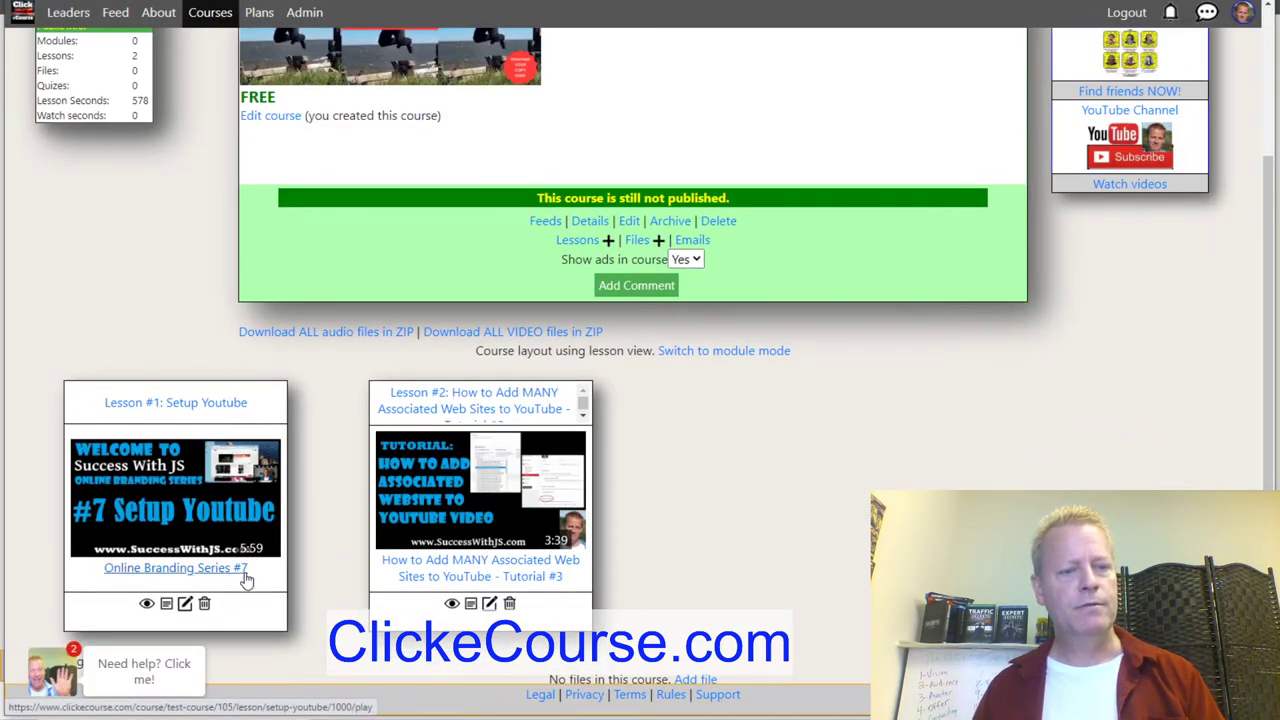
{"action": "mouse_move", "coordinate": [503, 541]}
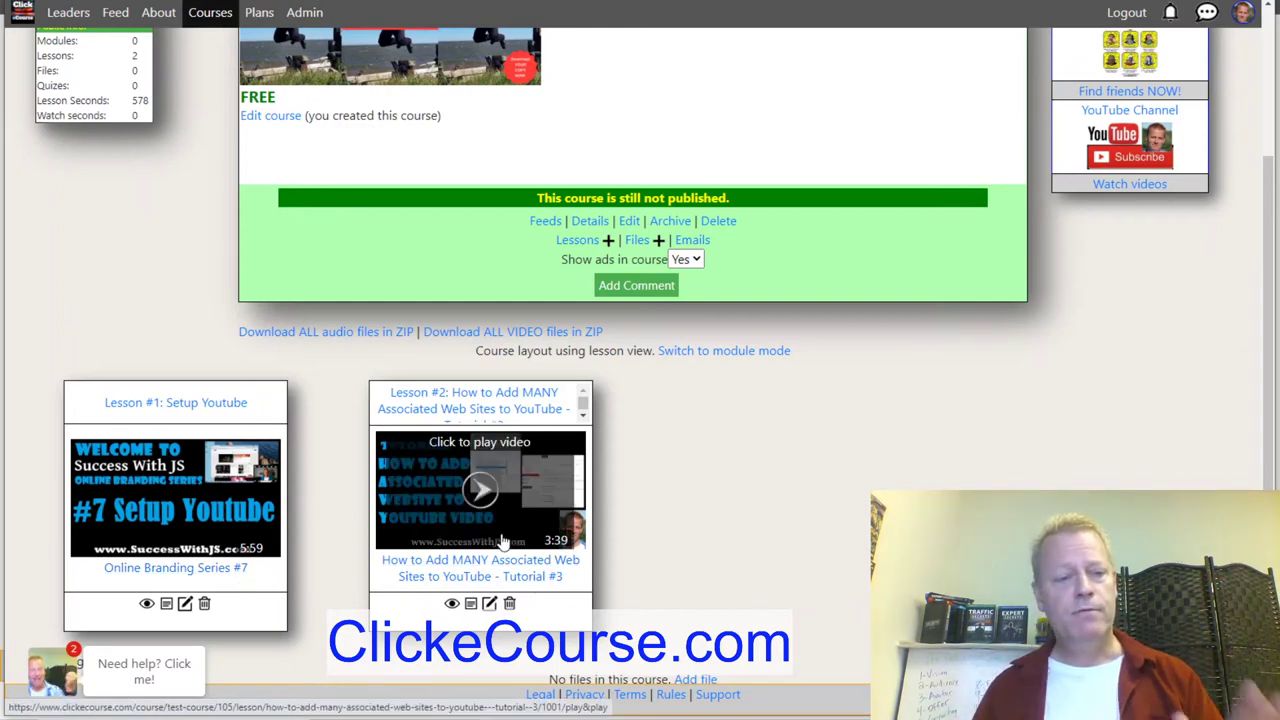
{"action": "left_click", "coordinate": [212, 532]}
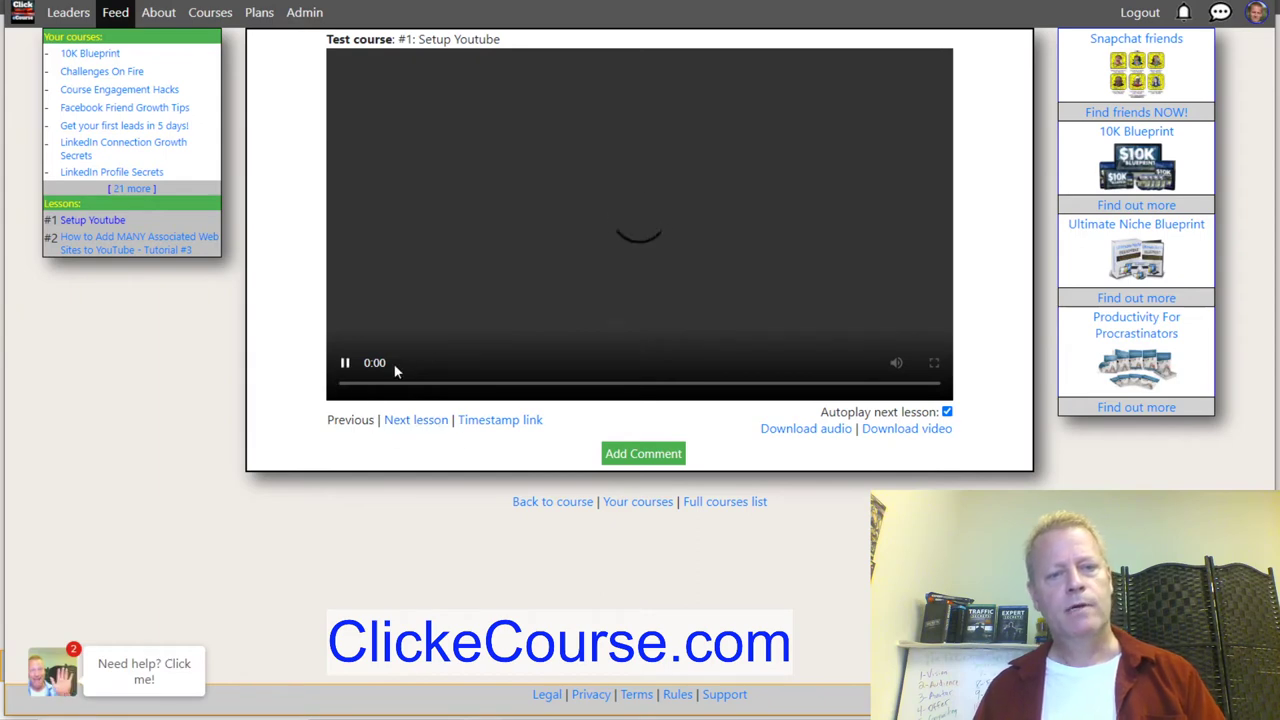
{"action": "left_click", "coordinate": [347, 367]}
{"action": "left_click", "coordinate": [346, 365]}
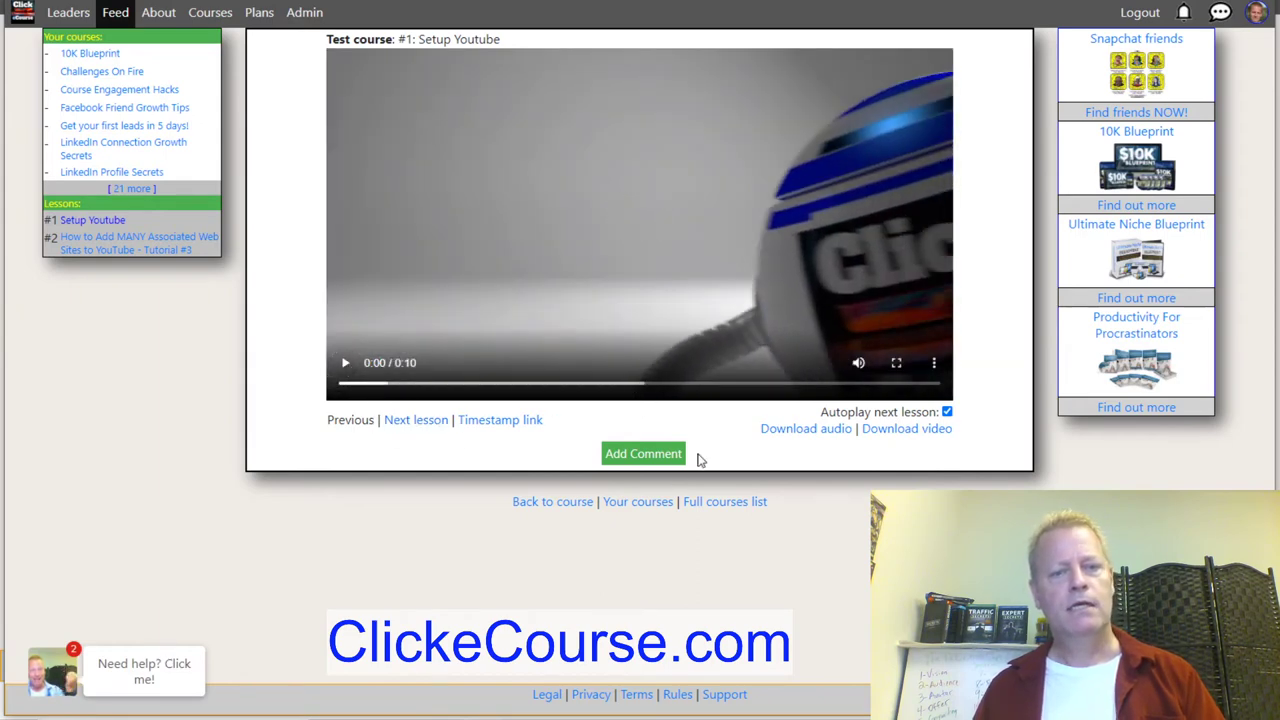
{"action": "left_click", "coordinate": [934, 363]}
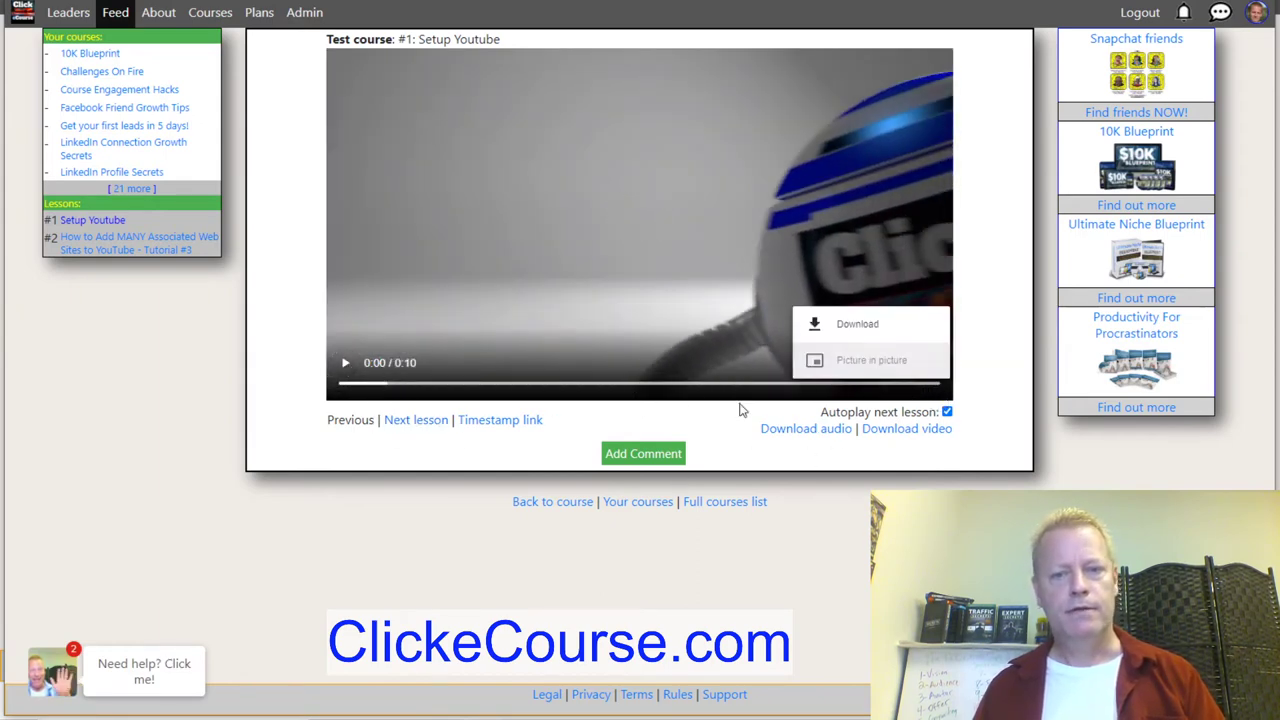
{"action": "left_click", "coordinate": [345, 363]}
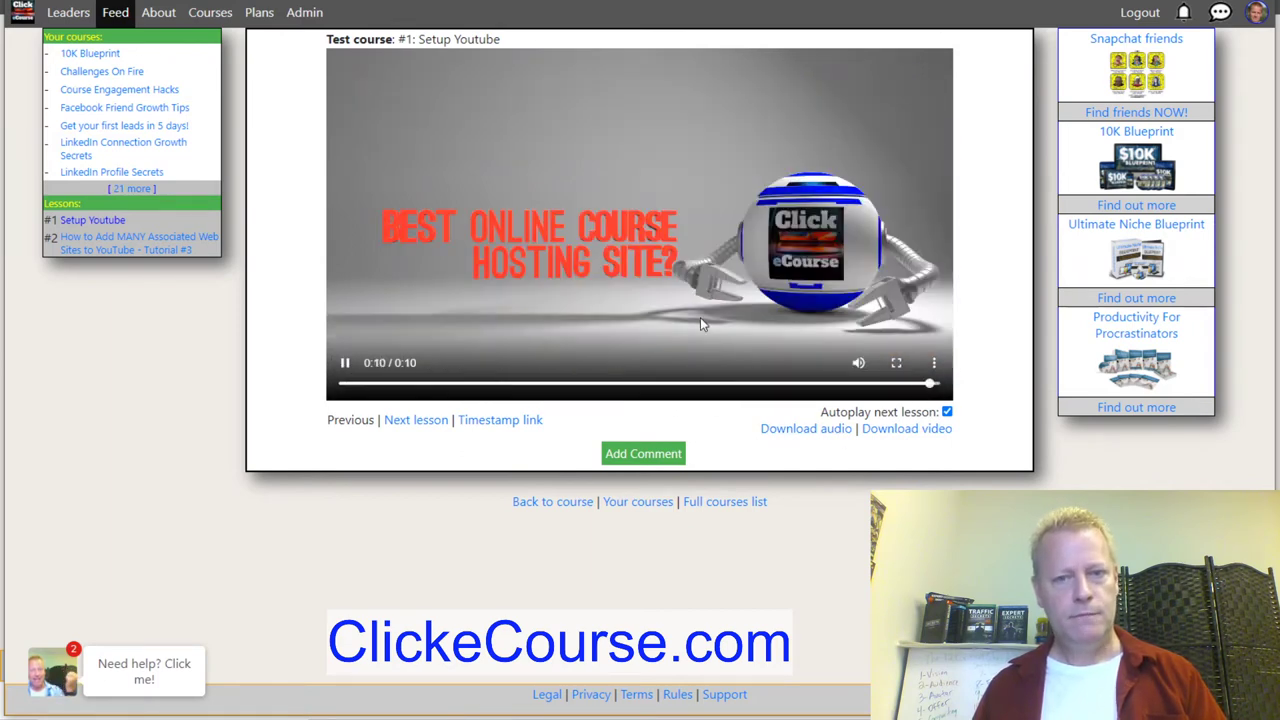
Load the Setup Youtube lesson's YouTube video, pause it, and preview it in full screen before returning to the lesson page.
{"action": "key", "text": "F5"}
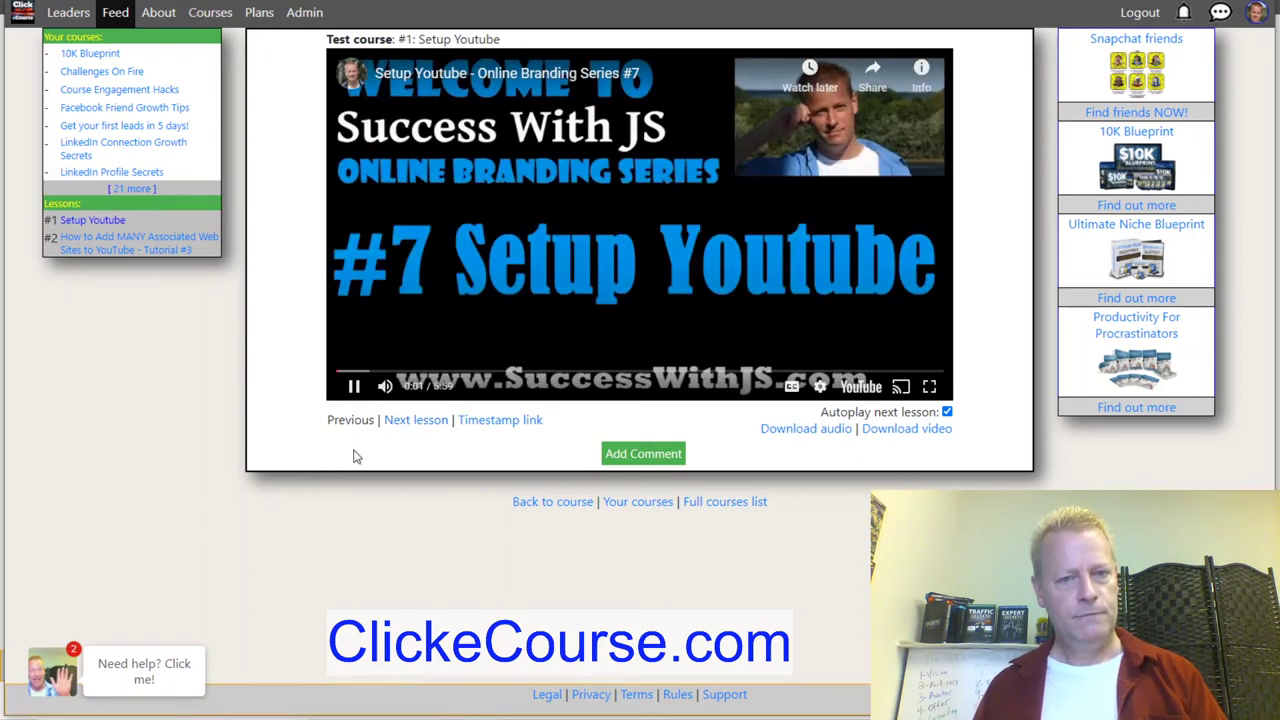
{"action": "left_click", "coordinate": [354, 388]}
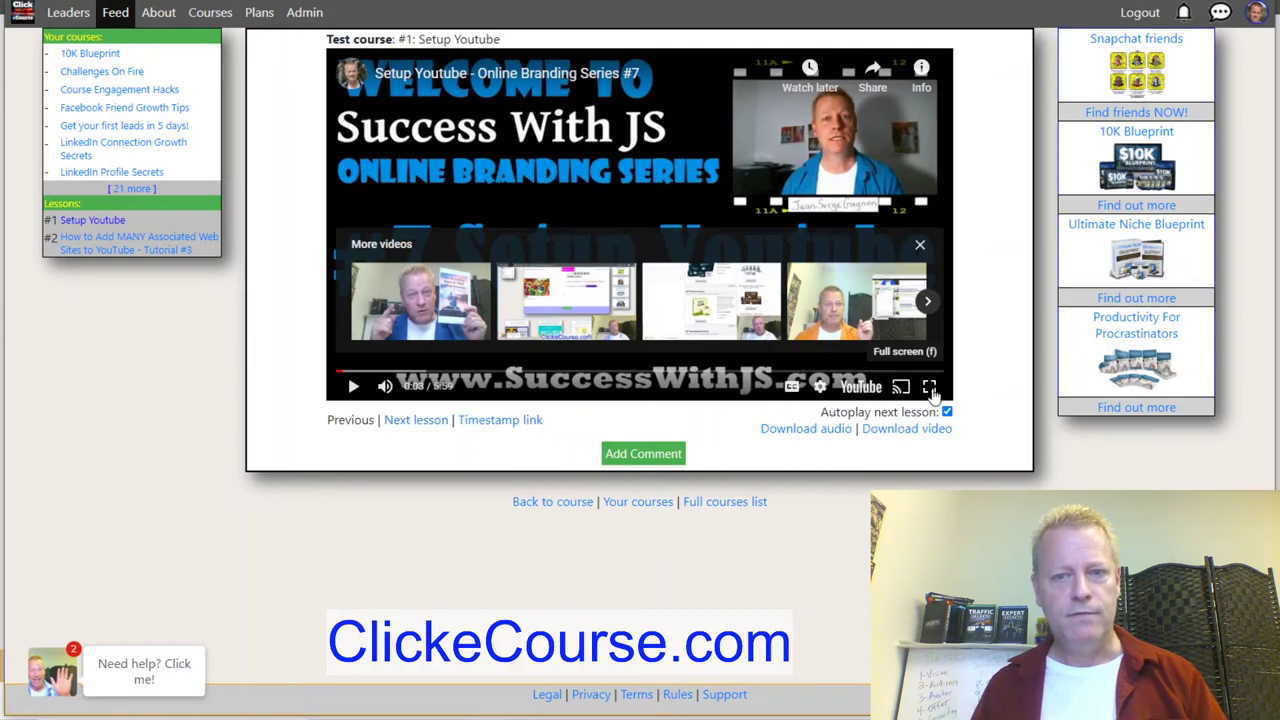
{"action": "left_click", "coordinate": [930, 388]}
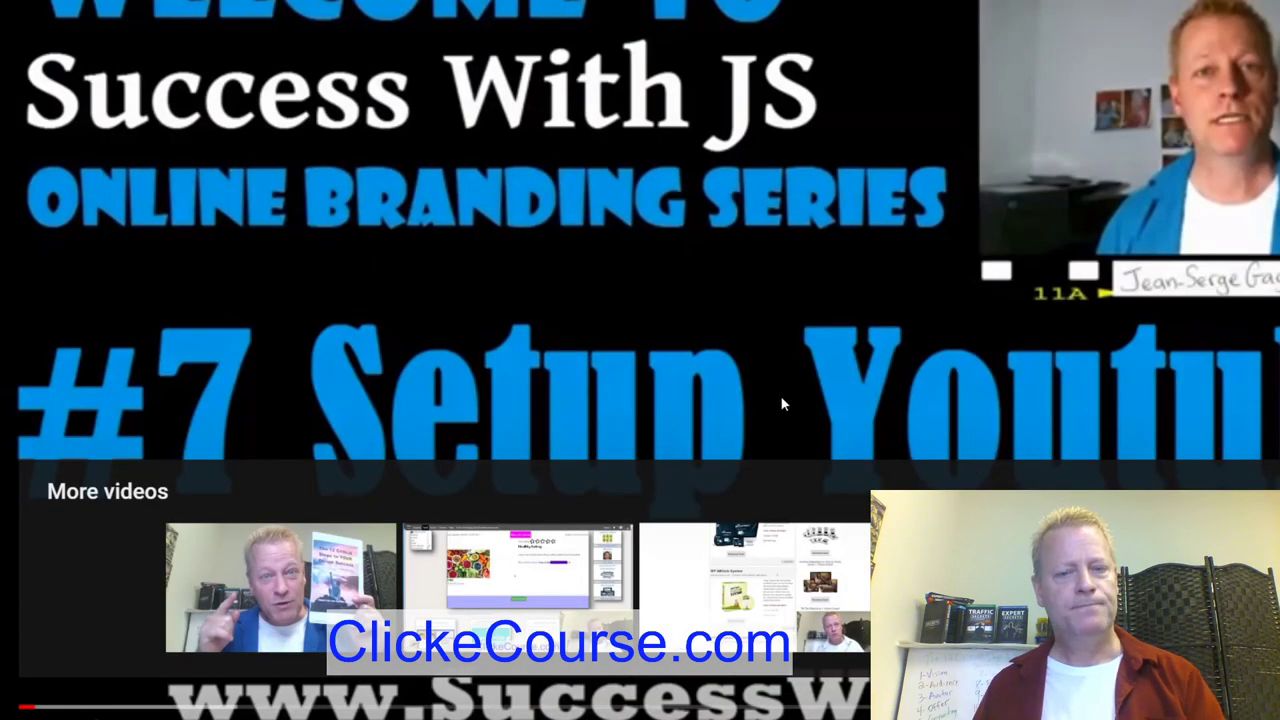
{"action": "key", "text": "Escape"}
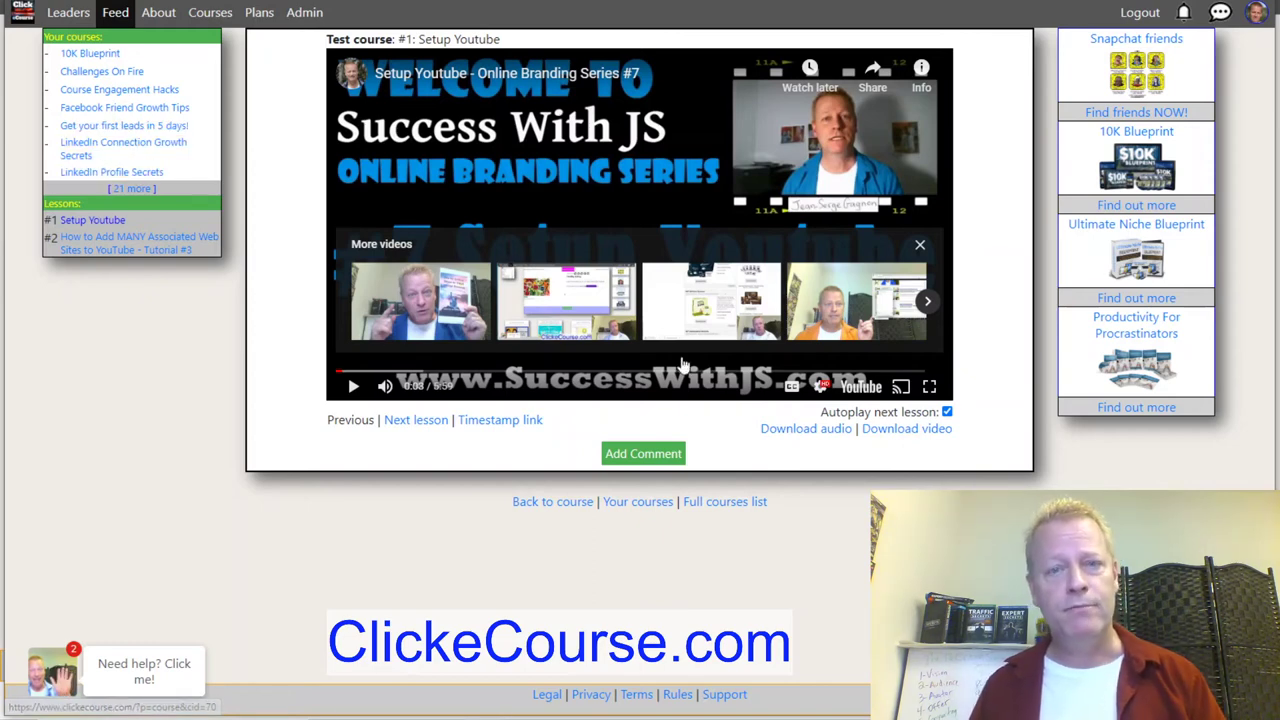
Find Test course among the created courses in the account profile and open it for editing.
{"action": "left_click", "coordinate": [1258, 28]}
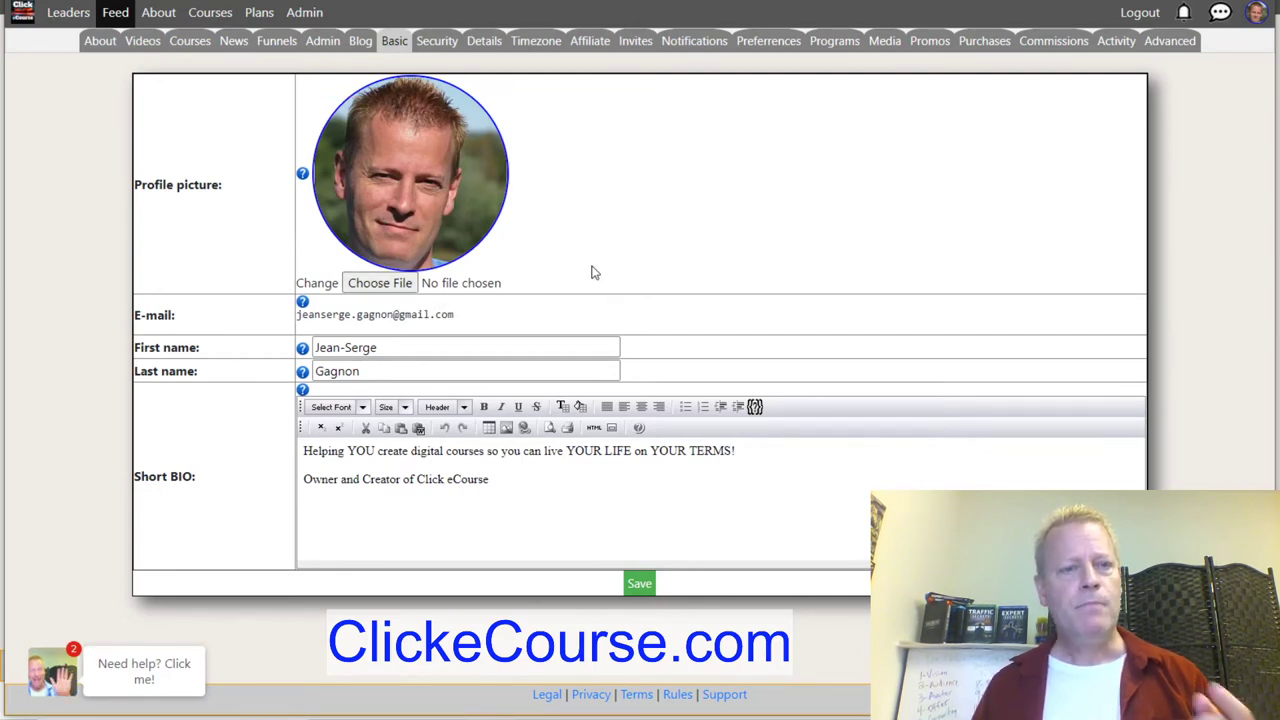
{"action": "left_click", "coordinate": [190, 42]}
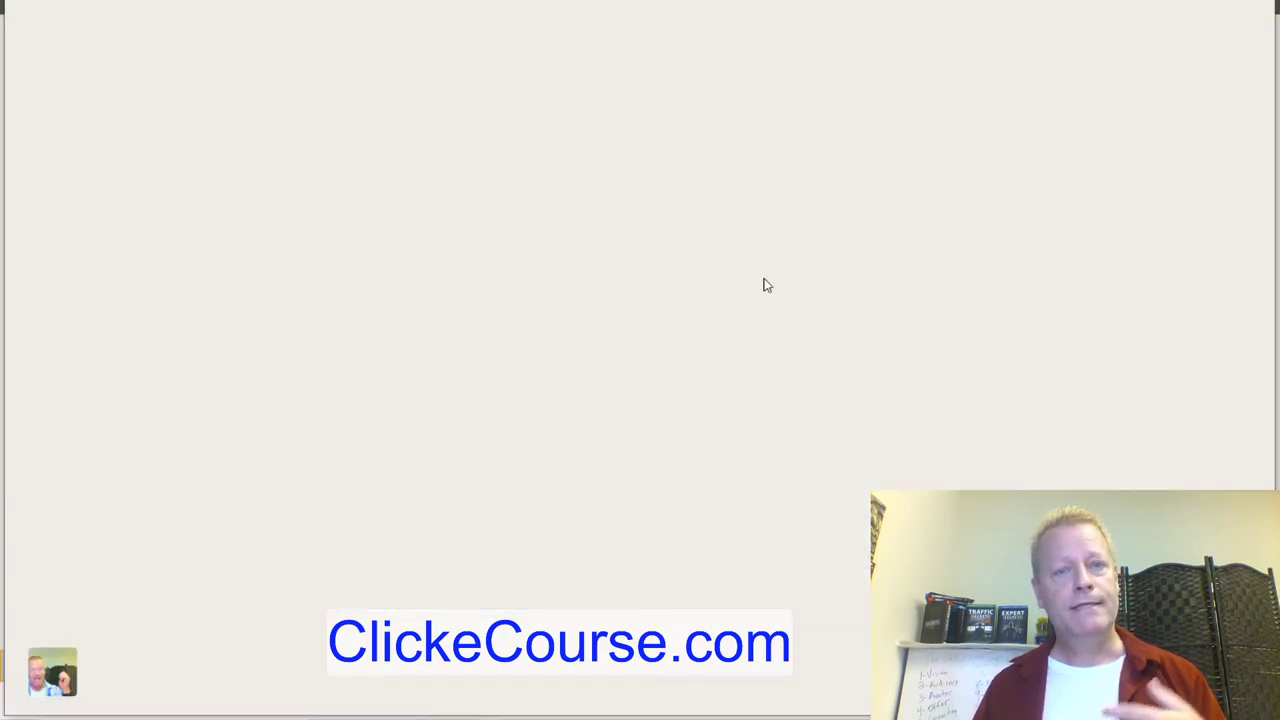
{"action": "left_click_drag", "start_coordinate": [578, 130], "coordinate": [883, 138]}
{"action": "scroll", "coordinate": [775, 272], "scroll_direction": "down", "scroll_amount": 5}
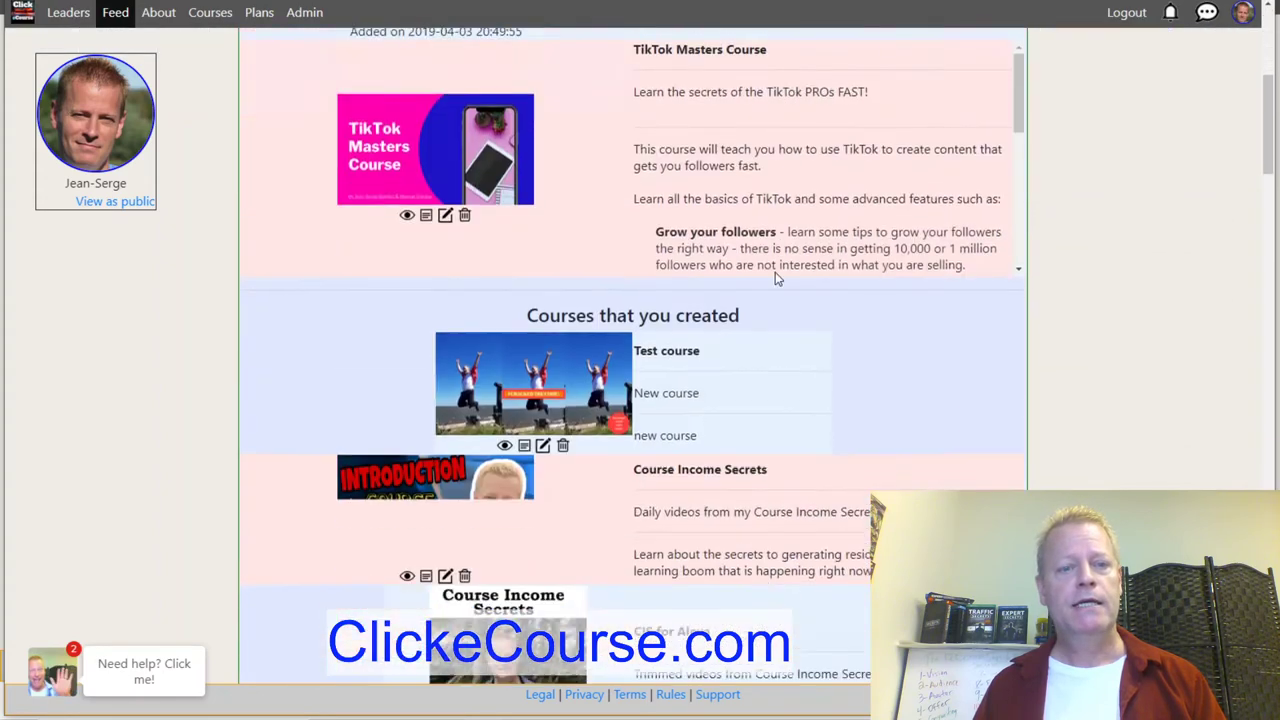
{"action": "left_click_drag", "start_coordinate": [522, 242], "coordinate": [779, 244]}
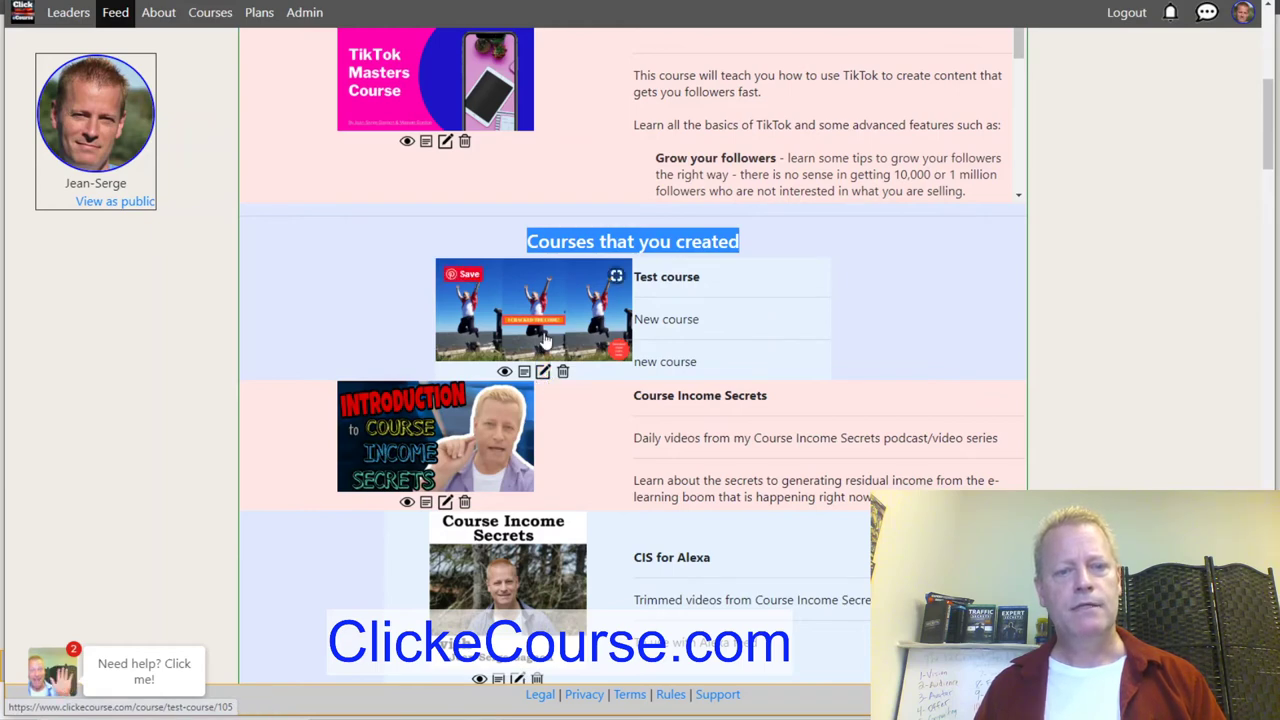
{"action": "left_click", "coordinate": [774, 324]}
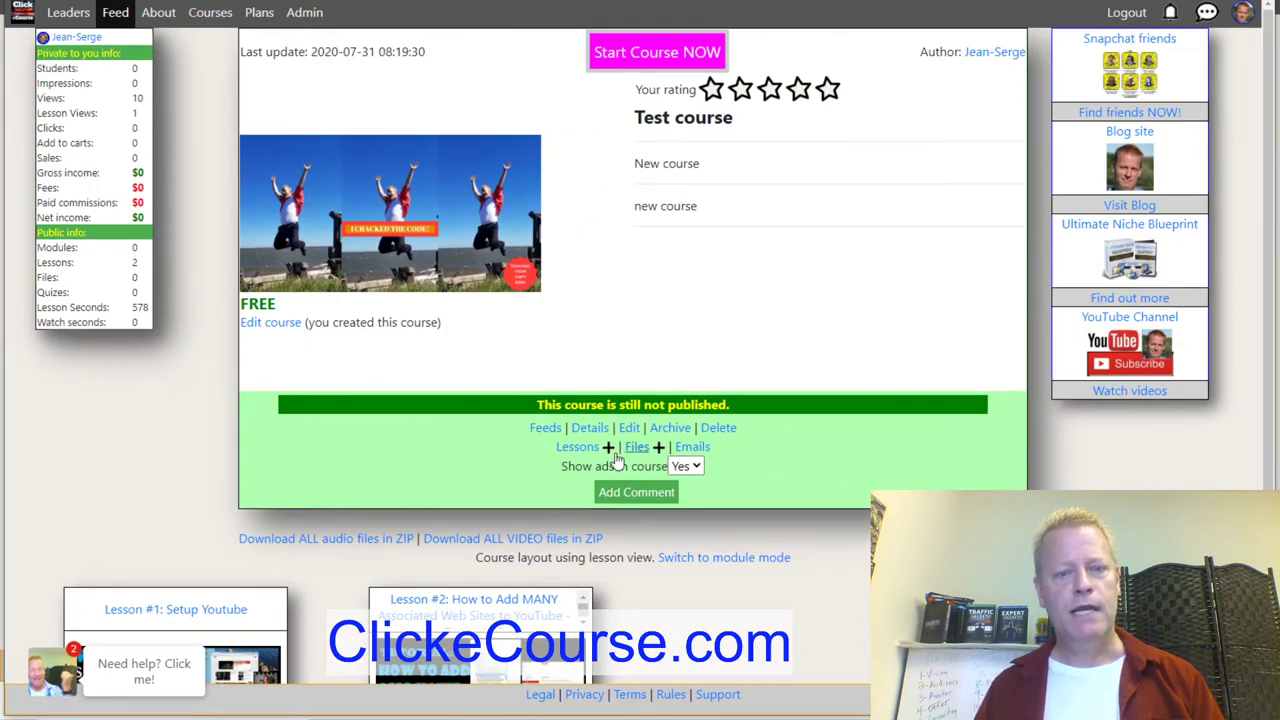
{"action": "left_click", "coordinate": [272, 323]}
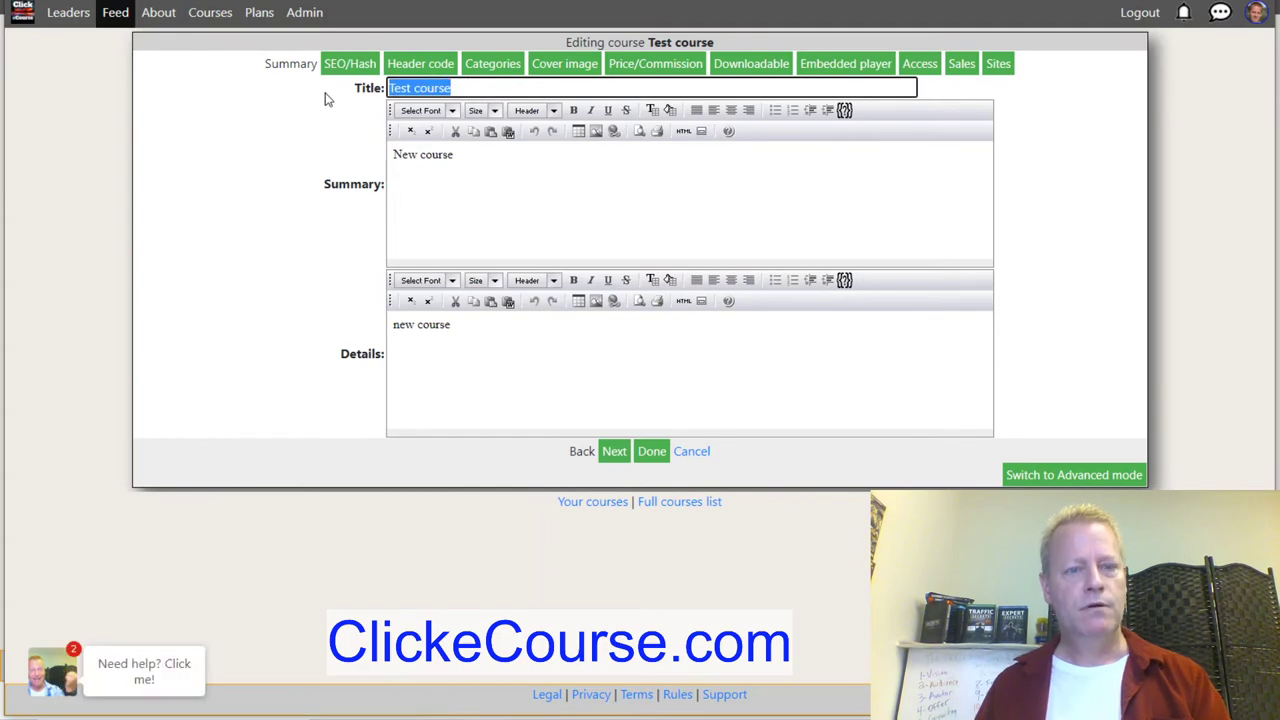
{"action": "type", "text": "Old"}
{"action": "key", "text": "BackSpace"}
{"action": "key", "text": "BackSpace"}
{"action": "key", "text": "BackSpace"}
{"action": "key", "text": "BackSpace"}
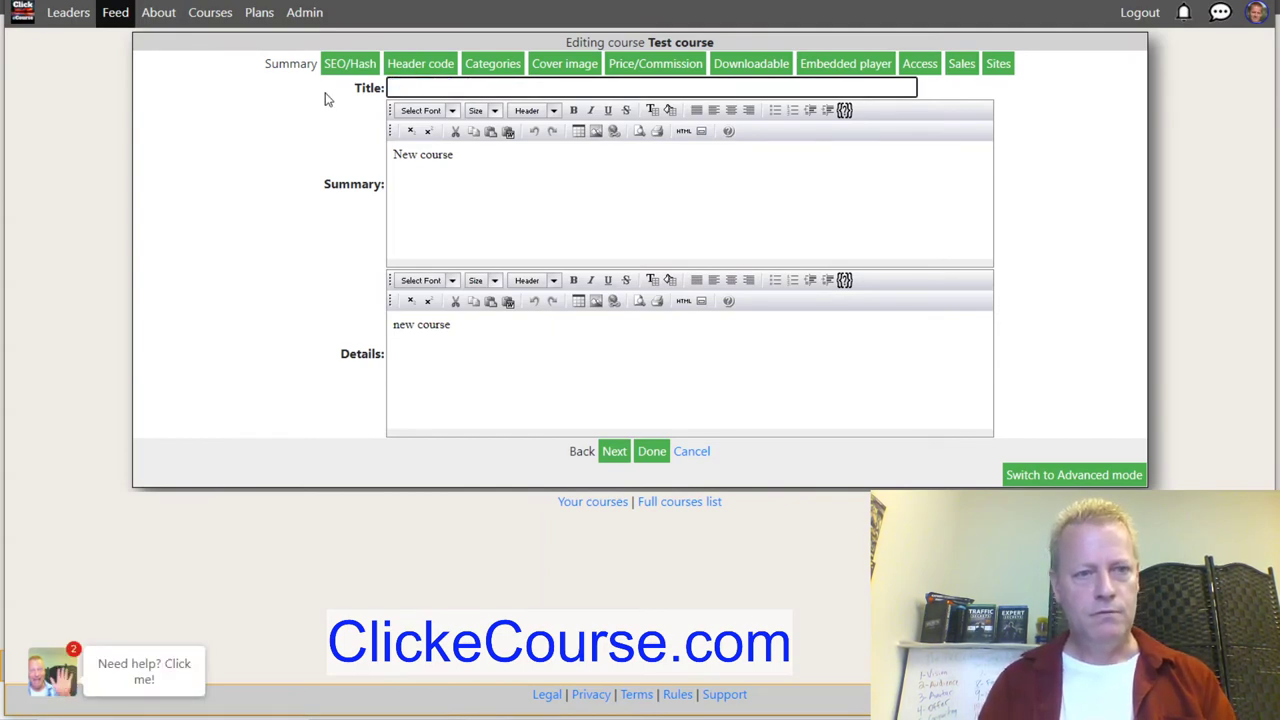
{"action": "type", "text": "Social"}
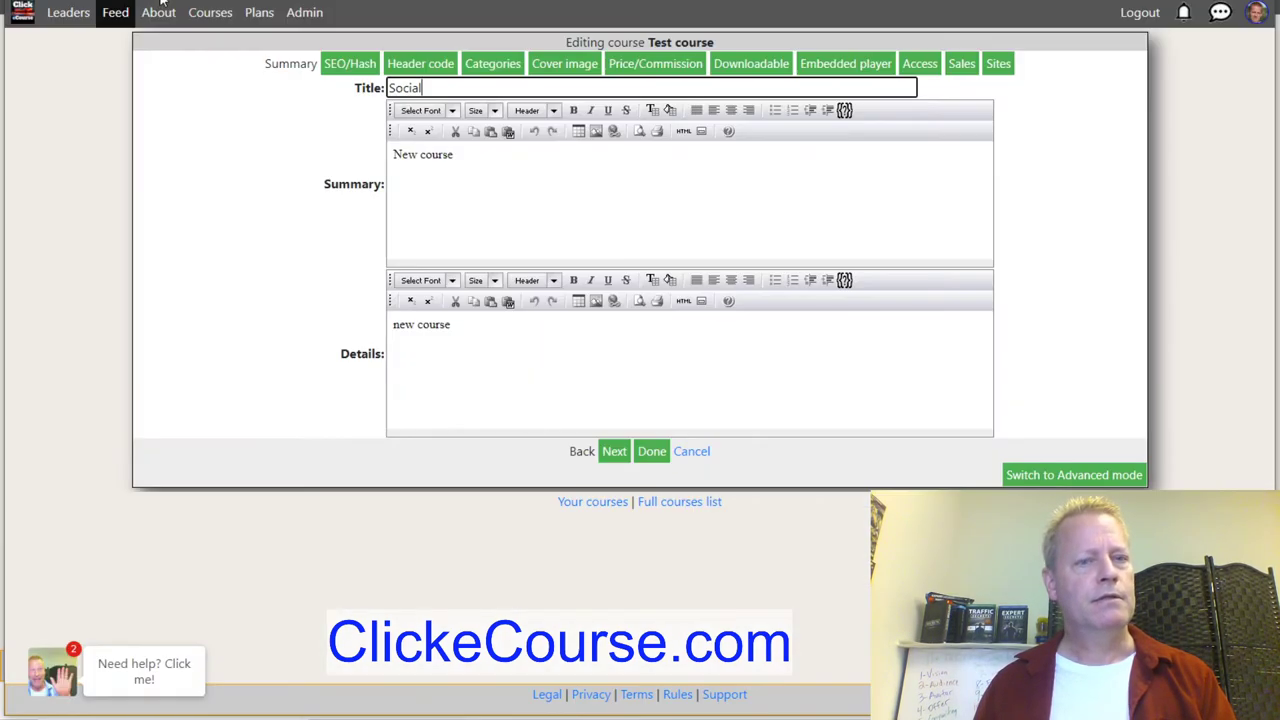
Set the course title to "Online branding series" and its summary to "Learn what to do to brand yourself online", and save the course.
{"action": "left_click_drag", "start_coordinate": [452, 84], "coordinate": [307, 86]}
{"action": "type", "text": "Online branding seriv"}
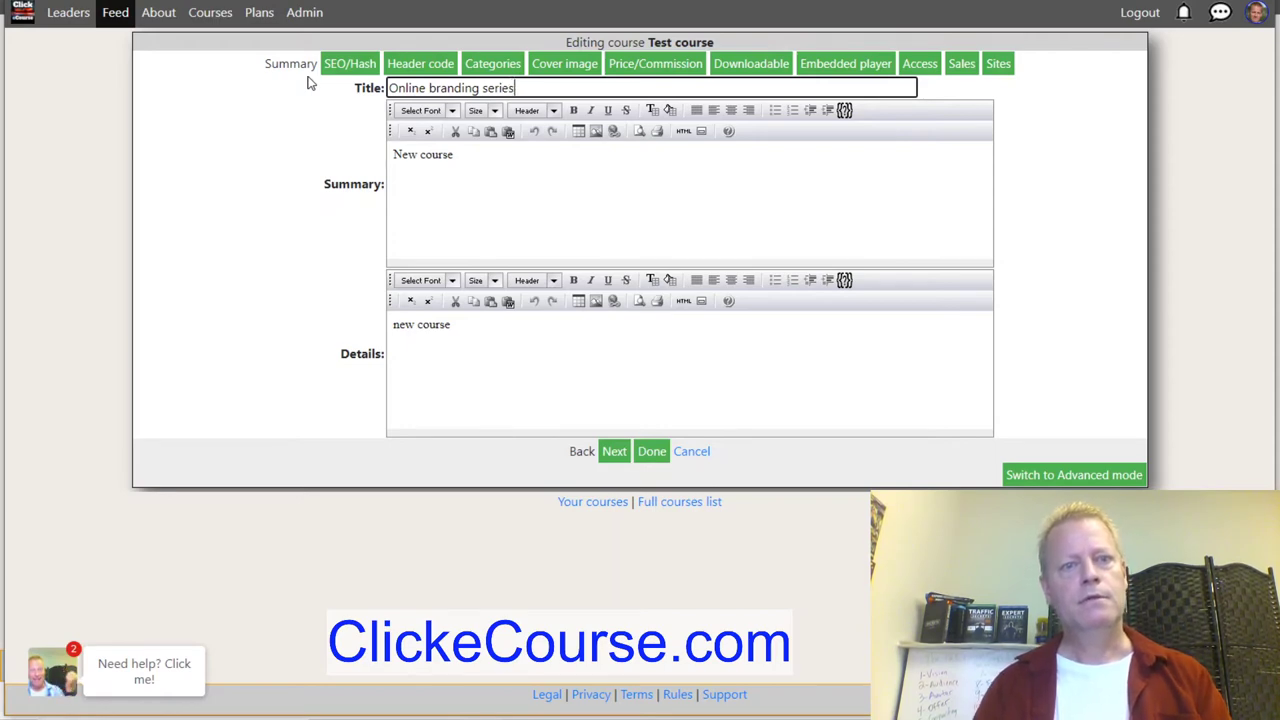
{"action": "left_click_drag", "start_coordinate": [478, 156], "coordinate": [277, 127]}
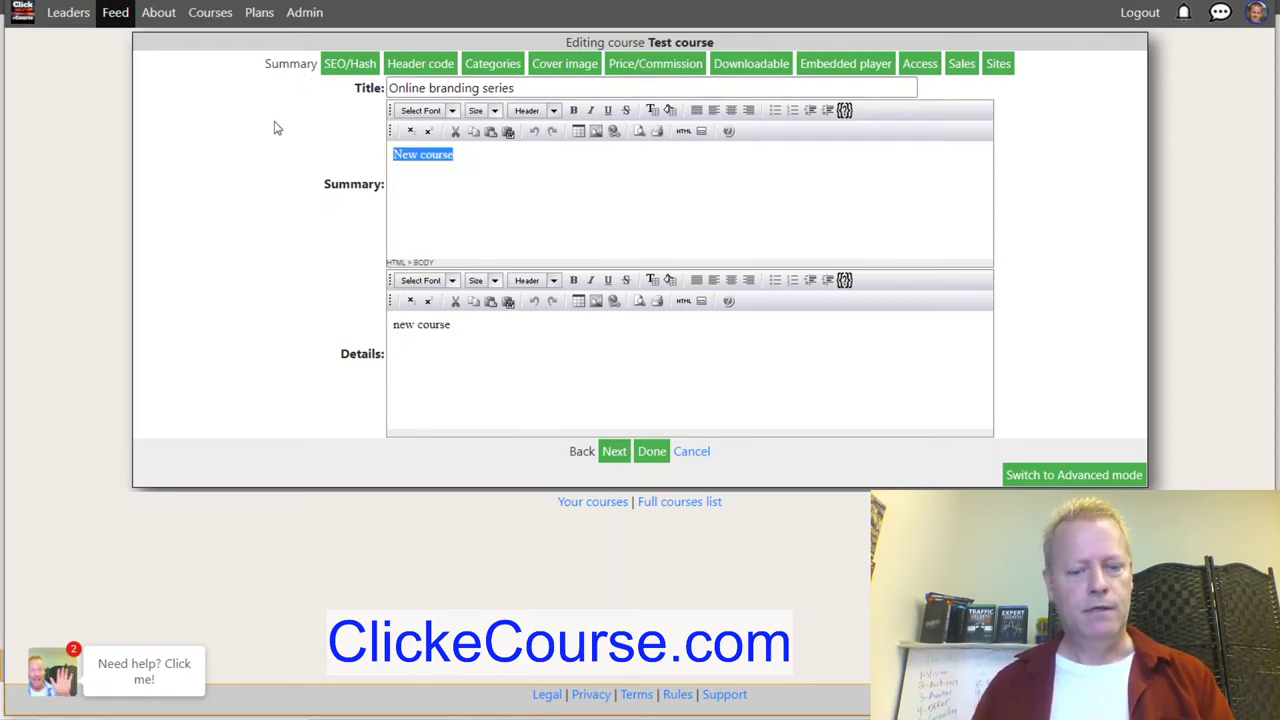
{"action": "type", "text": "Learn "}
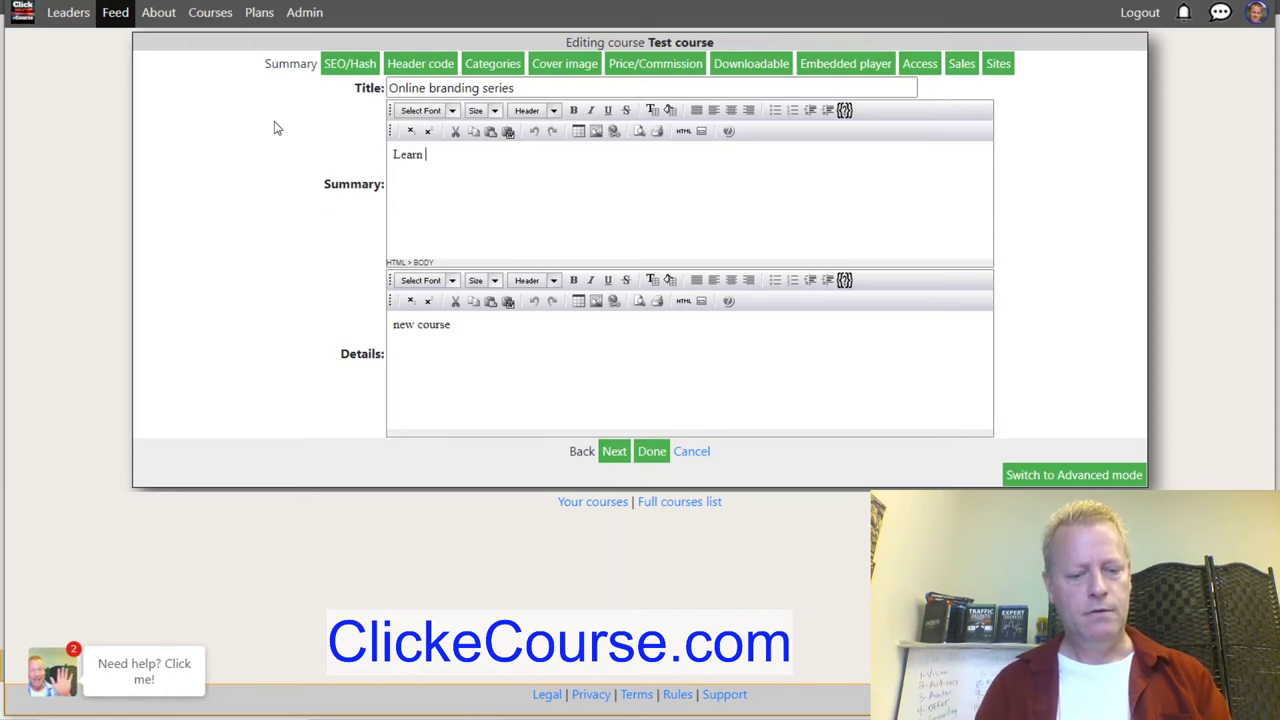
{"action": "type", "text": "what to do"}
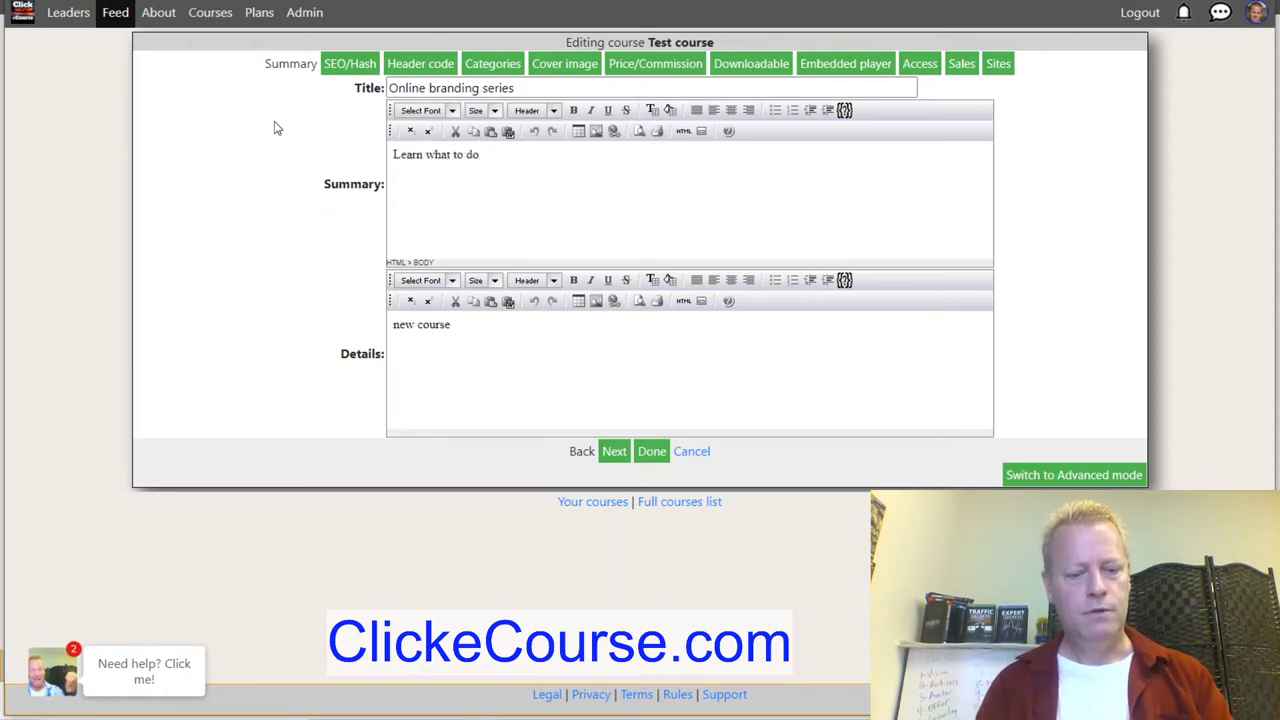
{"action": "type", "text": " to brand yourself online"}
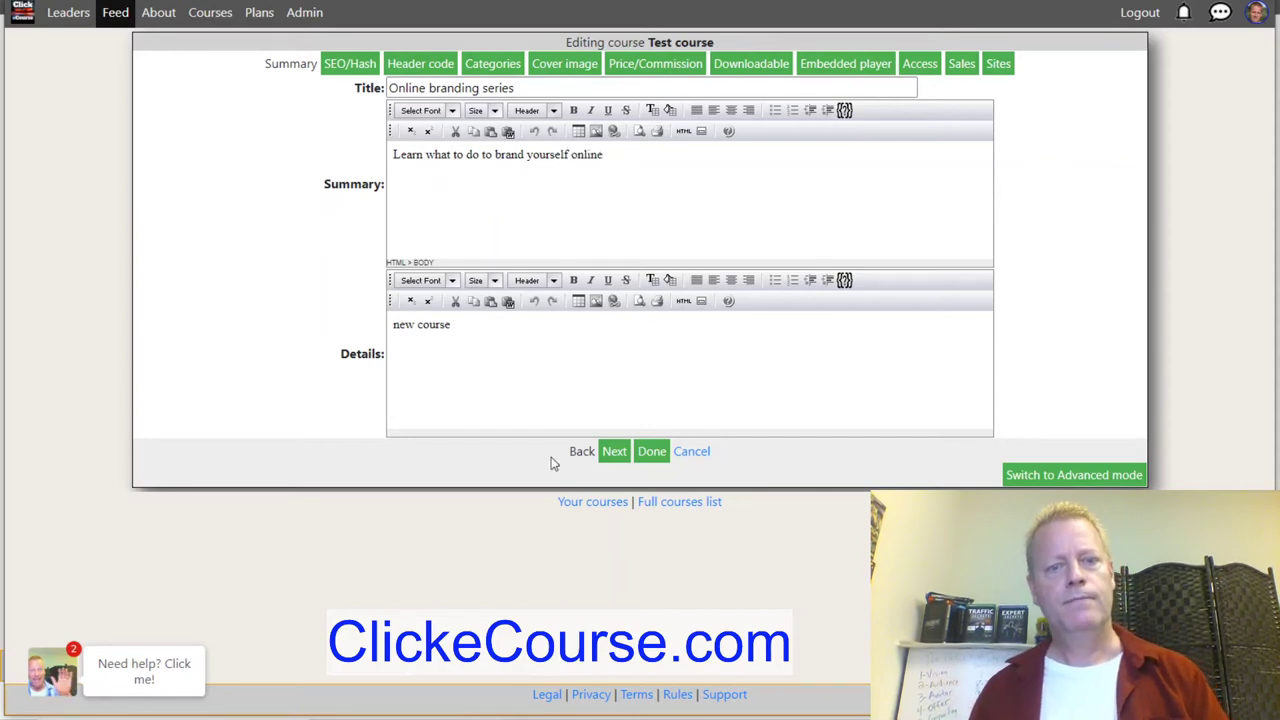
{"action": "left_click", "coordinate": [652, 451]}
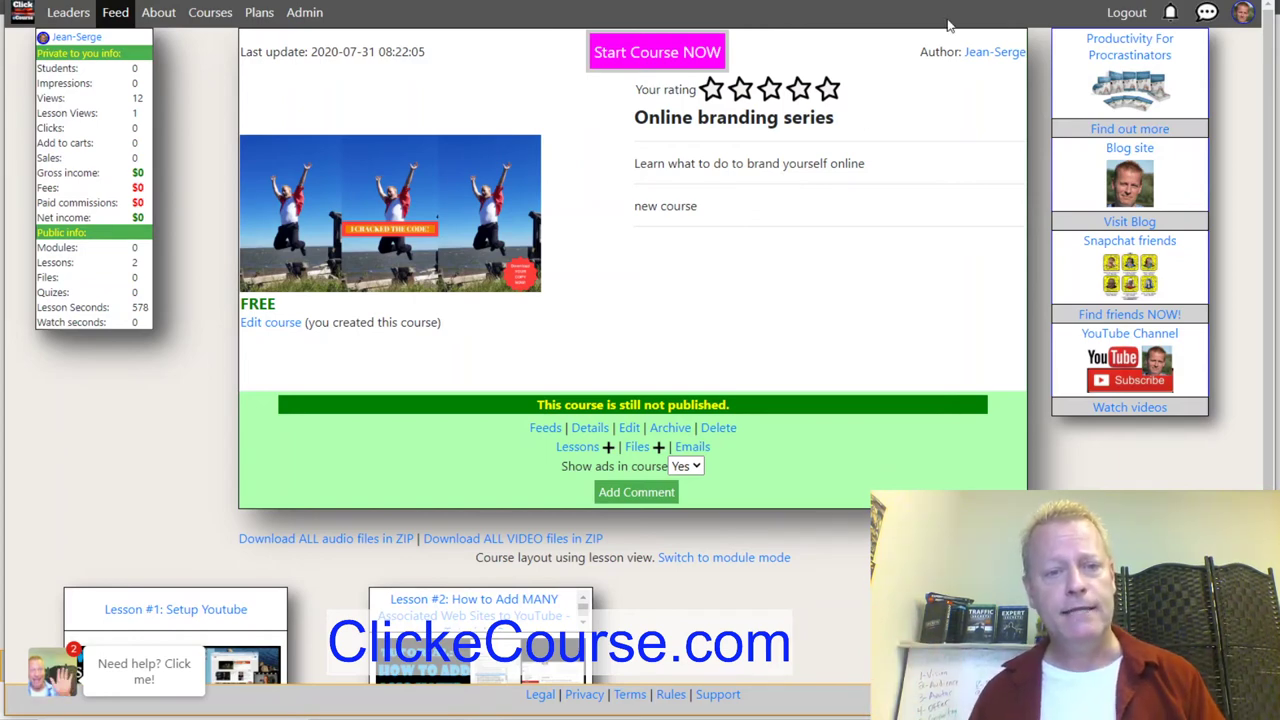
Examine the new course summary and the description, og:description and twitter:description meta tags in the course page's source, and close the source.
{"action": "left_click_drag", "start_coordinate": [638, 165], "coordinate": [866, 166]}
{"action": "left_click", "coordinate": [871, 188]}
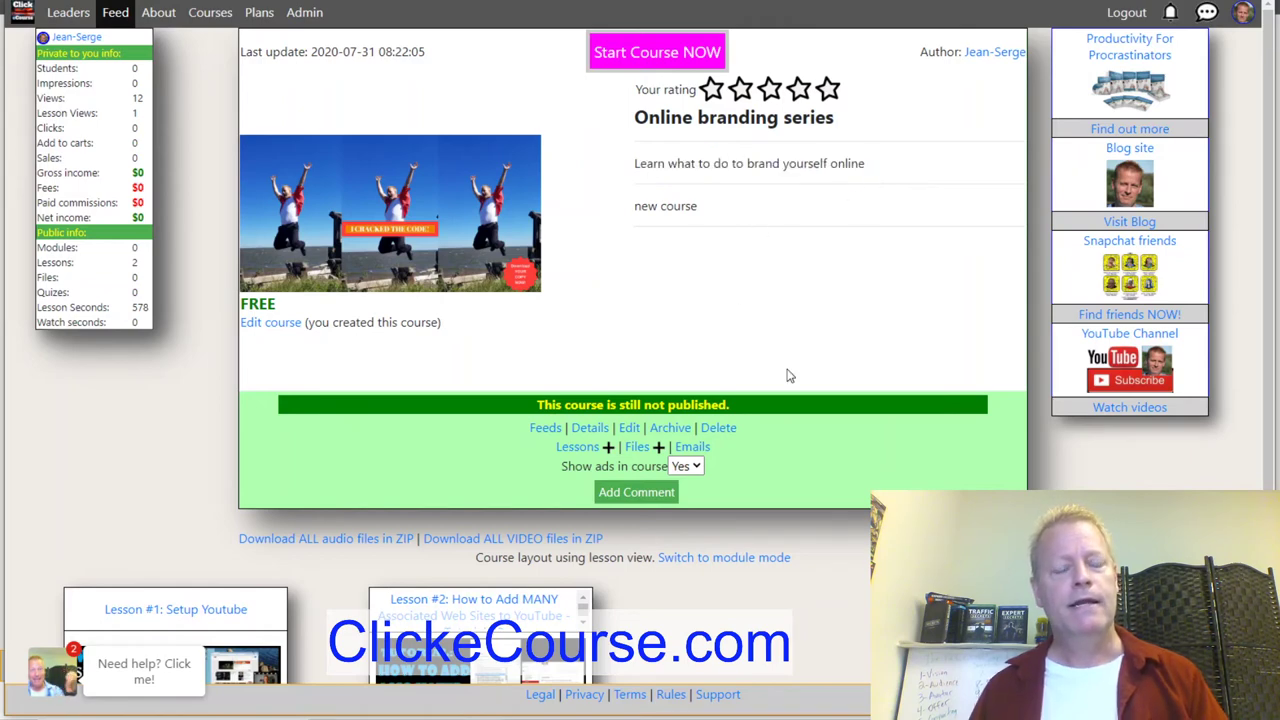
{"action": "right_click", "coordinate": [670, 245]}
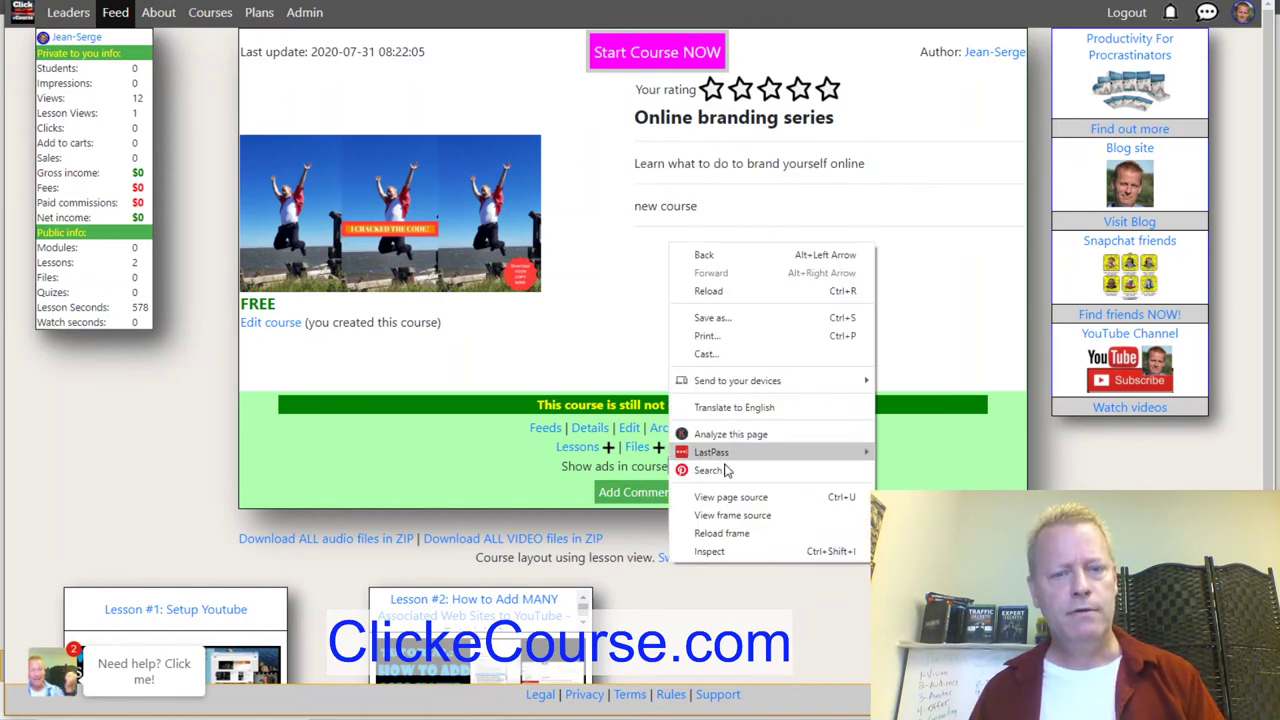
{"action": "left_click", "coordinate": [728, 497]}
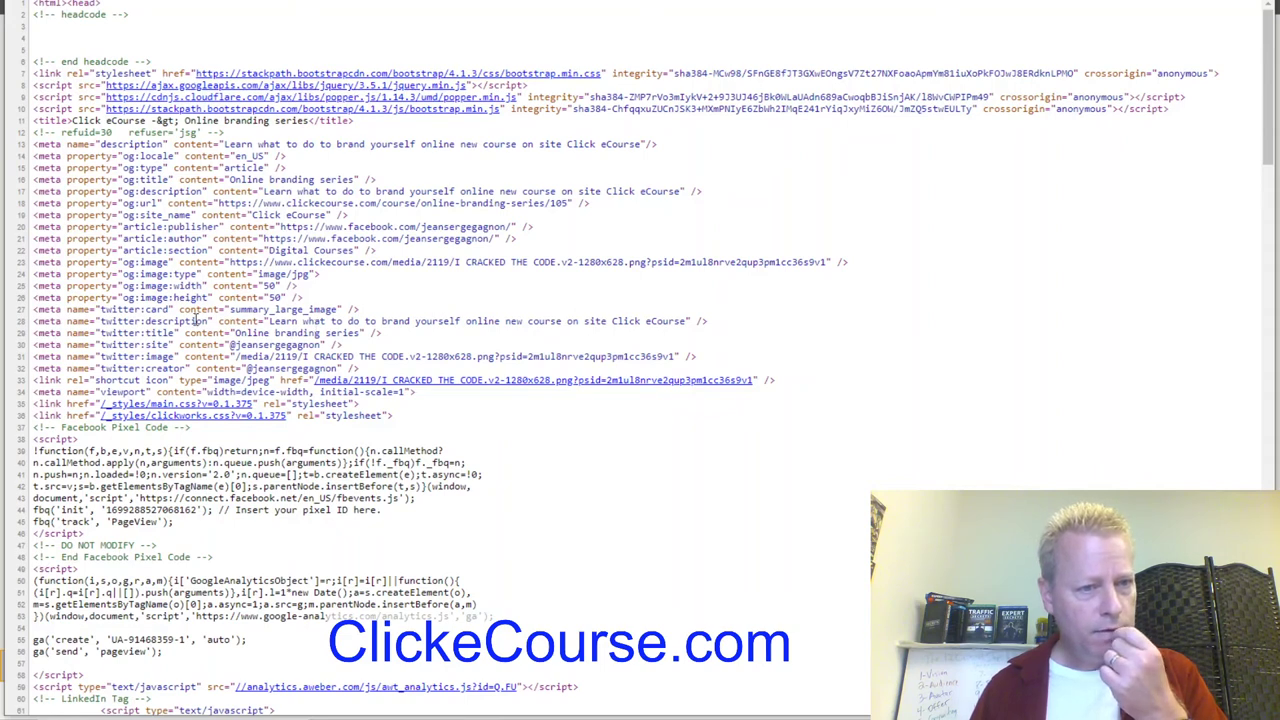
{"action": "left_click_drag", "start_coordinate": [102, 318], "coordinate": [698, 332]}
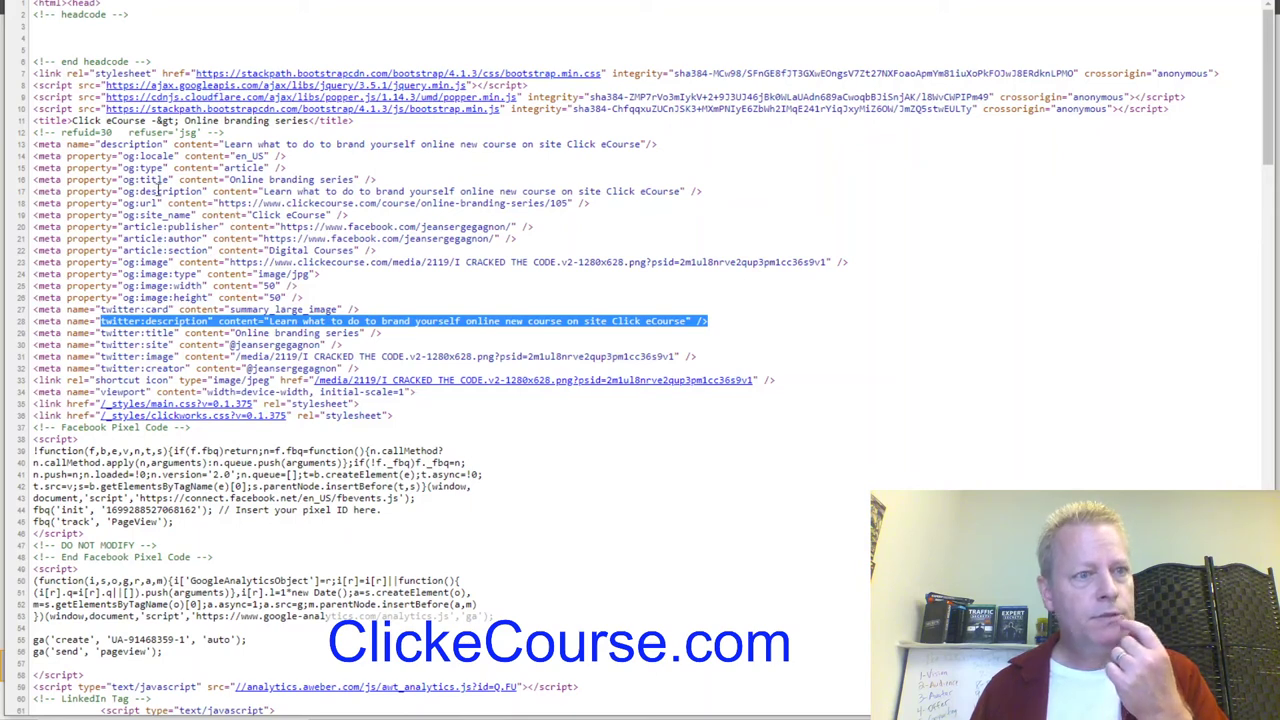
{"action": "left_click_drag", "start_coordinate": [128, 191], "coordinate": [697, 188]}
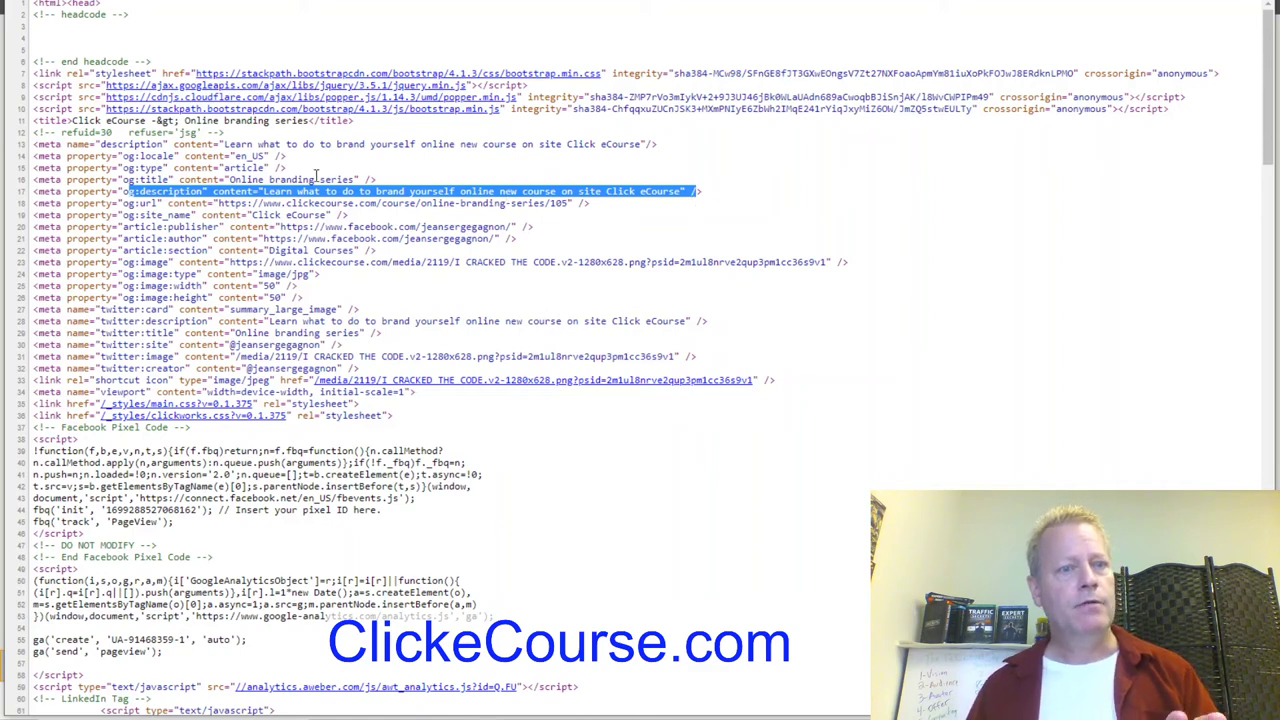
{"action": "left_click_drag", "start_coordinate": [142, 144], "coordinate": [690, 148]}
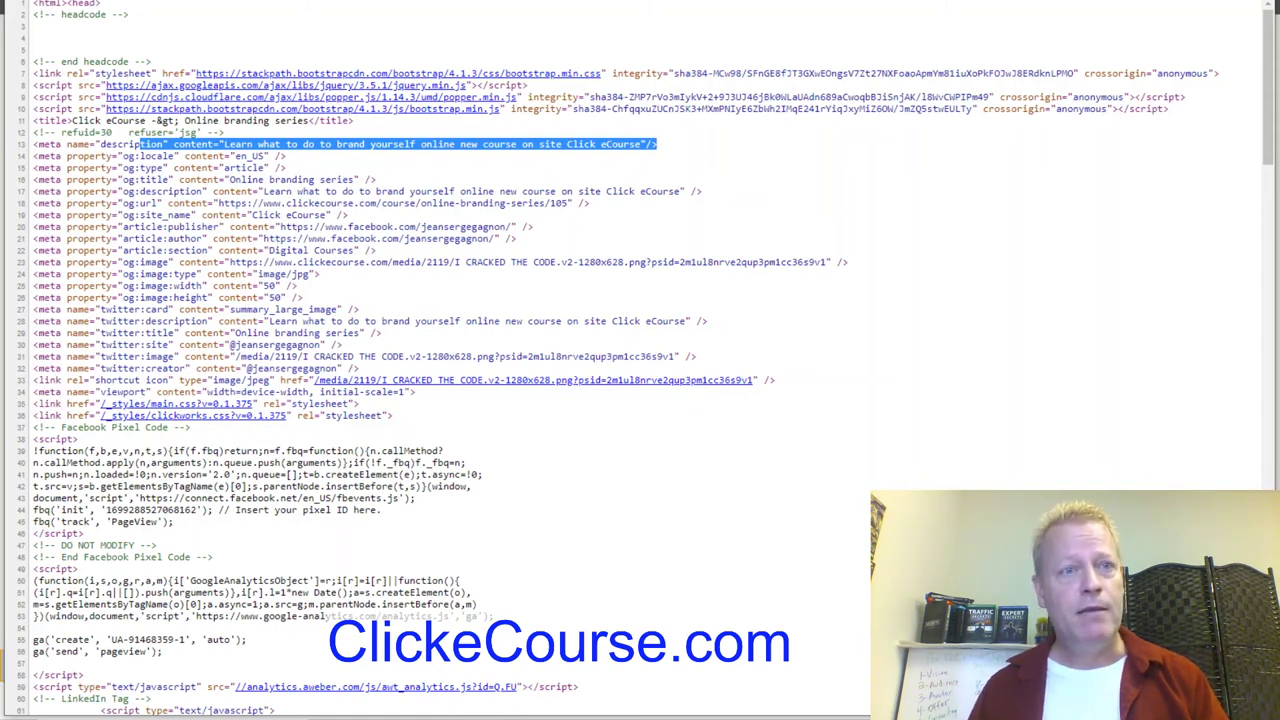
{"action": "key", "text": "ctrl+w"}
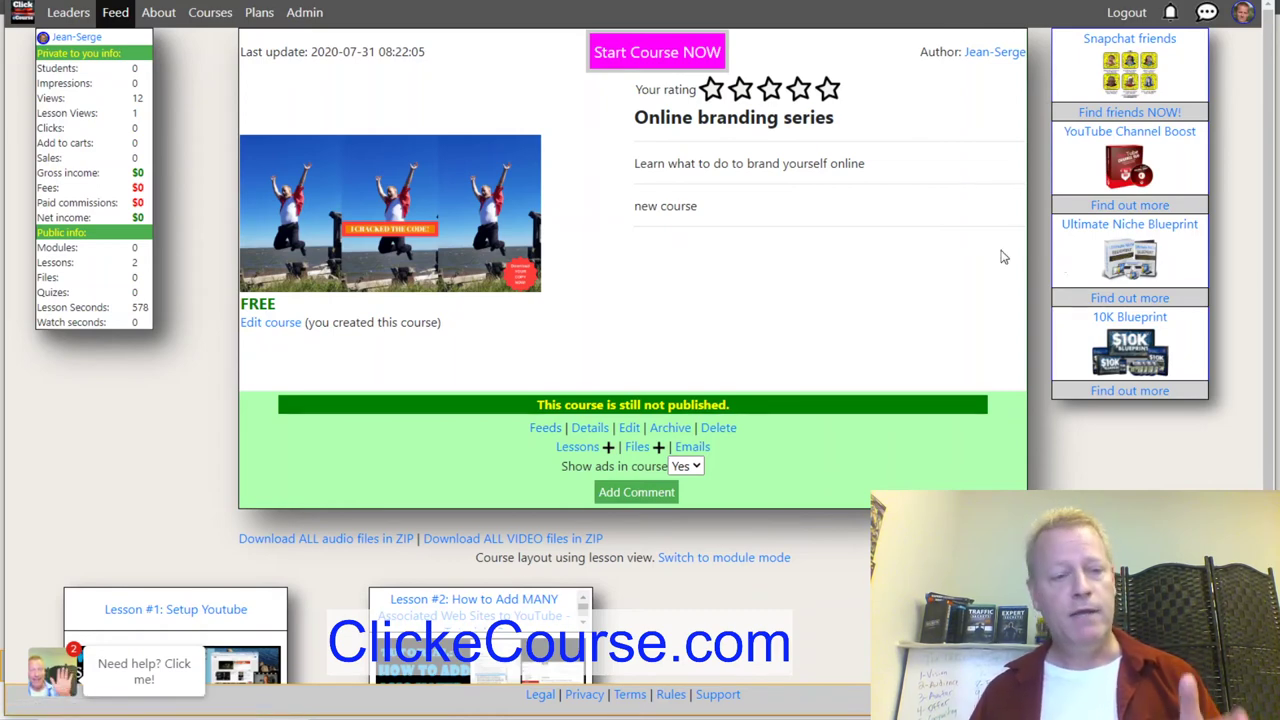
Open the ConversioBot help chat on the course page, go to its home screen, and close the chat.
{"action": "left_click", "coordinate": [55, 688]}
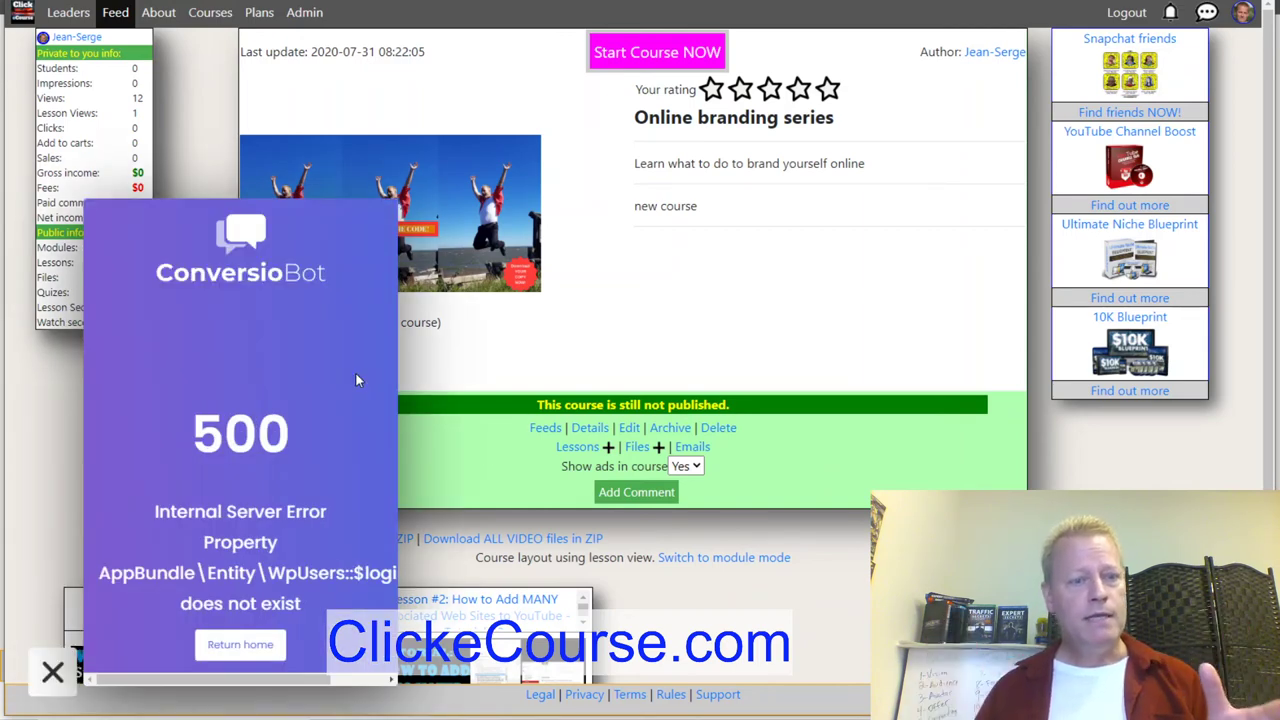
{"action": "left_click", "coordinate": [266, 657]}
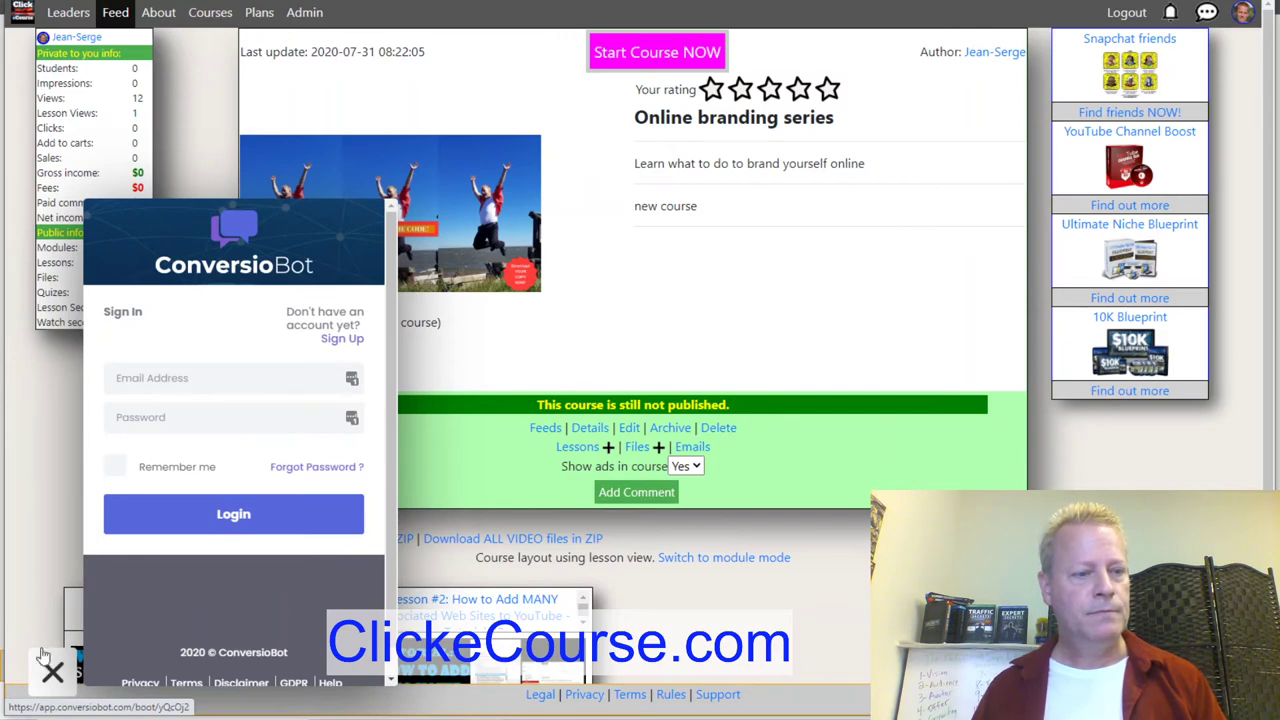
{"action": "left_click", "coordinate": [52, 686]}
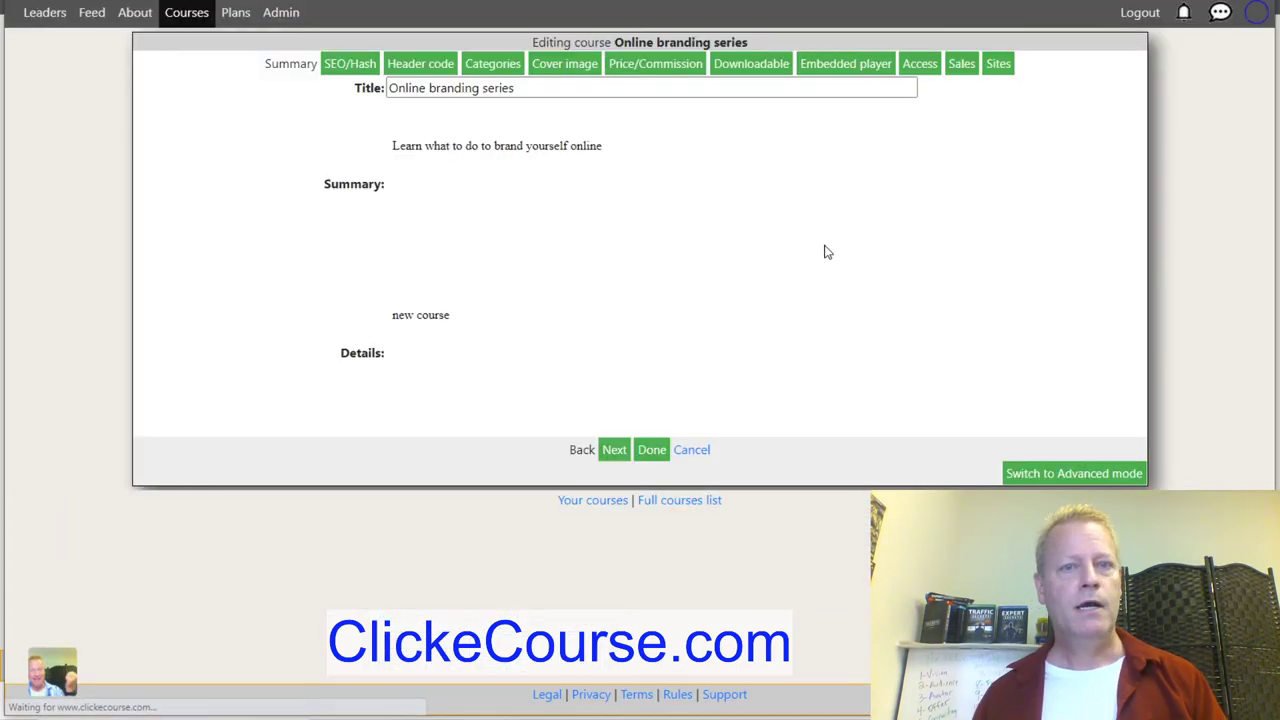
Open the course's header code settings and examine the ConversioBot ID and Student ConversioBot ID fields.
{"action": "left_click", "coordinate": [428, 70]}
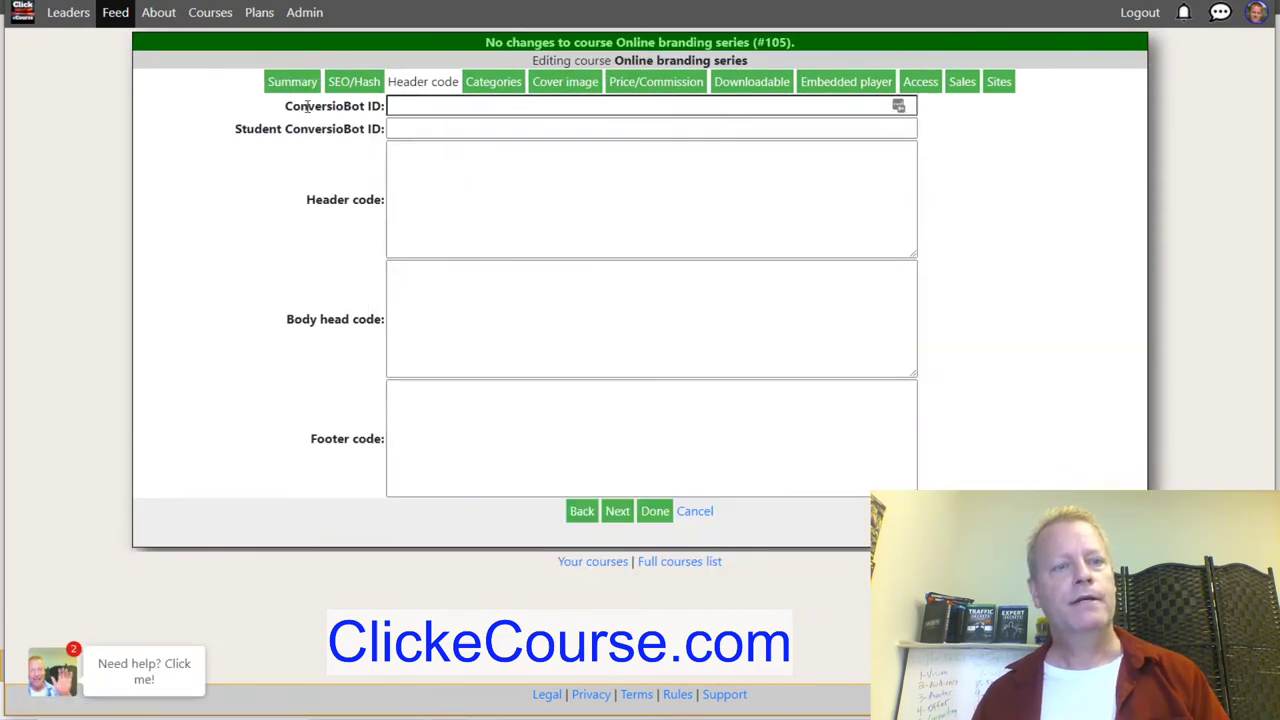
{"action": "left_click_drag", "start_coordinate": [308, 106], "coordinate": [389, 112]}
{"action": "left_click", "coordinate": [302, 125]}
{"action": "left_click_drag", "start_coordinate": [257, 128], "coordinate": [386, 130]}
{"action": "left_click", "coordinate": [352, 118]}
{"action": "left_click", "coordinate": [429, 108]}
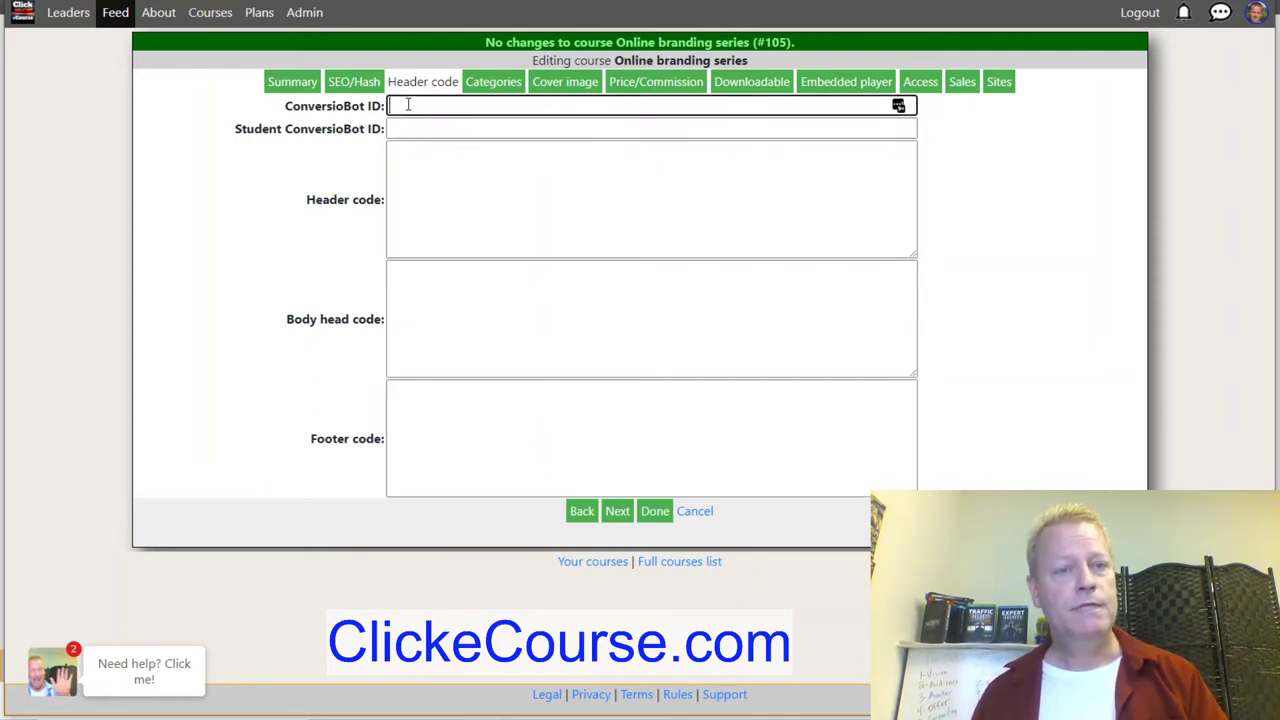
{"action": "left_click", "coordinate": [403, 126]}
{"action": "left_click", "coordinate": [403, 103]}
{"action": "left_click", "coordinate": [406, 126]}
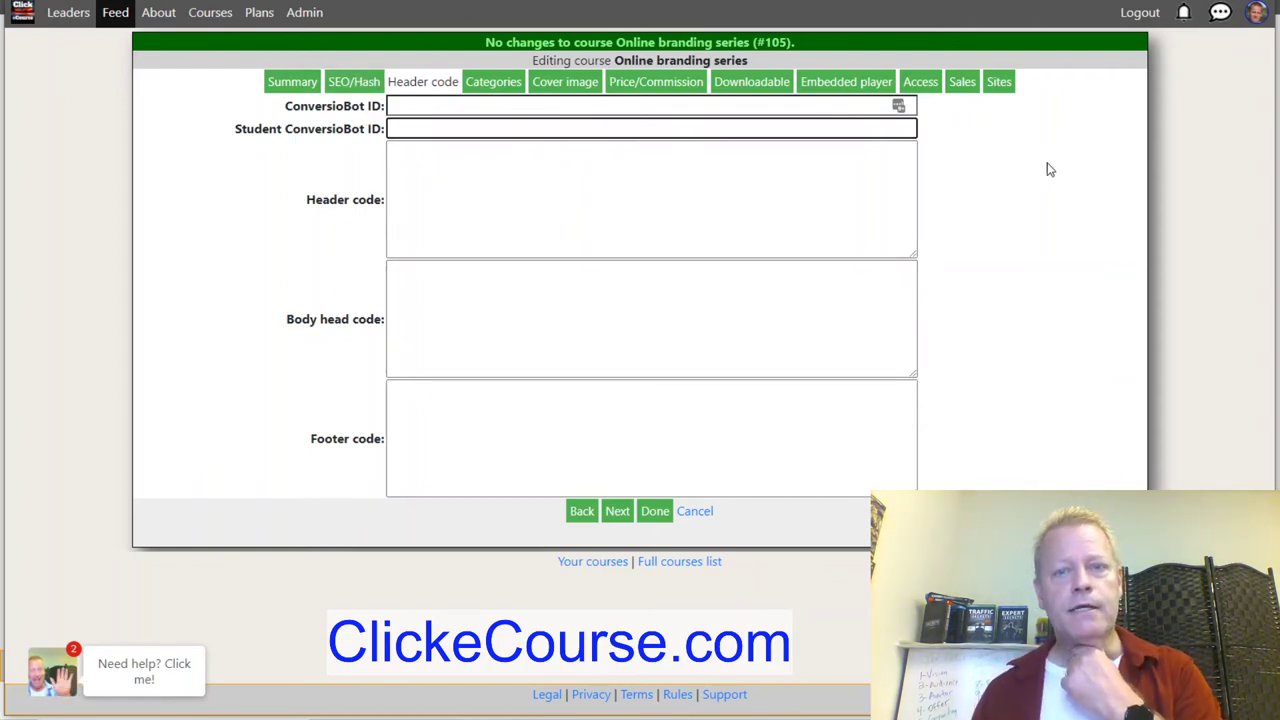
Set the course price to 999 and the commission percent to 90.
{"action": "left_click", "coordinate": [656, 86]}
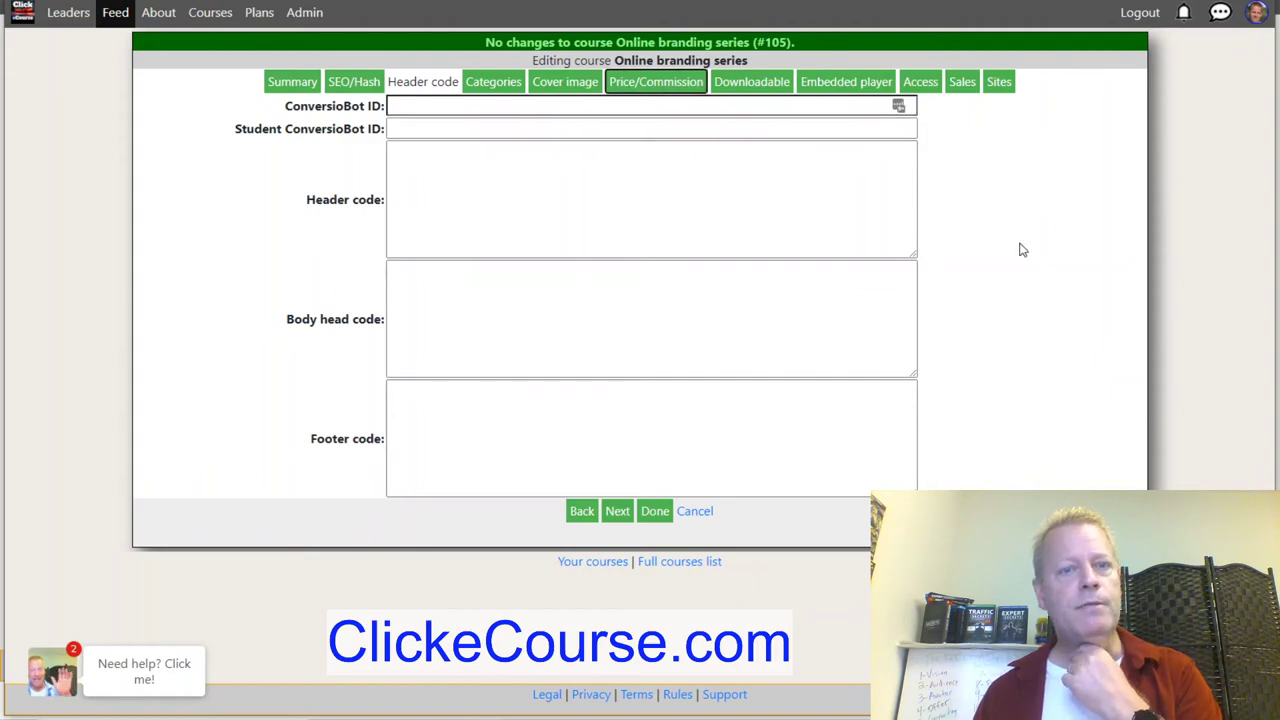
{"action": "left_click", "coordinate": [424, 107]}
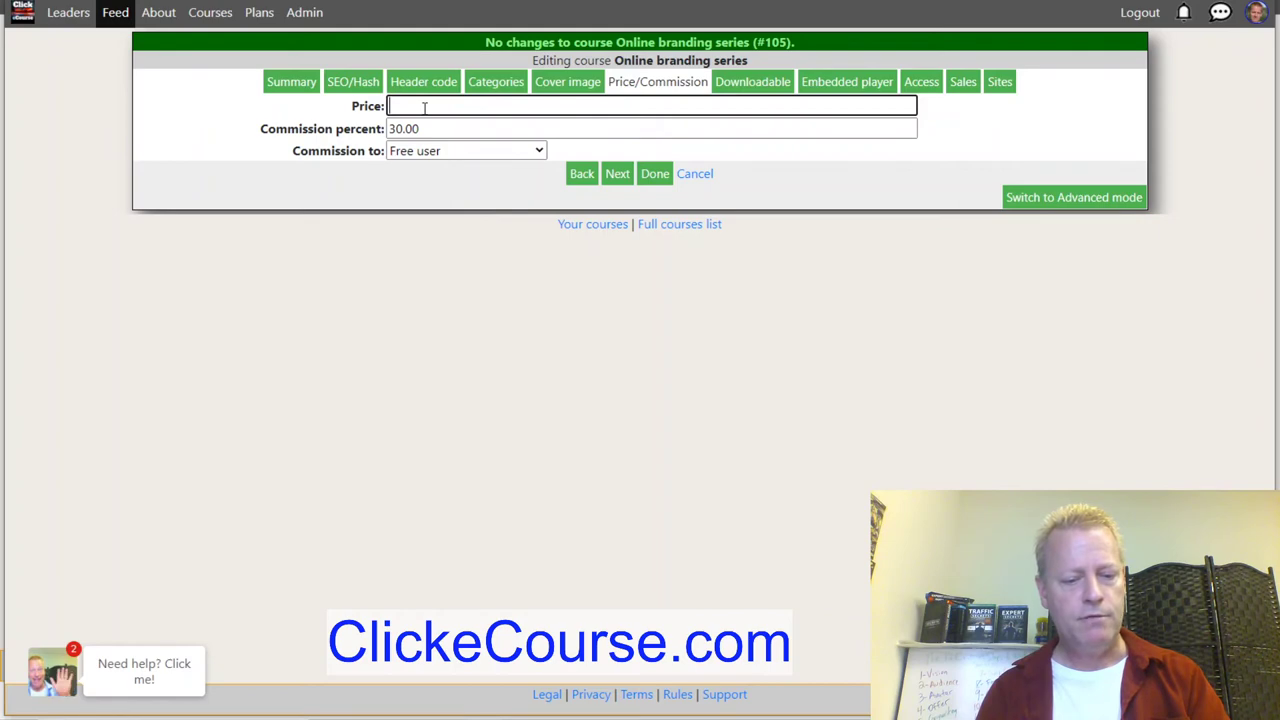
{"action": "type", "text": "999"}
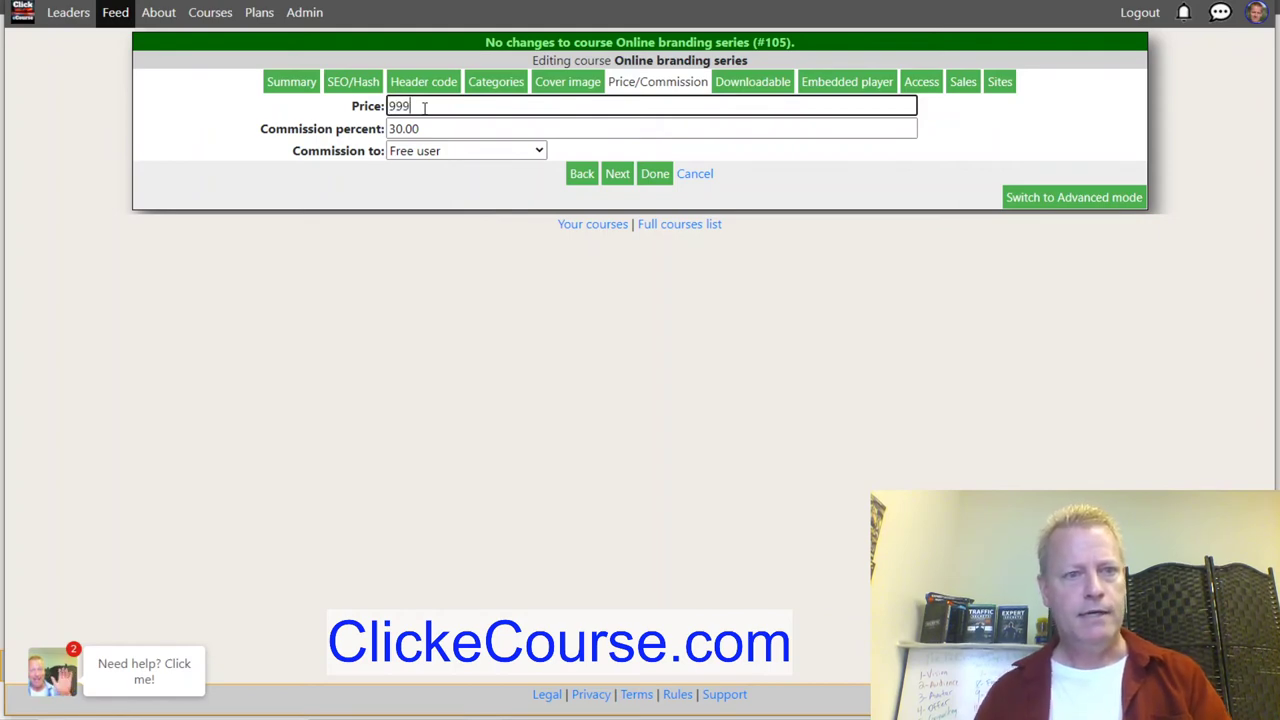
{"action": "left_click", "coordinate": [446, 151]}
{"action": "left_click", "coordinate": [446, 131]}
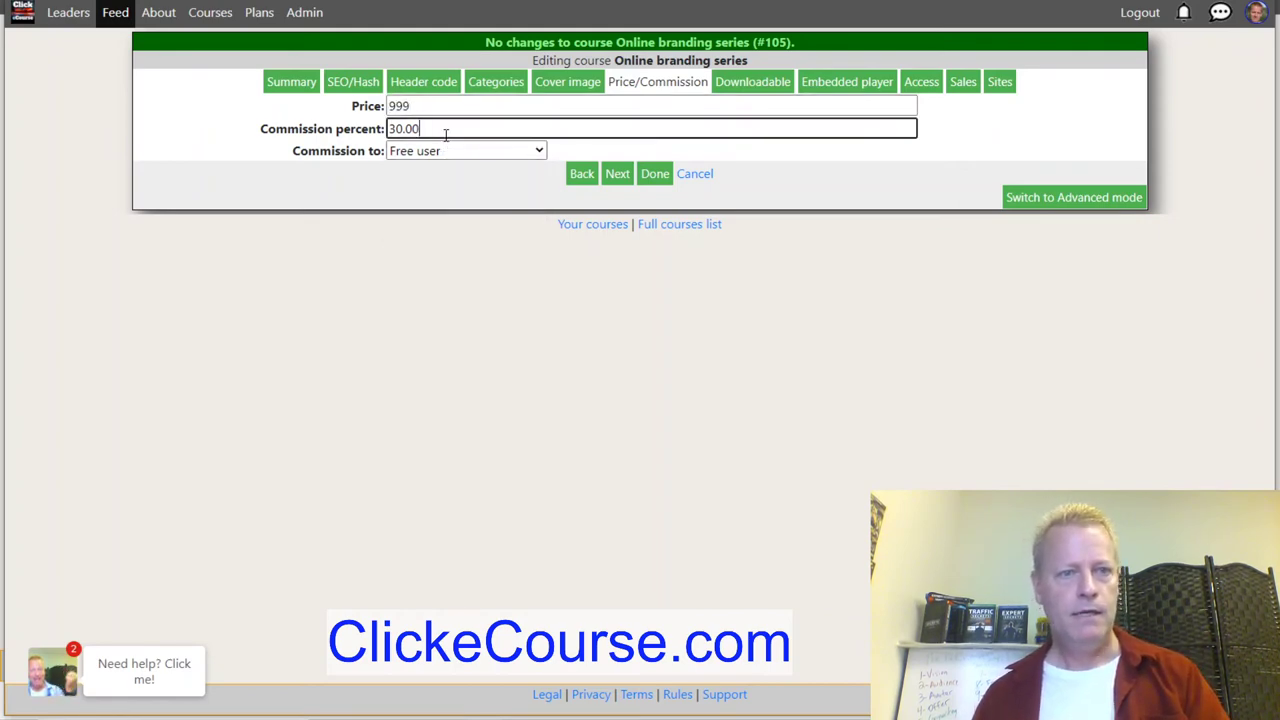
{"action": "left_click_drag", "start_coordinate": [449, 131], "coordinate": [347, 132]}
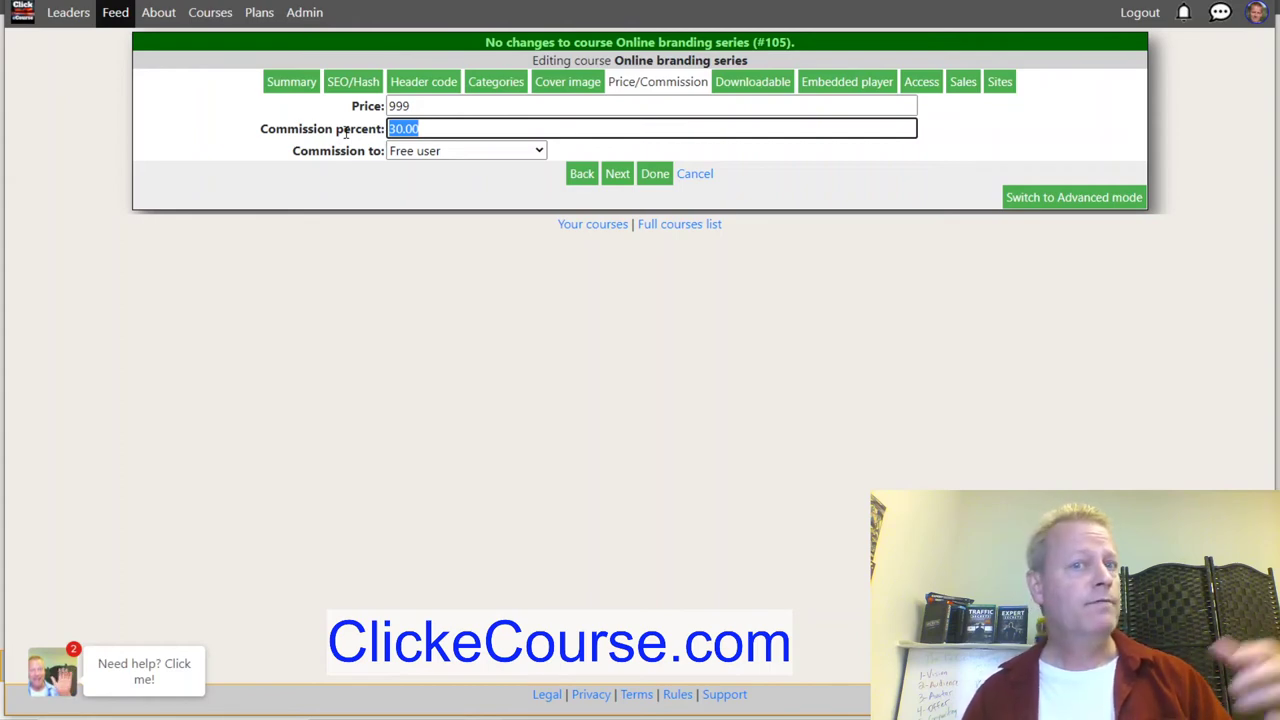
{"action": "type", "text": "90"}
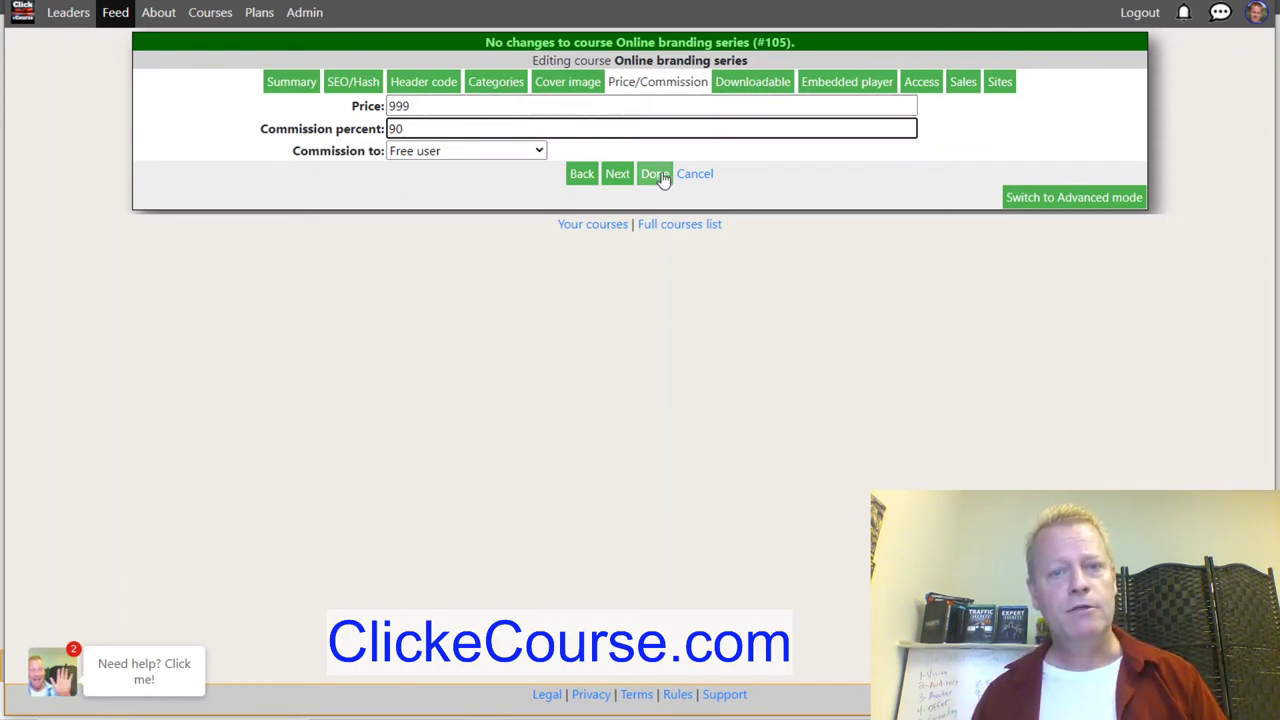
Disallow both audio/mp3 downloads and video downloads for the course.
{"action": "left_click", "coordinate": [755, 84]}
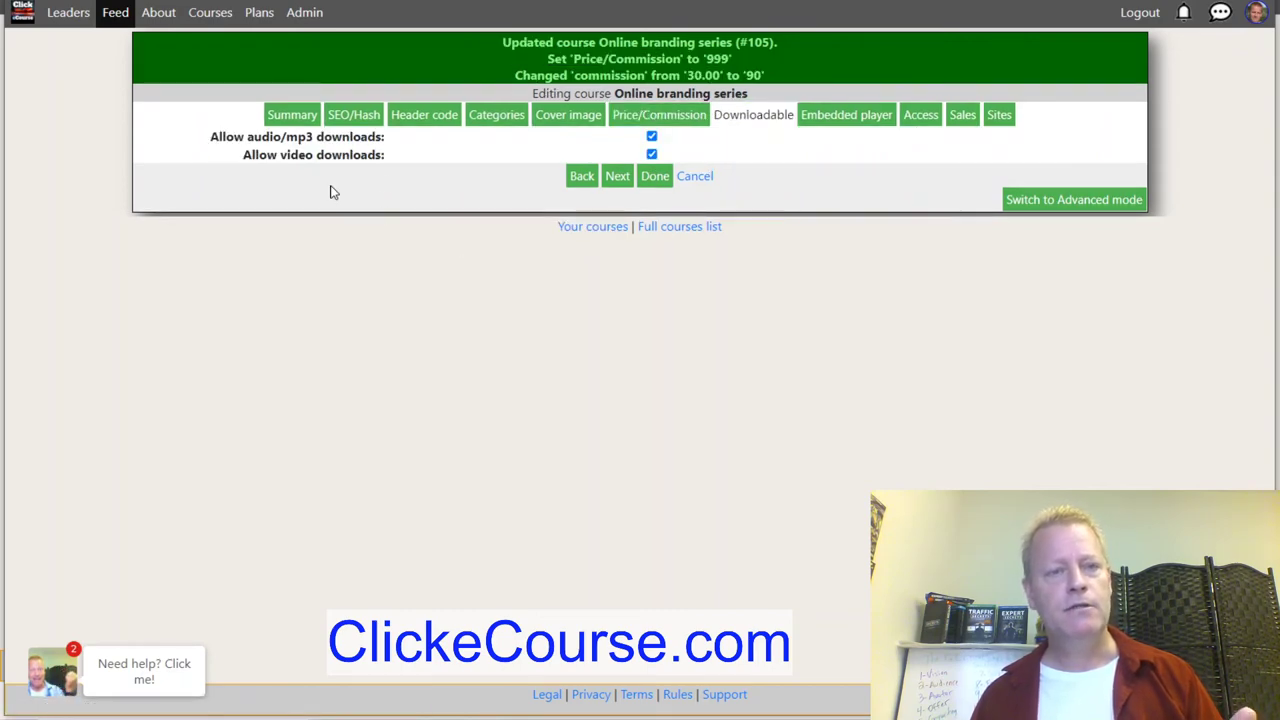
{"action": "left_click_drag", "start_coordinate": [234, 143], "coordinate": [382, 140]}
{"action": "left_click_drag", "start_coordinate": [266, 156], "coordinate": [381, 163]}
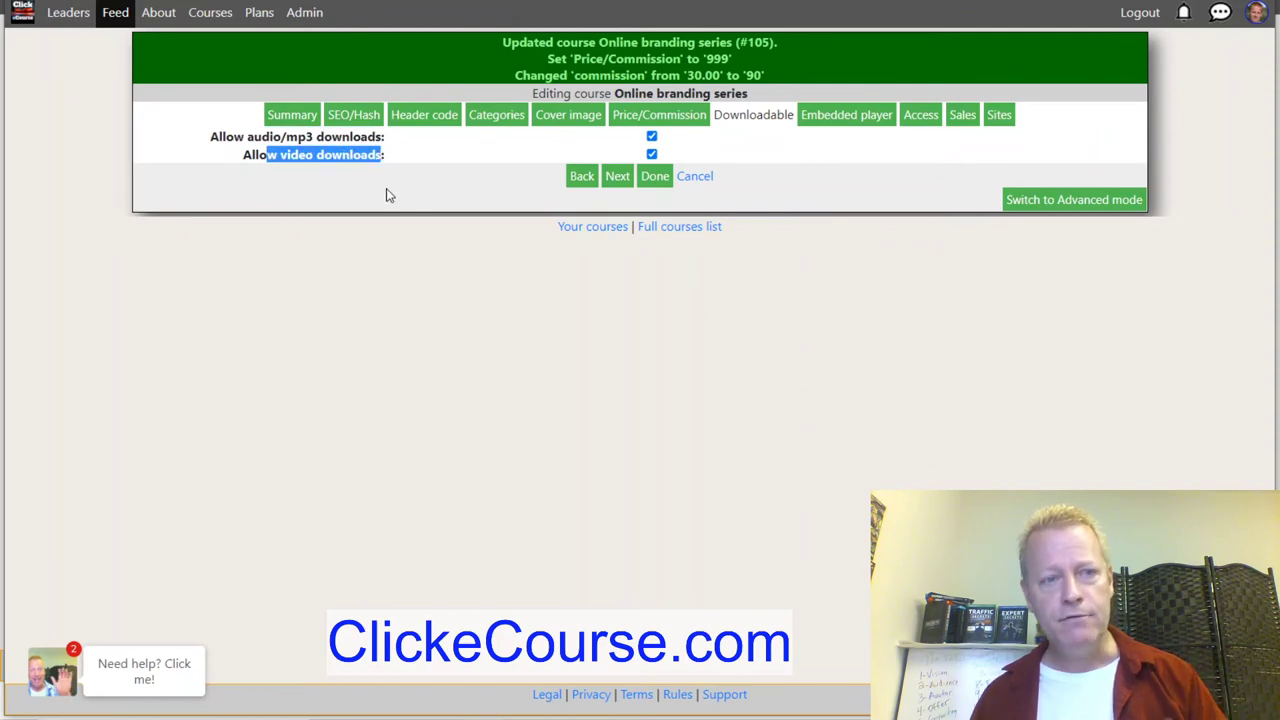
{"action": "left_click", "coordinate": [651, 154]}
{"action": "left_click", "coordinate": [651, 136]}
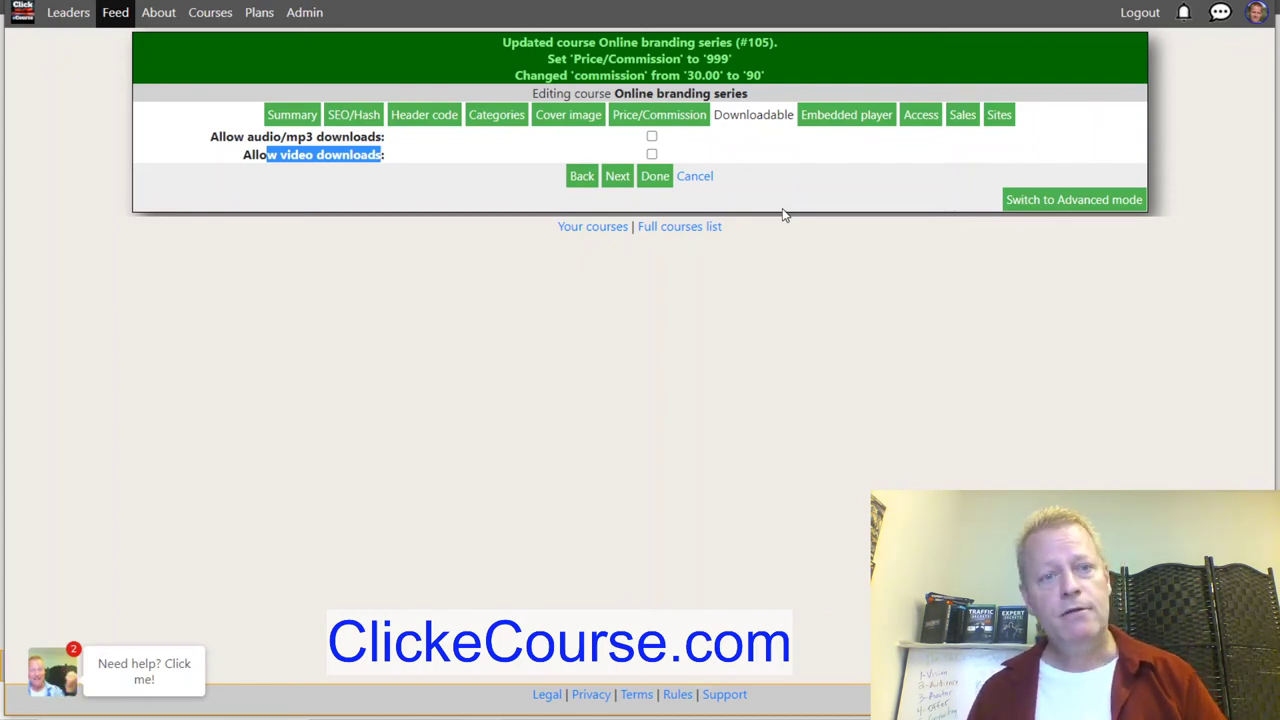
{"action": "left_click", "coordinate": [651, 154]}
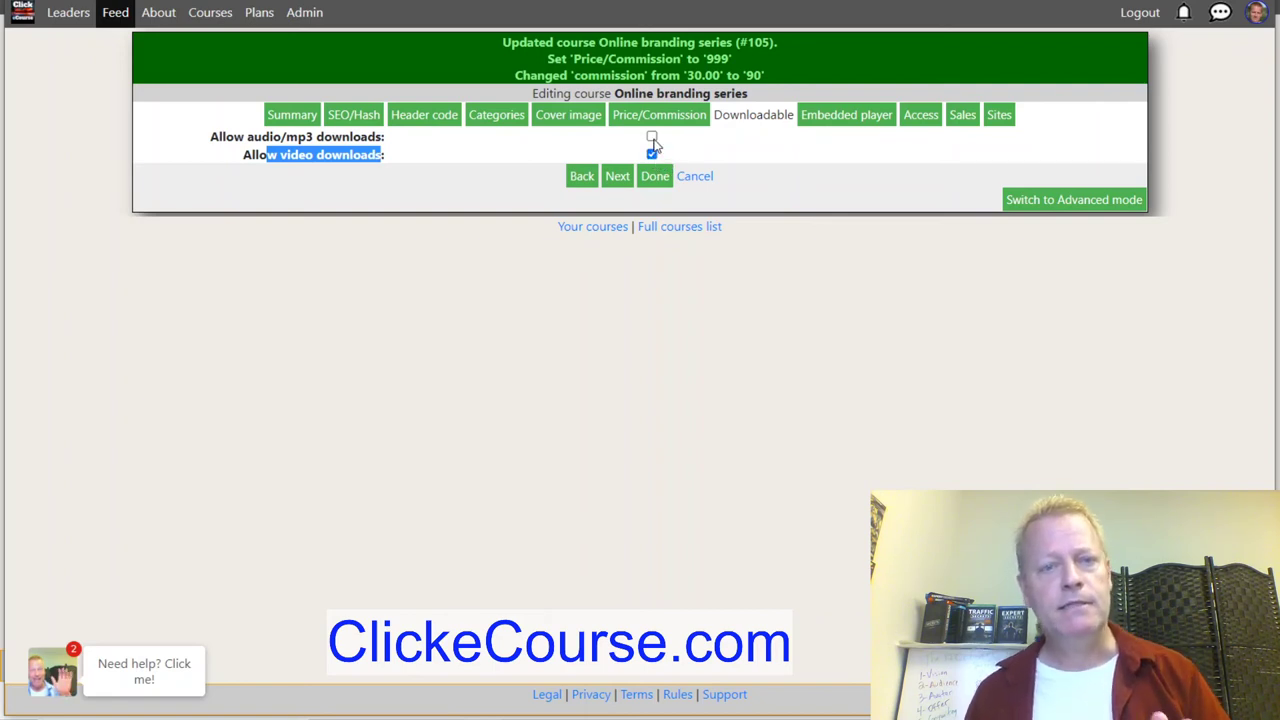
{"action": "left_click", "coordinate": [652, 154]}
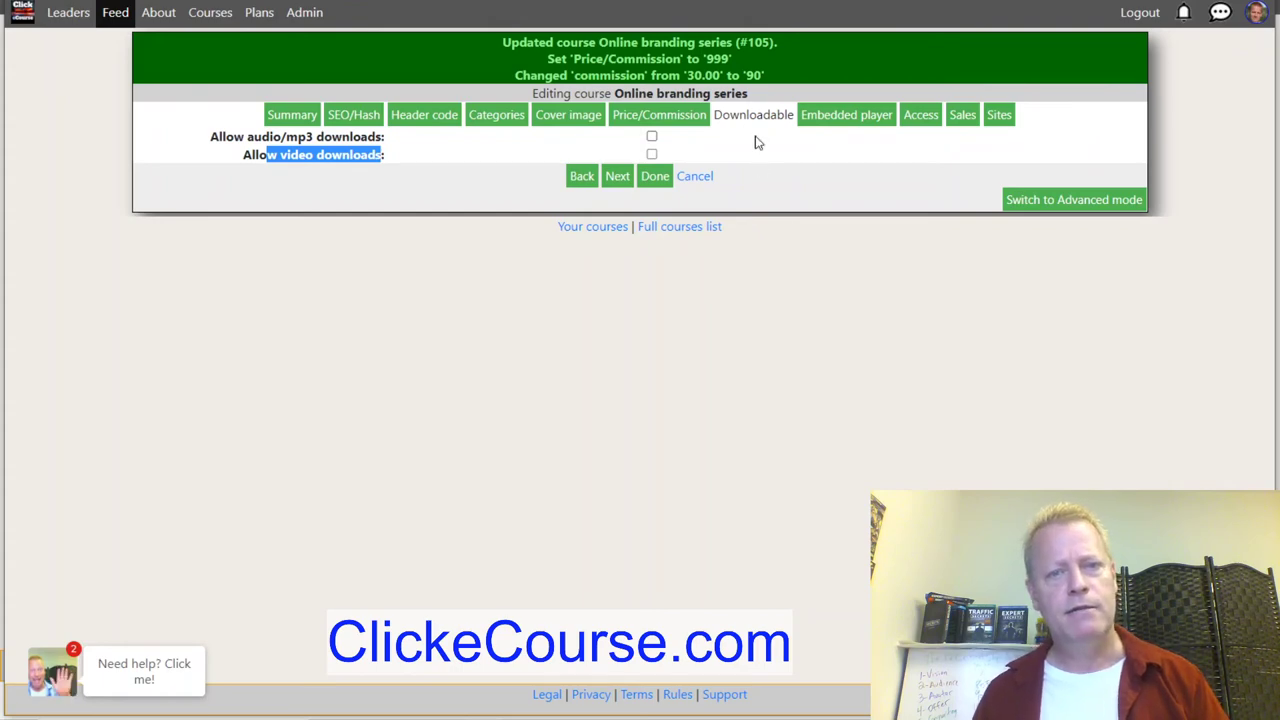
Open the embedded player settings and review the option for using embedded videos.
{"action": "left_click", "coordinate": [843, 126]}
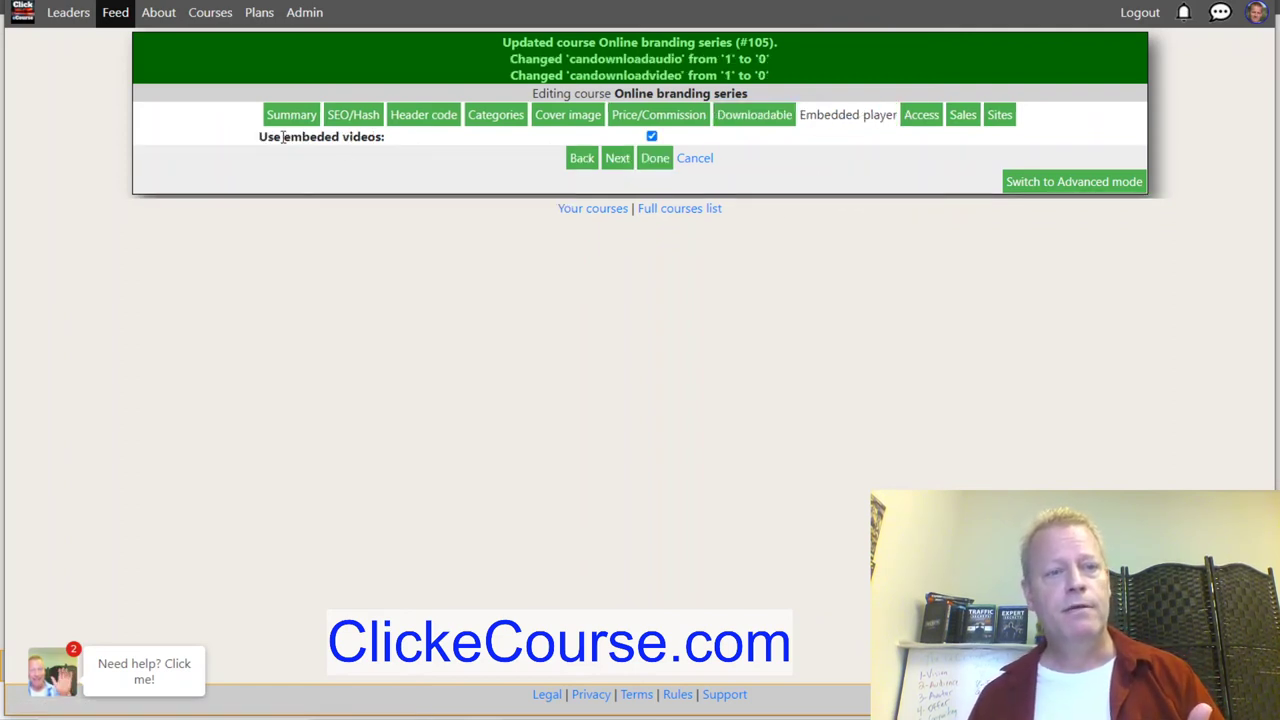
{"action": "left_click_drag", "start_coordinate": [256, 141], "coordinate": [418, 143]}
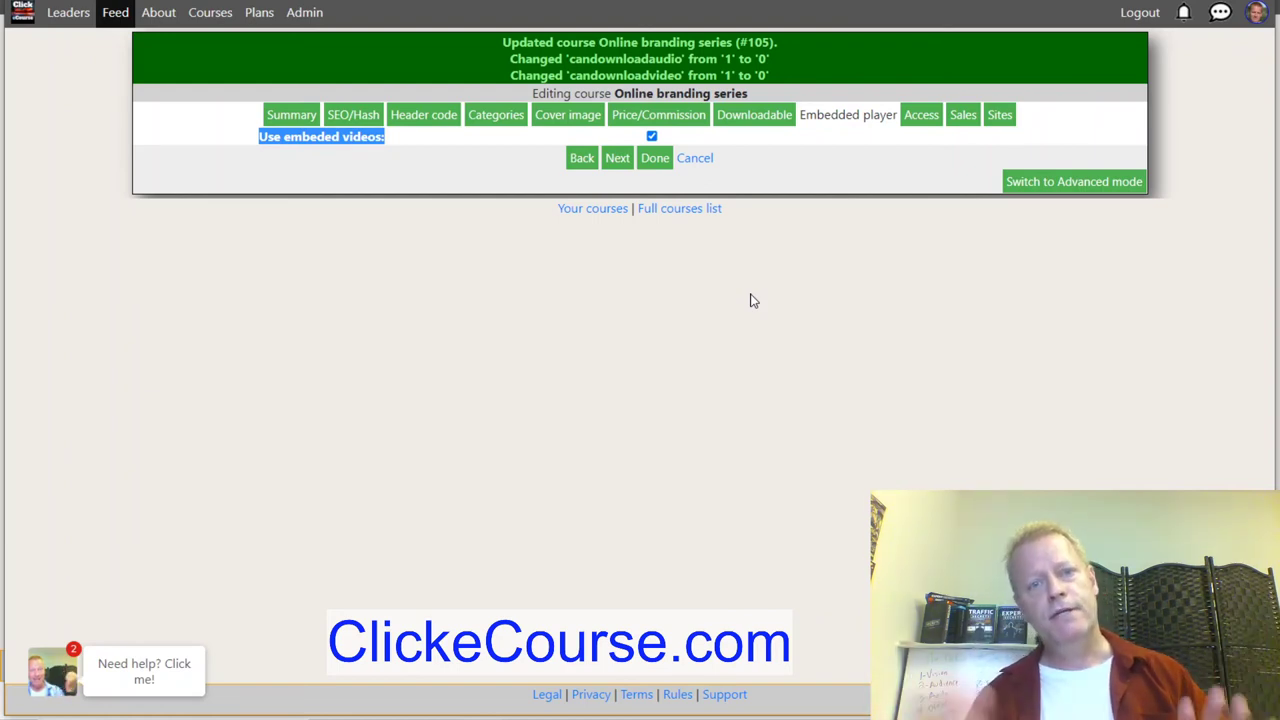
{"action": "left_click", "coordinate": [828, 180]}
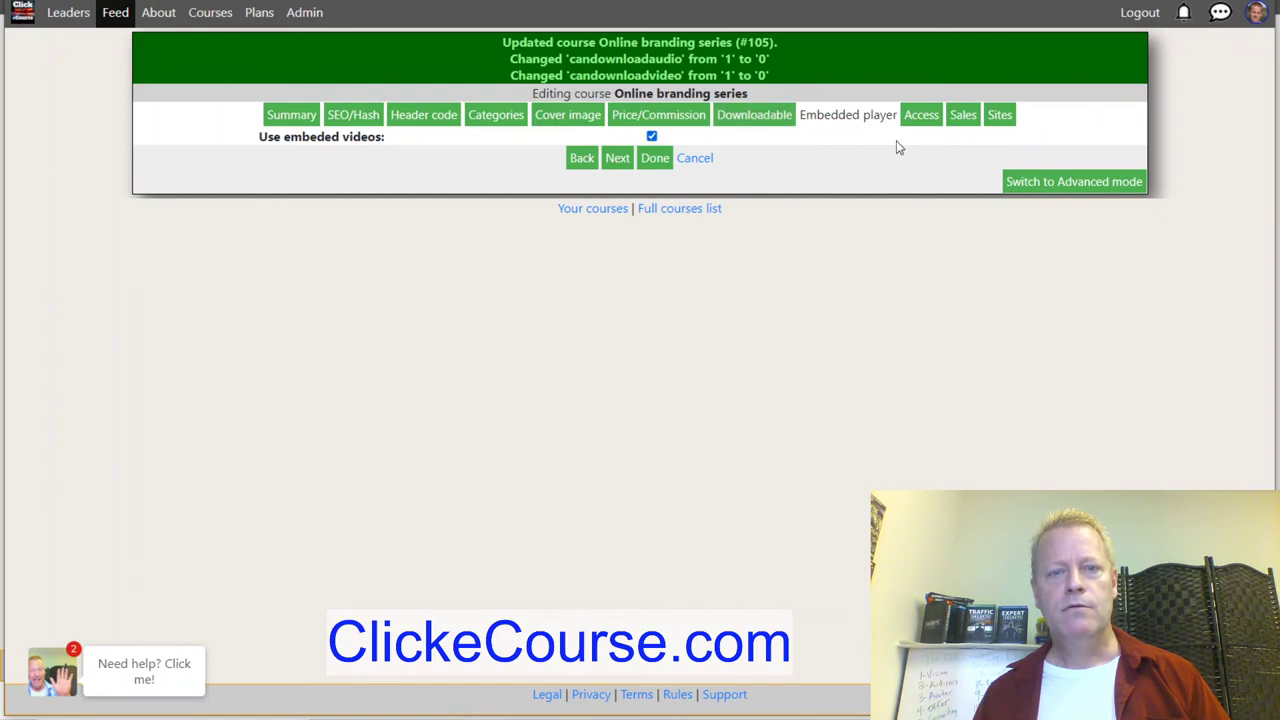
Finish editing the course and check the price displayed under its cover image.
{"action": "left_click", "coordinate": [655, 161]}
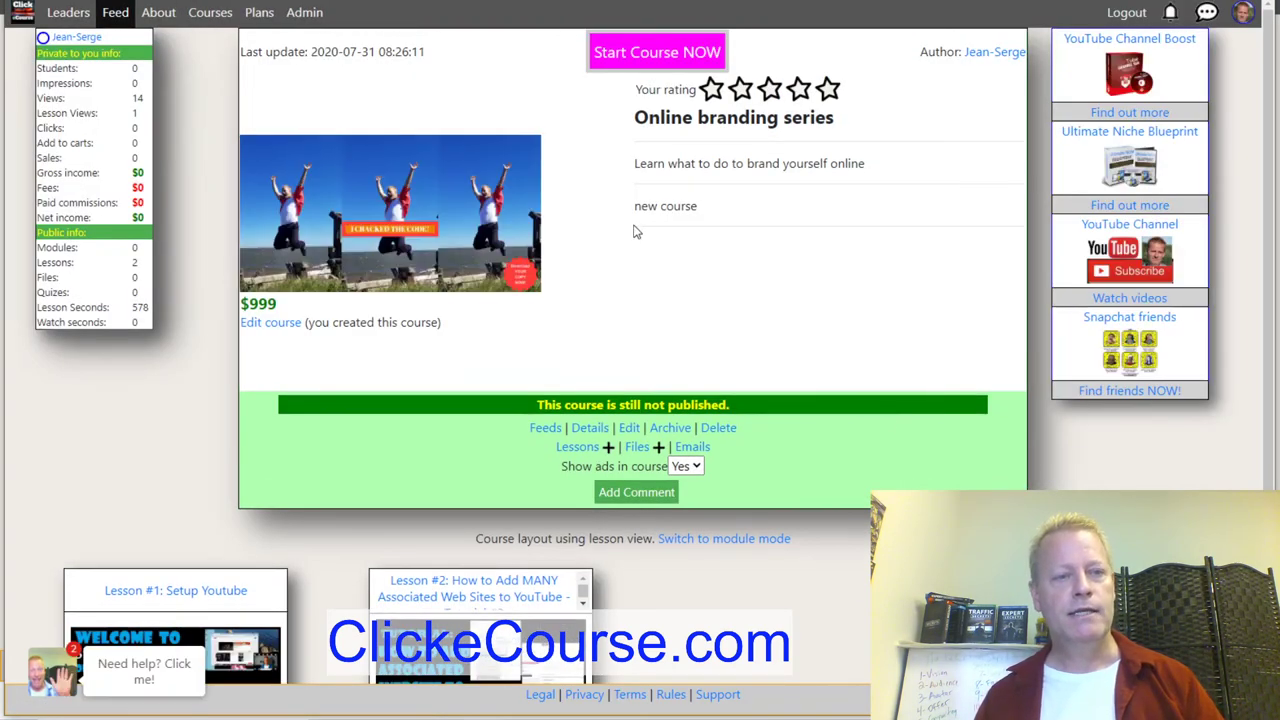
{"action": "left_click_drag", "start_coordinate": [292, 308], "coordinate": [220, 311]}
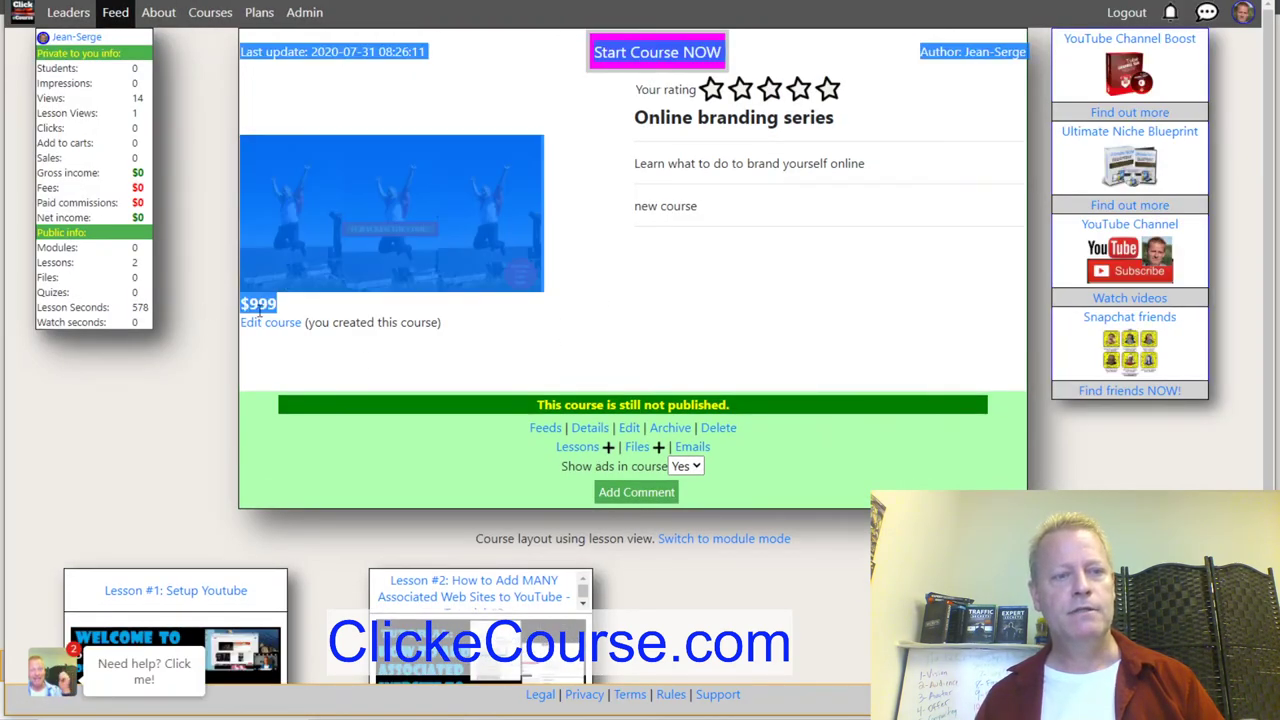
{"action": "left_click", "coordinate": [340, 356]}
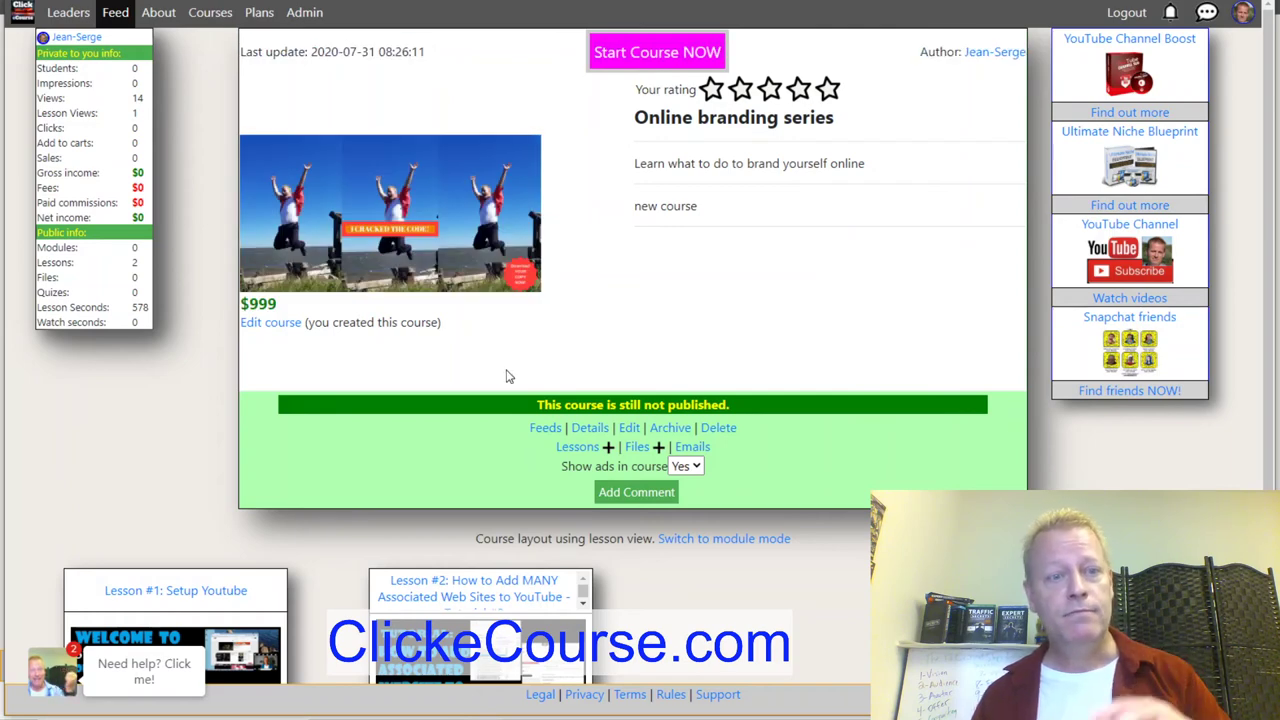
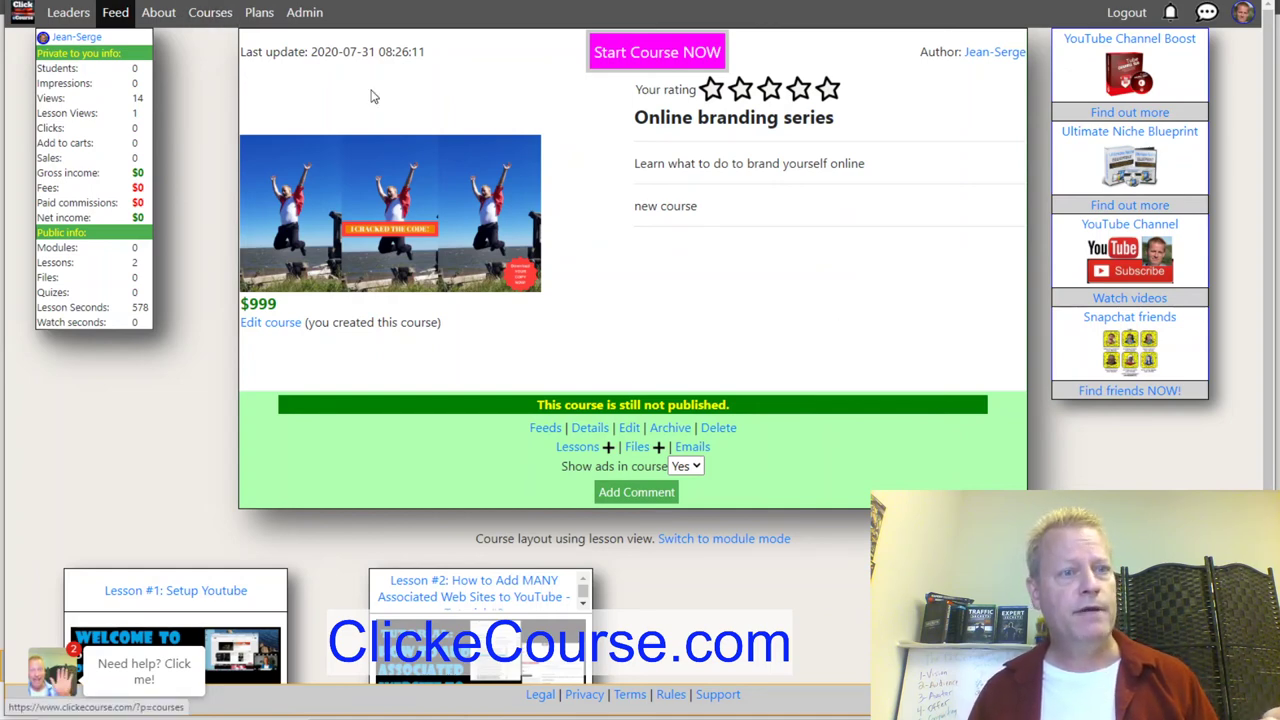
List all courses as a table with their prices and details shown.
{"action": "left_click", "coordinate": [211, 13]}
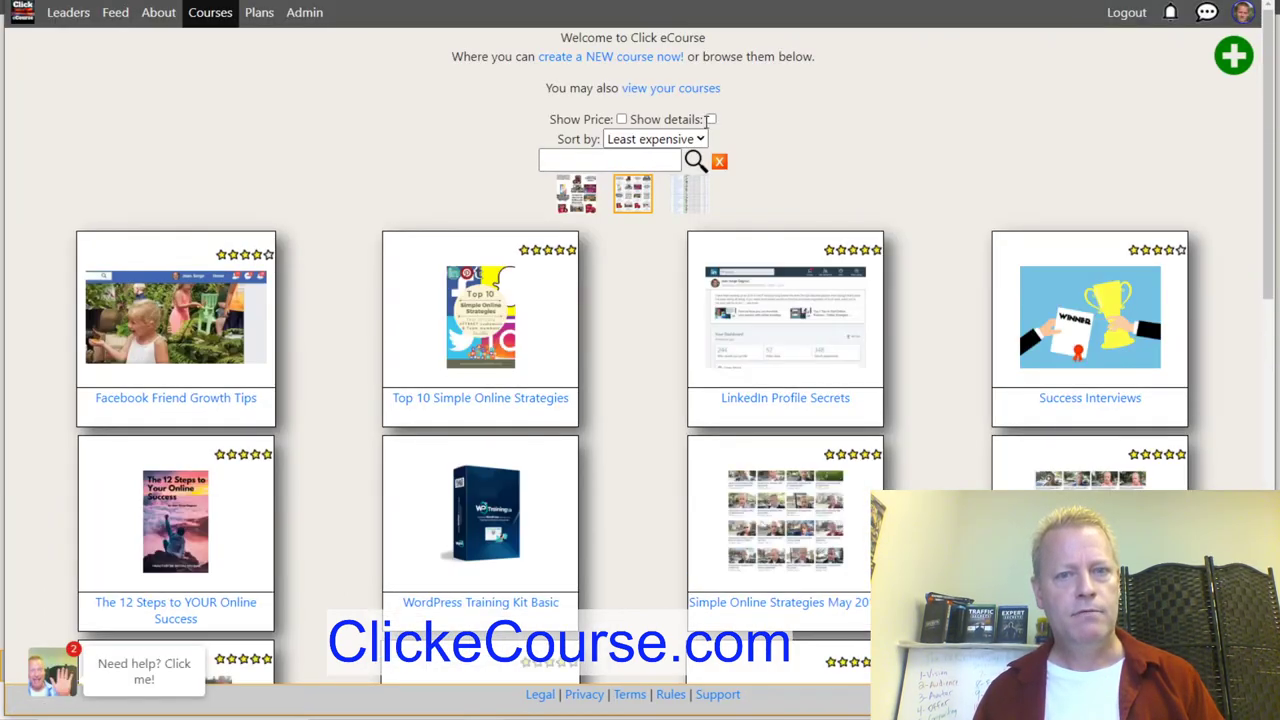
{"action": "left_click", "coordinate": [711, 119]}
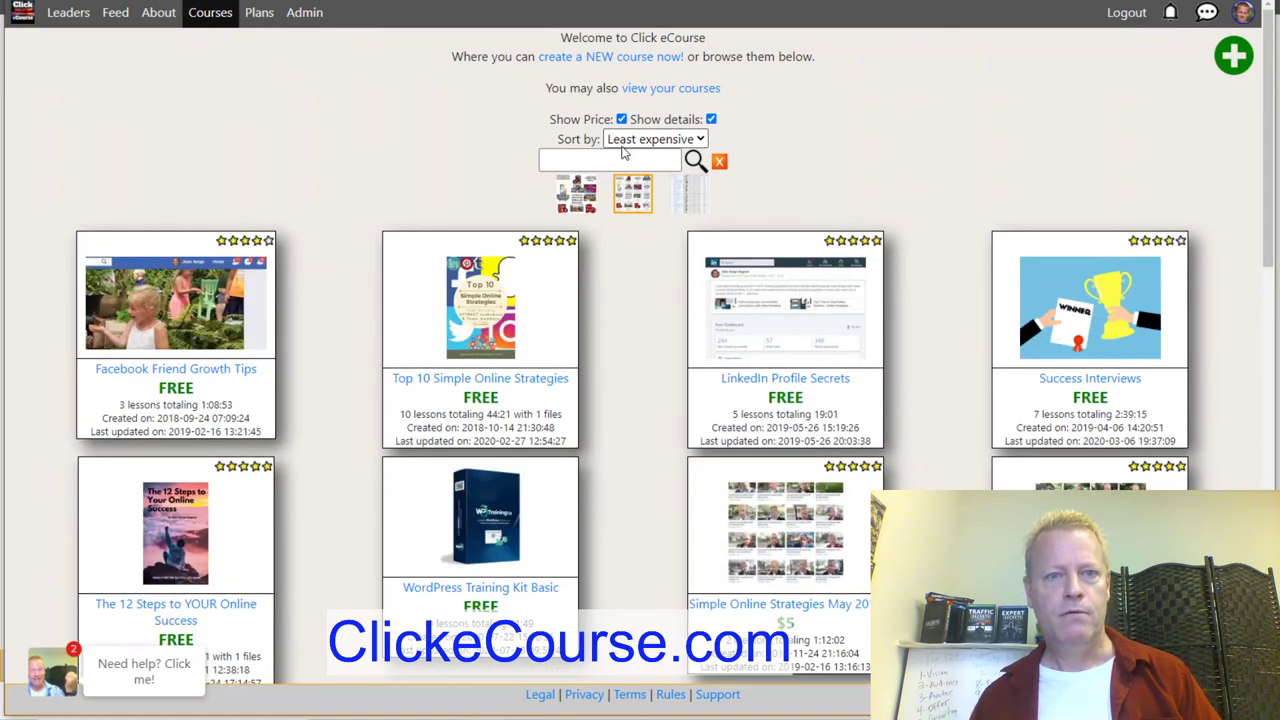
{"action": "left_click", "coordinate": [693, 199]}
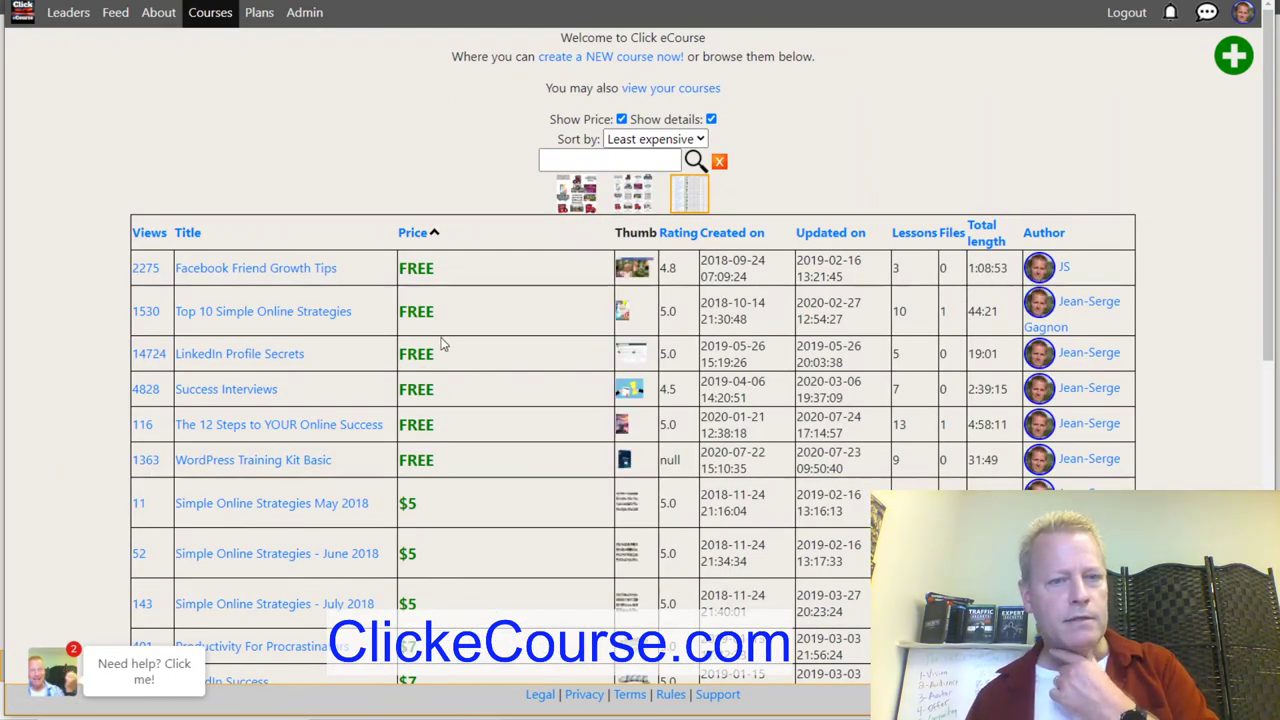
Examine the course prices, especially the time-limited discounts on WordPress Training Kit Advanced, Course Engagement Hacks and LinkedIn Connection Growth Secrets.
{"action": "scroll", "coordinate": [445, 344], "scroll_direction": "down", "scroll_amount": 2}
{"action": "scroll", "coordinate": [719, 345], "scroll_direction": "down", "scroll_amount": 3}
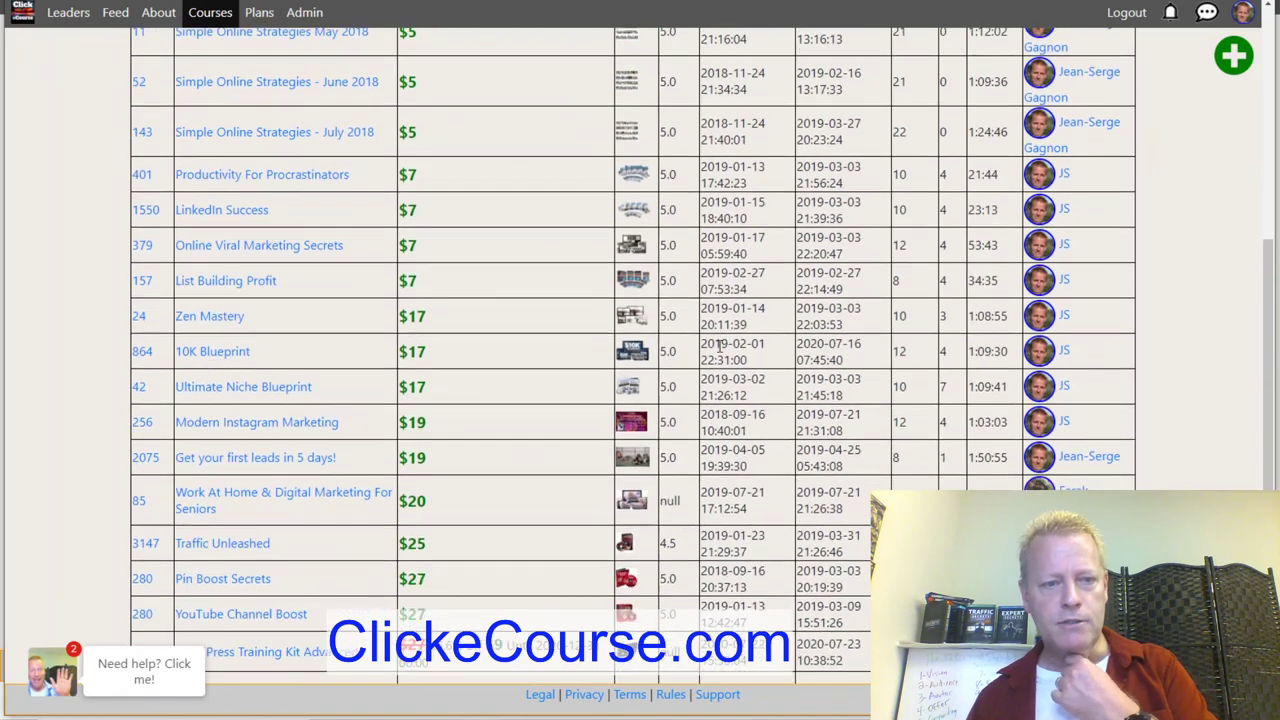
{"action": "scroll", "coordinate": [756, 475], "scroll_direction": "up", "scroll_amount": 3}
{"action": "scroll", "coordinate": [701, 240], "scroll_direction": "up", "scroll_amount": 2}
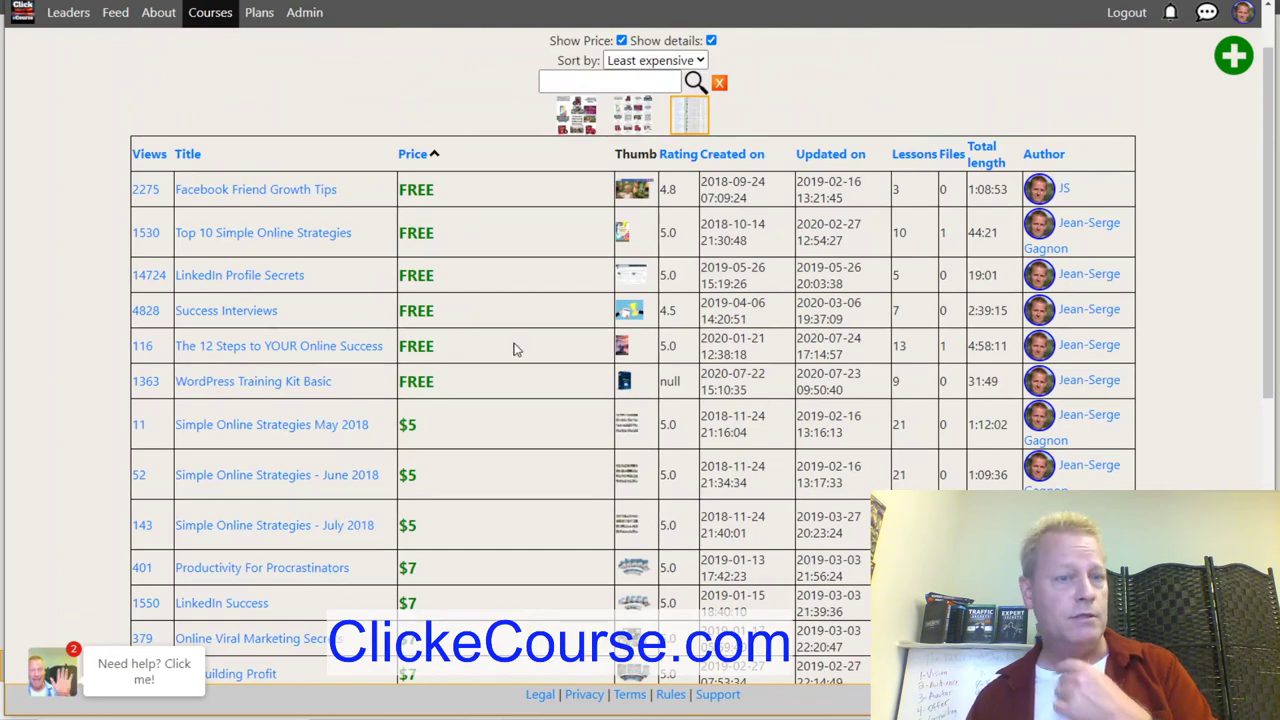
{"action": "scroll", "coordinate": [510, 350], "scroll_direction": "down", "scroll_amount": 3}
{"action": "scroll", "coordinate": [508, 352], "scroll_direction": "up", "scroll_amount": 3}
{"action": "scroll", "coordinate": [508, 352], "scroll_direction": "down", "scroll_amount": 3}
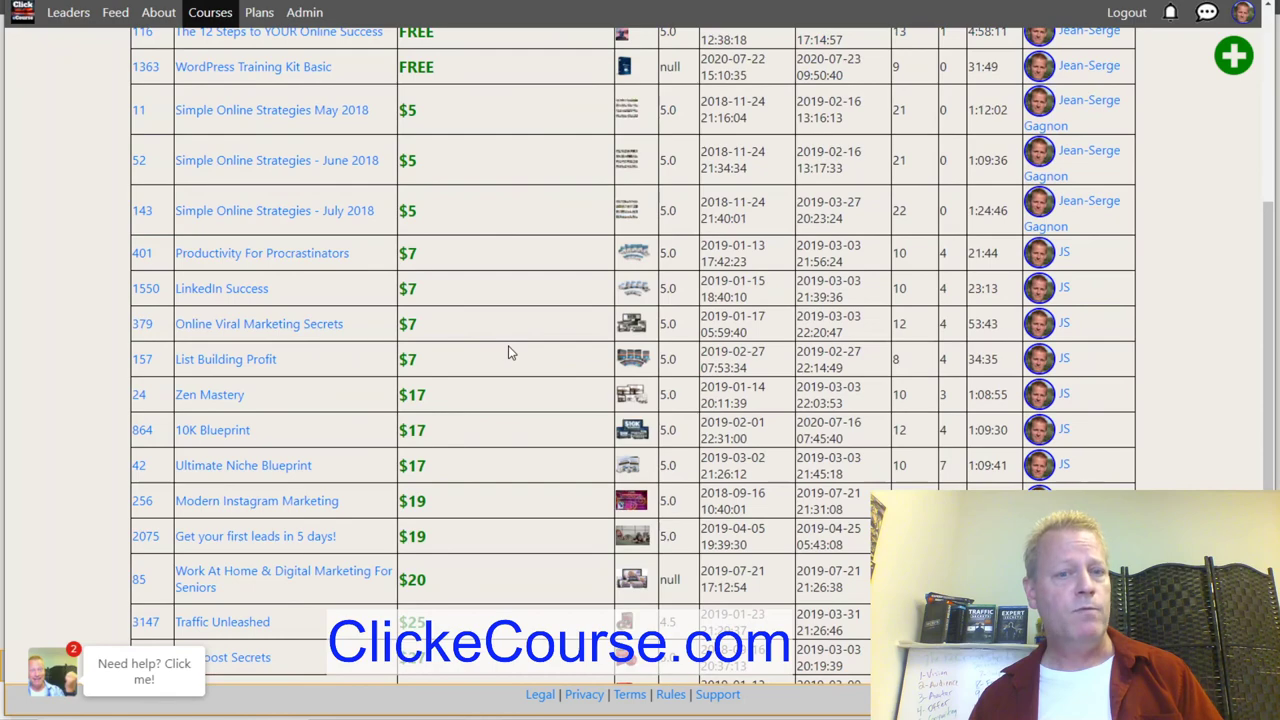
{"action": "scroll", "coordinate": [760, 453], "scroll_direction": "down", "scroll_amount": 2}
{"action": "scroll", "coordinate": [760, 453], "scroll_direction": "down", "scroll_amount": 2}
{"action": "left_click_drag", "start_coordinate": [566, 418], "coordinate": [604, 418]}
{"action": "left_click_drag", "start_coordinate": [452, 438], "coordinate": [380, 425]}
{"action": "left_click_drag", "start_coordinate": [463, 527], "coordinate": [380, 520]}
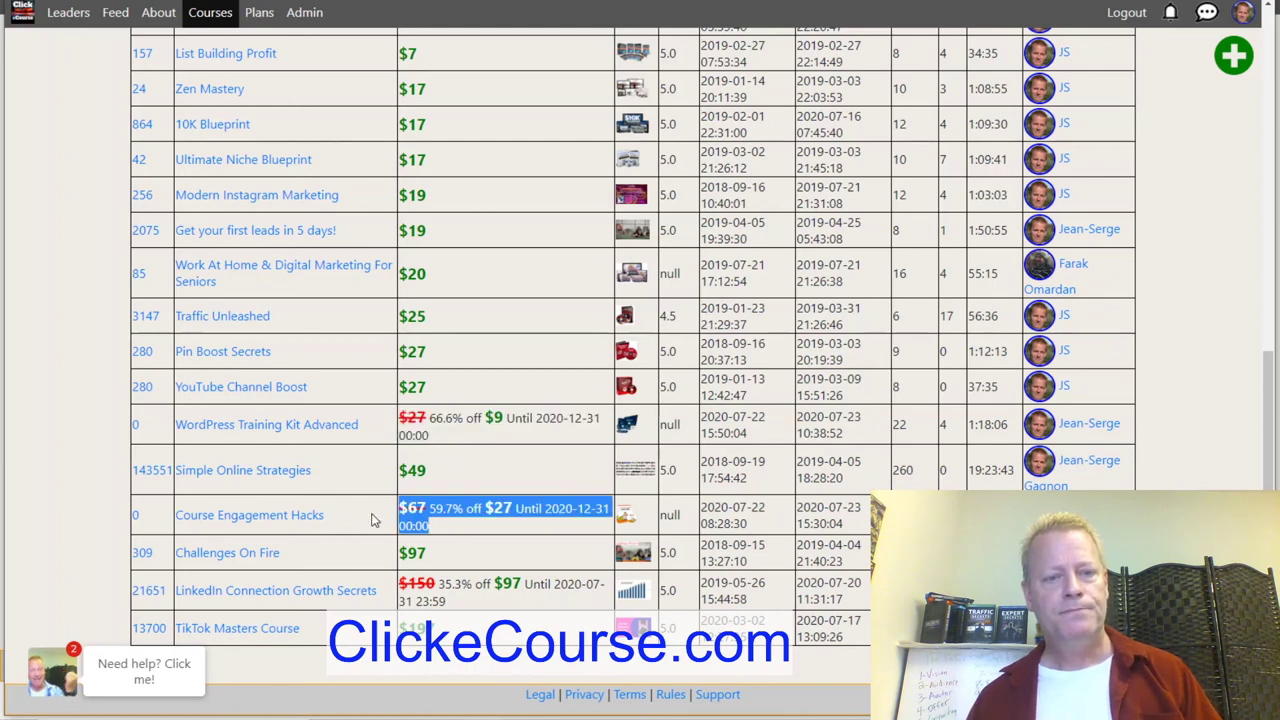
{"action": "left_click", "coordinate": [545, 516]}
{"action": "left_click_drag", "start_coordinate": [460, 606], "coordinate": [390, 590]}
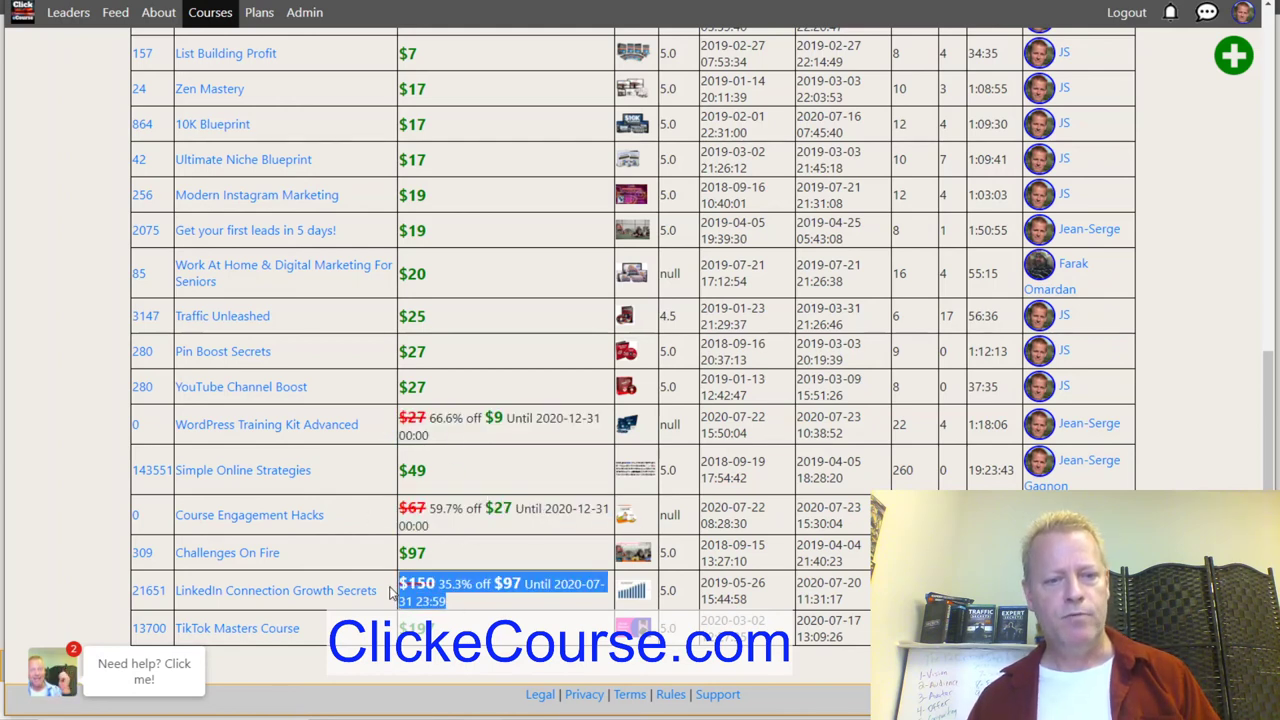
{"action": "left_click", "coordinate": [545, 575]}
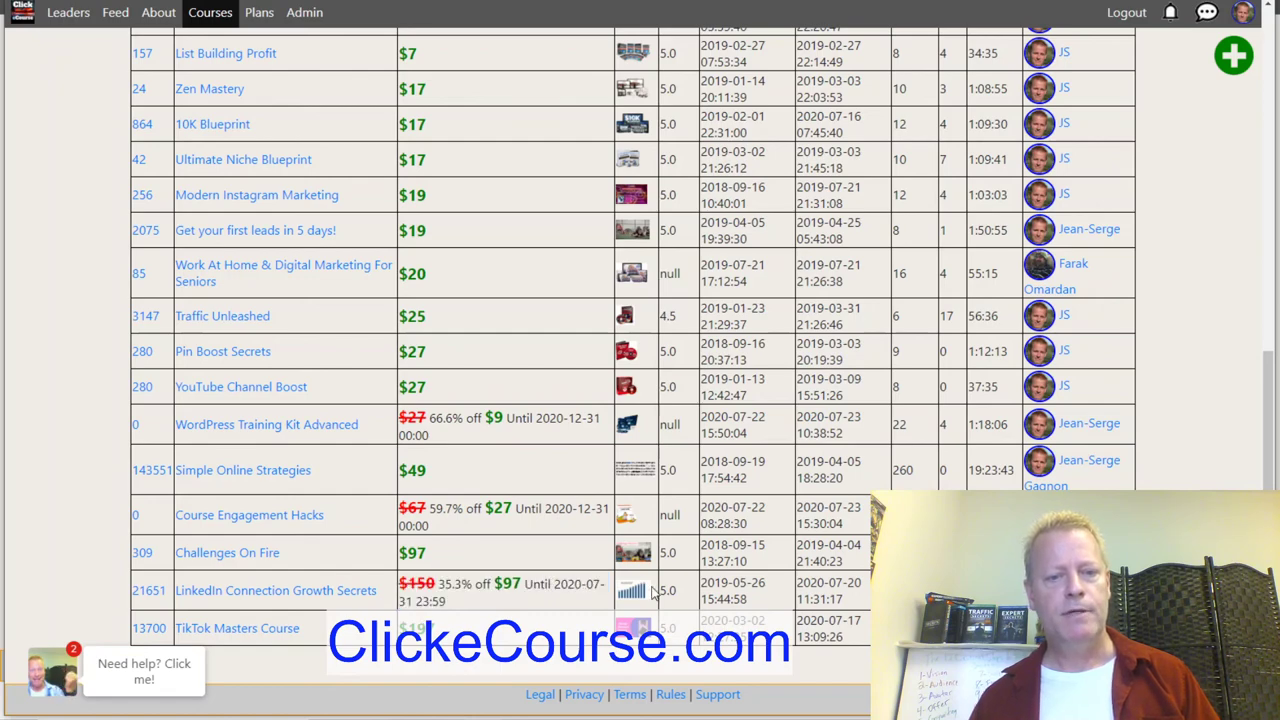
{"action": "scroll", "coordinate": [778, 528], "scroll_direction": "up", "scroll_amount": 8}
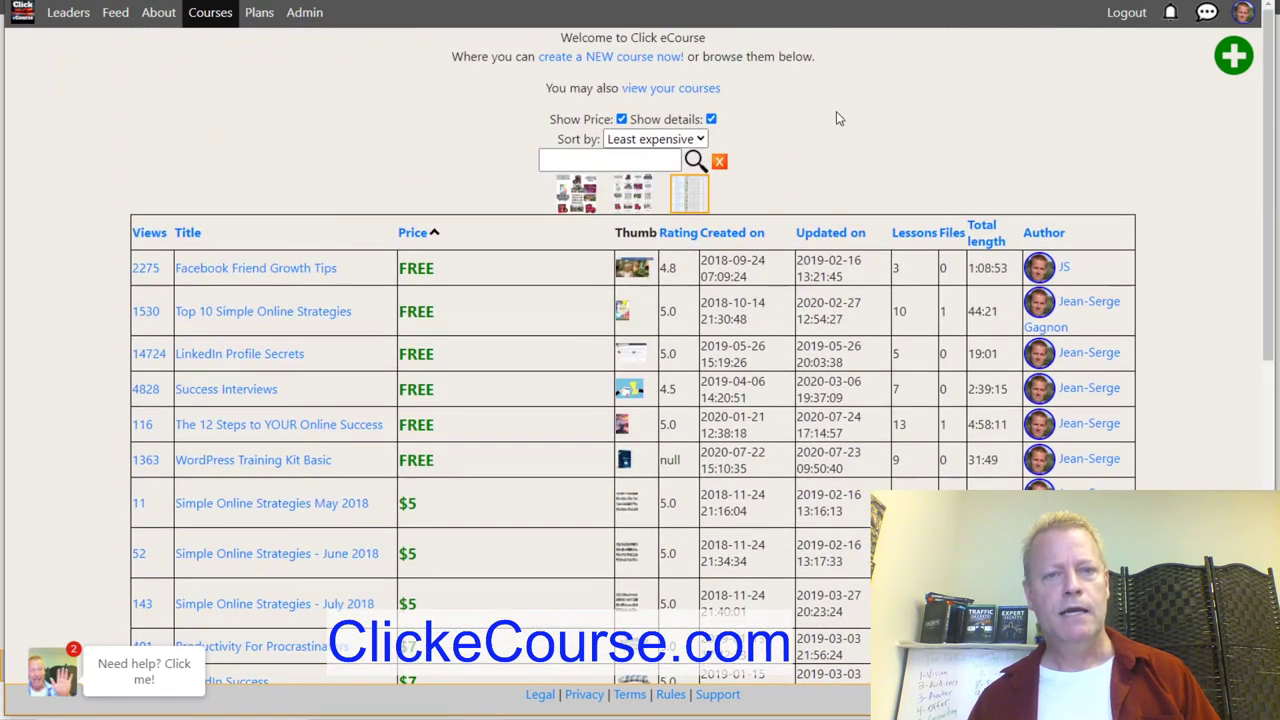
Open Online branding series from your created courses and examine its private statistics, from students to net income.
{"action": "left_click", "coordinate": [692, 92]}
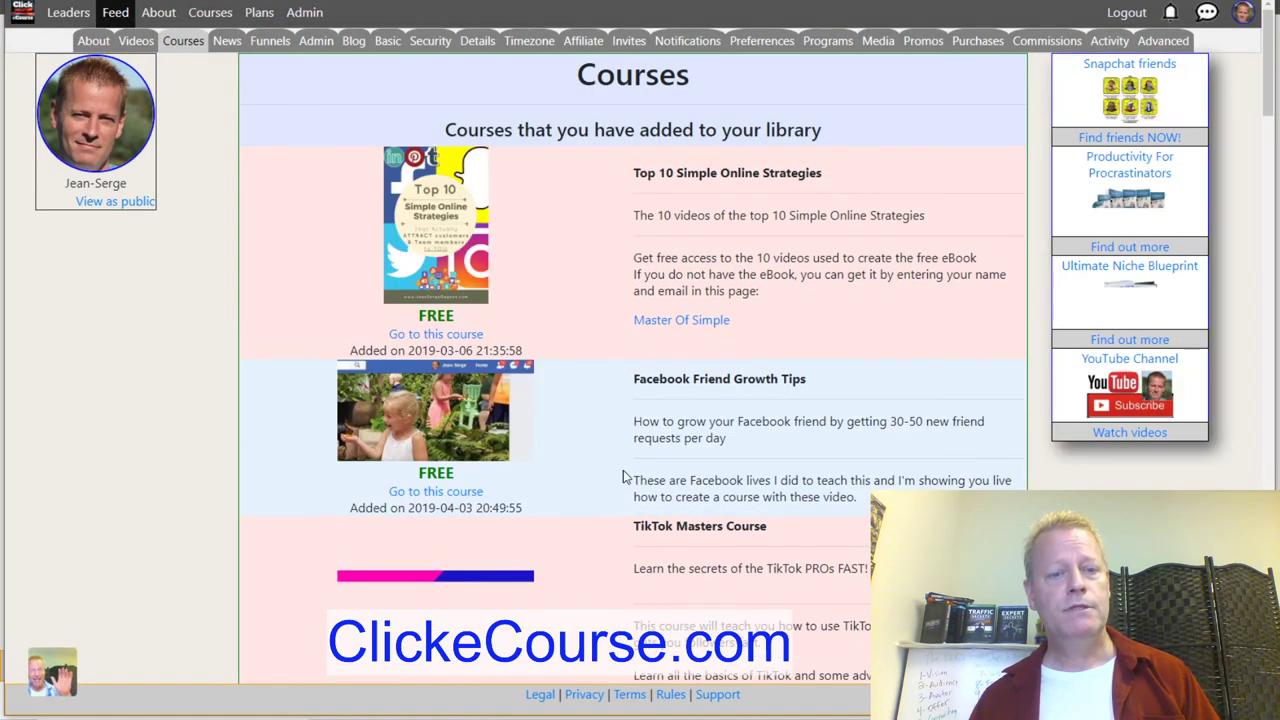
{"action": "scroll", "coordinate": [623, 477], "scroll_direction": "down", "scroll_amount": 5}
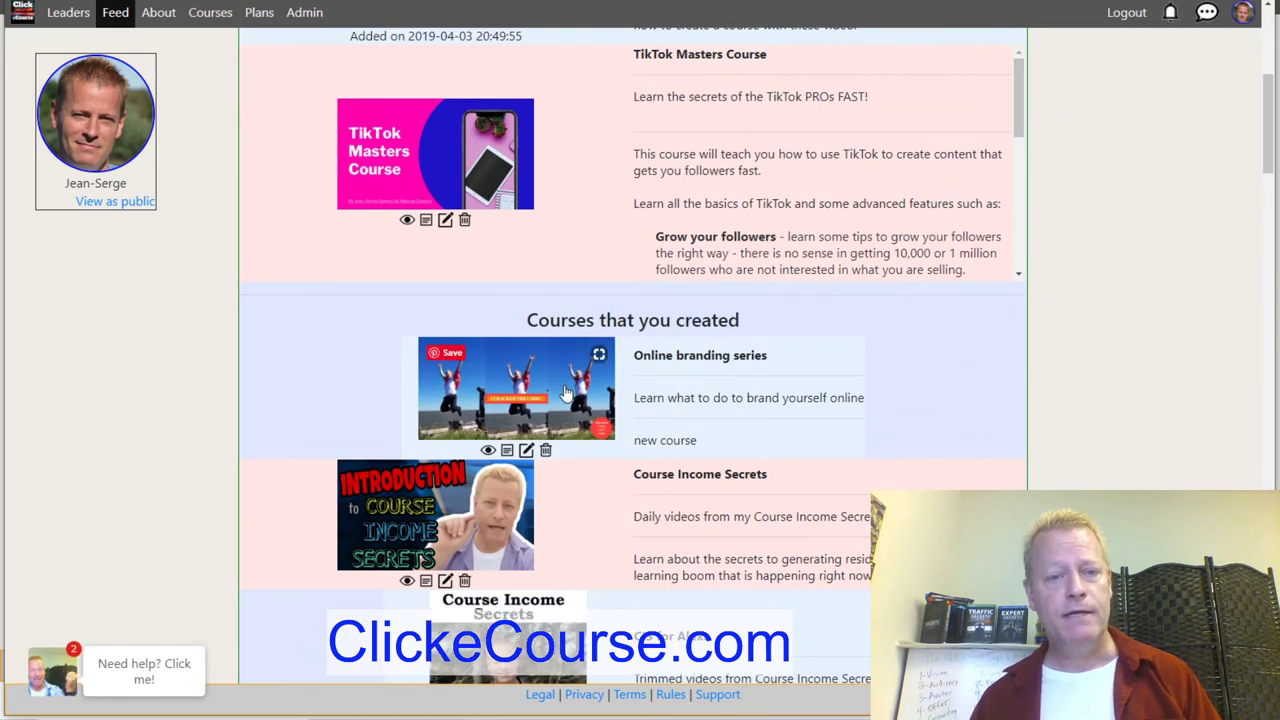
{"action": "left_click", "coordinate": [565, 393]}
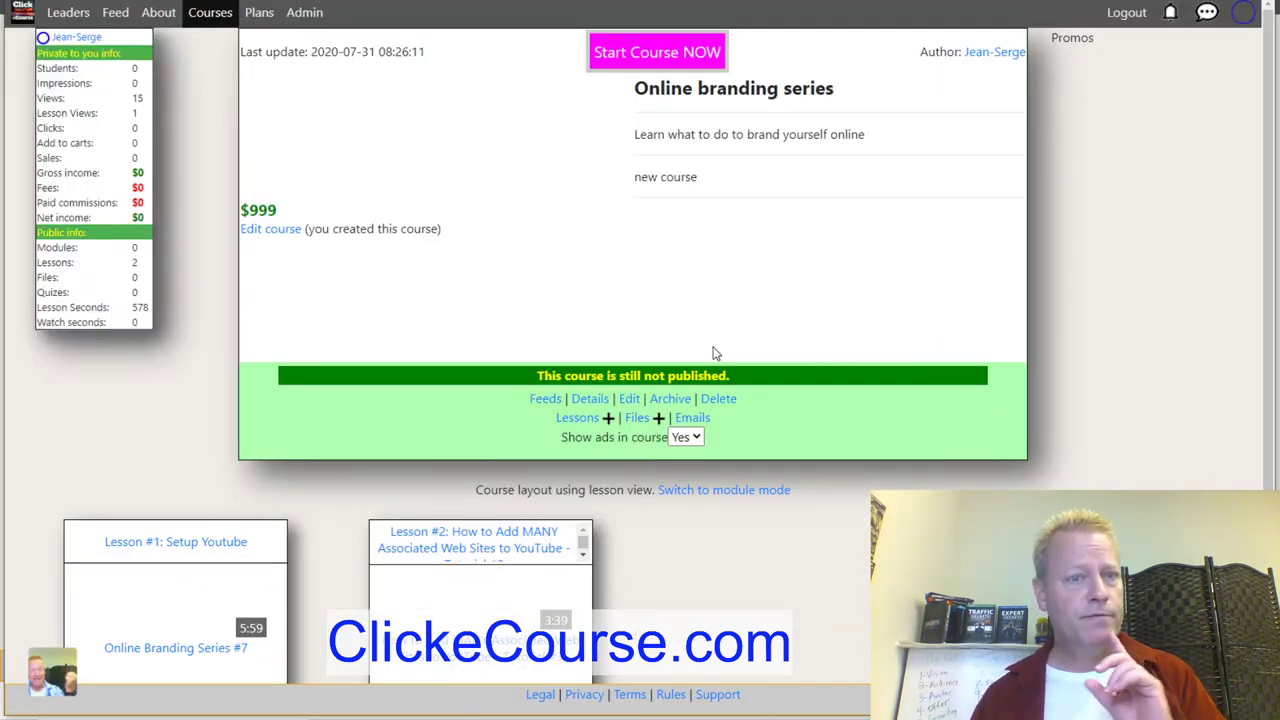
{"action": "left_click_drag", "start_coordinate": [64, 68], "coordinate": [108, 218]}
{"action": "left_click", "coordinate": [138, 222]}
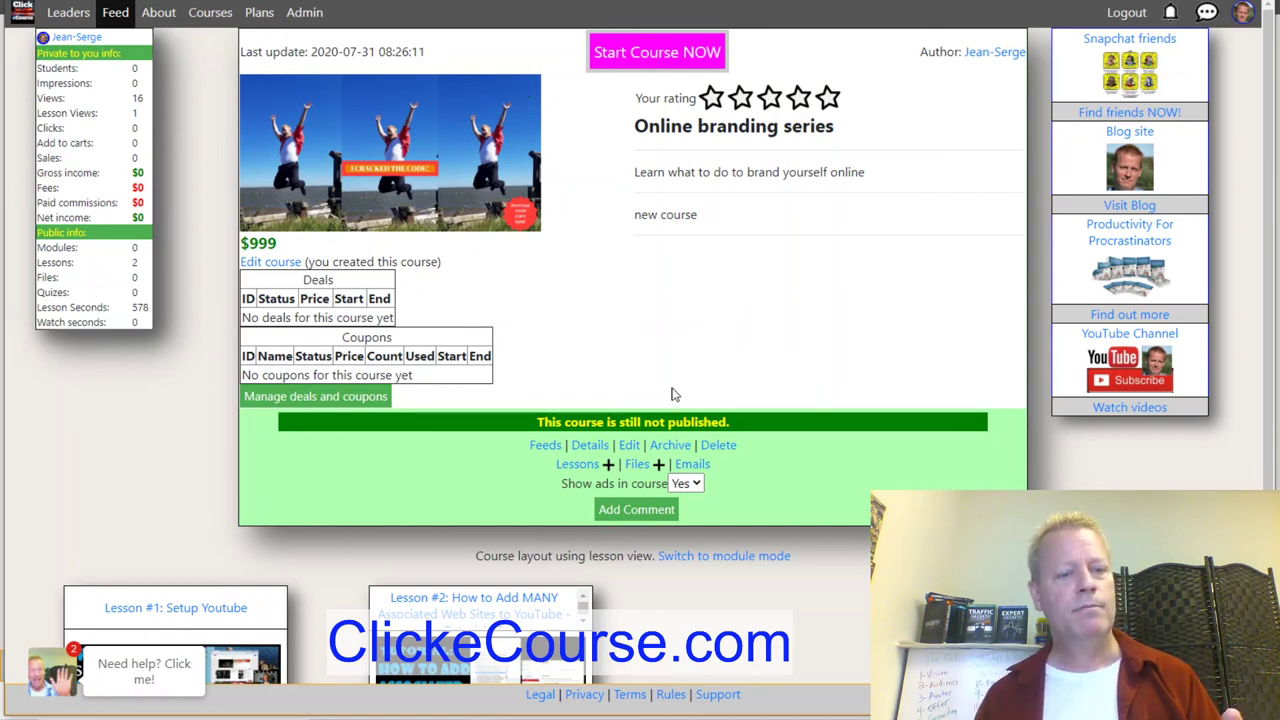
Examine the public statistics of Online branding series, especially its lessons, lesson seconds and watch seconds.
{"action": "scroll", "coordinate": [671, 391], "scroll_direction": "down", "scroll_amount": 3}
{"action": "scroll", "coordinate": [577, 468], "scroll_direction": "up", "scroll_amount": 3}
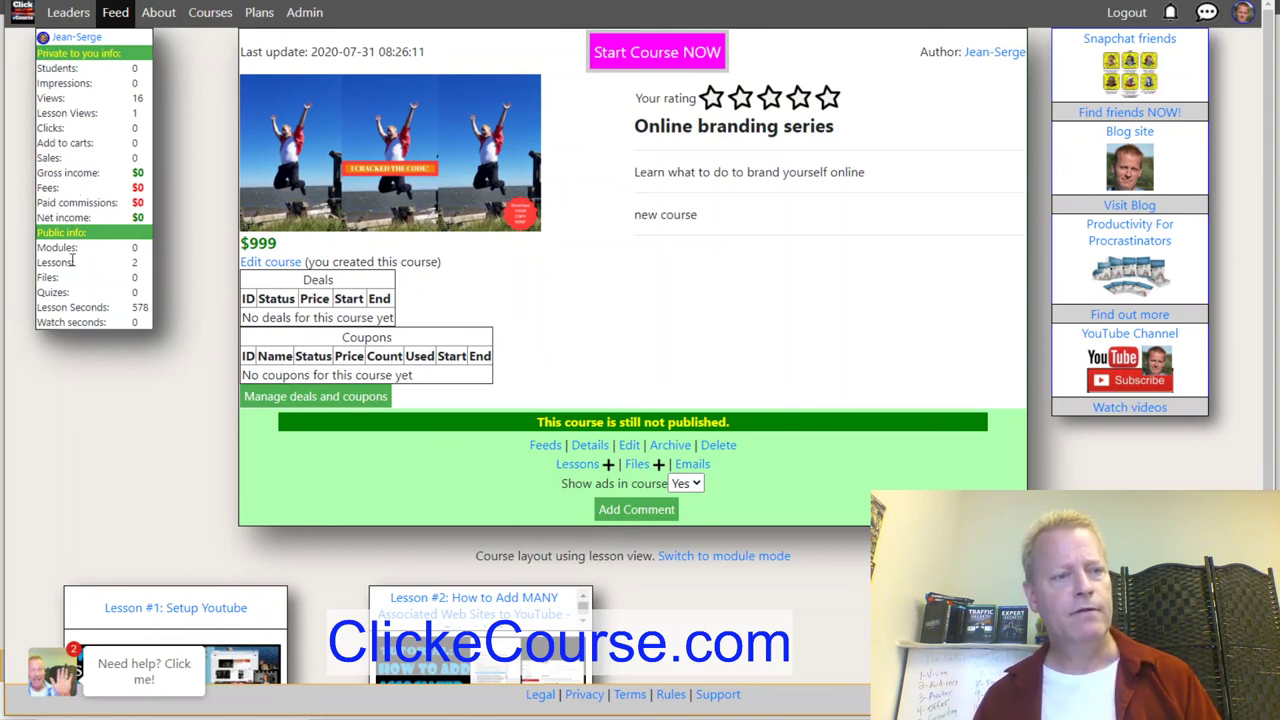
{"action": "left_click", "coordinate": [99, 325]}
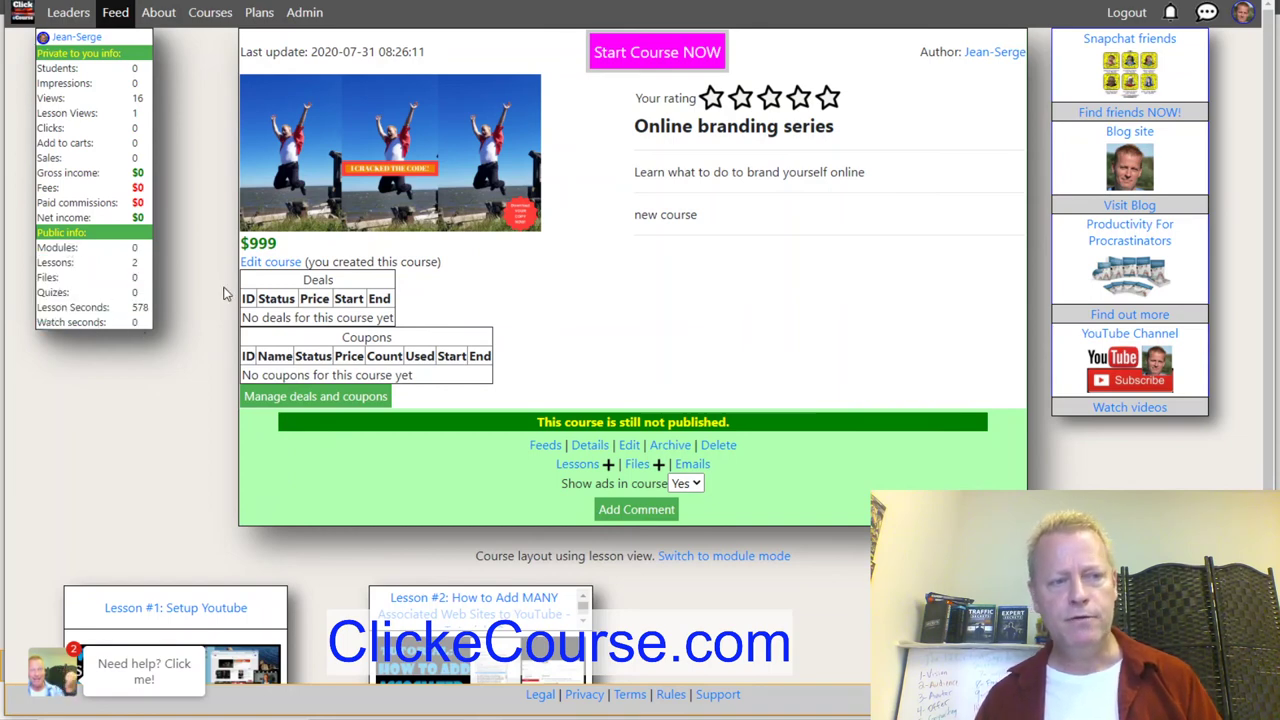
{"action": "double_click", "coordinate": [140, 307]}
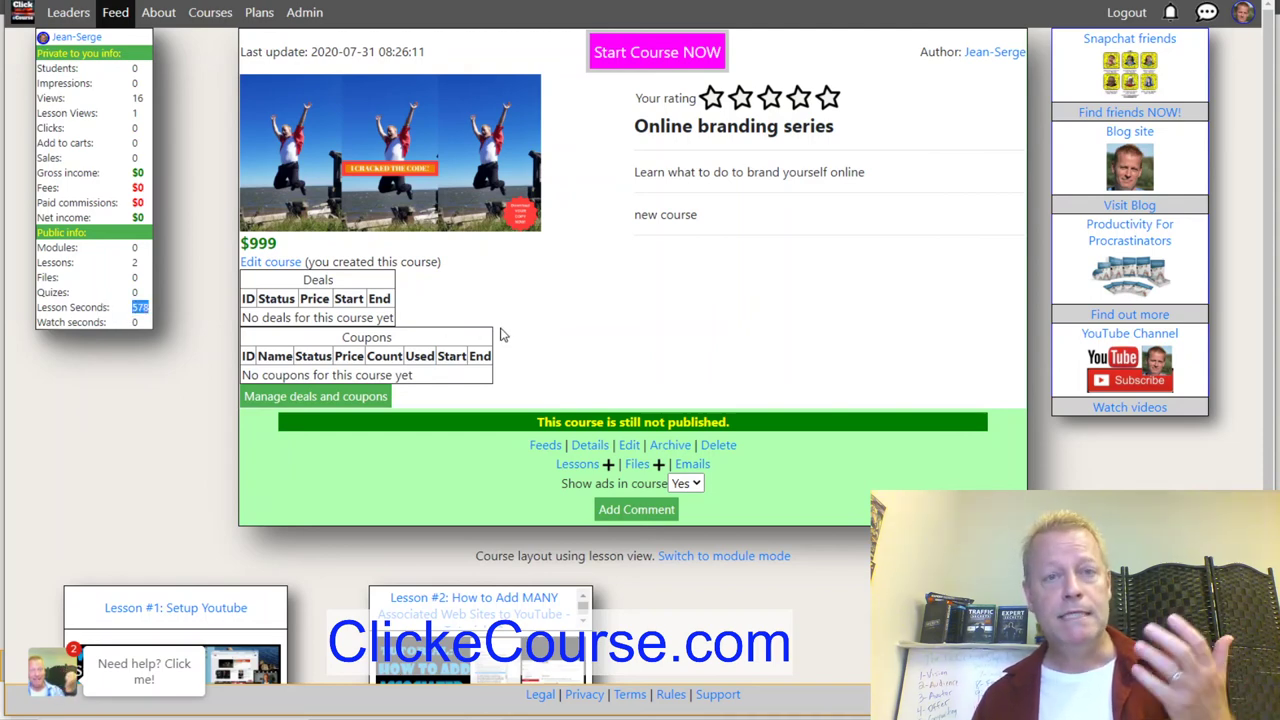
{"action": "double_click", "coordinate": [86, 322]}
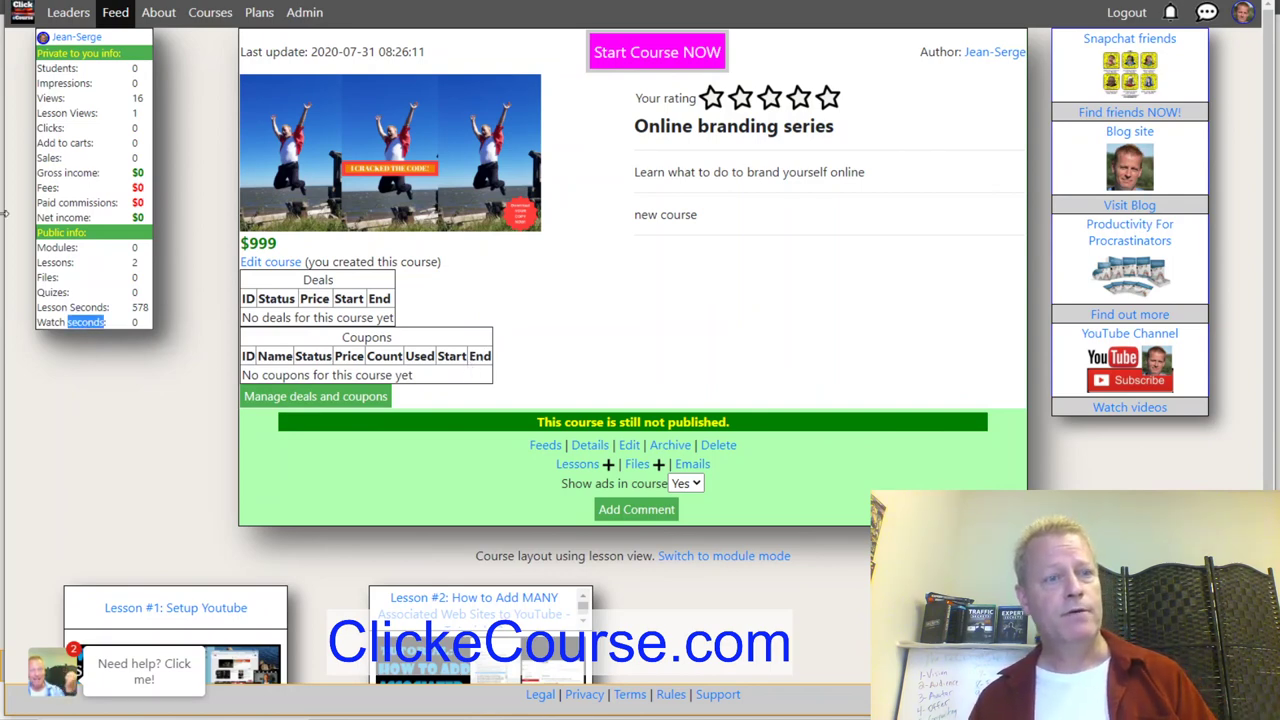
Display the course list as a grid of covers and open LinkedIn Profile Secrets to check its watch seconds.
{"action": "left_click", "coordinate": [398, 172]}
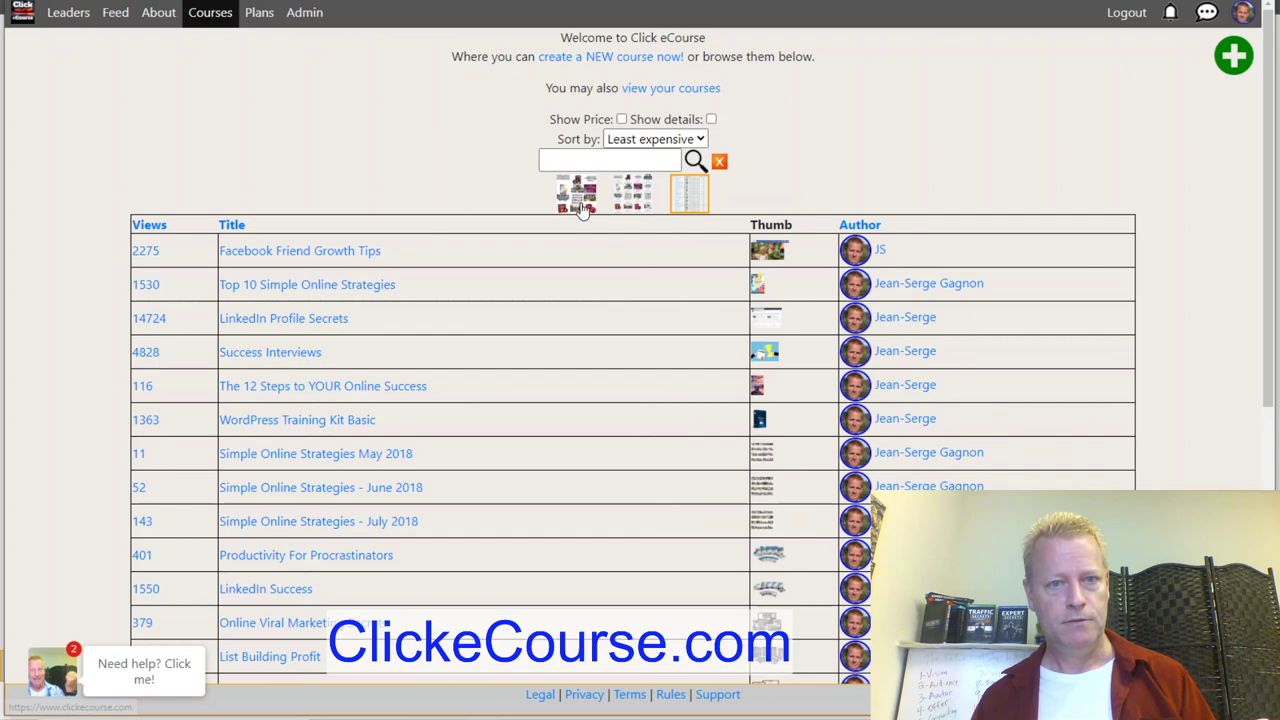
{"action": "left_click", "coordinate": [634, 199]}
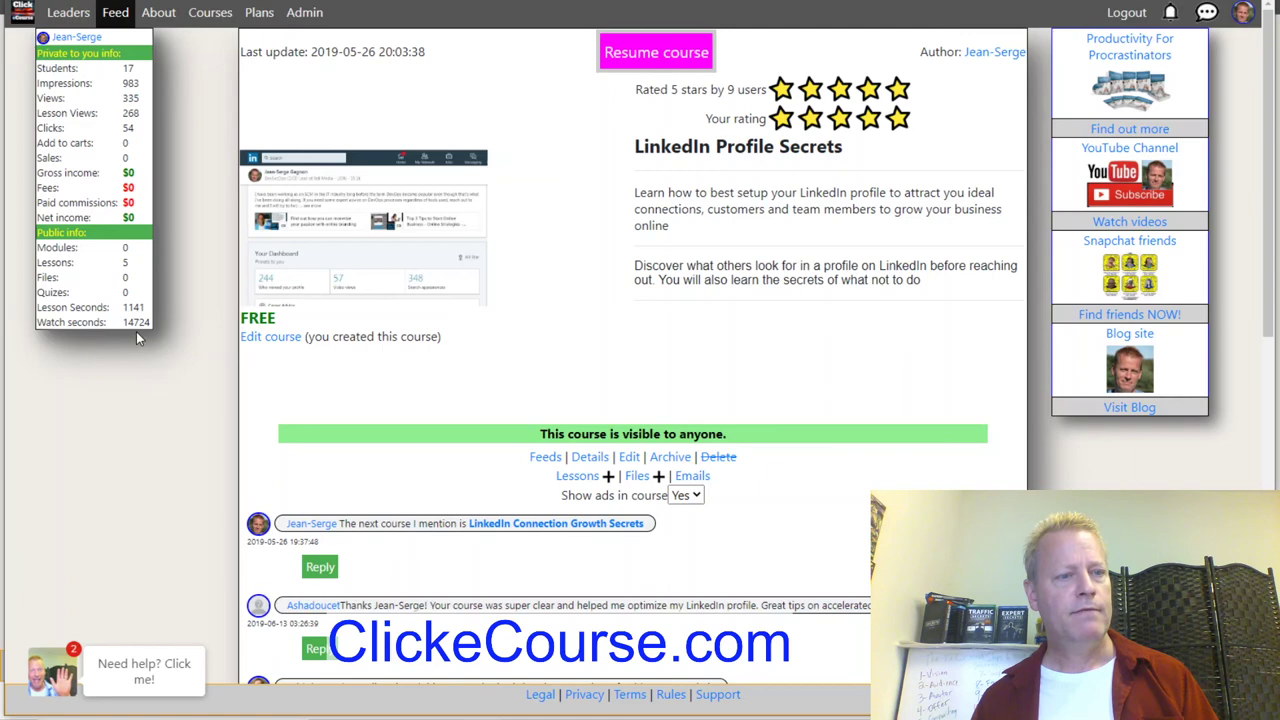
{"action": "double_click", "coordinate": [136, 322]}
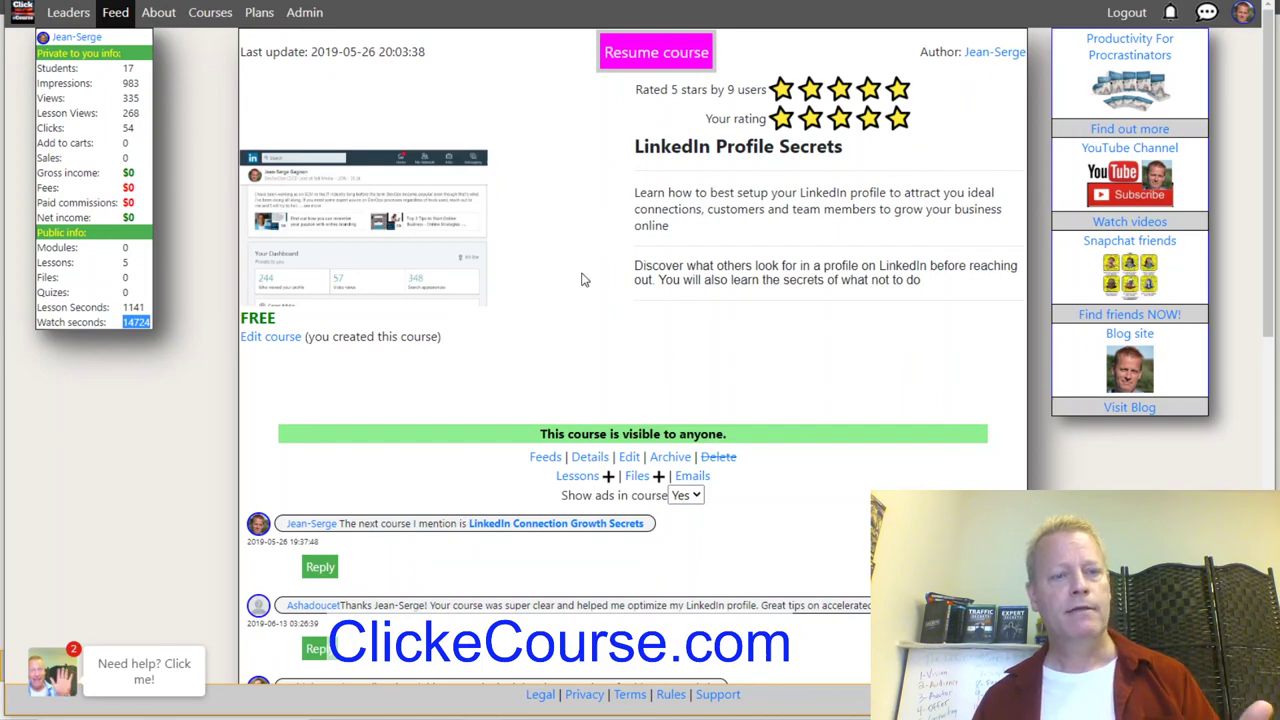
Review the lessons of LinkedIn Profile Secrets and its private statistics for students, impressions and lesson views.
{"action": "scroll", "coordinate": [700, 348], "scroll_direction": "down", "scroll_amount": 1}
{"action": "scroll", "coordinate": [700, 348], "scroll_direction": "down", "scroll_amount": 8}
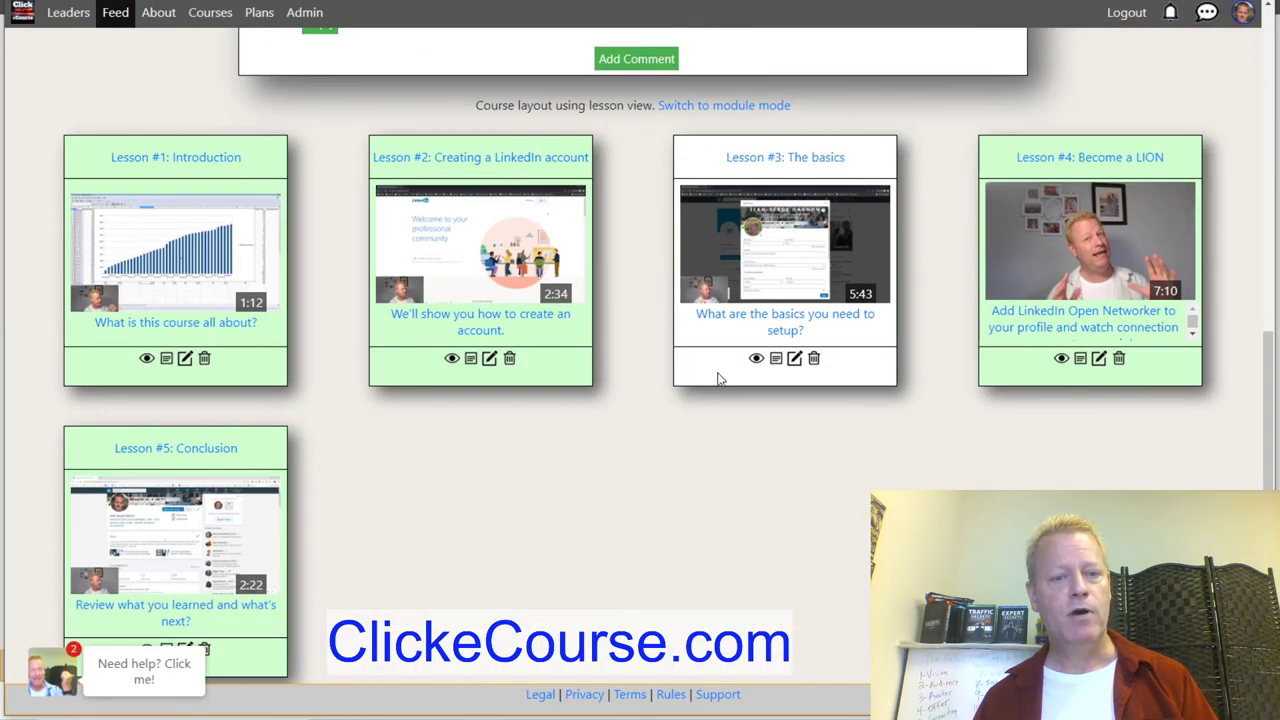
{"action": "scroll", "coordinate": [666, 448], "scroll_direction": "up", "scroll_amount": 4}
{"action": "scroll", "coordinate": [664, 439], "scroll_direction": "up", "scroll_amount": 4}
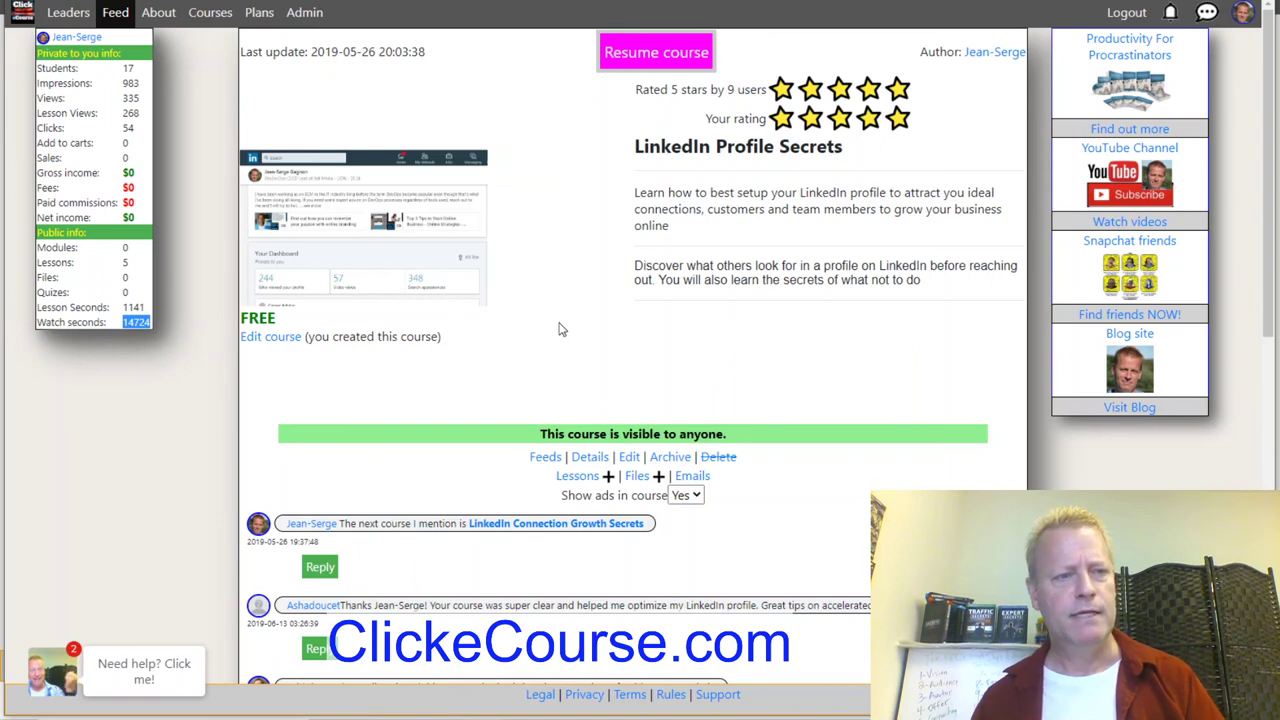
{"action": "double_click", "coordinate": [130, 114]}
{"action": "double_click", "coordinate": [131, 84]}
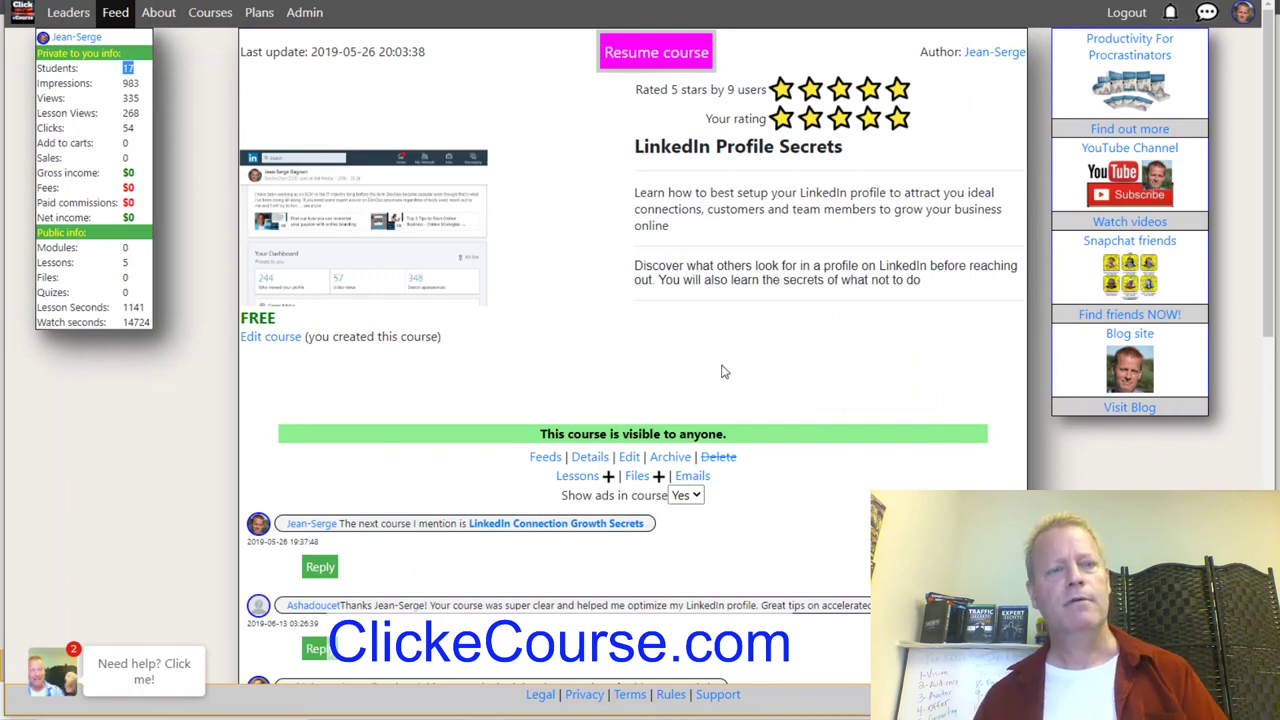
{"action": "scroll", "coordinate": [633, 365], "scroll_direction": "down", "scroll_amount": 4}
{"action": "scroll", "coordinate": [700, 390], "scroll_direction": "up", "scroll_amount": 4}
Open Online branding series from the list of courses you created.
{"action": "left_click", "coordinate": [210, 13]}
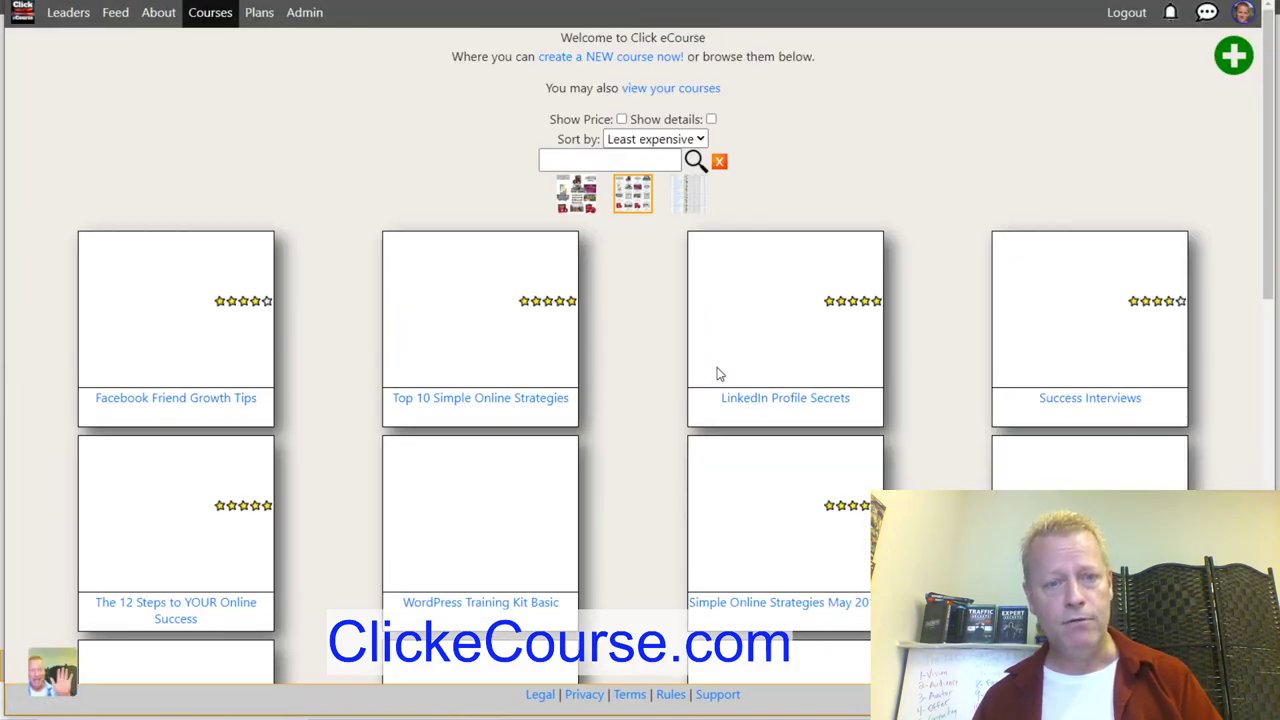
{"action": "left_click", "coordinate": [660, 90]}
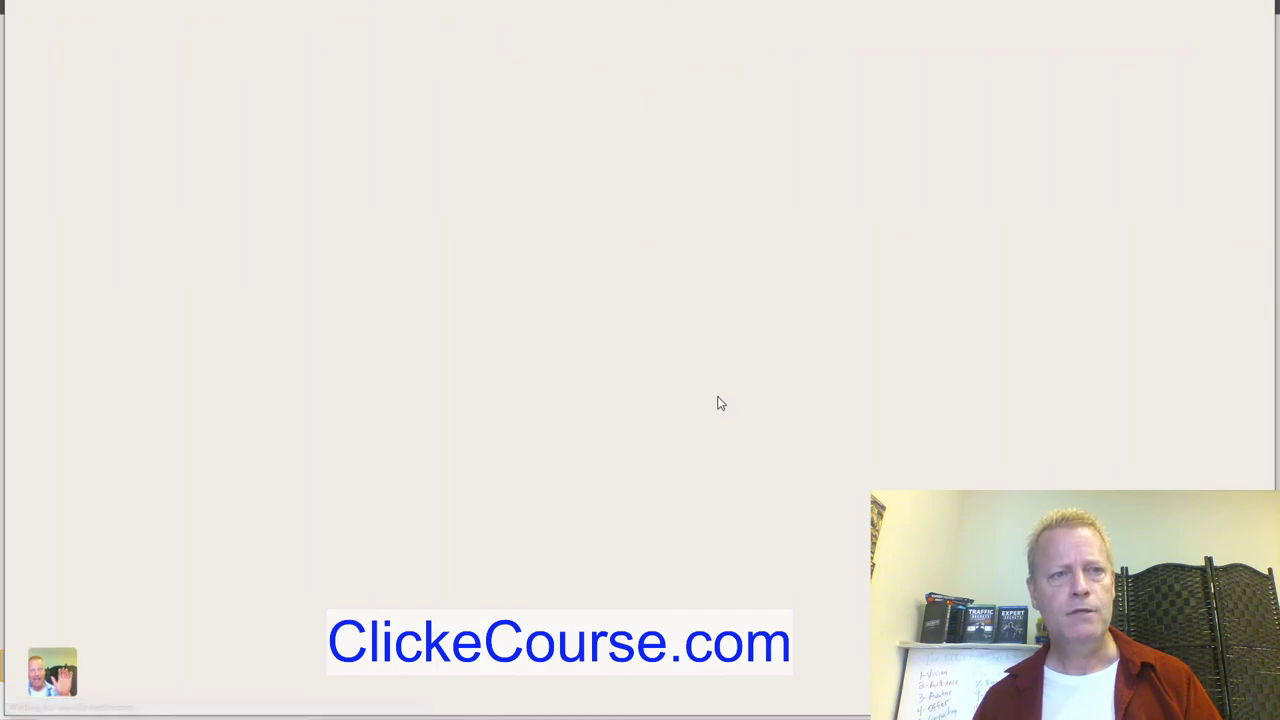
{"action": "scroll", "coordinate": [574, 335], "scroll_direction": "down", "scroll_amount": 4}
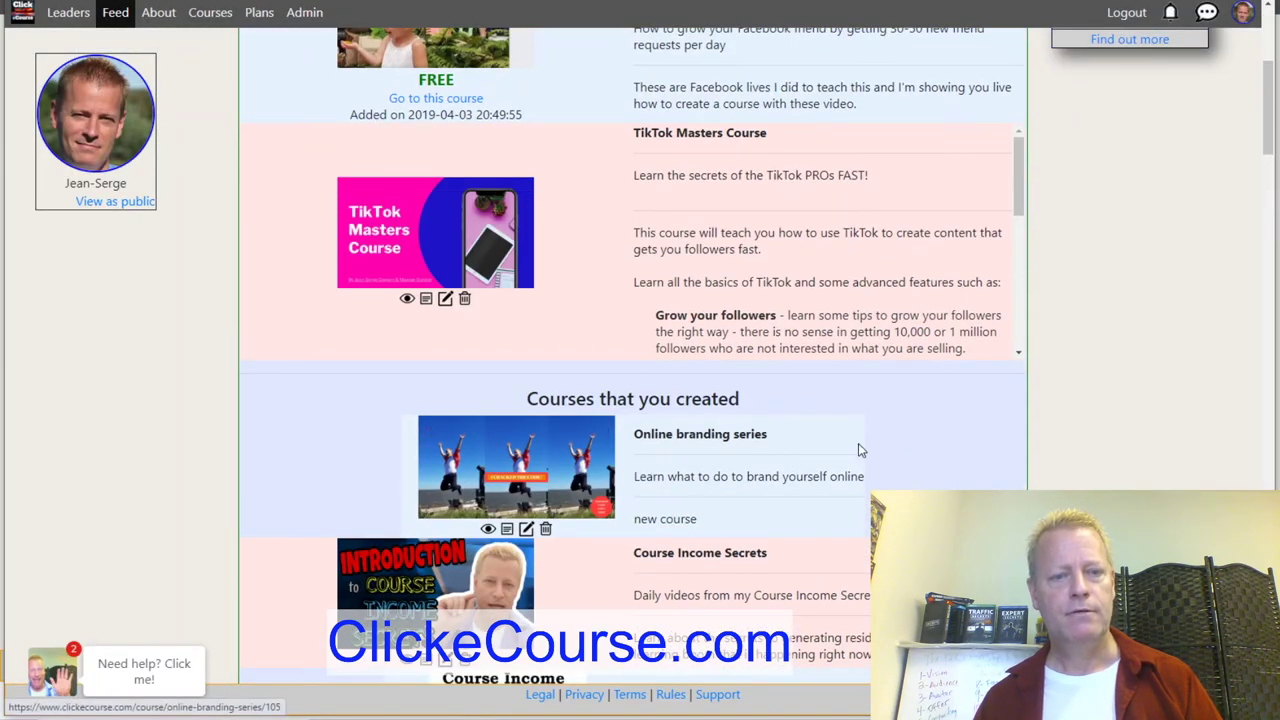
{"action": "left_click", "coordinate": [826, 442]}
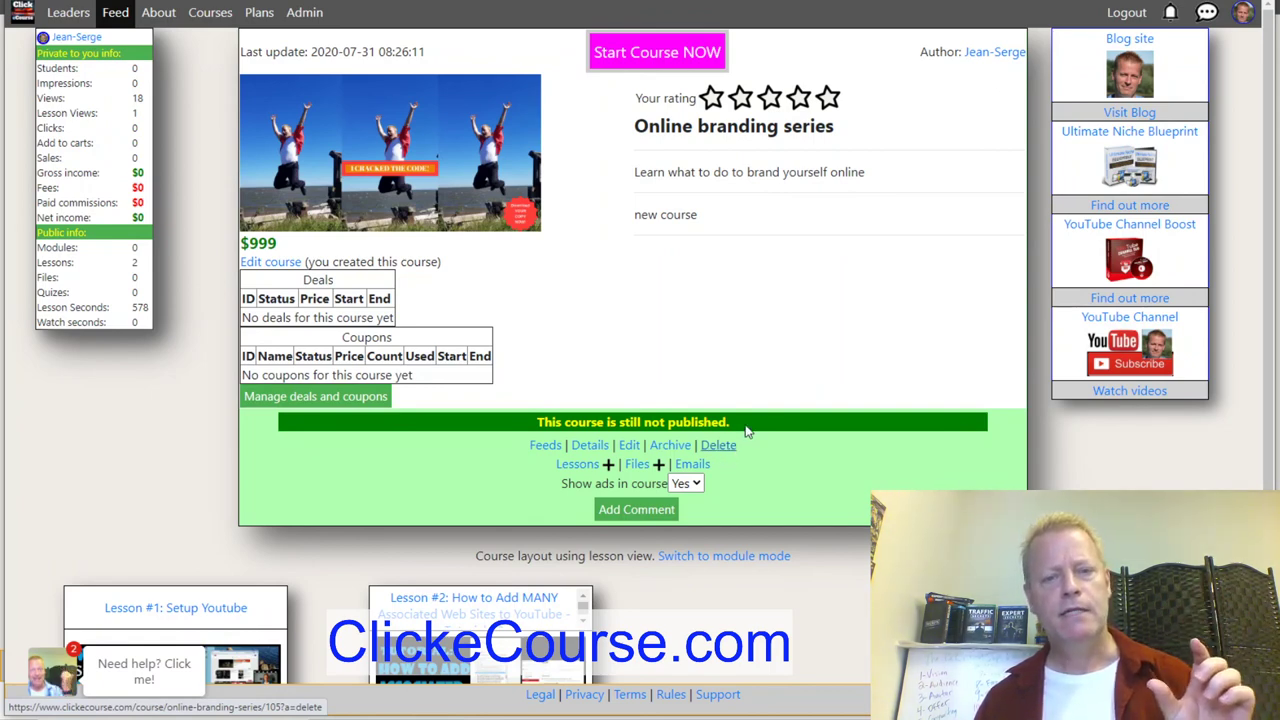
Delete the Online branding series course after reviewing the lessons and details it contains.
{"action": "left_click", "coordinate": [720, 446]}
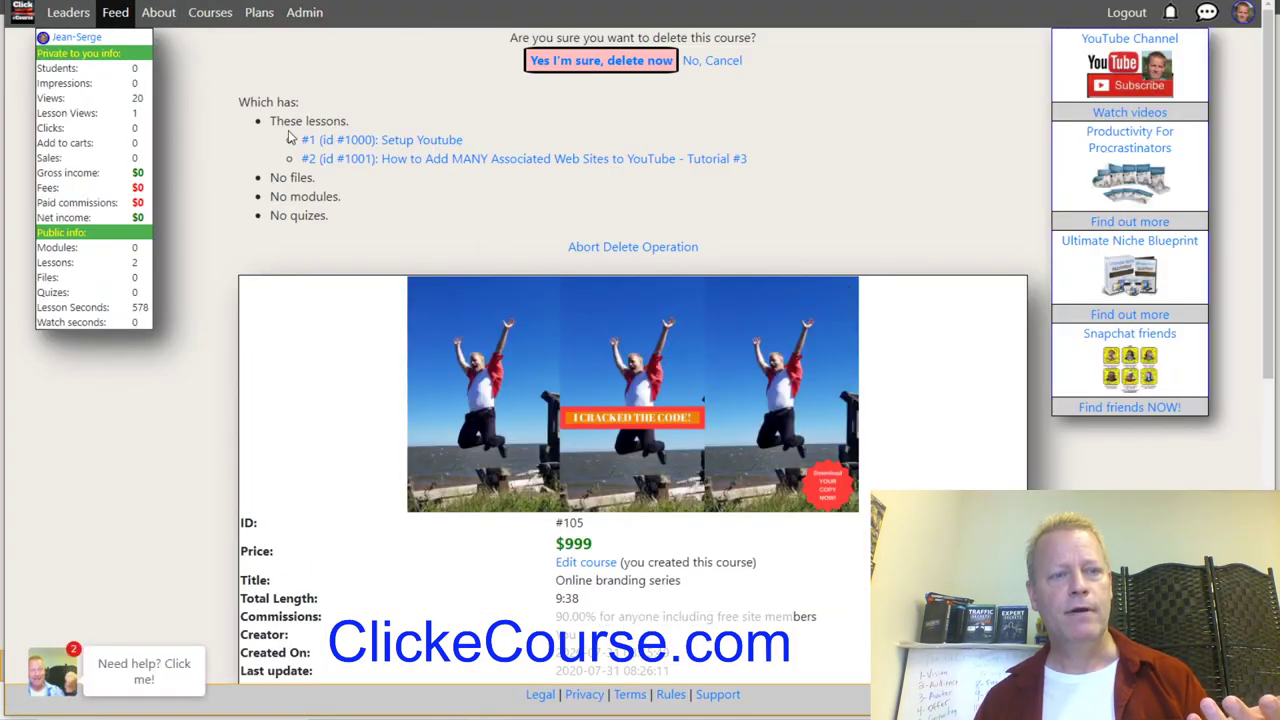
{"action": "scroll", "coordinate": [470, 400], "scroll_direction": "down", "scroll_amount": 6}
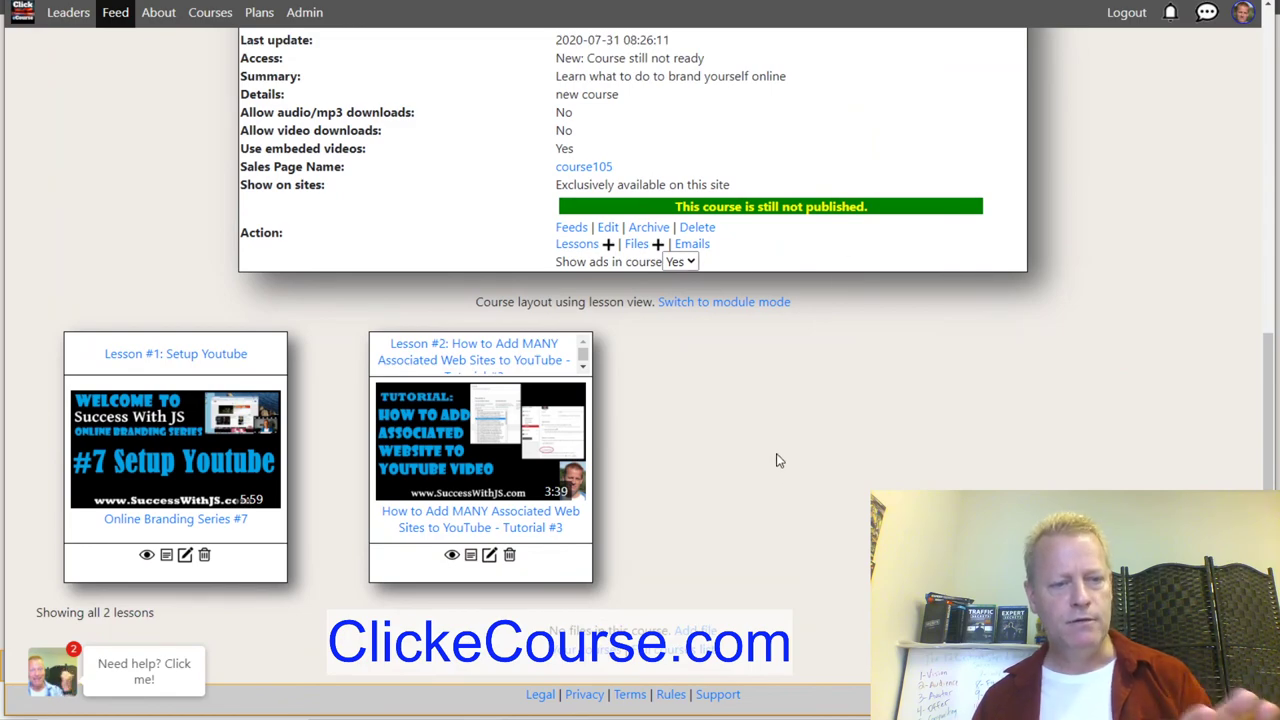
{"action": "scroll", "coordinate": [779, 460], "scroll_direction": "up", "scroll_amount": 6}
{"action": "scroll", "coordinate": [776, 458], "scroll_direction": "up", "scroll_amount": 1}
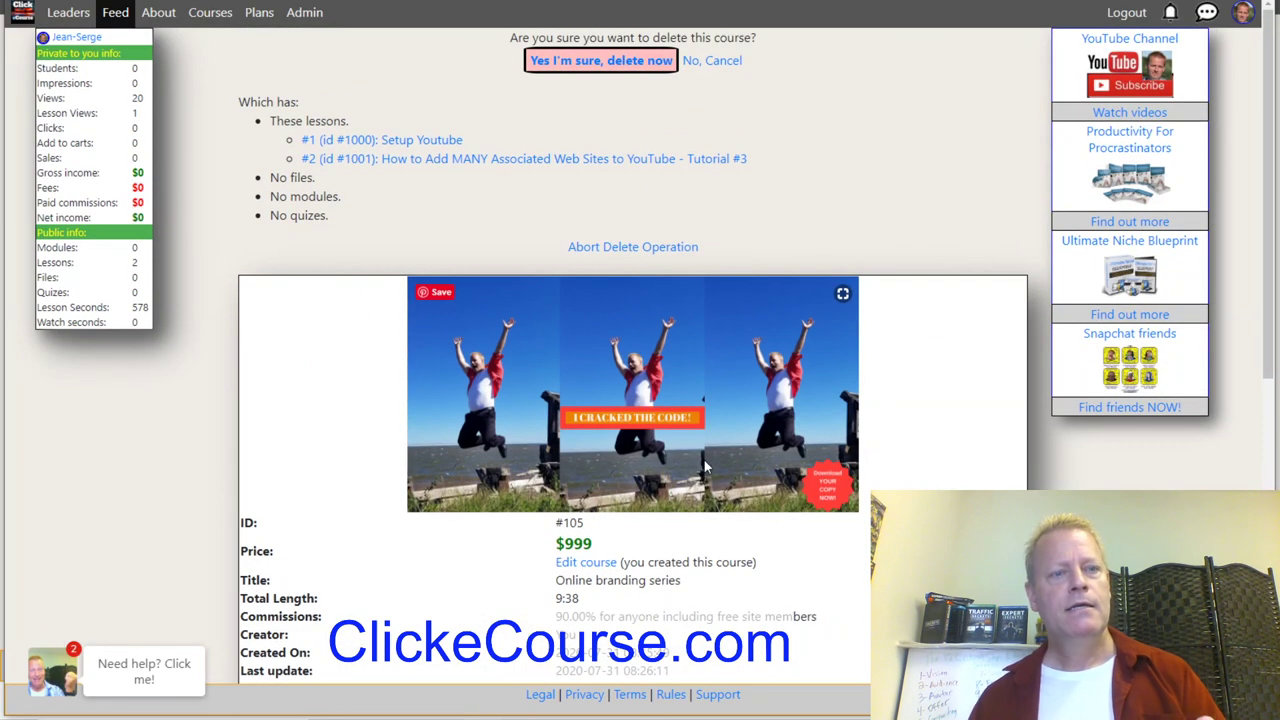
{"action": "left_click", "coordinate": [602, 62]}
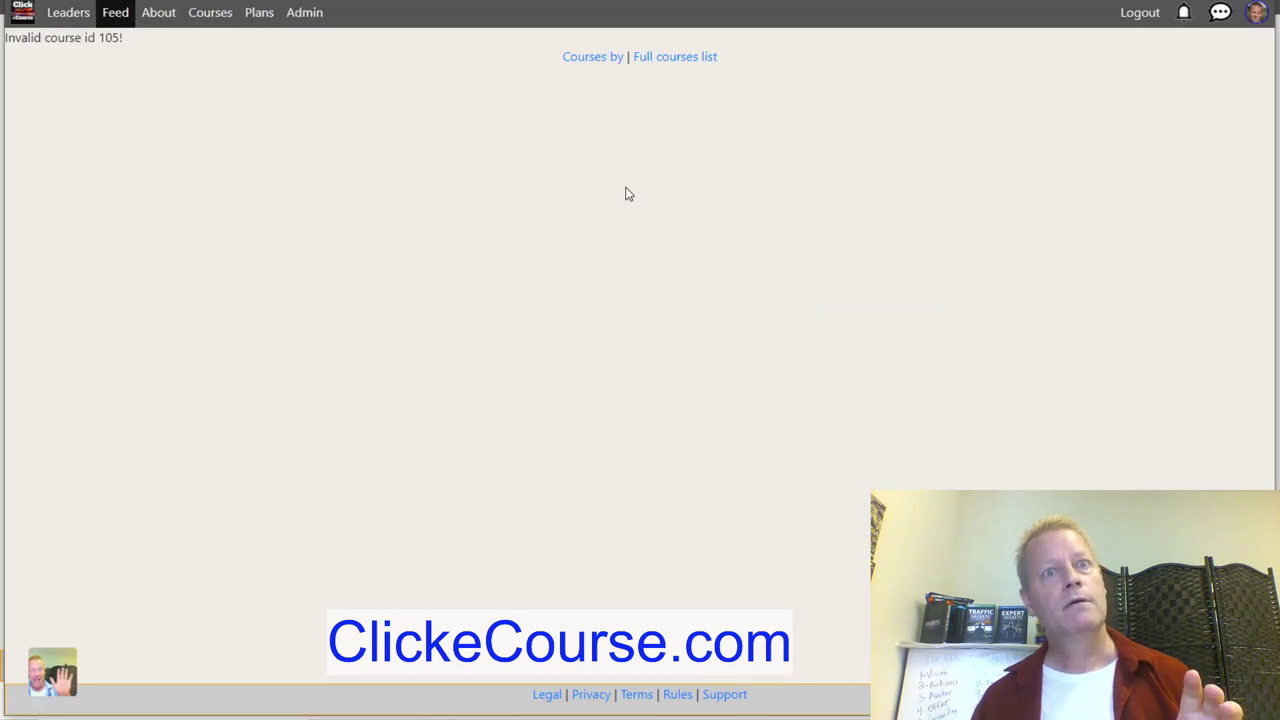
Return to the full course list and browse the catalogue from Facebook Friend Growth Tips through the LinkedIn Connection Growth course.
{"action": "left_click", "coordinate": [207, 15]}
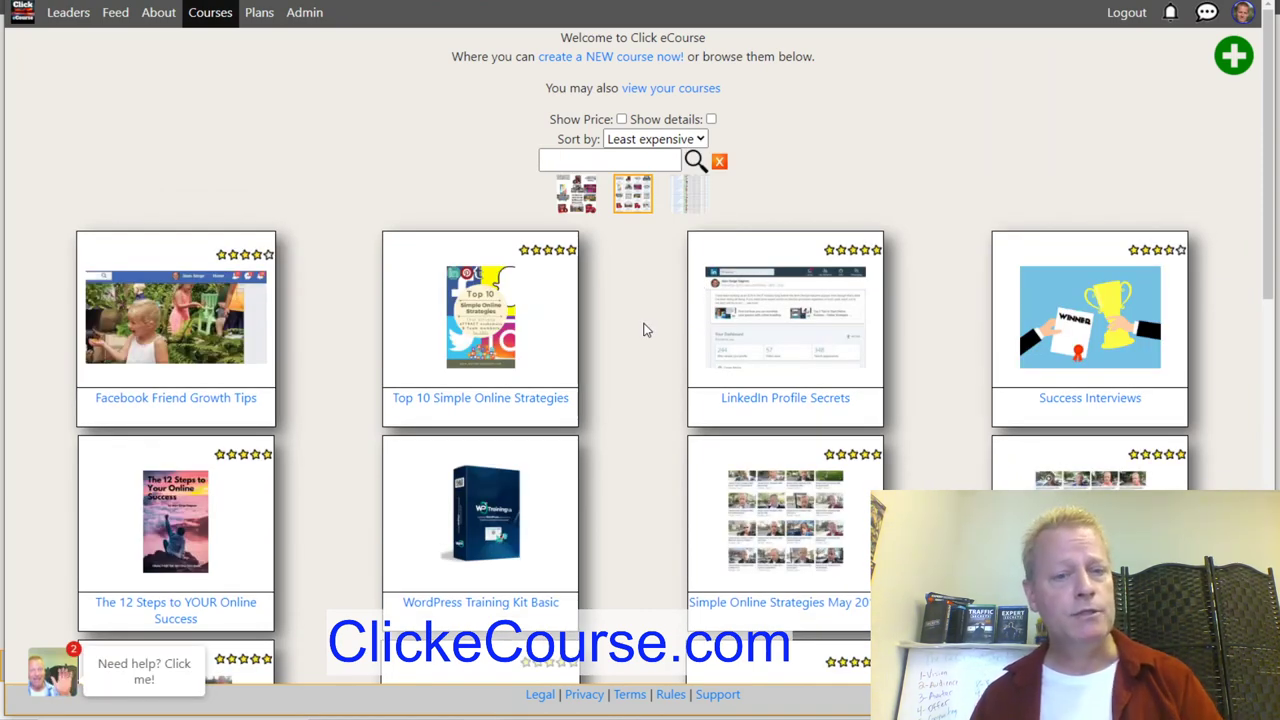
{"action": "scroll", "coordinate": [645, 330], "scroll_direction": "down", "scroll_amount": 5}
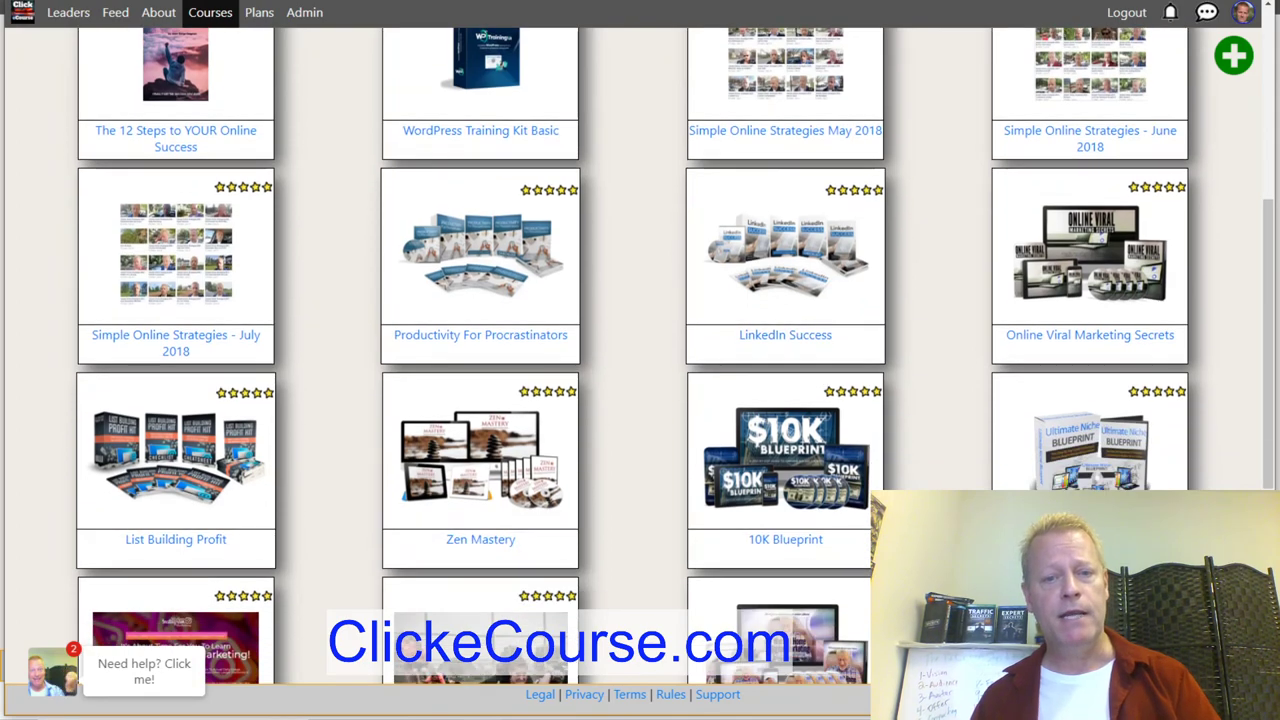
{"action": "scroll", "coordinate": [658, 513], "scroll_direction": "up", "scroll_amount": 5}
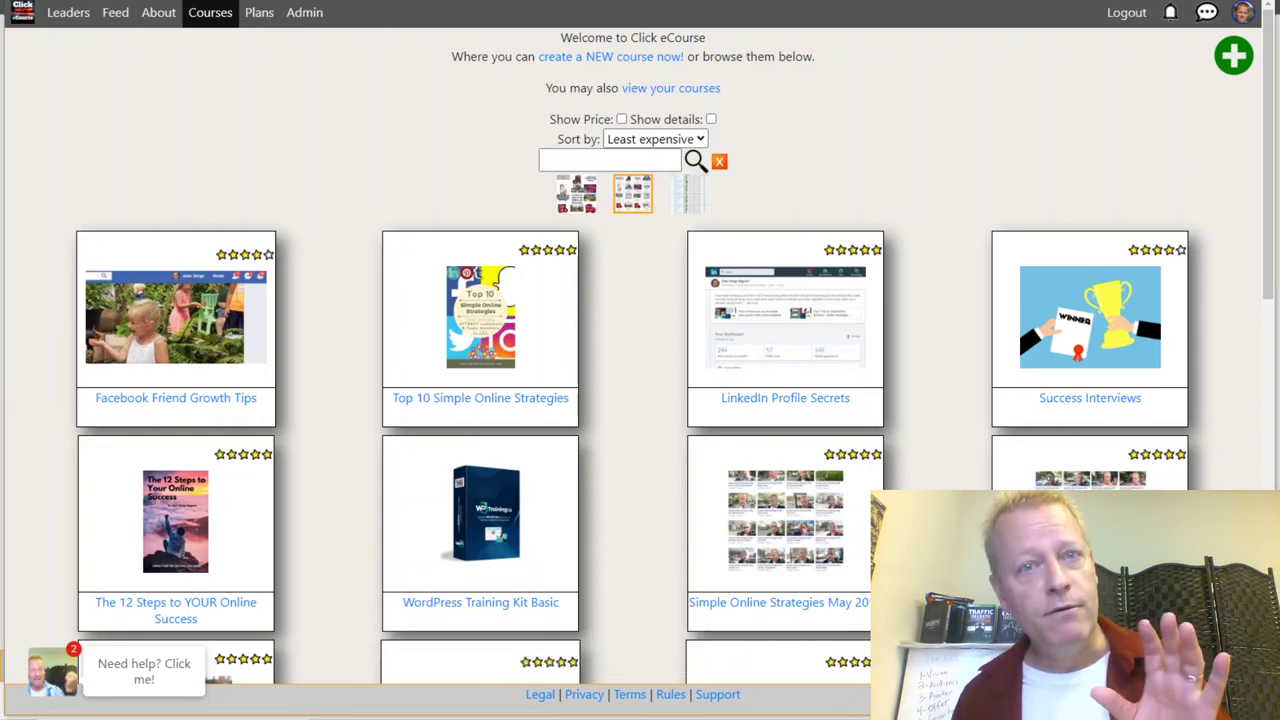
{"action": "scroll", "coordinate": [946, 289], "scroll_direction": "down", "scroll_amount": 6}
{"action": "scroll", "coordinate": [948, 290], "scroll_direction": "up", "scroll_amount": 5}
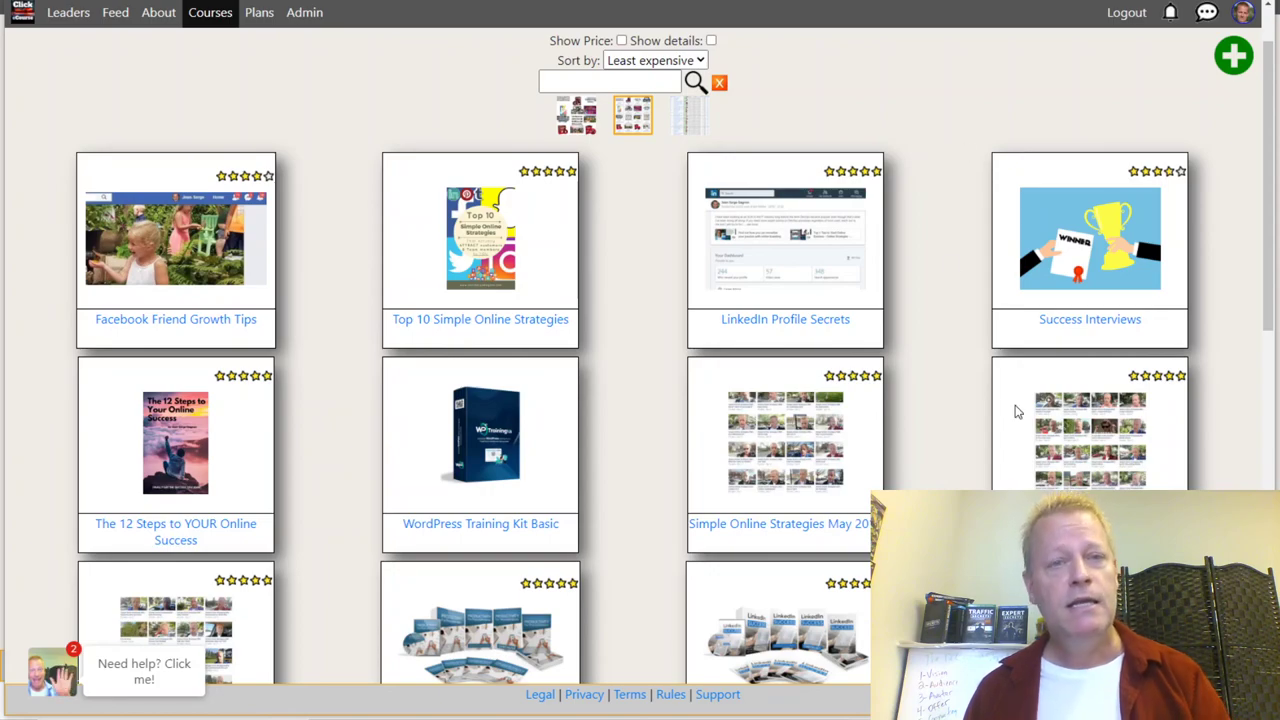
{"action": "scroll", "coordinate": [1005, 414], "scroll_direction": "down", "scroll_amount": 9}
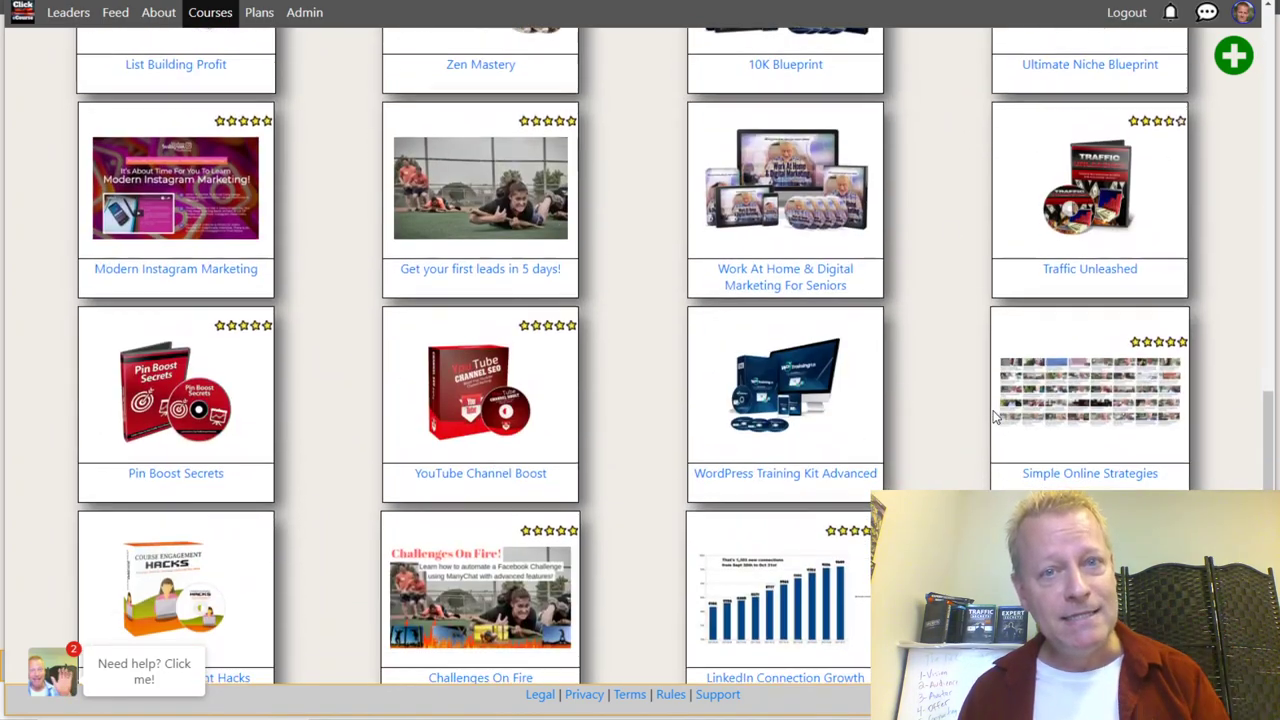
{"action": "scroll", "coordinate": [995, 418], "scroll_direction": "up", "scroll_amount": 8}
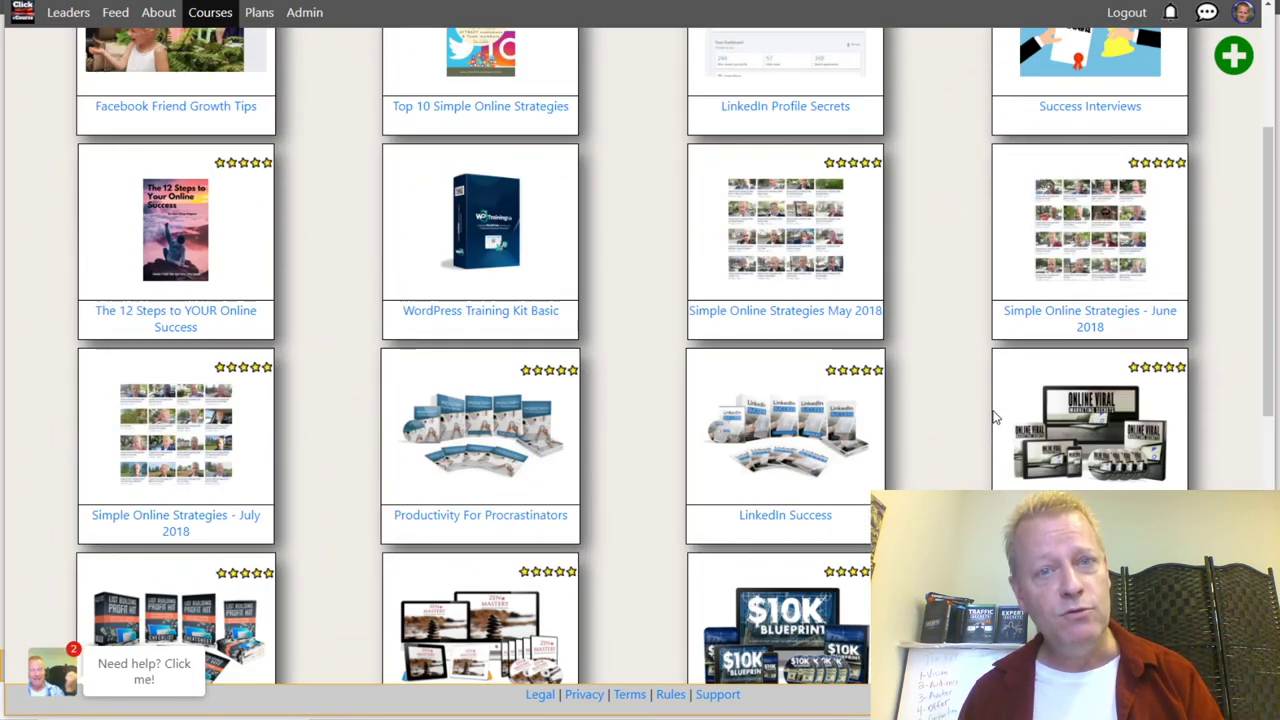
{"action": "scroll", "coordinate": [995, 418], "scroll_direction": "up", "scroll_amount": 3}
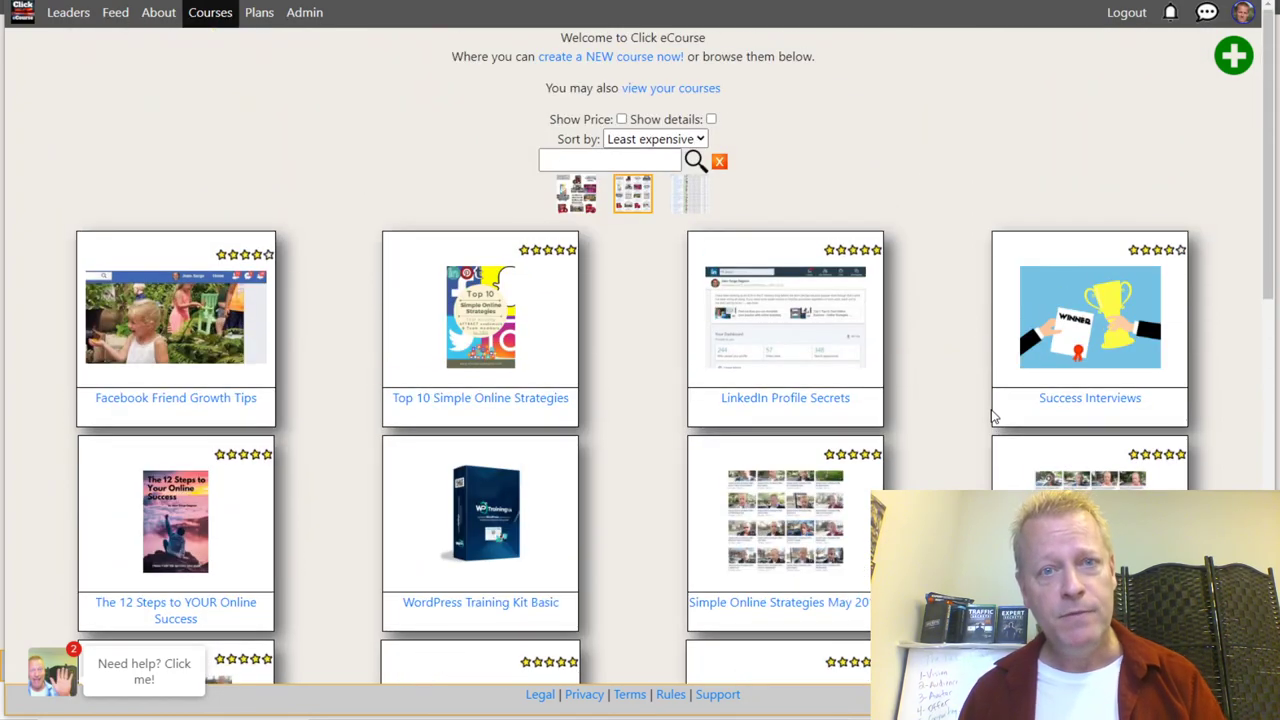
{"action": "scroll", "coordinate": [995, 418], "scroll_direction": "down", "scroll_amount": 4}
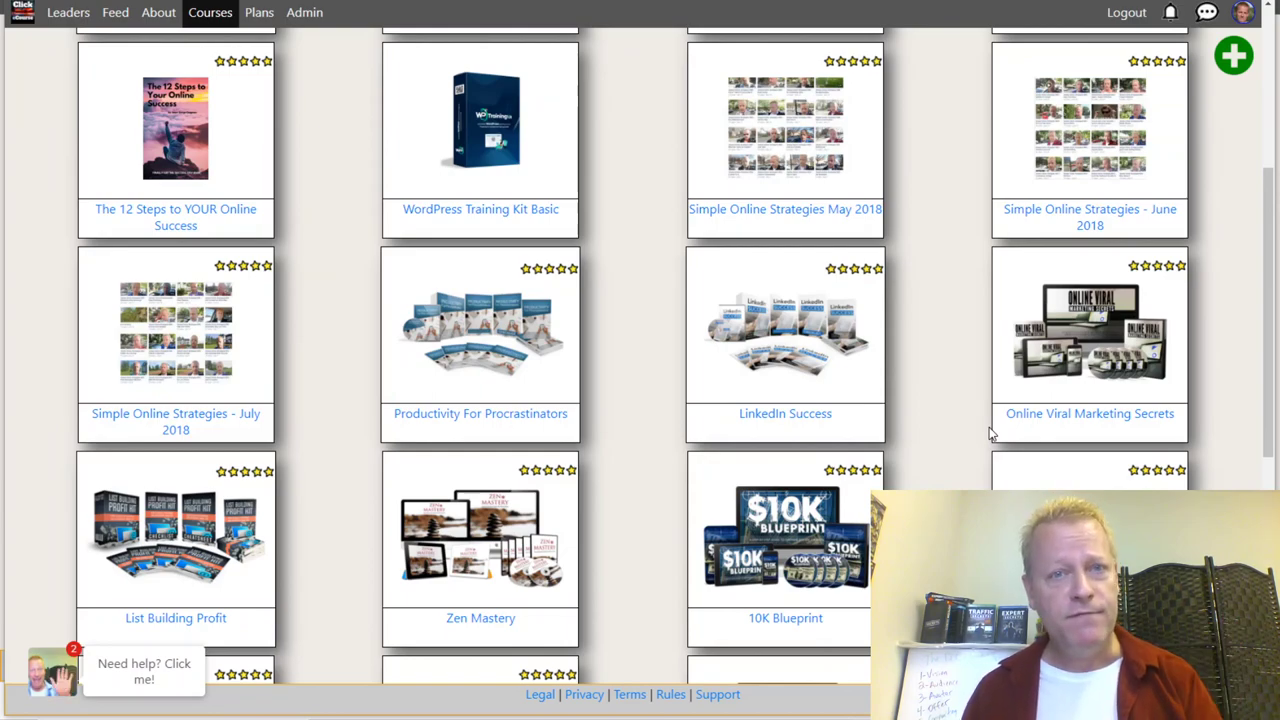
{"action": "scroll", "coordinate": [990, 432], "scroll_direction": "up", "scroll_amount": 5}
{"action": "scroll", "coordinate": [990, 432], "scroll_direction": "down", "scroll_amount": 2}
{"action": "scroll", "coordinate": [990, 432], "scroll_direction": "down", "scroll_amount": 3}
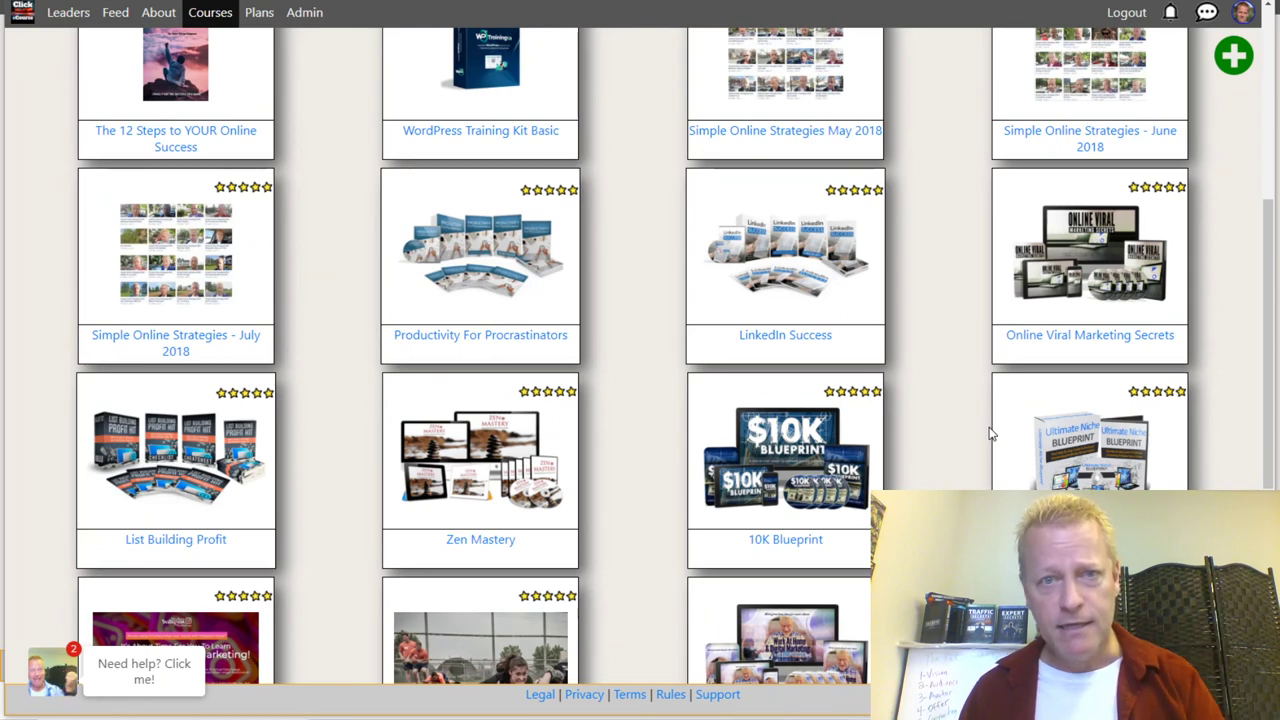
{"action": "scroll", "coordinate": [990, 432], "scroll_direction": "down", "scroll_amount": 4}
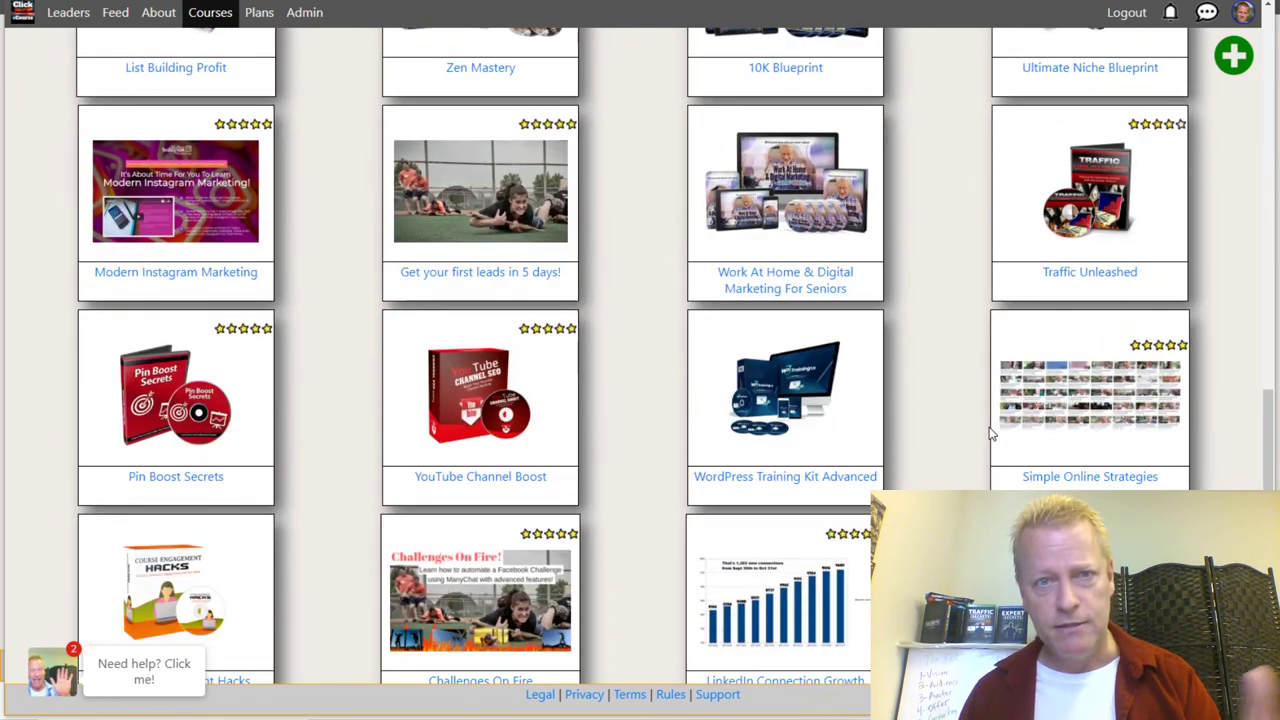
{"action": "scroll", "coordinate": [990, 432], "scroll_direction": "up", "scroll_amount": 5}
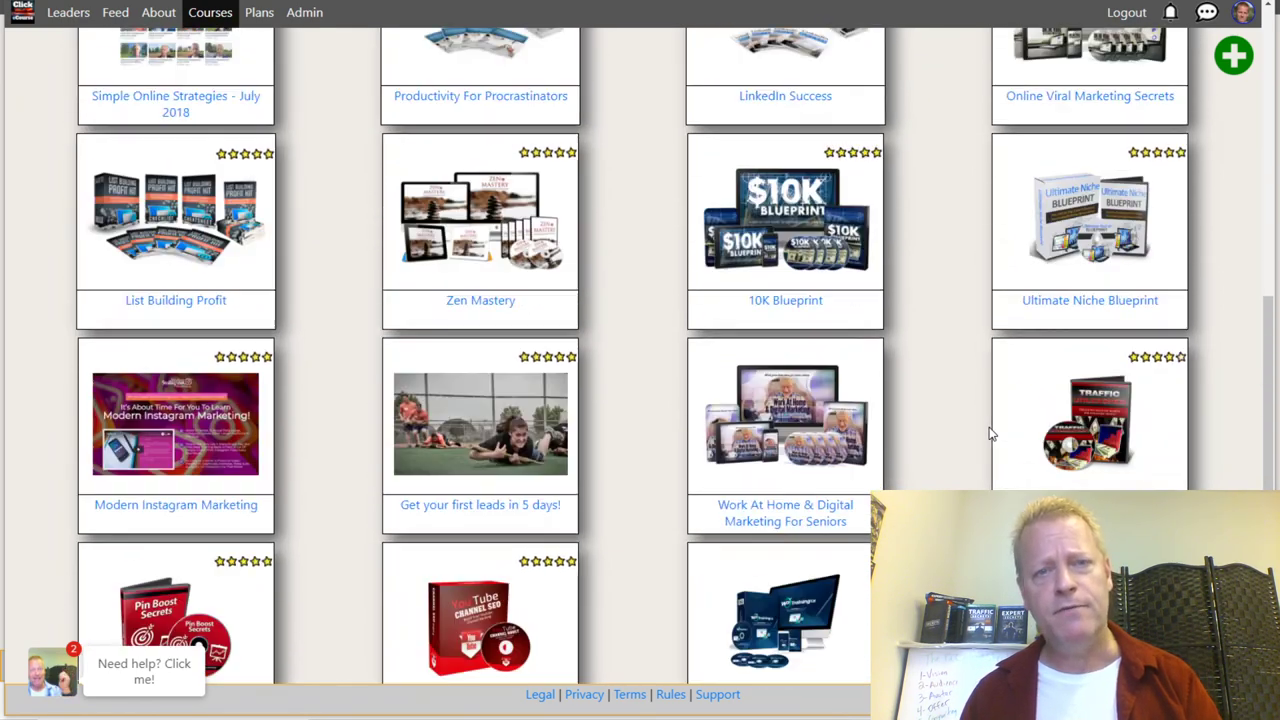